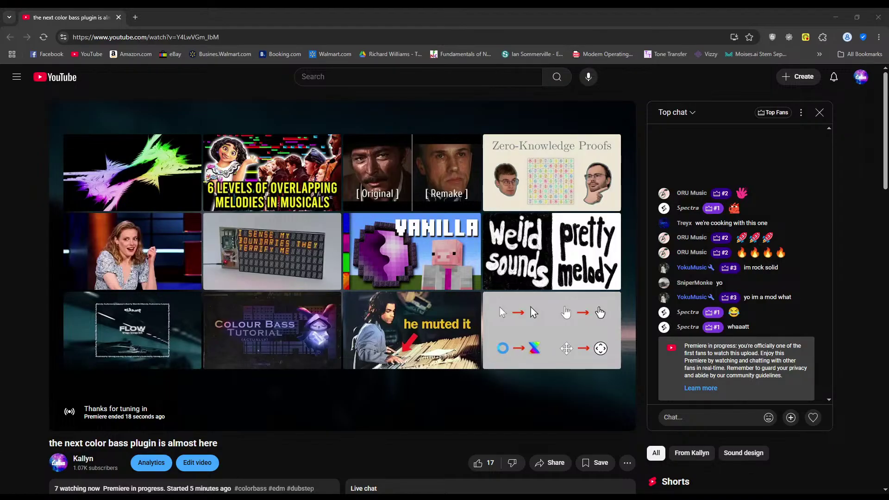
mouse_move(219, 423)
click(247, 463)
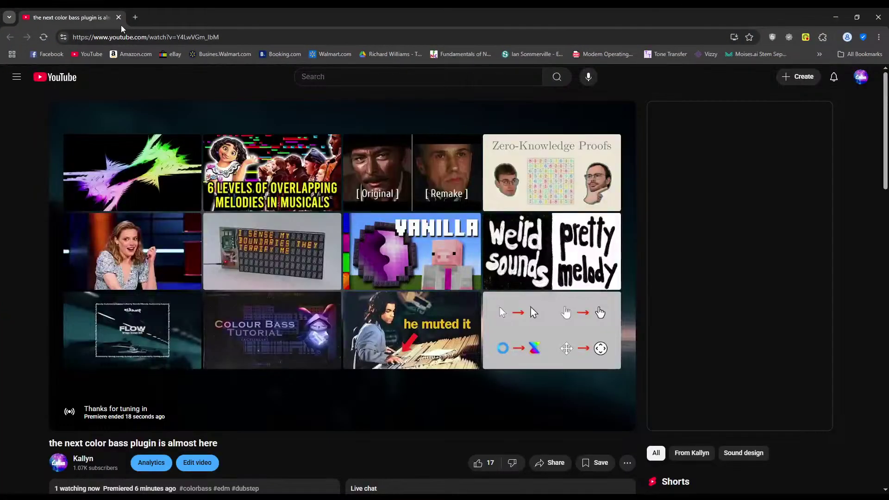
- Open Gumroad in a new browser tab and go to the seller dashboard's product list
click(135, 17)
text(gumroad)
key(Return)
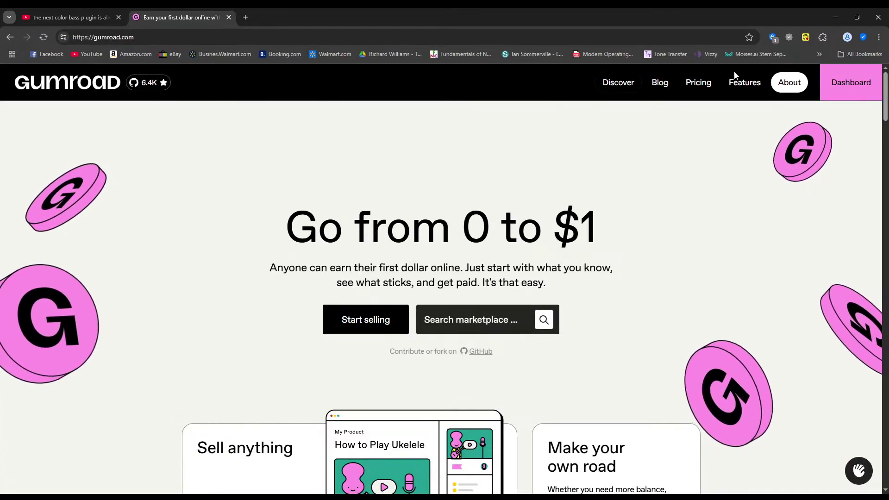
click(843, 89)
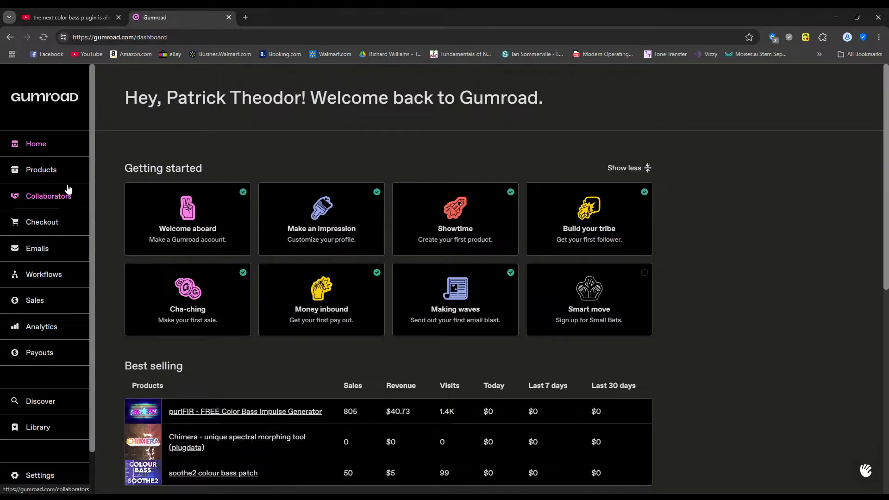
click(44, 169)
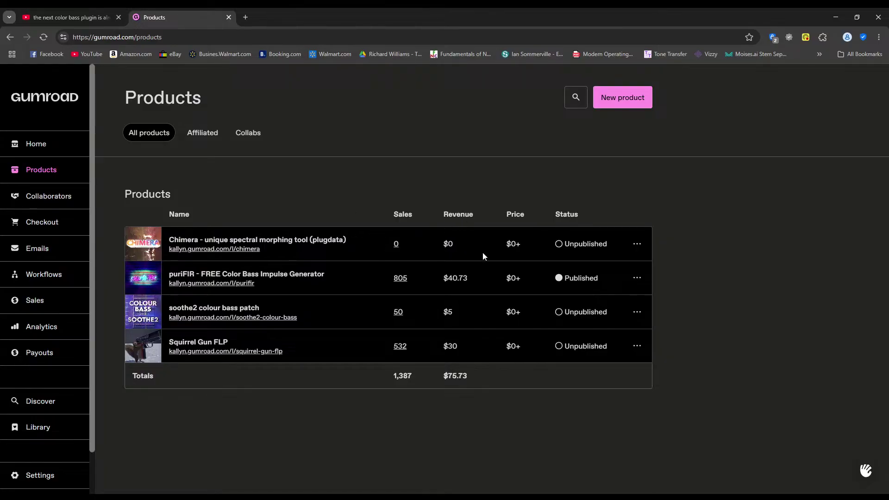
- Open the Chimera spectral morphing tool product for editing, then save and publish it
click(637, 244)
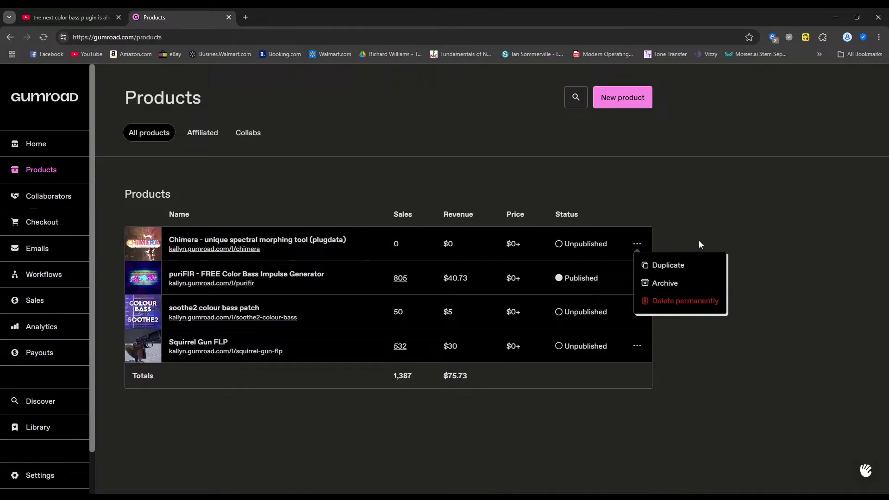
click(653, 226)
click(232, 242)
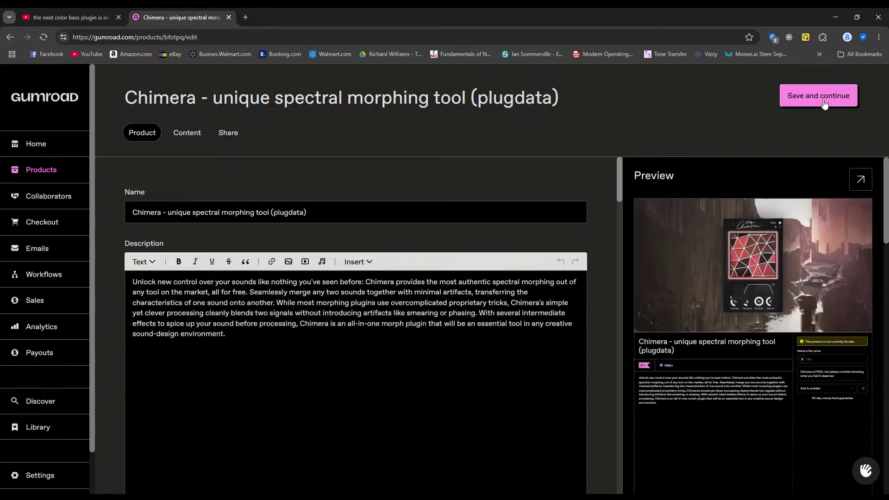
click(823, 99)
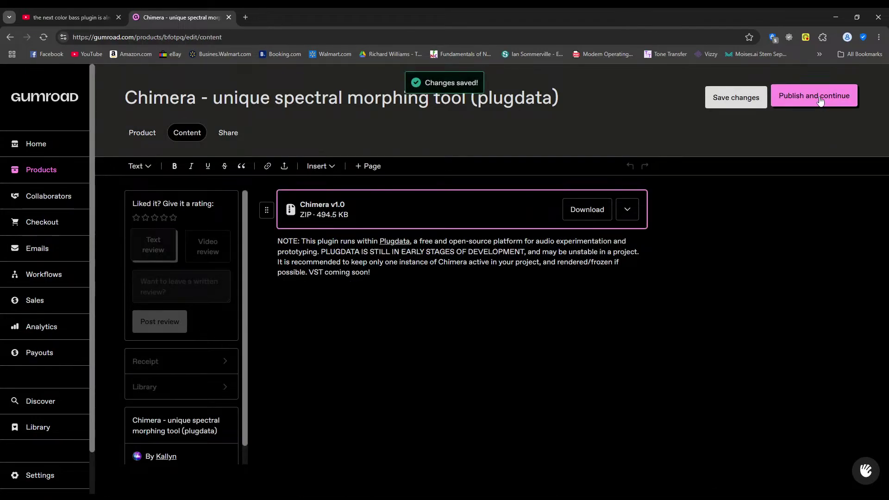
click(810, 99)
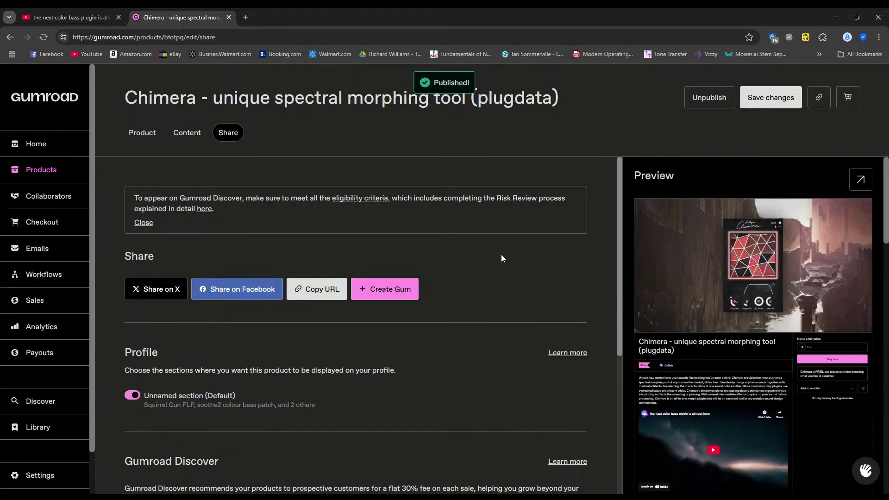
- Add the tags plugdata and colorbass to the product's Gumroad Discover settings and save the changes
scroll(527, 259, down, 2)
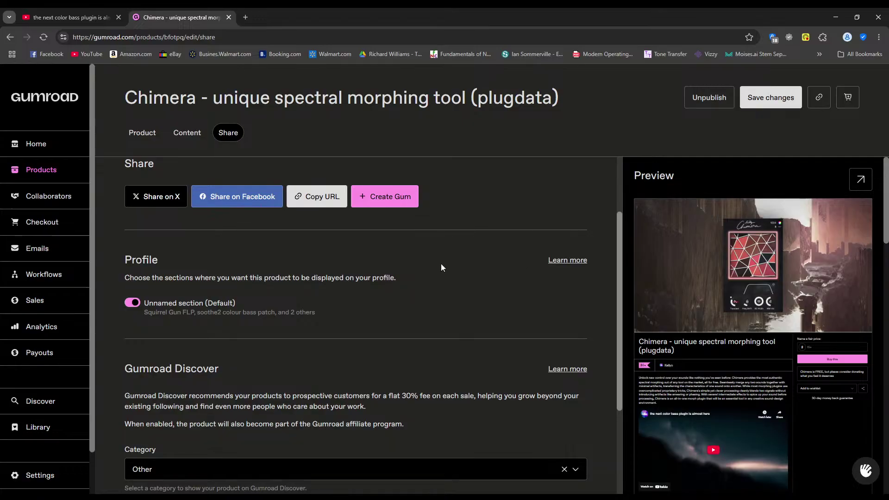
scroll(455, 287, down, 3)
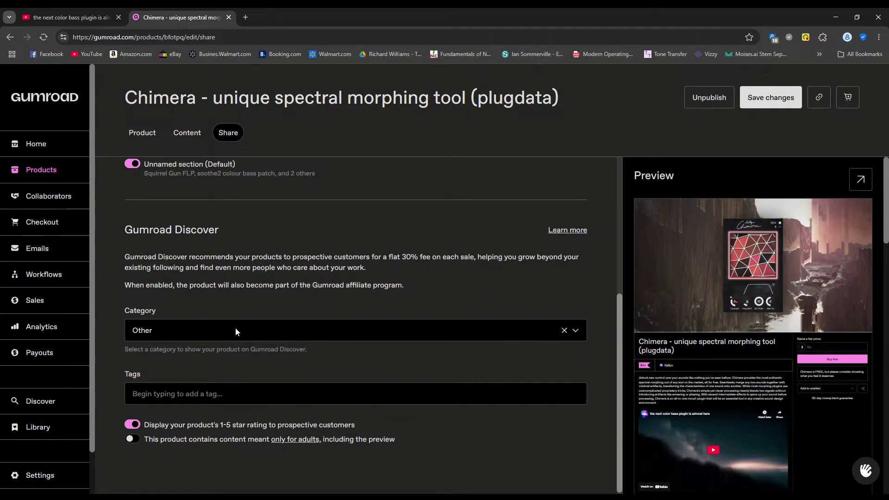
click(213, 394)
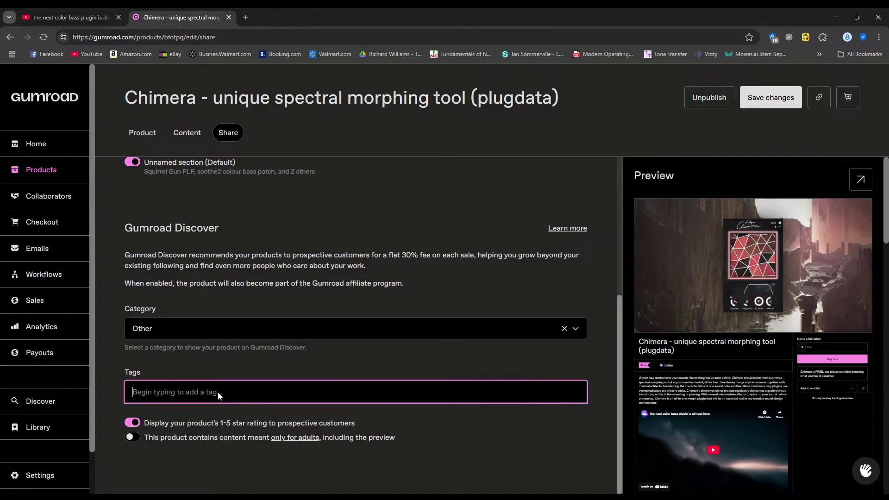
text(plugdata)
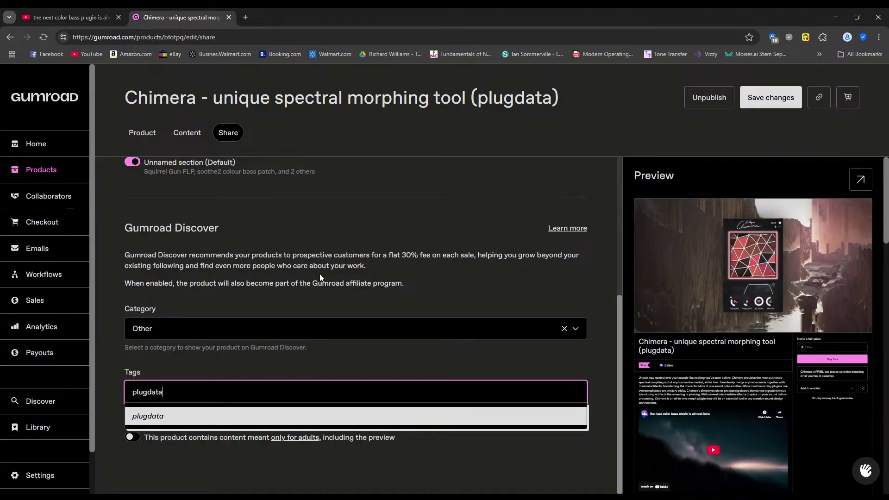
key(Return)
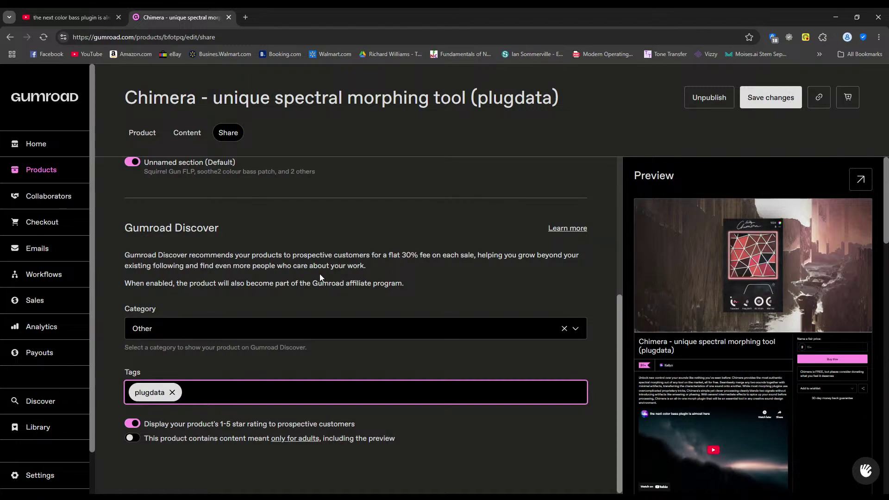
text(colorbass)
key(Return)
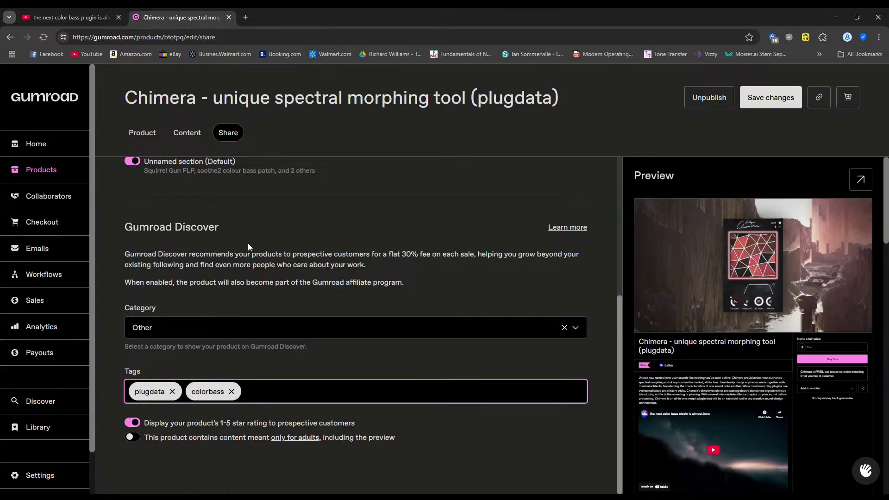
scroll(288, 276, up, 5)
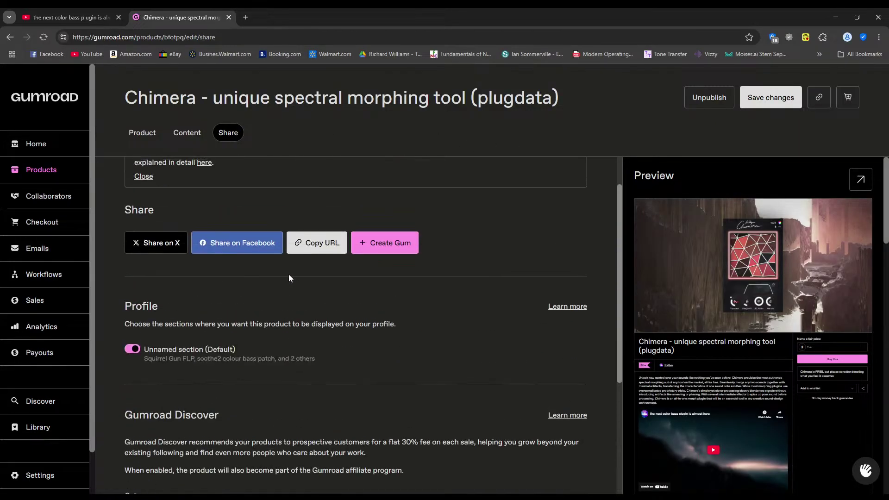
click(771, 97)
scroll(599, 269, down, 5)
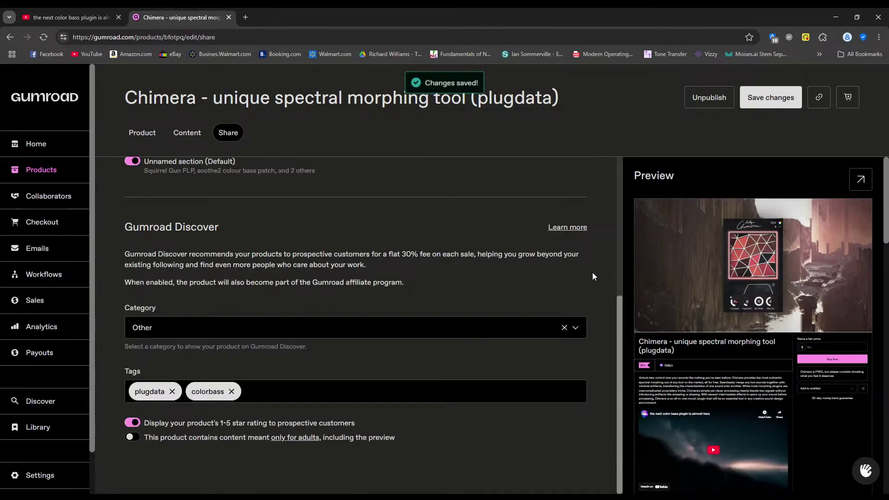
scroll(594, 272, up, 5)
- Check the best-selling products on the dashboard and reopen the Chimera product for editing
click(34, 148)
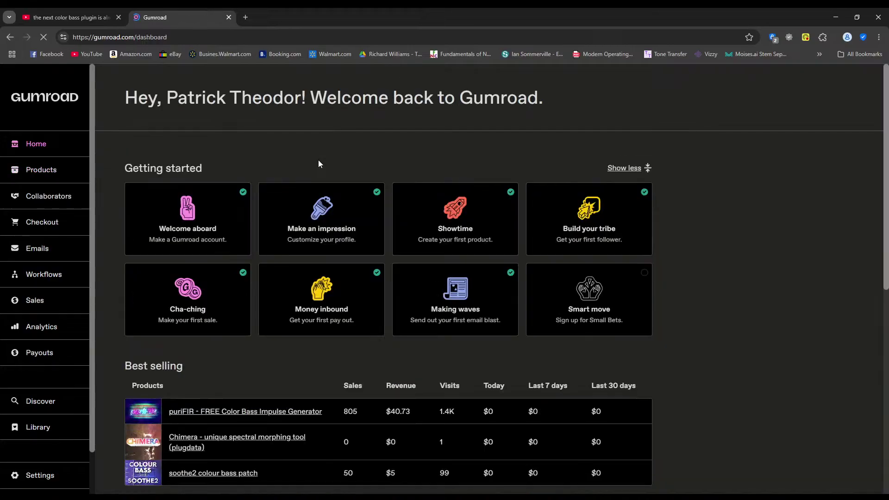
scroll(264, 403, down, 2)
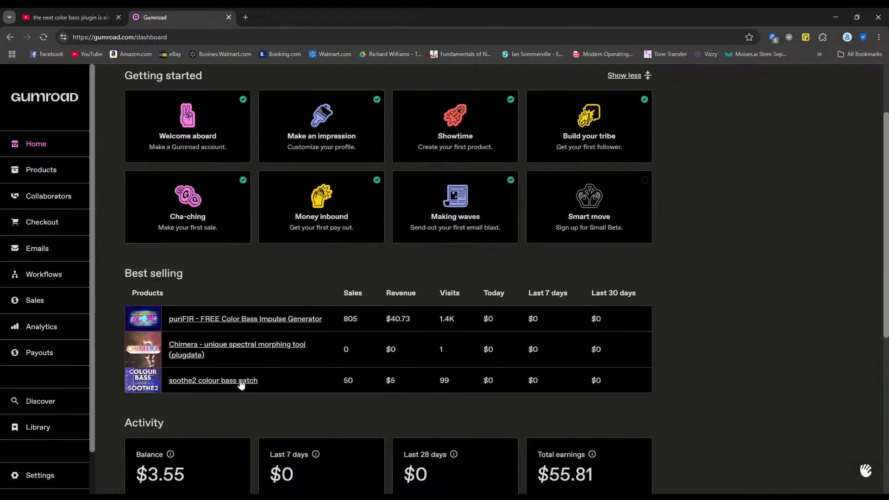
click(226, 347)
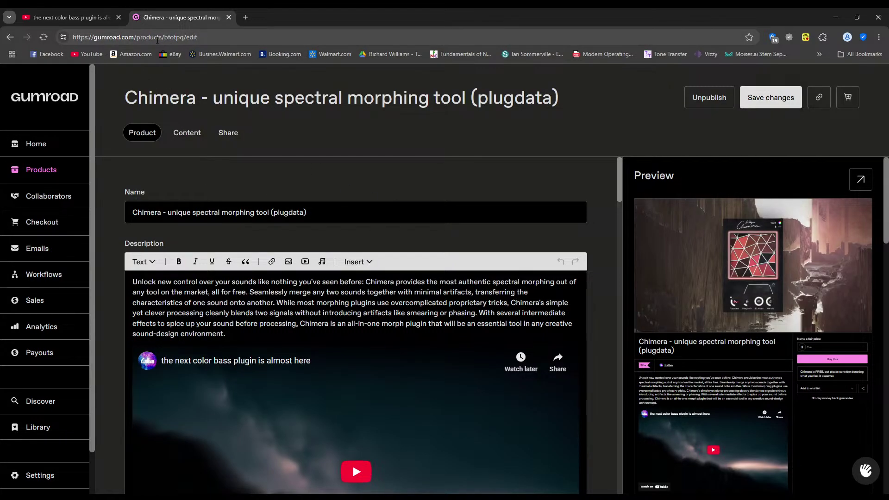
- Open the public product page at kallyn.gumroad.com/l/chimera and review its description, video and pricing
click(154, 39)
text(kallyn.gumroad.com/l/chimera)
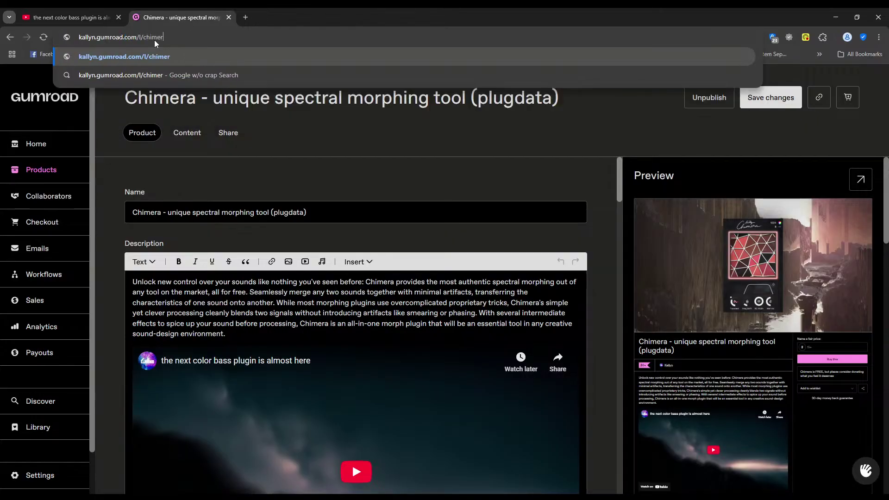
key(Return)
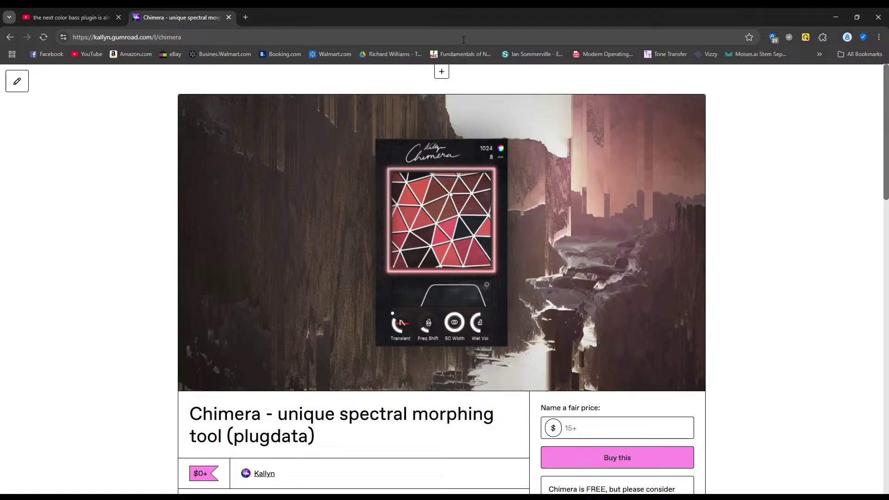
scroll(731, 196, down, 5)
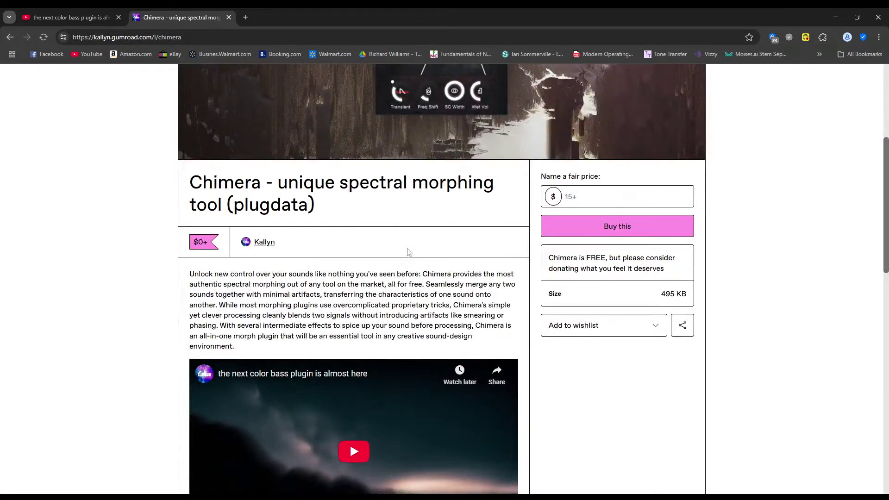
scroll(349, 166, down, 6)
scroll(328, 339, up, 11)
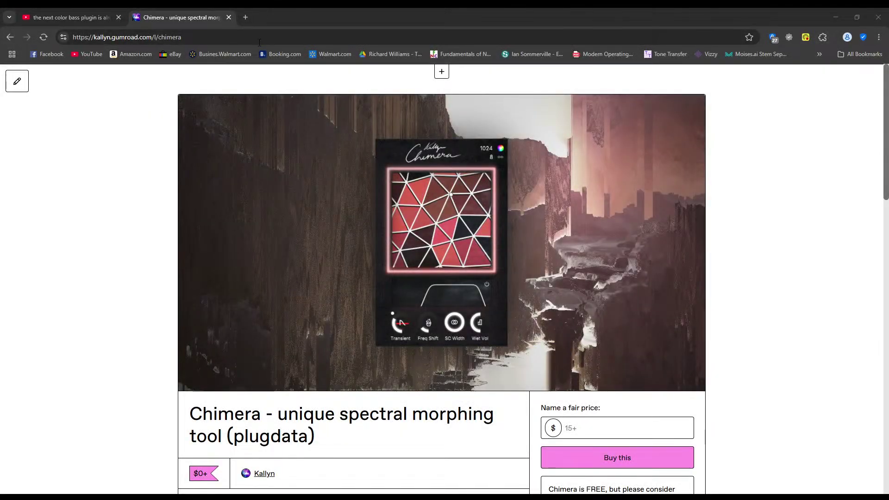
- Return to the YouTube premiere page and close its browser tab
click(69, 18)
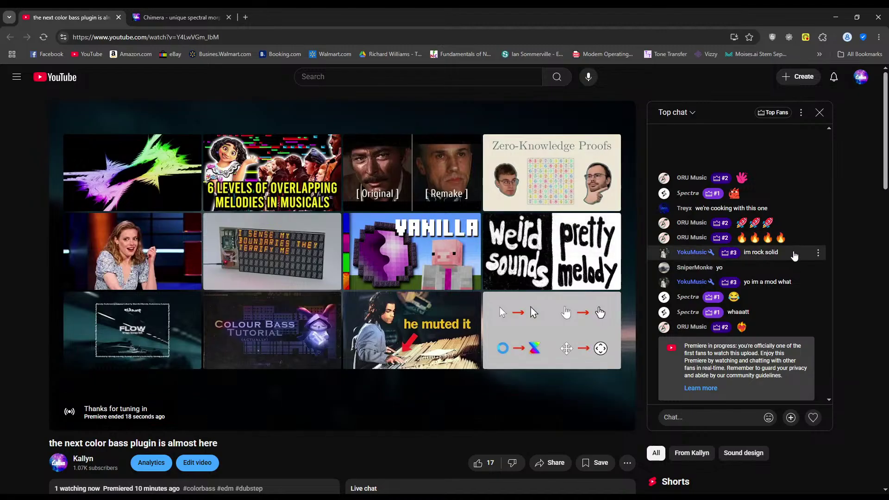
click(119, 17)
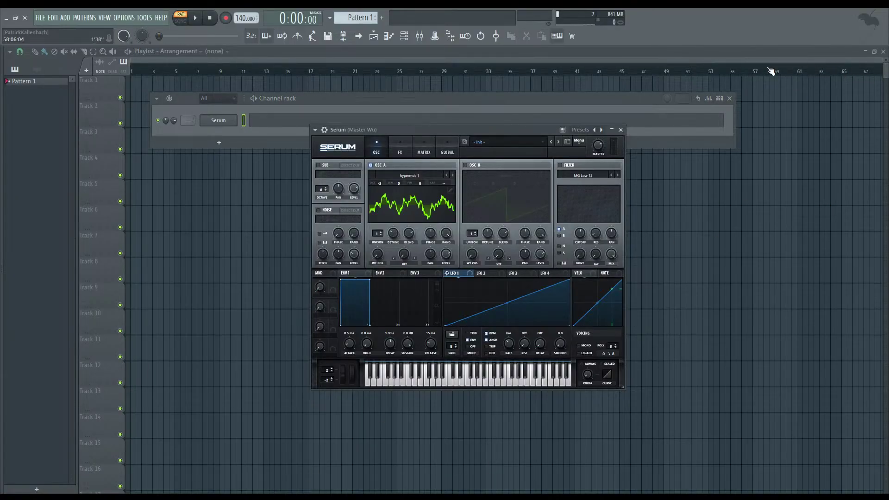
- In FL Studio, add a new mixer insert track, load plugdata-fx in its first effect slot, and close the plugin and mixer windows
click(420, 36)
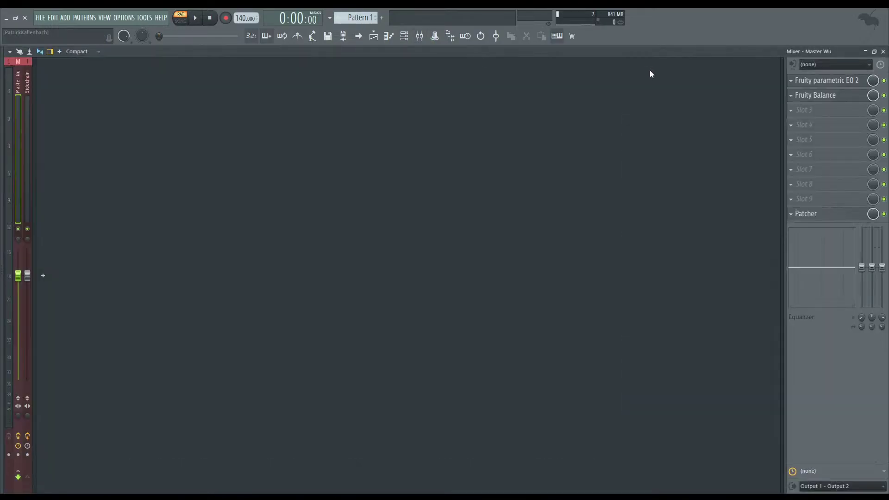
click(43, 276)
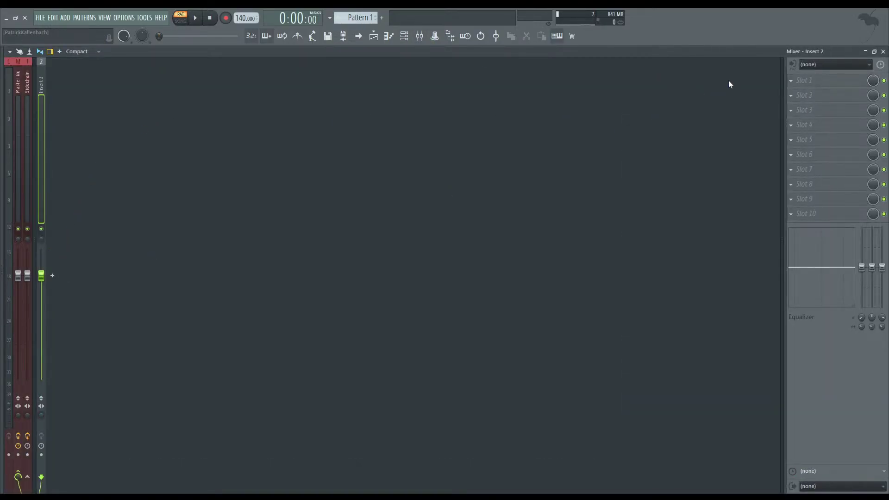
click(804, 81)
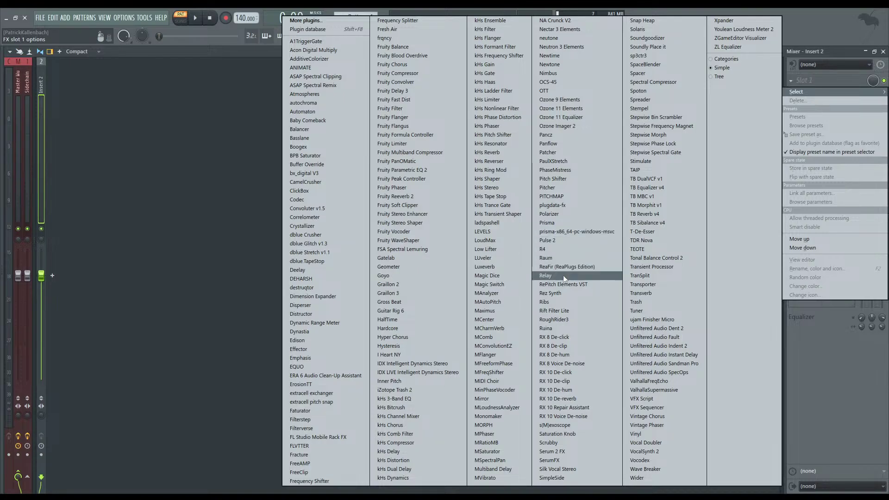
click(566, 204)
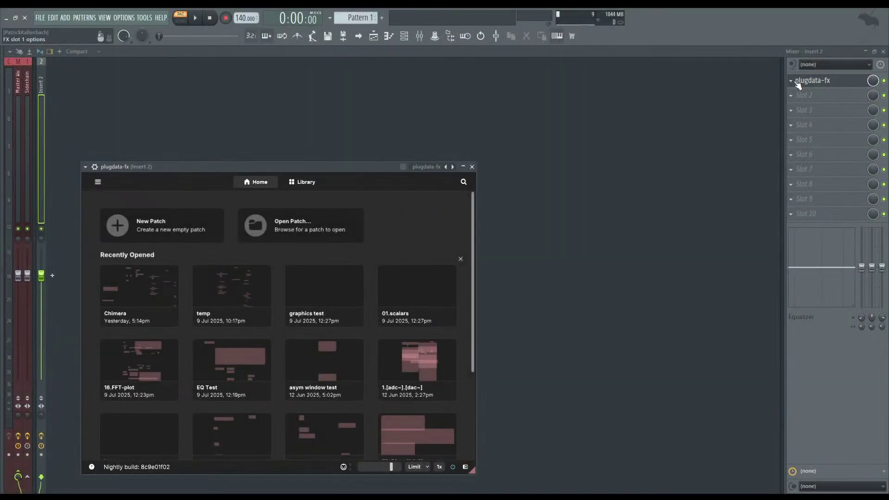
click(799, 82)
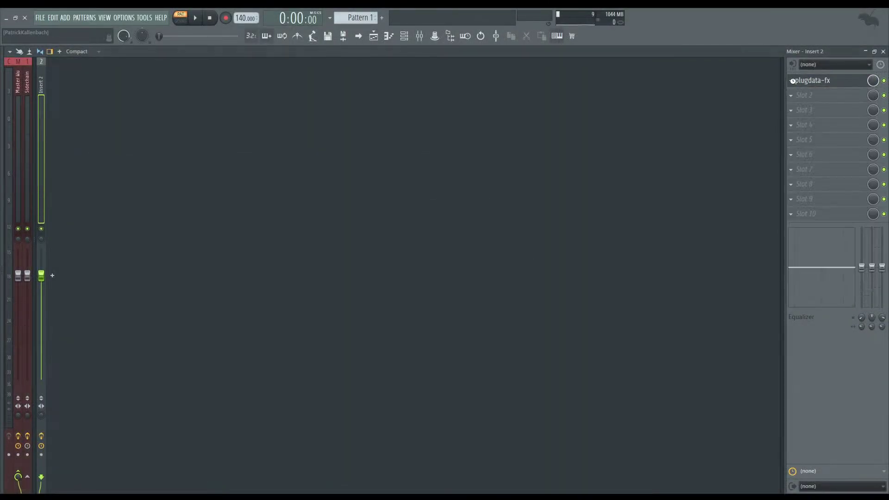
click(884, 51)
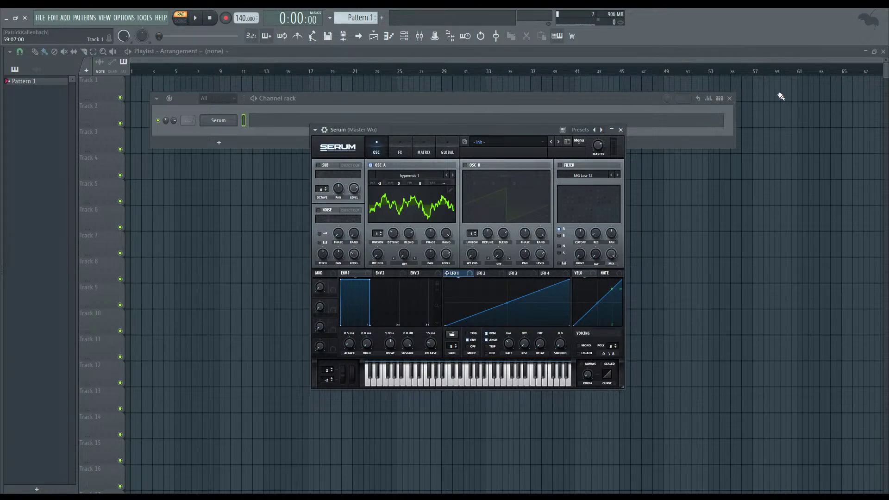
- Open the file browser, collapse its Backup folder and search for "pad" samples
mouse_move(480, 130)
mouse_down()
mouse_move(493, 154)
mouse_move(482, 137)
mouse_up()
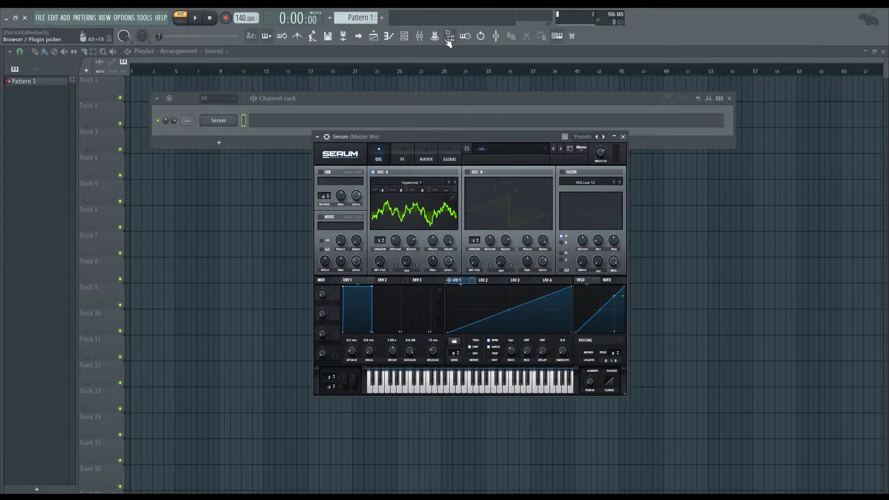
click(419, 36)
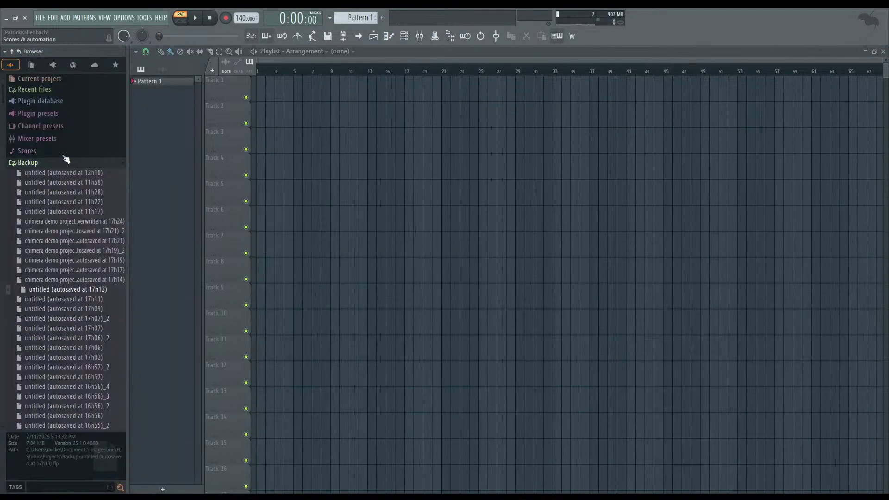
click(63, 162)
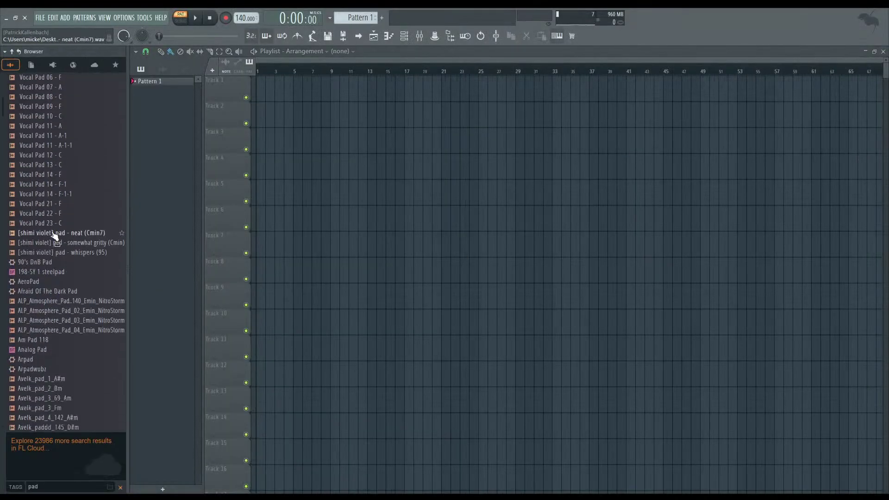
scroll(46, 238, up, 5)
scroll(65, 241, down, 20)
scroll(77, 234, down, 20)
scroll(77, 230, down, 15)
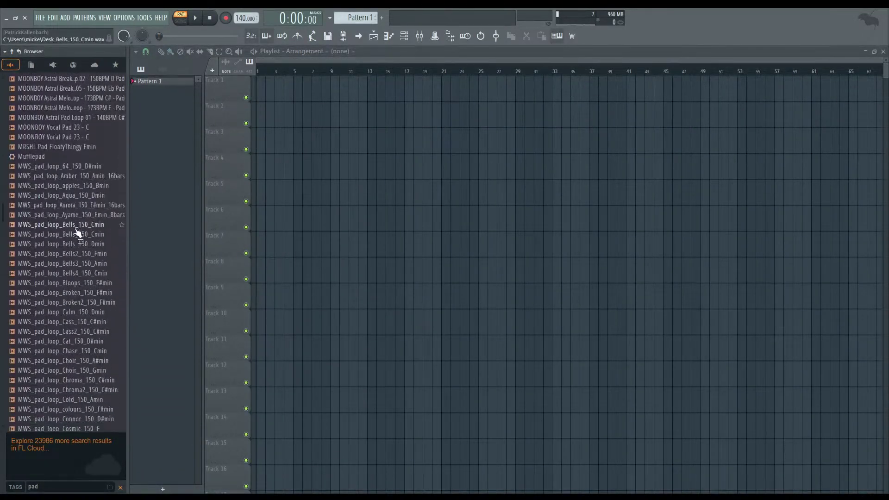
- Preview the MWS pad loops and place MWS_pad_loop_Chroma2_150_C#min at the start of playlist Track 4
click(68, 168)
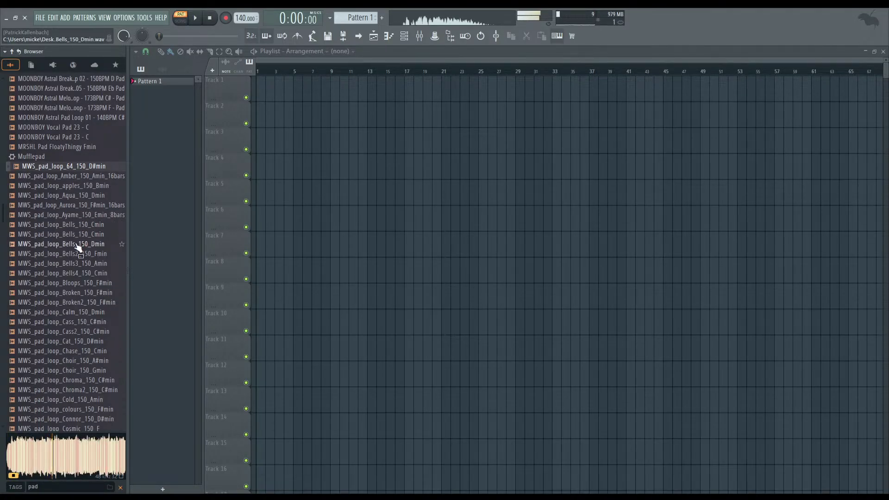
scroll(80, 269, down, 3)
click(81, 331)
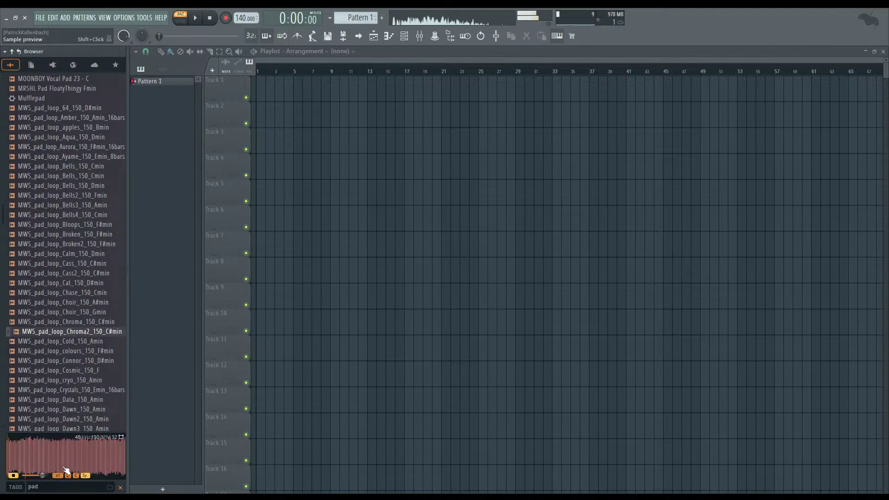
drag(79, 332, 296, 143)
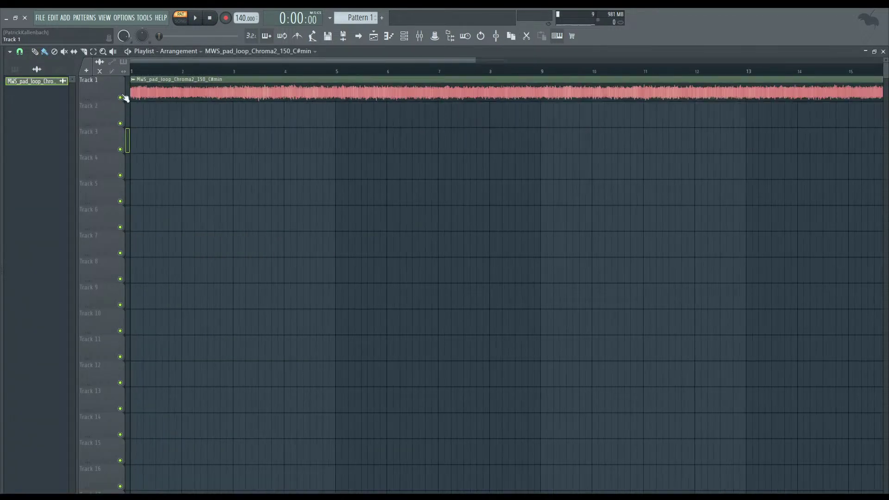
- Filter the channel rack to Unsorted, check the Serum instrument and its piano roll, and close these windows
click(404, 36)
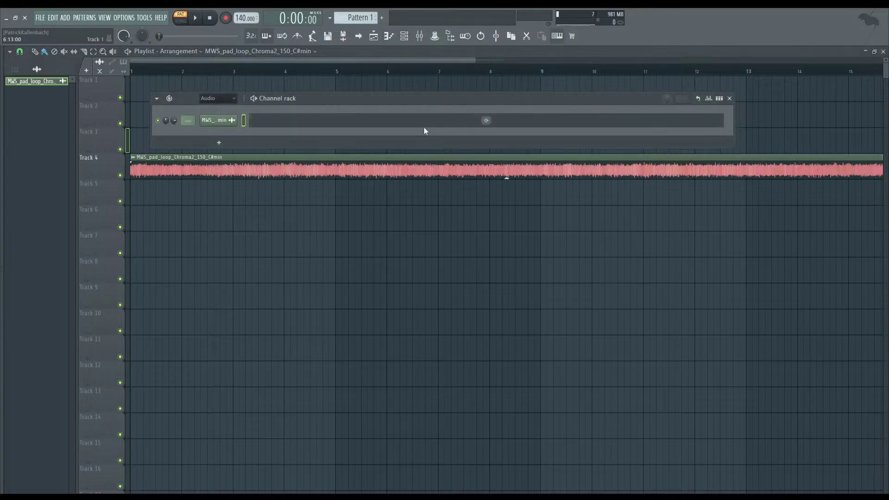
click(217, 98)
click(221, 120)
click(219, 121)
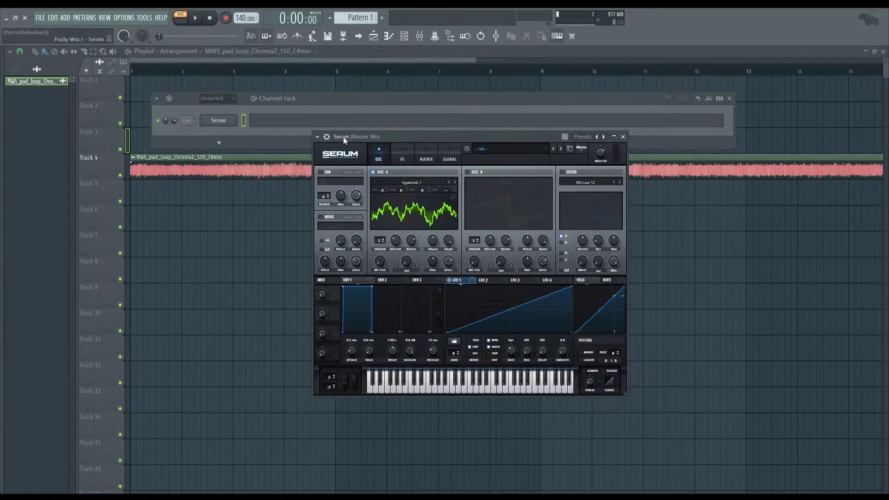
click(273, 121)
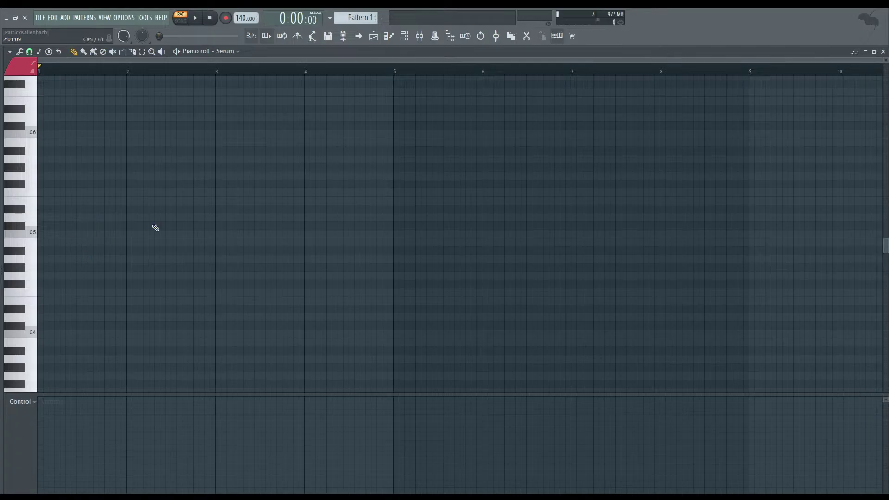
click(410, 42)
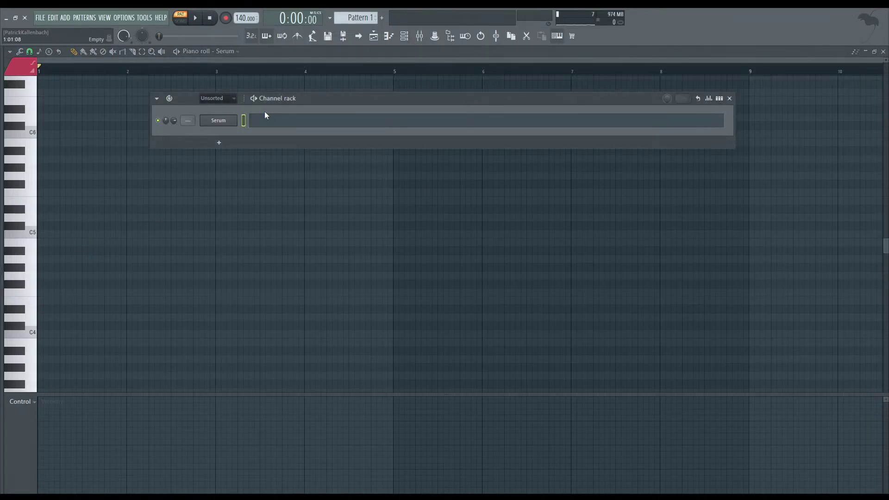
click(730, 96)
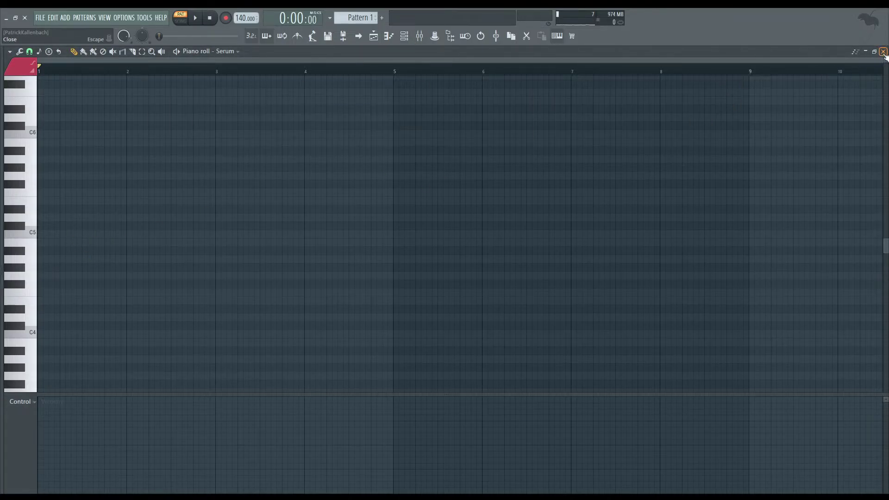
click(883, 52)
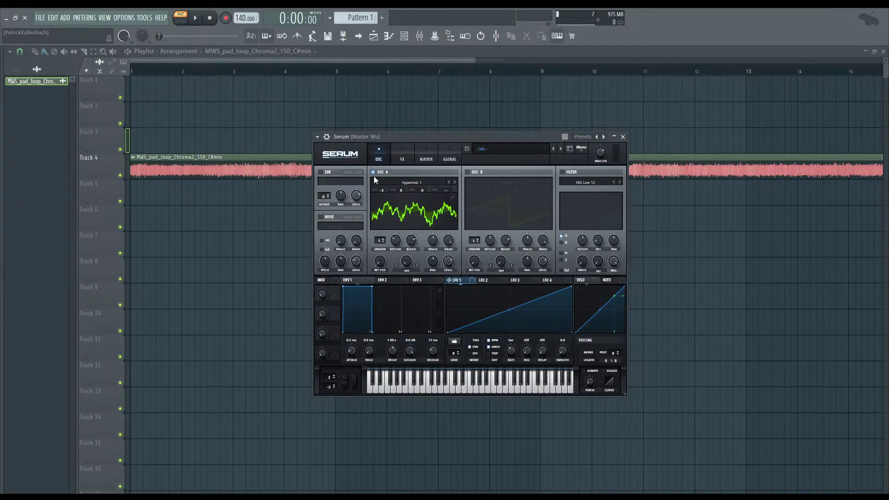
drag(435, 137, 419, 114)
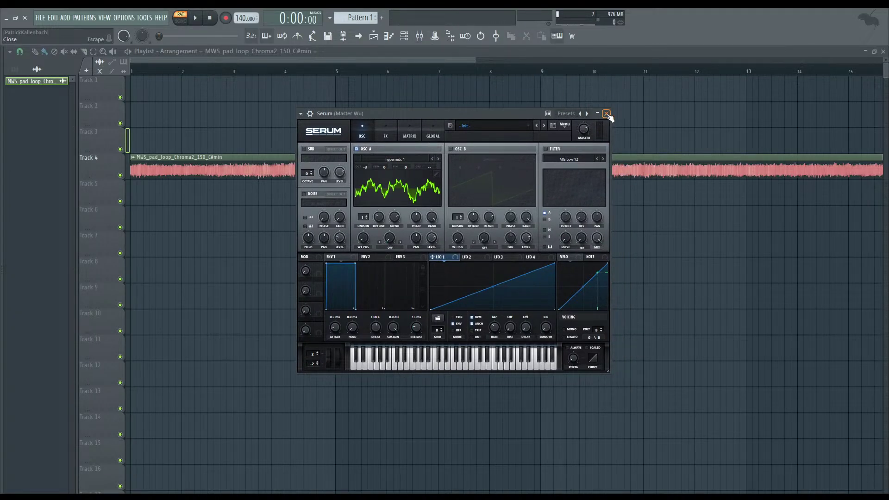
click(606, 114)
- Search the browser for "vengeance" and place the SØNATA - VENGEANCE - BASSES stem on the playlist
click(36, 69)
click(72, 488)
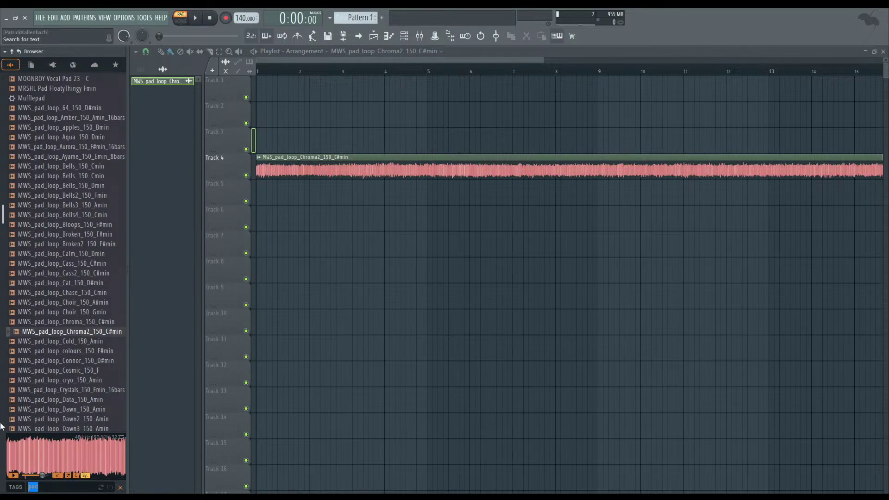
text(vengeance)
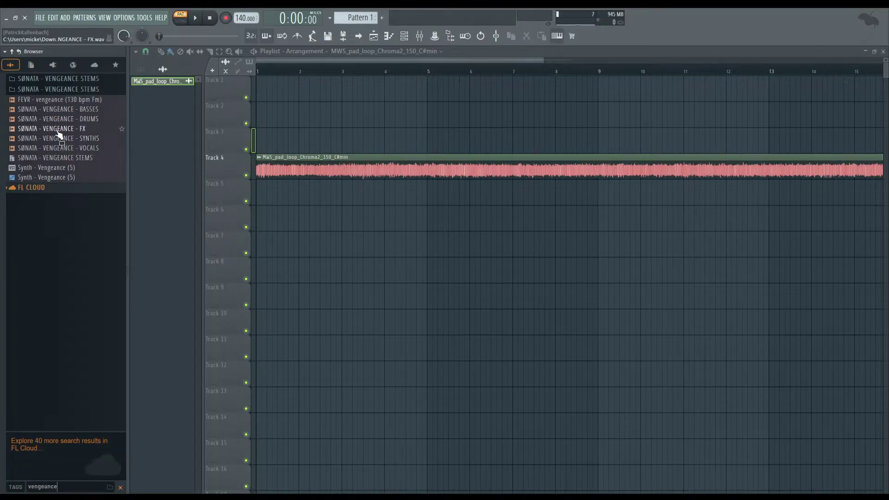
drag(55, 114, 333, 123)
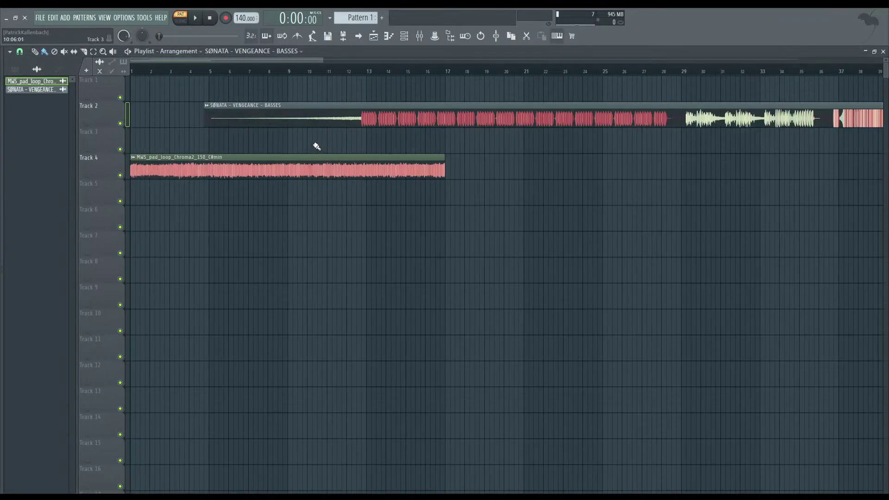
- Trim the intro off the SØNATA basses clip, align it to the start of Track 1, and audition it in song mode
scroll(318, 147, down, 2)
drag(161, 122, 335, 125)
scroll(300, 125, up, 5)
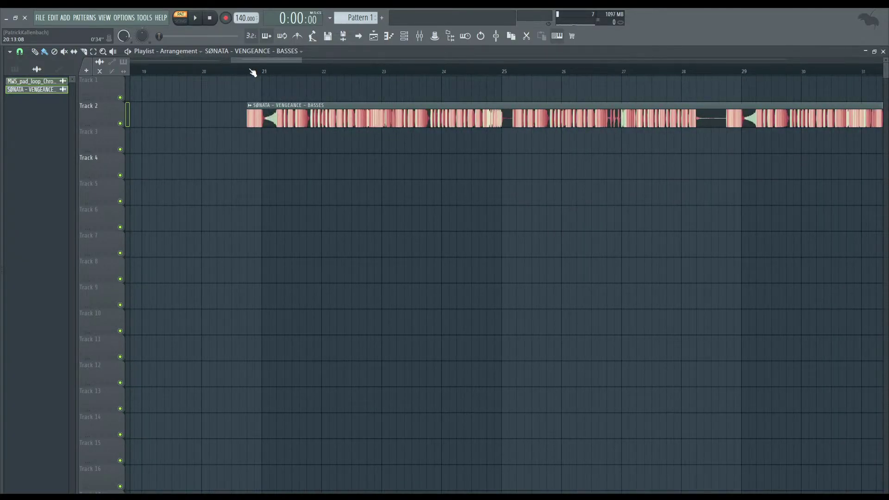
click(248, 72)
key(space)
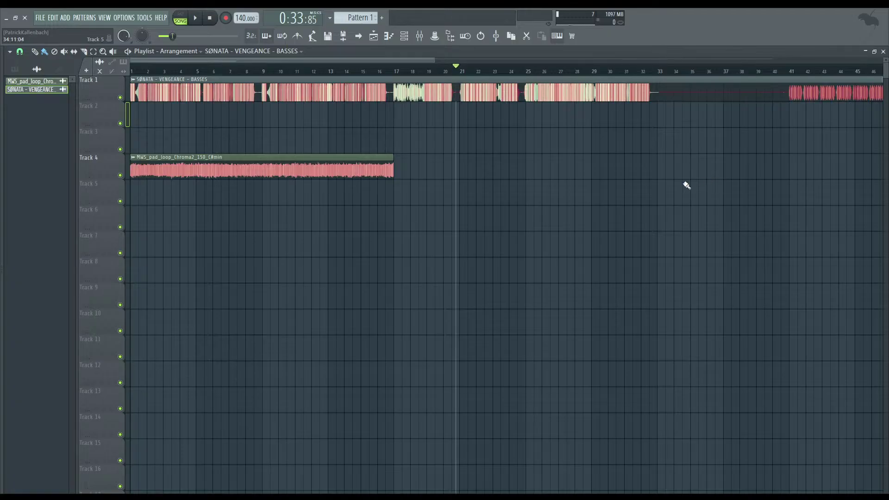
key(space)
key(space)
- Change the audio device to FL Studio ASIO in the audio settings and close the settings window
click(134, 18)
click(138, 46)
click(351, 98)
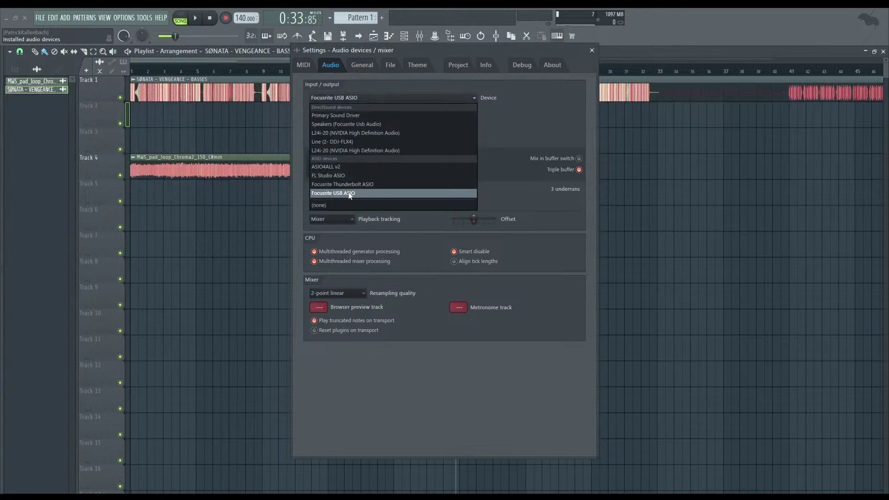
click(345, 175)
click(592, 50)
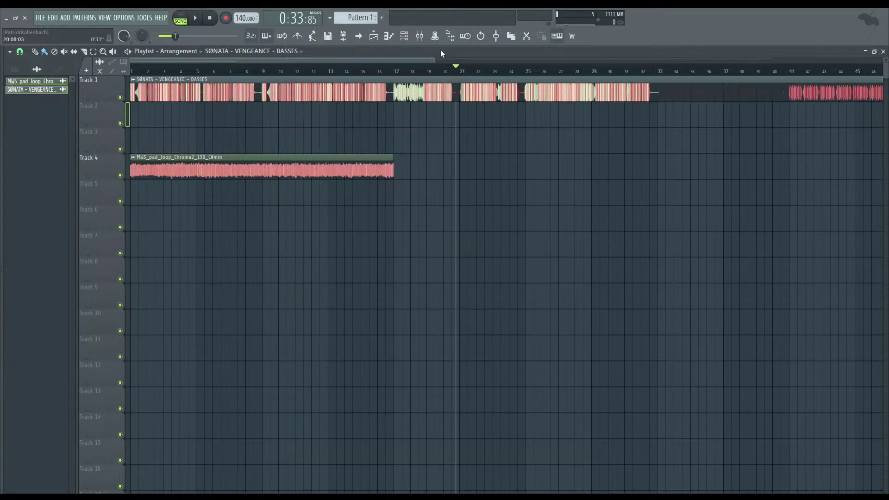
- Lower the Master track's fader in the mixer and play the arrangement
key(F9)
drag(18, 276, 18, 356)
key(space)
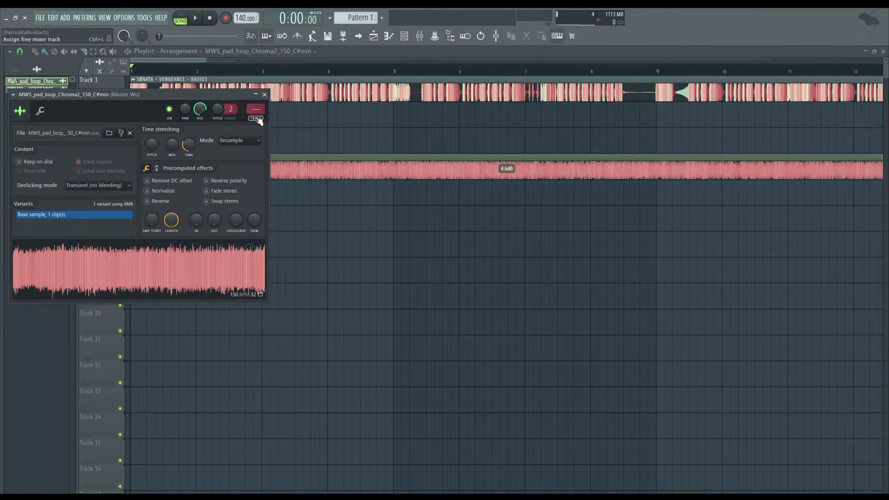
- Assign the Chroma2 pad loop to a free mixer track and sidechain that track to the SØNATA basses track
key(ctrl+l)
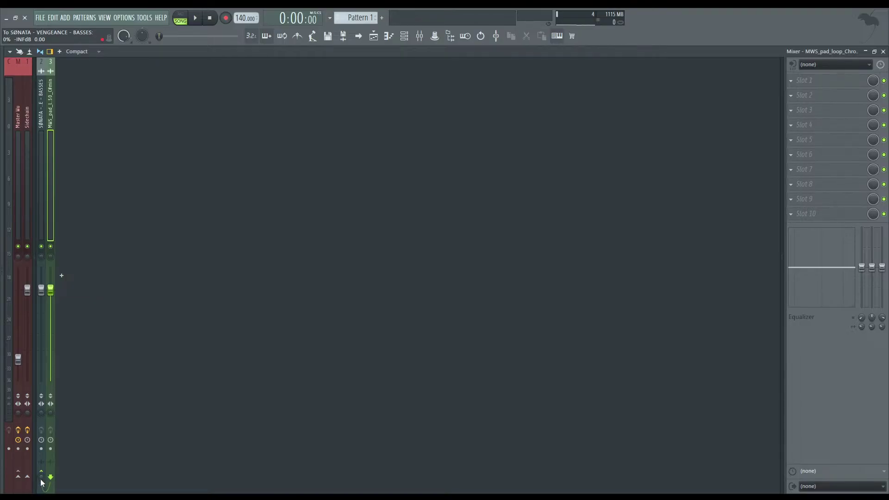
click(40, 86)
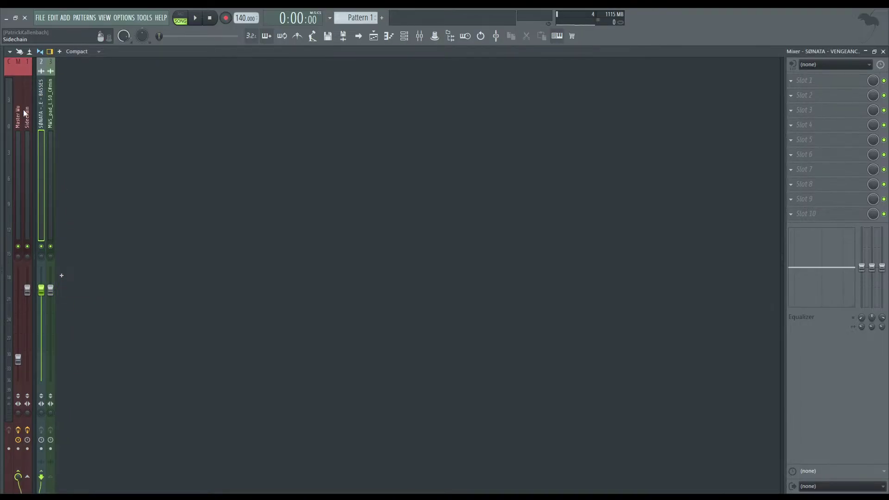
click(52, 131)
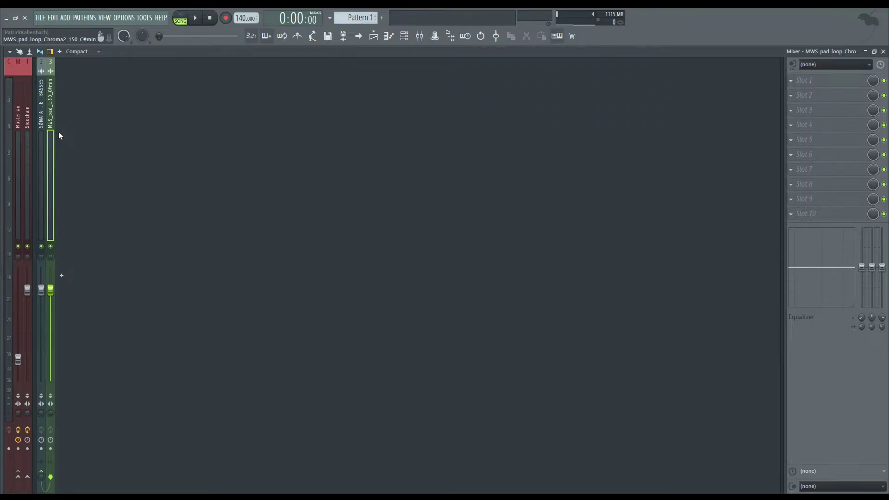
- Load plugdata-fx in the first effect slot of the SØNATA basses track and open the recent Chimera patch
click(44, 91)
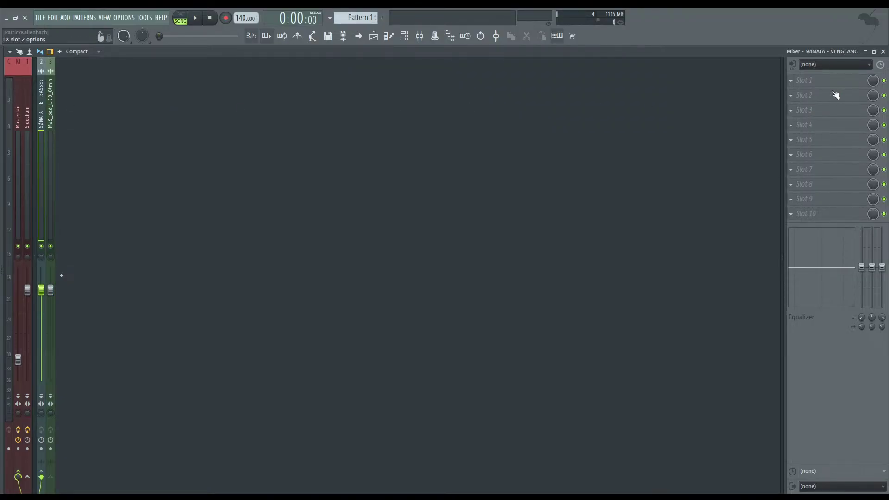
click(815, 83)
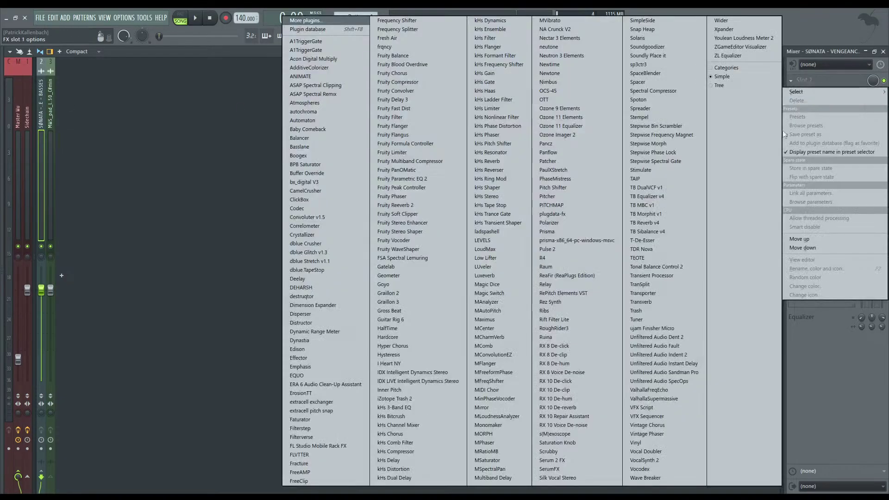
click(563, 214)
drag(249, 157, 355, 118)
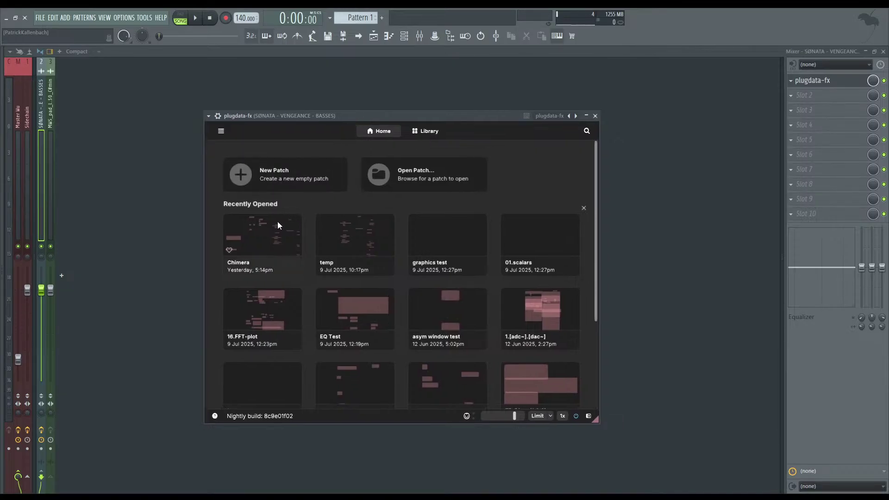
click(262, 236)
drag(268, 117, 363, 104)
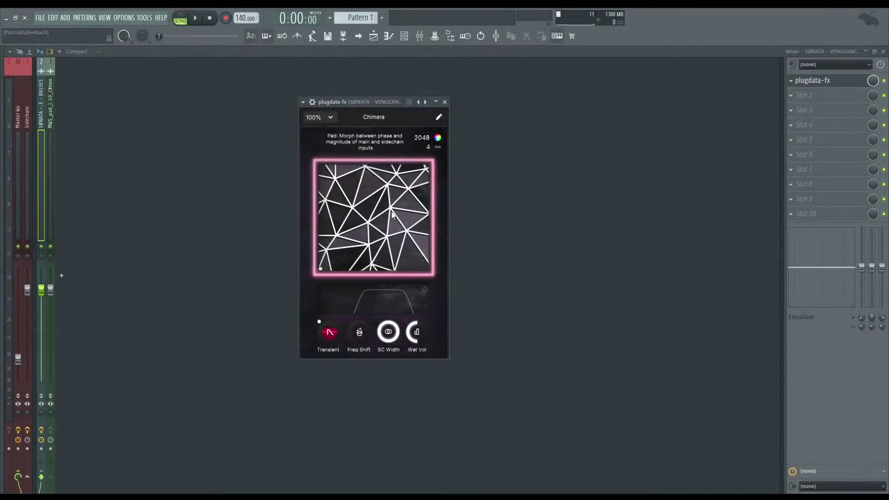
- Set Chimera's FFT size to 512 and sweep the morph pad to a PhaseMorph of 1
click(414, 237)
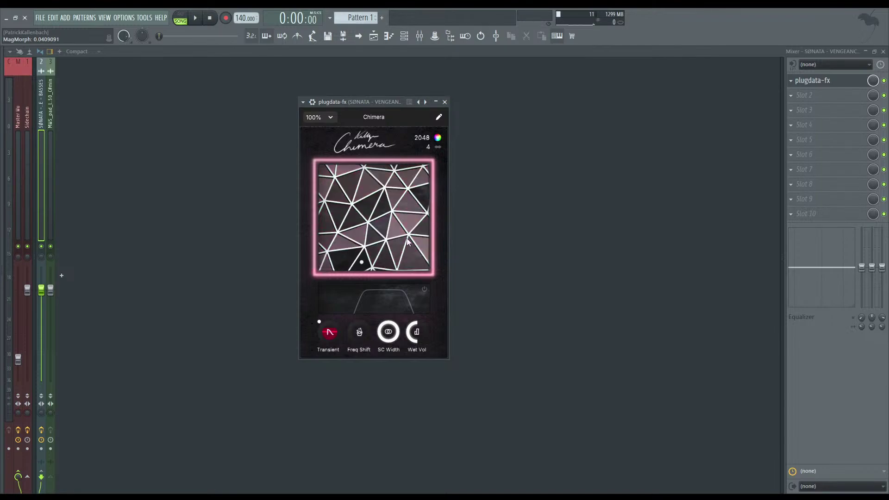
drag(355, 103, 335, 114)
drag(403, 150, 404, 167)
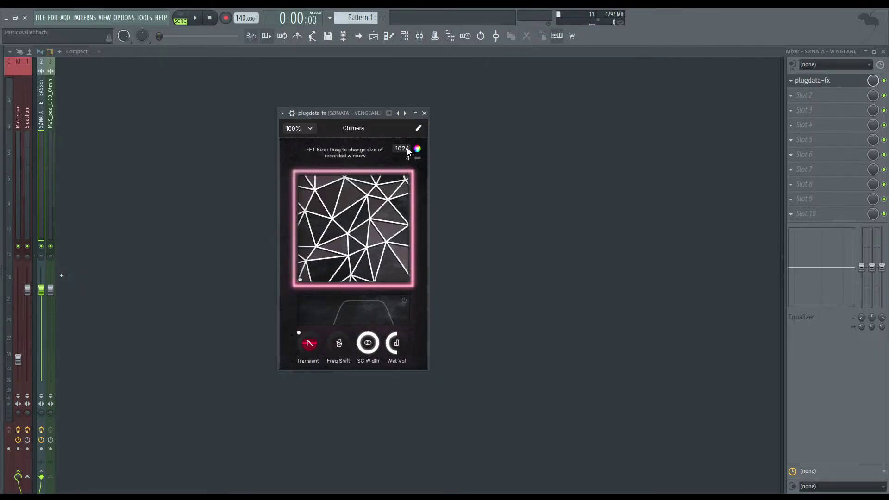
drag(407, 148, 407, 199)
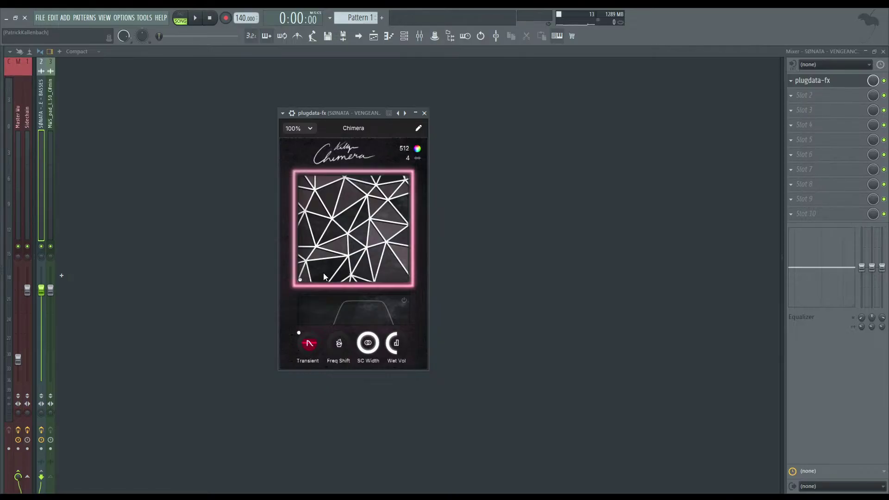
drag(311, 281, 421, 333)
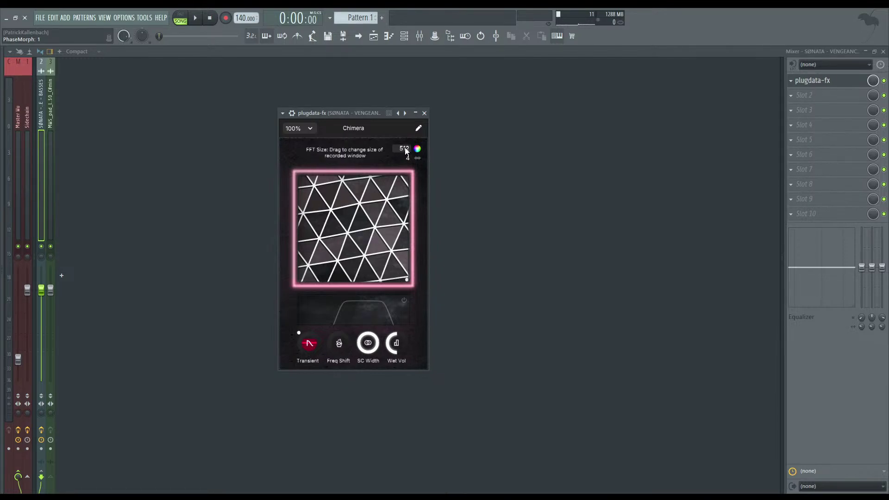
- Set Chimera's FFT size to 4096 and move the morph pad to minimum PhaseMorph with MagMorph about 0.38
drag(407, 280, 275, 241)
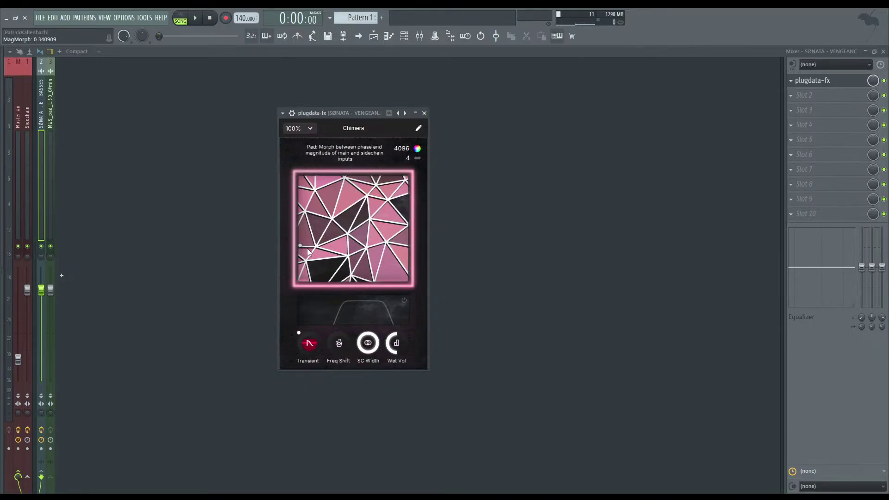
drag(302, 246, 301, 243)
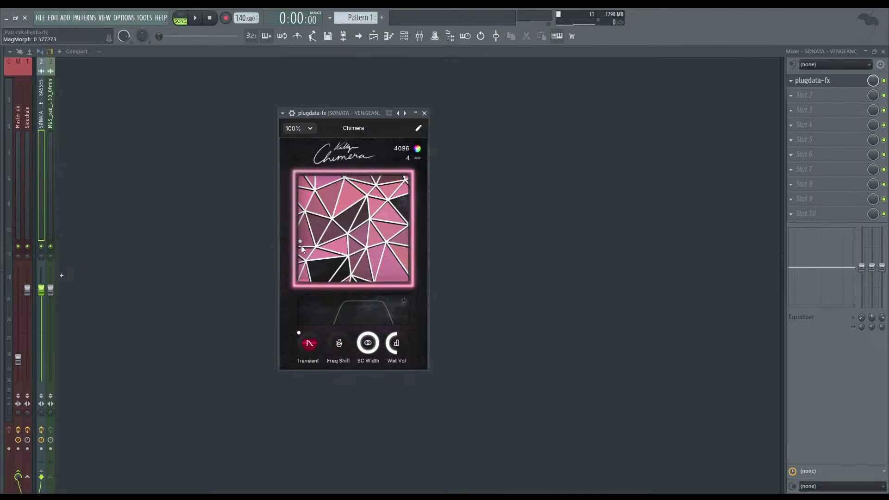
- Move Chimera's morph pad point to minimum PhaseMorph and minimum MagMorph
drag(301, 248, 286, 301)
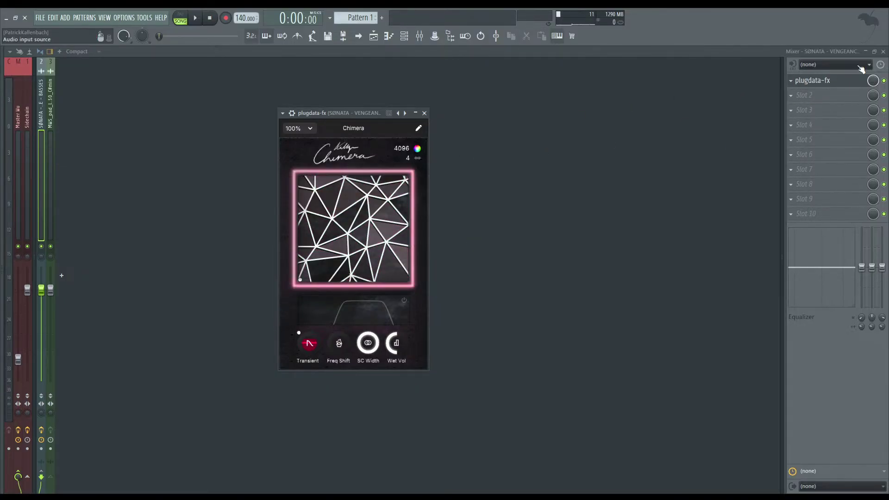
drag(337, 116, 369, 101)
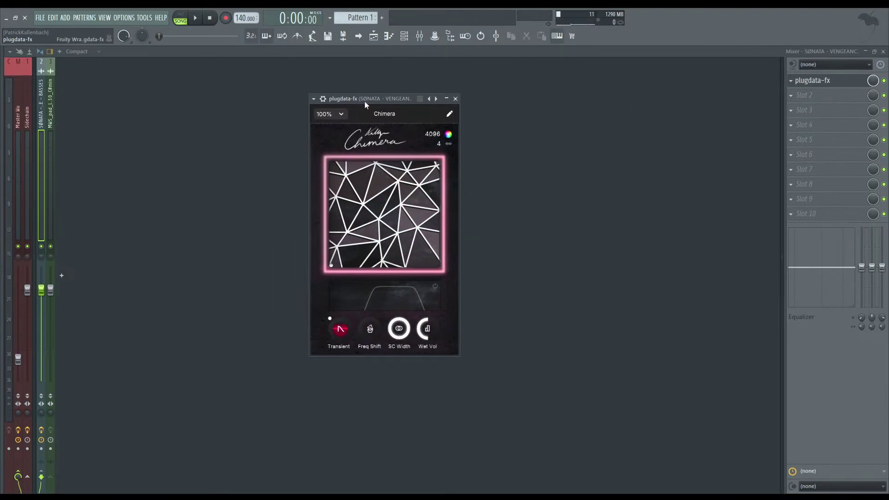
- In the plugin wrapper's processing settings, route the MWS_pad_loop_Chroma2 sidechain to Aux Input 1, activate that input and return to Chimera's interface
click(323, 99)
click(341, 116)
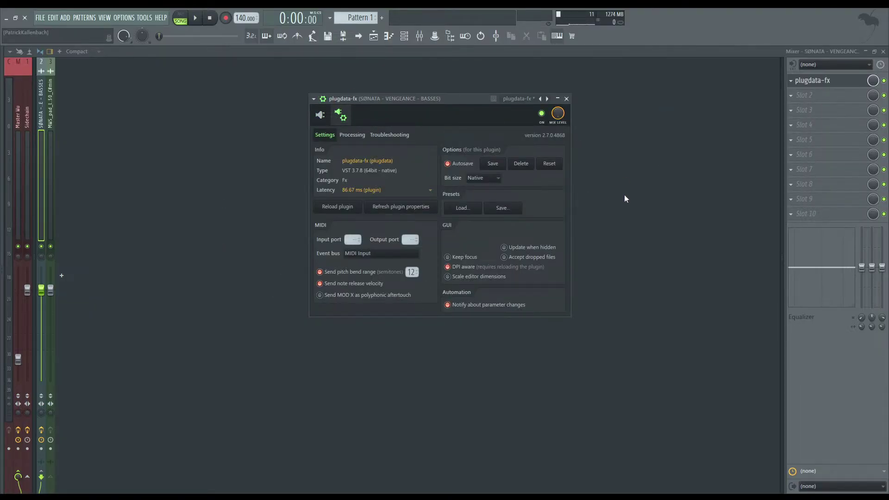
click(352, 135)
drag(385, 99, 397, 128)
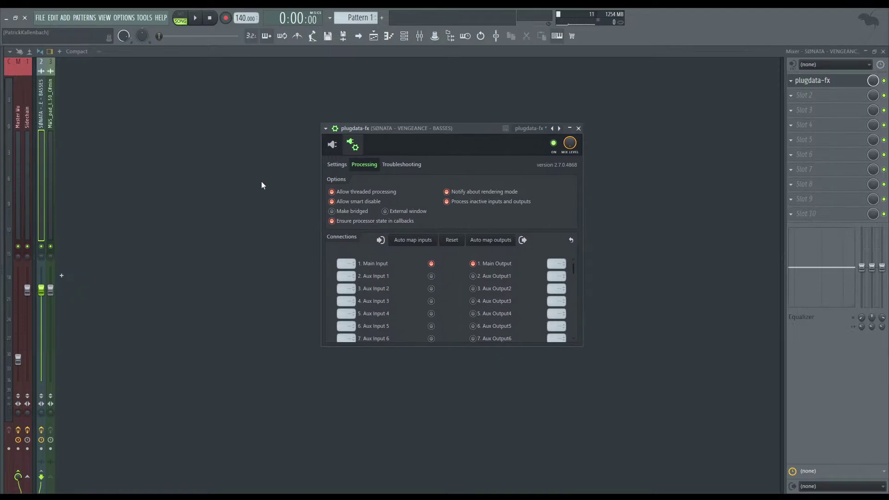
click(347, 278)
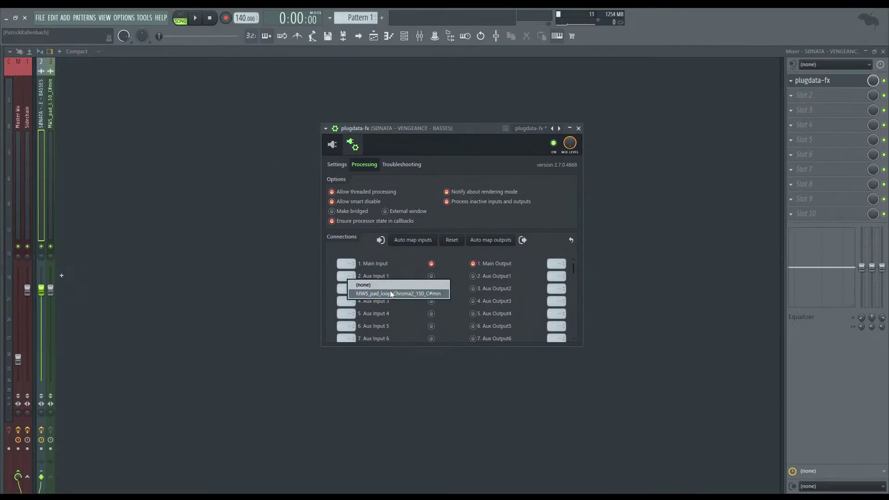
click(391, 295)
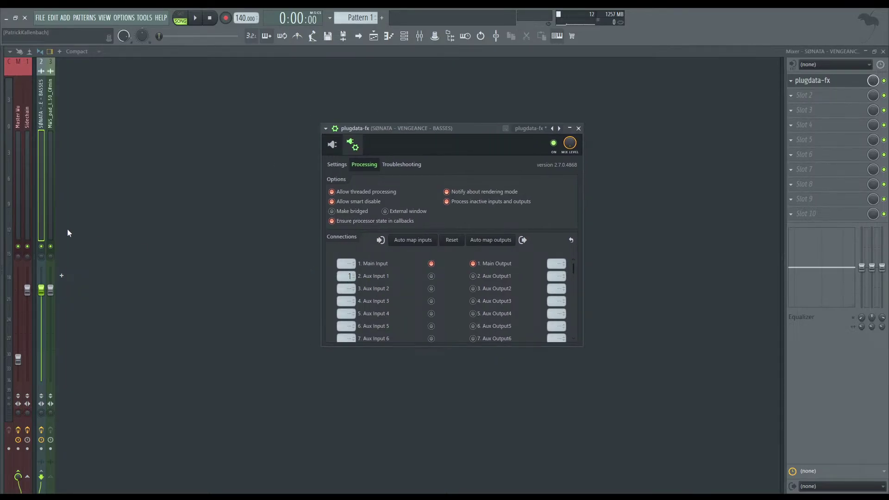
scroll(341, 278, down, 1)
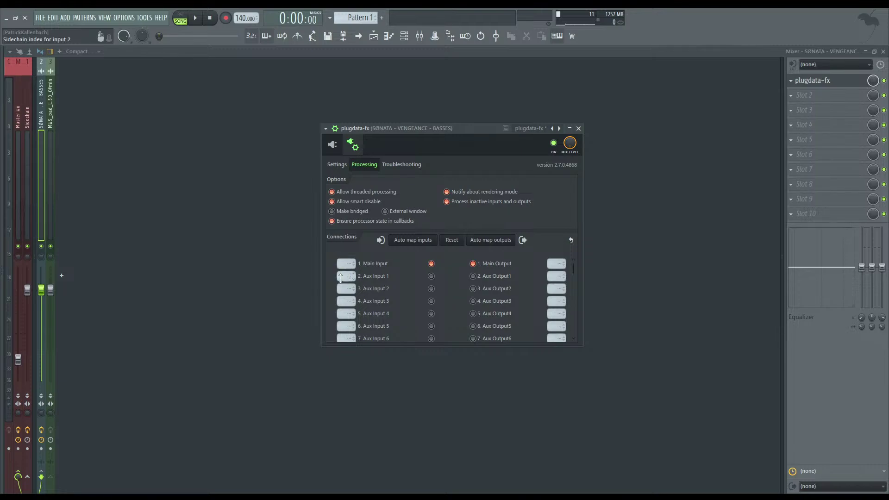
click(432, 276)
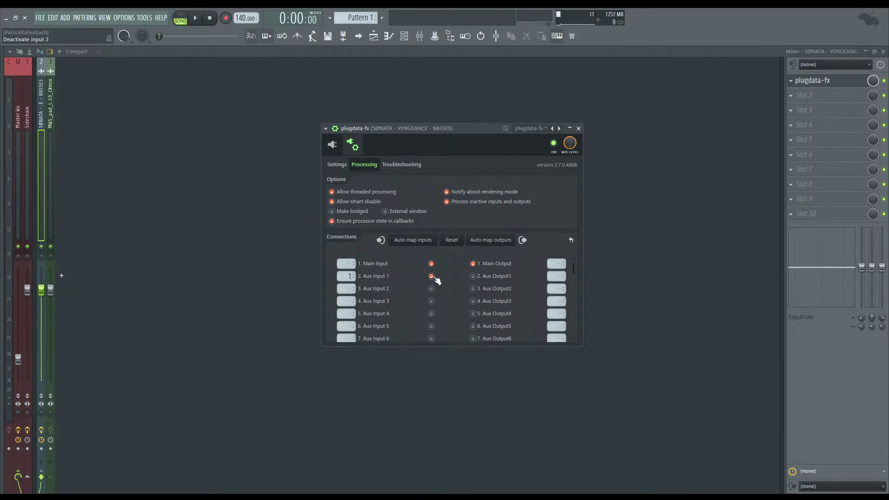
click(332, 144)
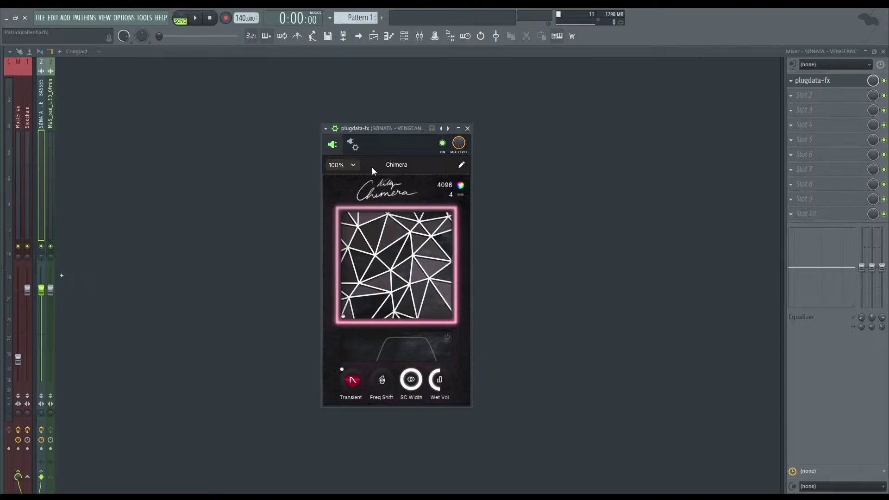
- Set Chimera's FFT size to 1024, start playback and sweep the morph pad to a PhaseMorph of 1
drag(401, 130, 472, 104)
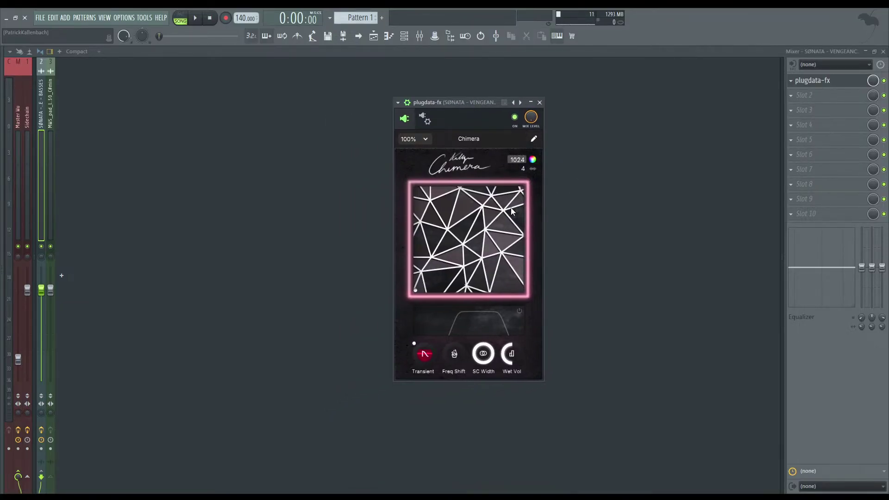
drag(467, 103, 459, 93)
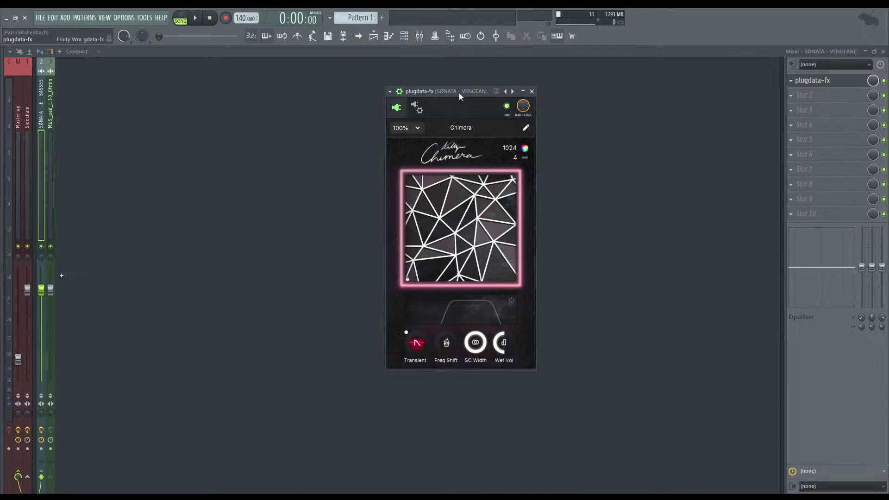
click(195, 17)
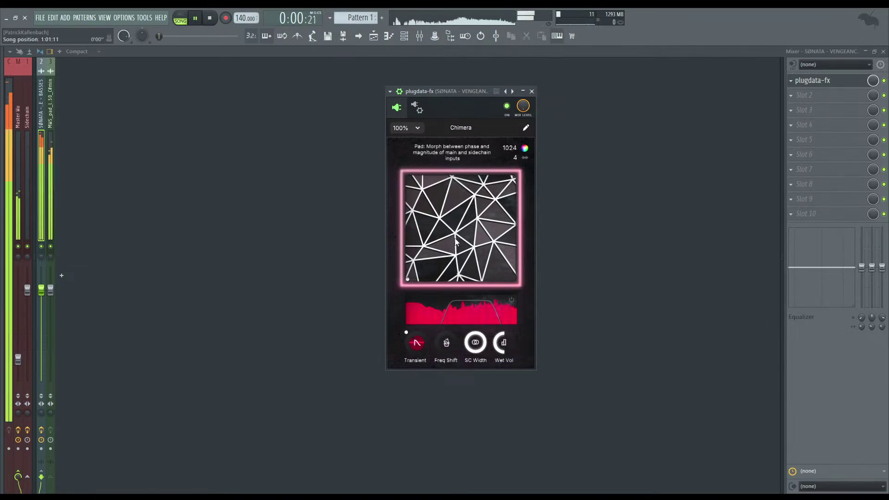
drag(429, 282, 560, 300)
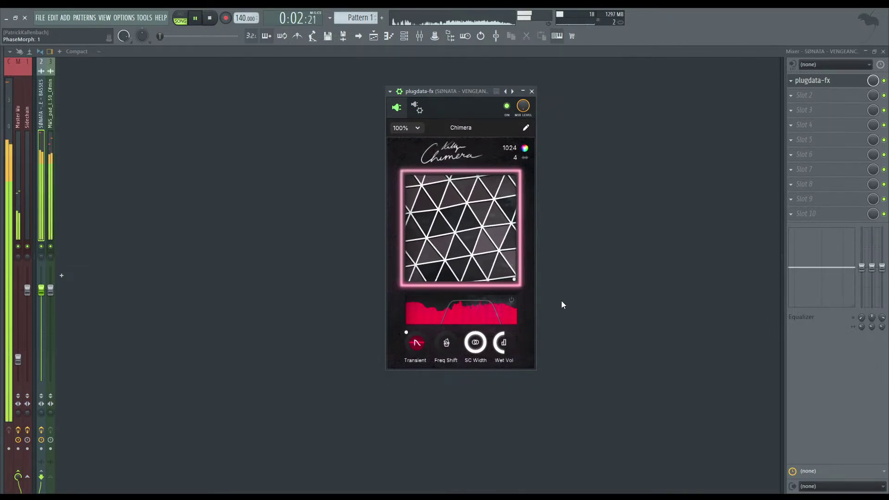
- Close the Chimera and mixer windows to show the playlist, and stop playback
click(532, 92)
click(883, 51)
click(265, 95)
click(210, 17)
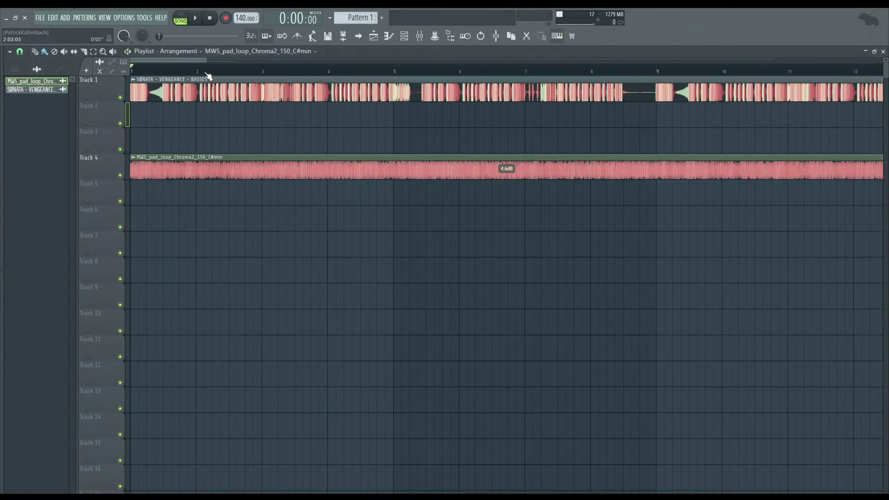
- Play the arrangement from bar 3 in the playlist to listen to the morphed bass, and stop it
scroll(268, 178, up, 3)
scroll(343, 173, up, 2)
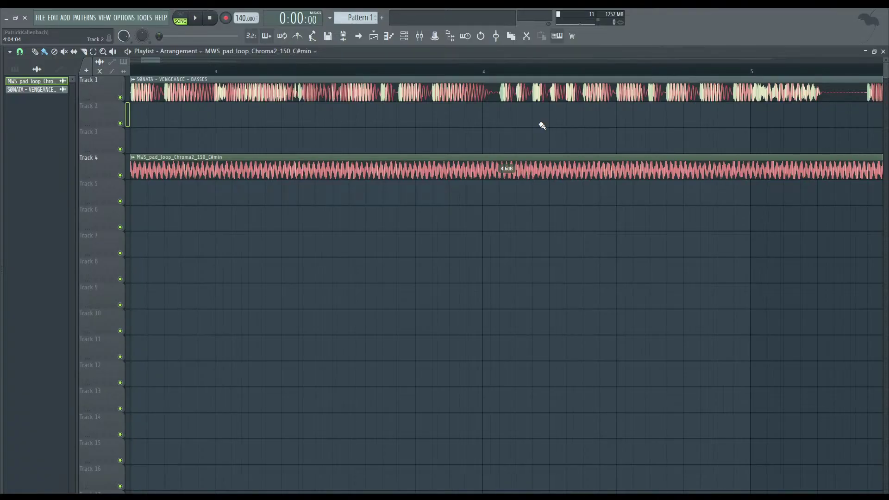
mouse_move(419, 498)
click(217, 70)
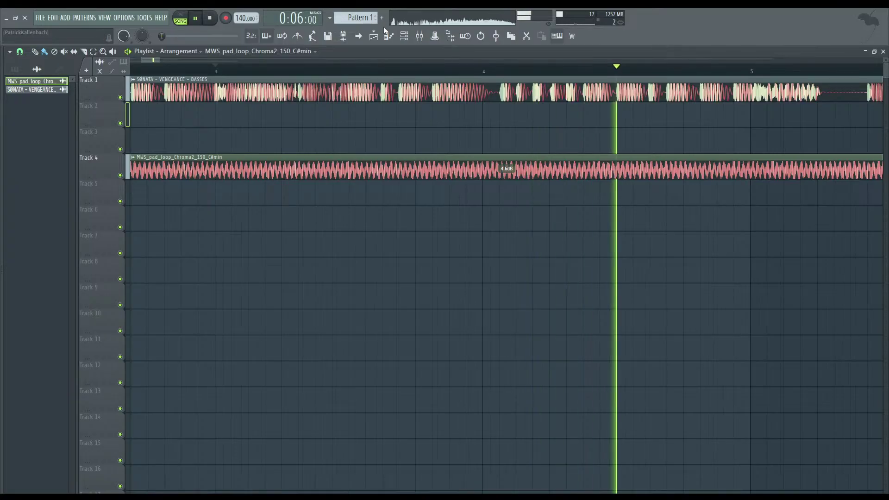
key(space)
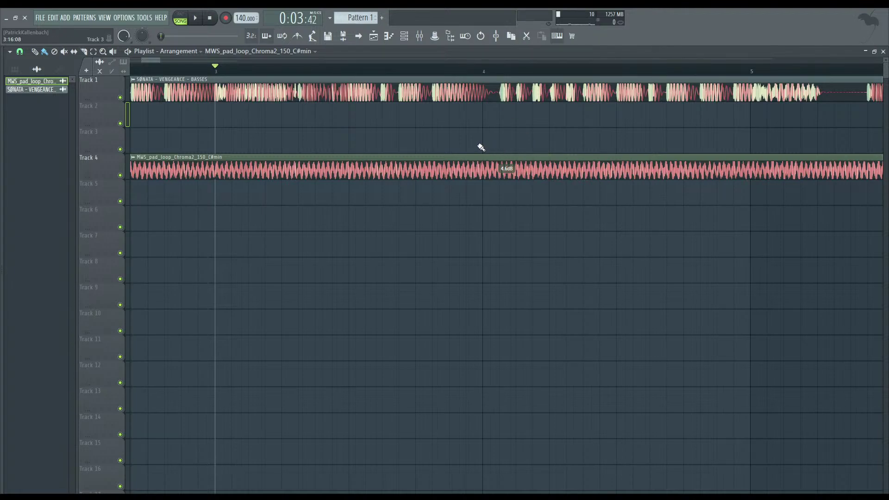
- Move the song's playback start position within bar 3 to 0:04:70, at a bass hit on Track 1
ctrl+scroll(409, 83, up, 3)
ctrl+drag(406, 71, 482, 77)
ctrl+click(421, 72)
ctrl+click(442, 71)
ctrl+click(462, 72)
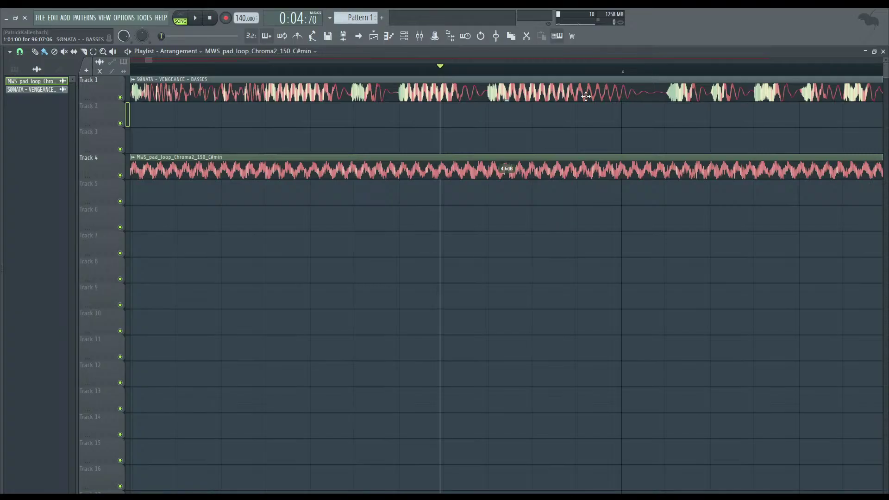
scroll(601, 131, down, 4)
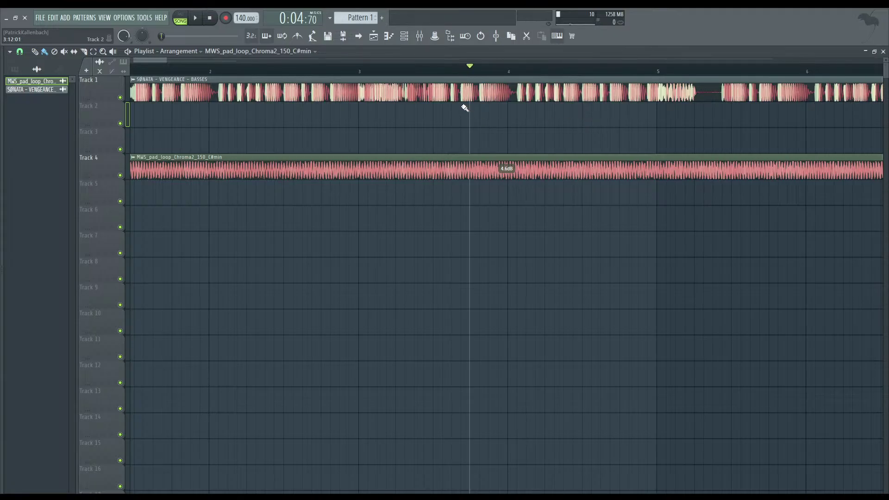
- Reopen Chimera from the SØNATA basses mixer track, play the song from the new start position and stop it
click(420, 35)
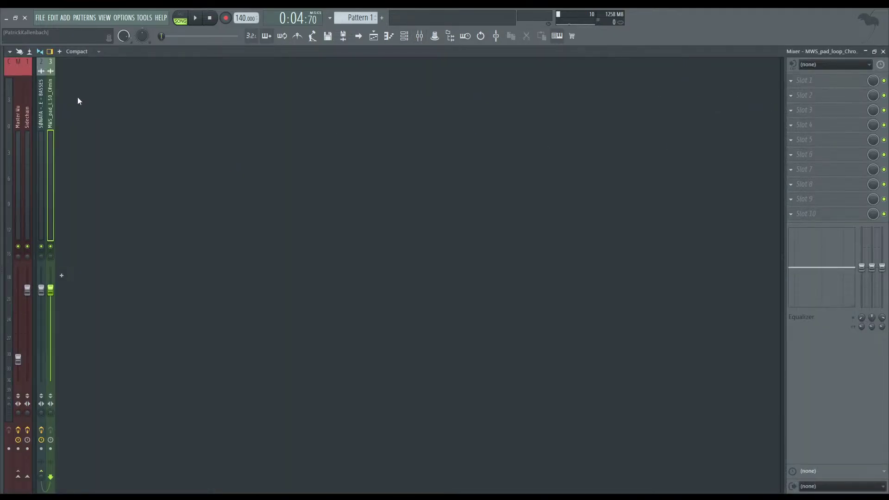
click(40, 102)
click(813, 80)
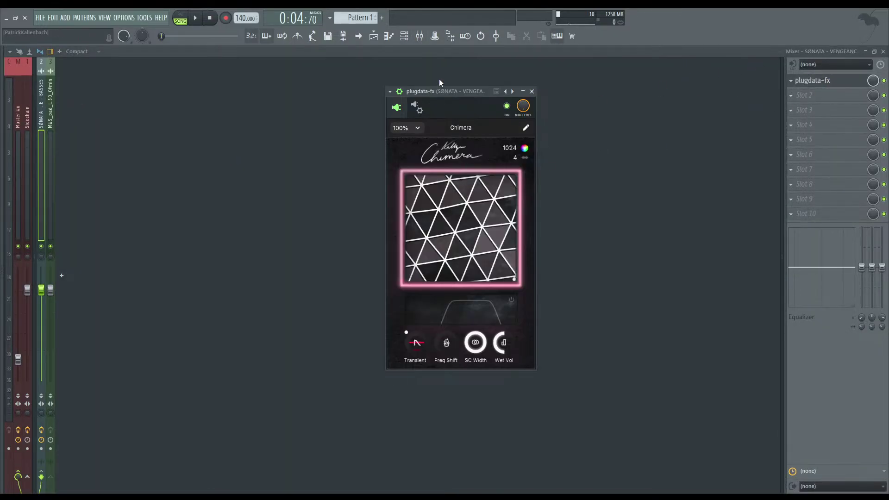
click(196, 19)
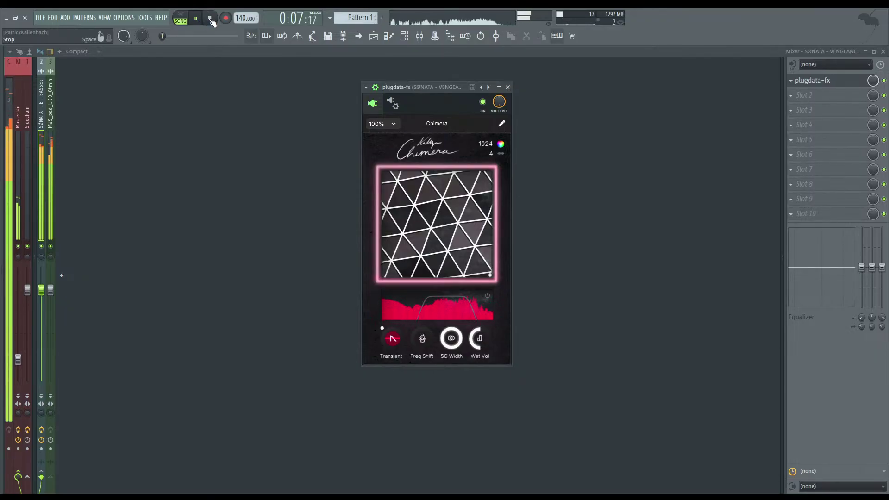
key(space)
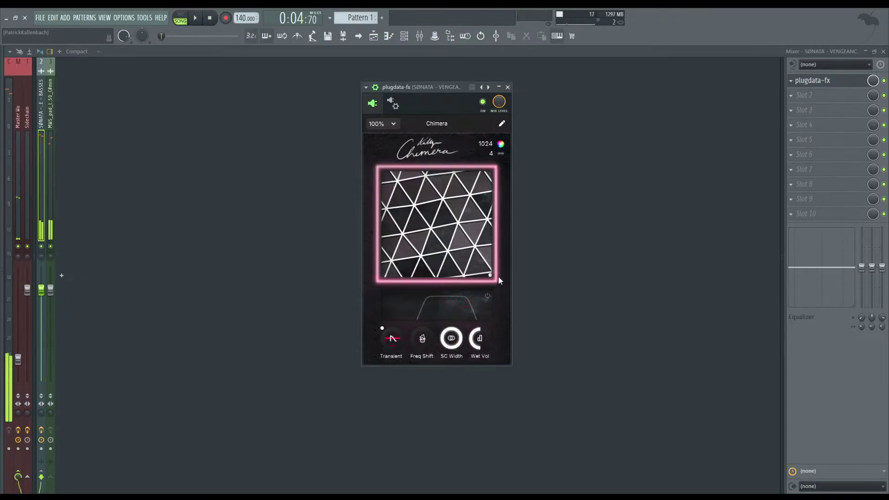
- Widen Chimera's filter range to a LowBypass of about 0.46 and leave the filter bypass enabled
drag(456, 308, 453, 299)
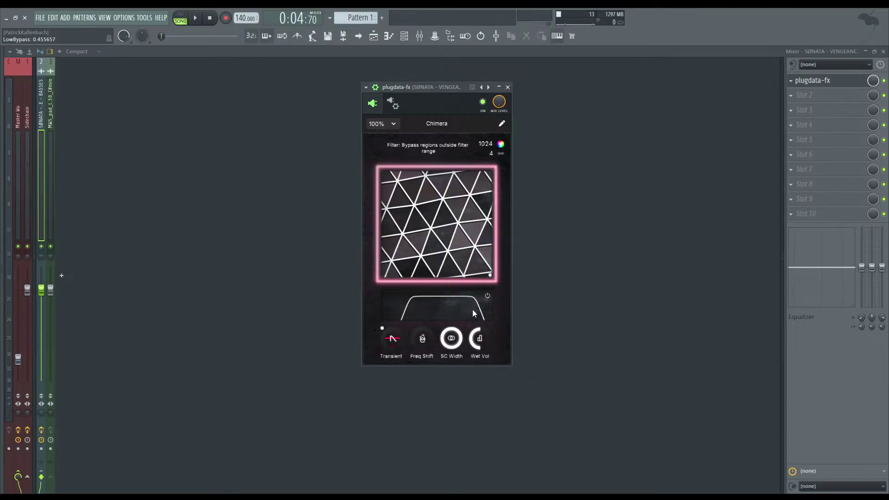
click(487, 295)
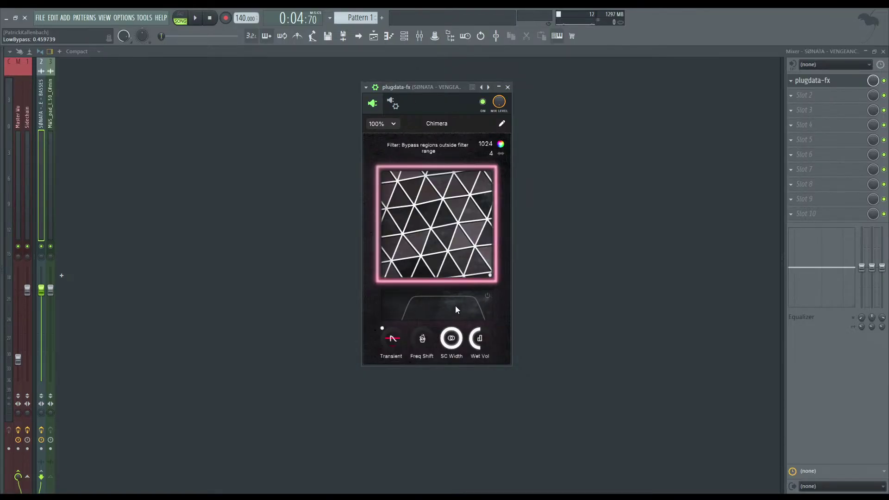
click(488, 295)
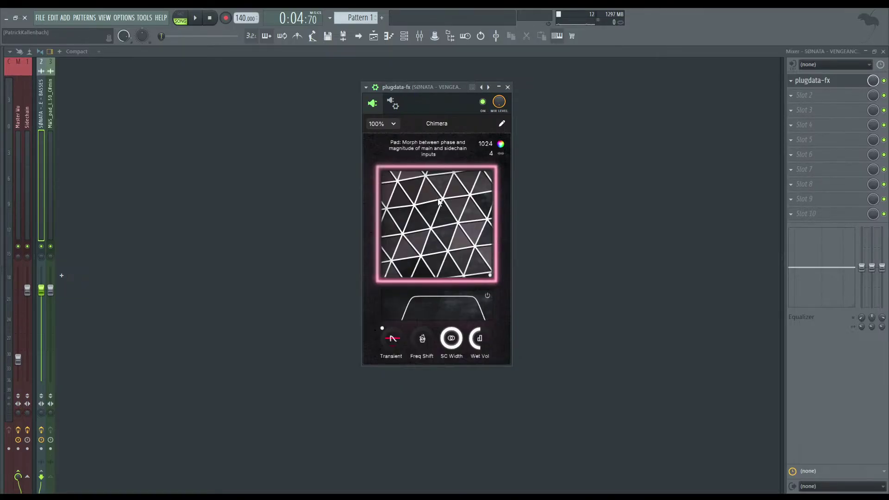
- Play the song while switching Chimera's filter bypass off and on to compare the sound, and stop playback
key(space)
key(space)
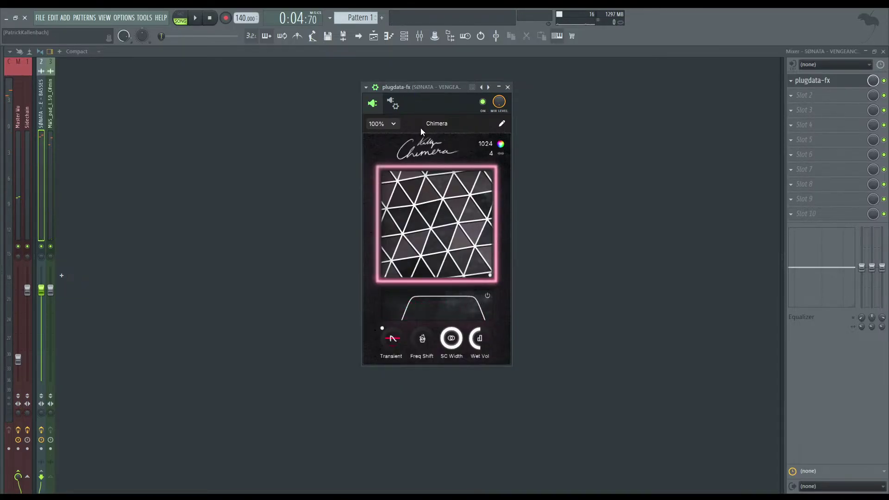
key(space)
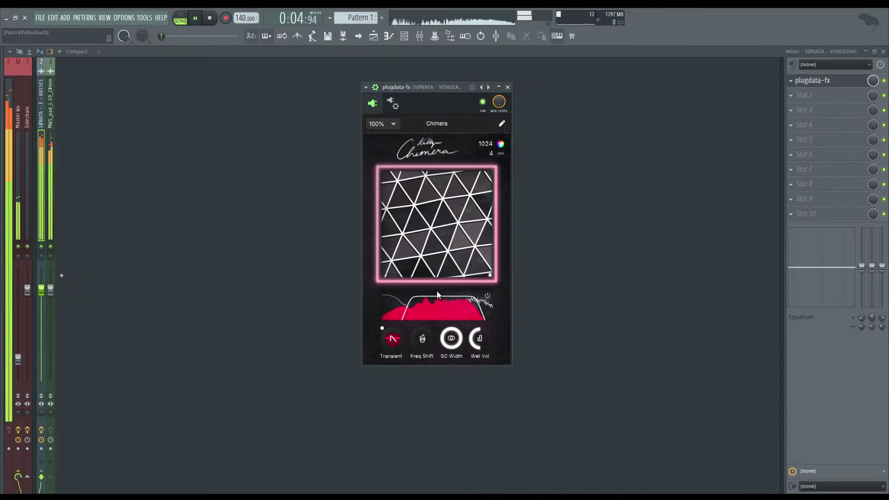
click(487, 296)
click(487, 295)
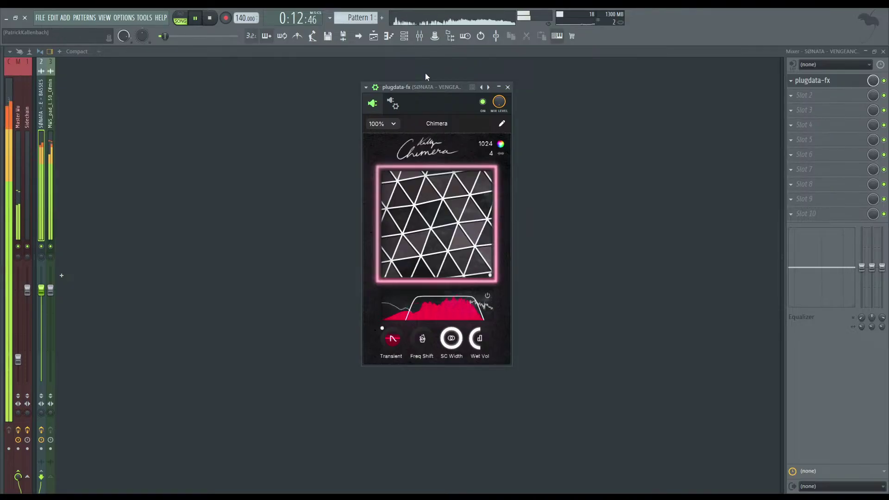
key(space)
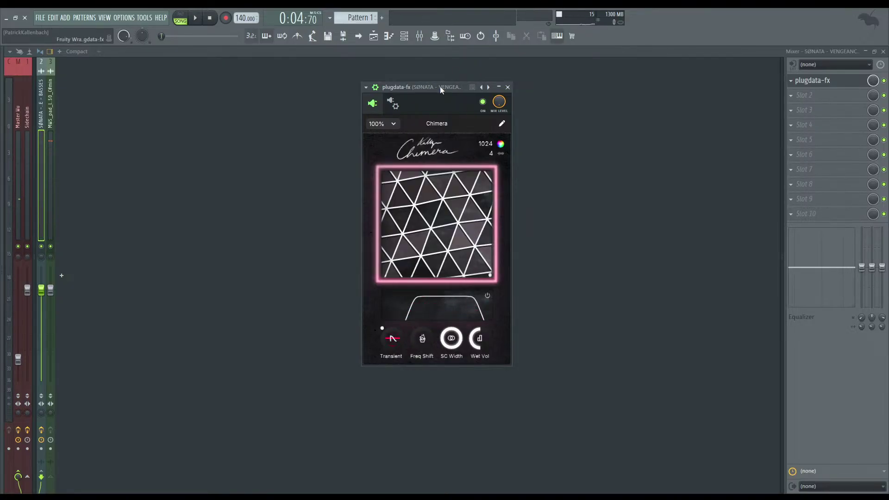
drag(443, 87, 468, 94)
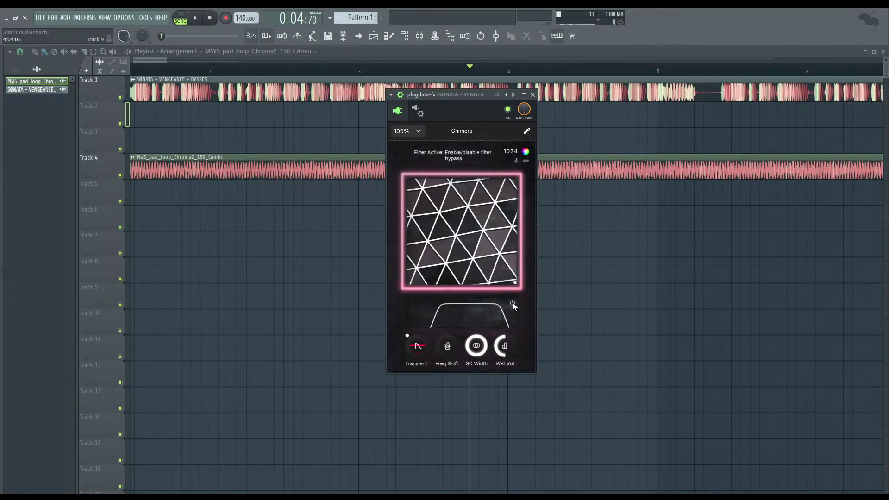
- Disable Chimera's filter bypass, raise the Transient amount to 0.124 during playback, and raise it to about halfway after stopping
drag(450, 96, 432, 110)
key(space)
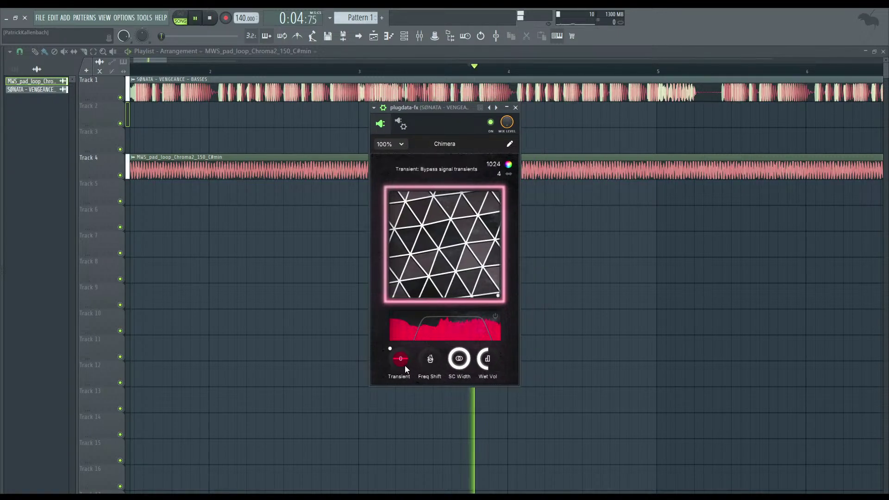
drag(401, 360, 402, 357)
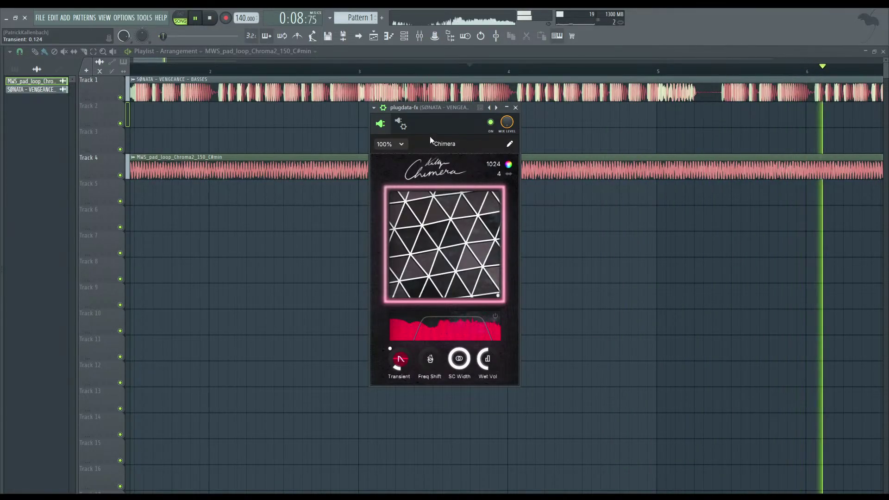
key(space)
drag(400, 361, 401, 366)
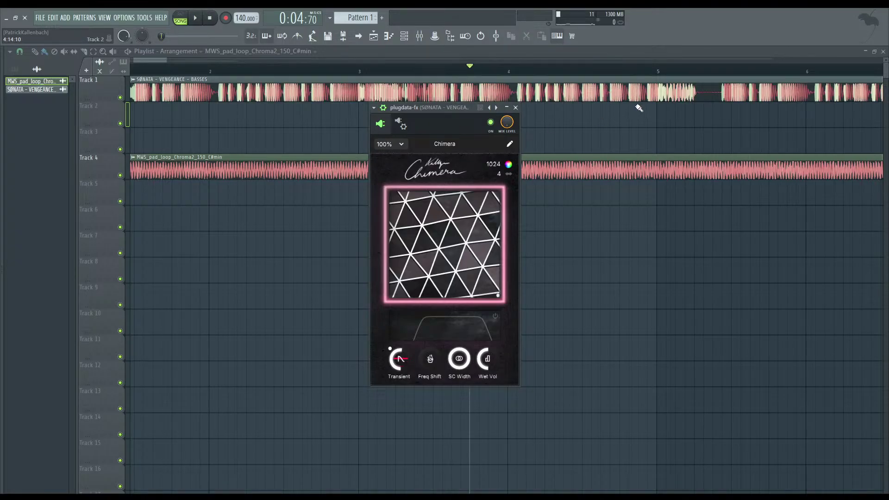
drag(439, 107, 433, 124)
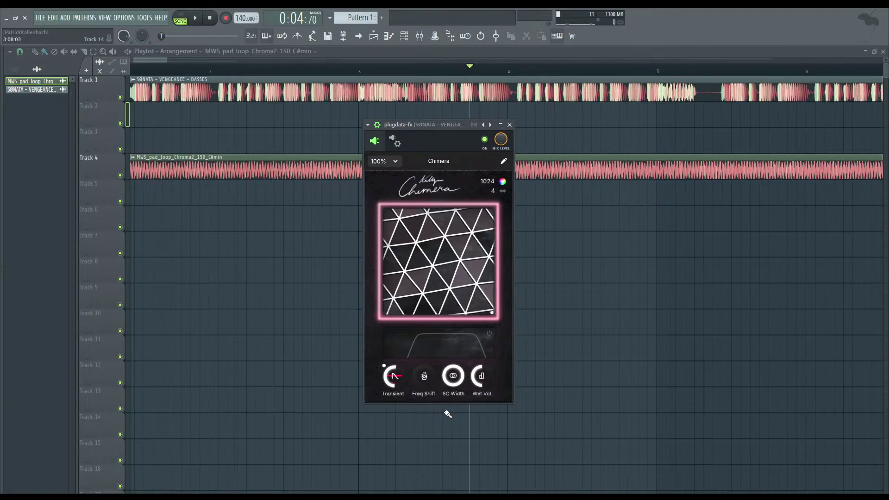
- Play the song while lowering Chimera's Transient amount to roughly a quarter, and stop playback
mouse_move(389, 378)
drag(419, 124, 419, 119)
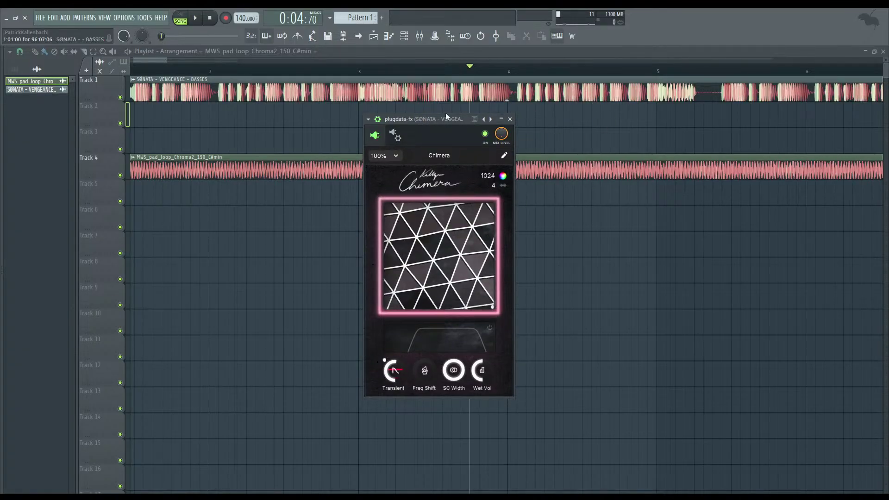
mouse_move(391, 368)
key(space)
drag(384, 364, 391, 408)
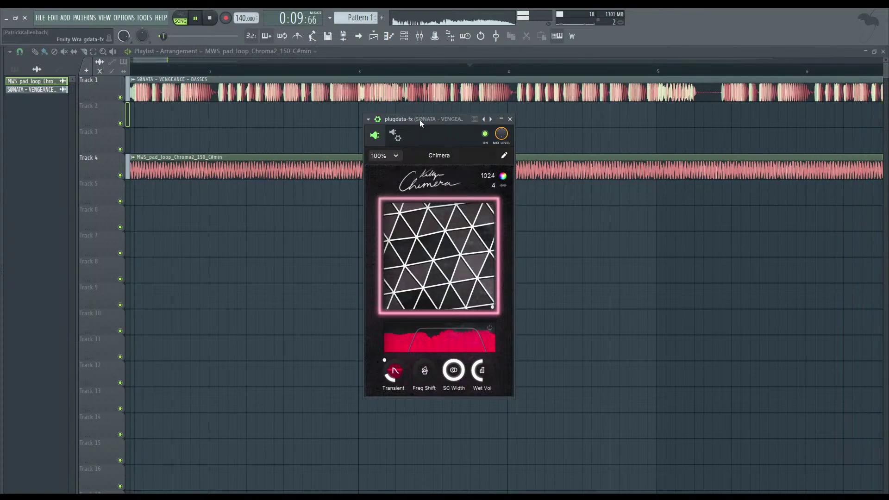
key(space)
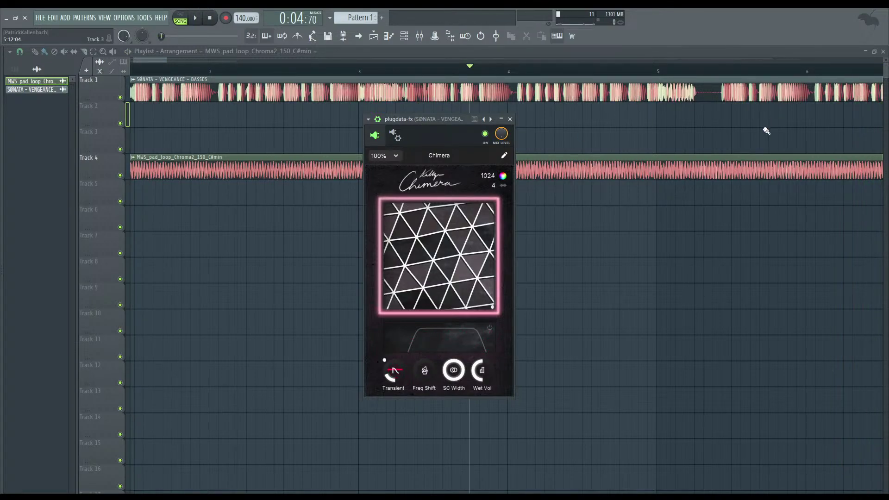
- Play the song, activate Chimera's filter partway through to compare the sound, and stop playback
mouse_move(394, 376)
drag(435, 119, 401, 124)
key(space)
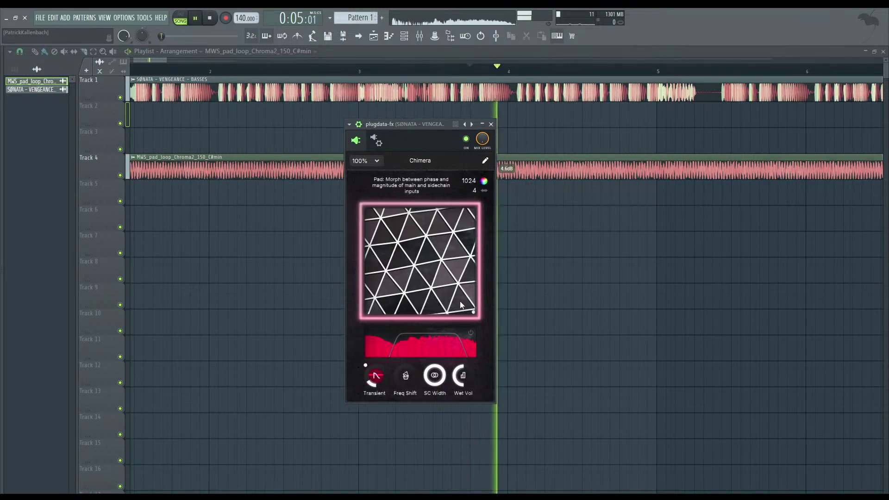
click(470, 333)
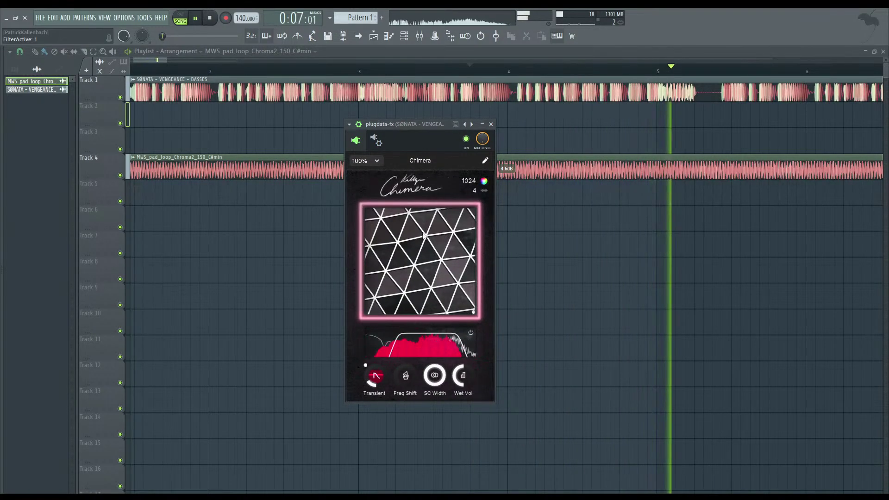
key(space)
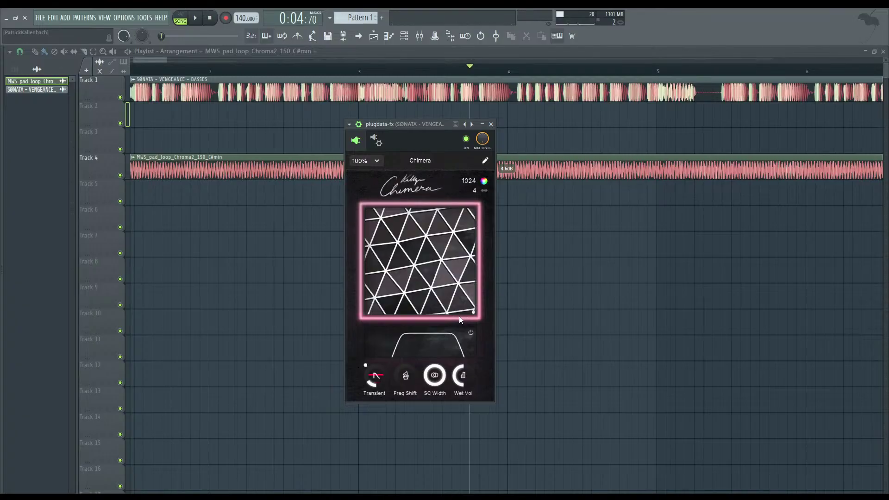
- Play the song with Chimera's morph point in the pad's lower-left corner and again in its lower-right corner, with PhaseMorph at 1
drag(472, 313, 258, 364)
key(space)
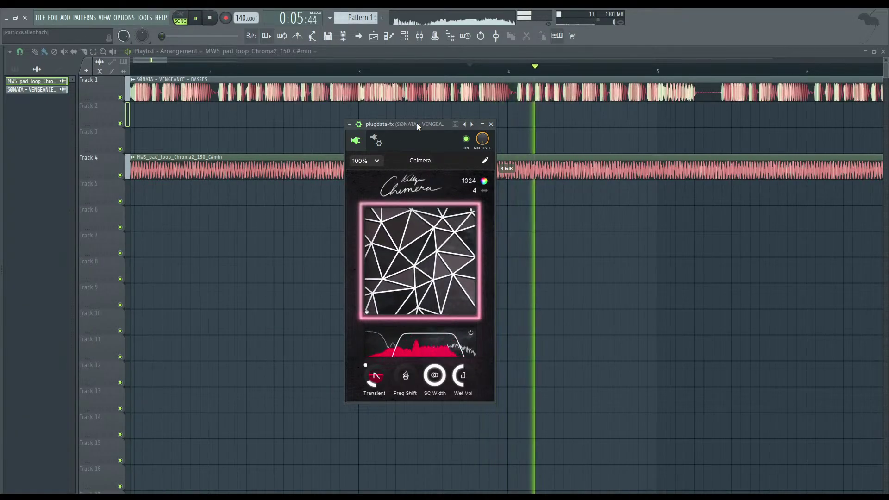
key(space)
drag(367, 312, 518, 343)
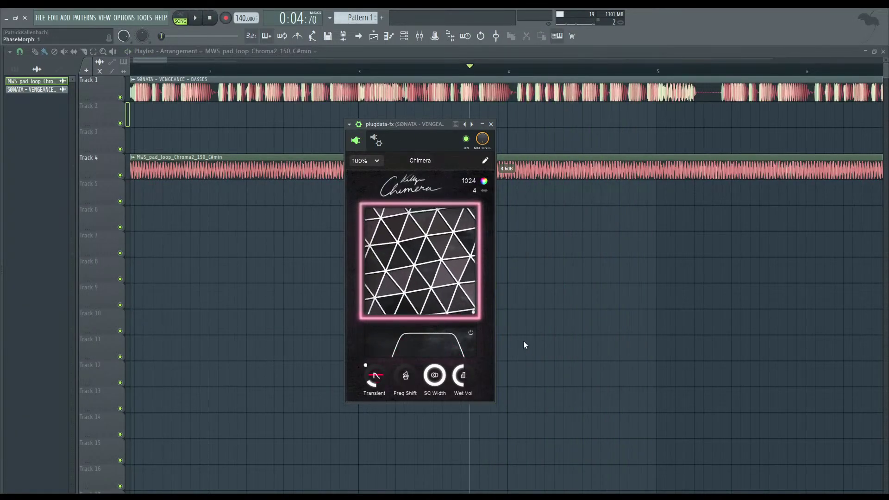
key(space)
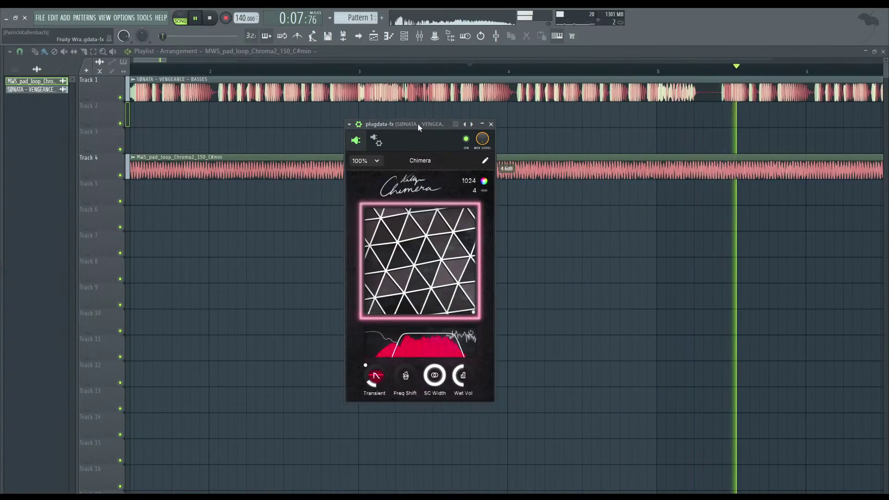
key(space)
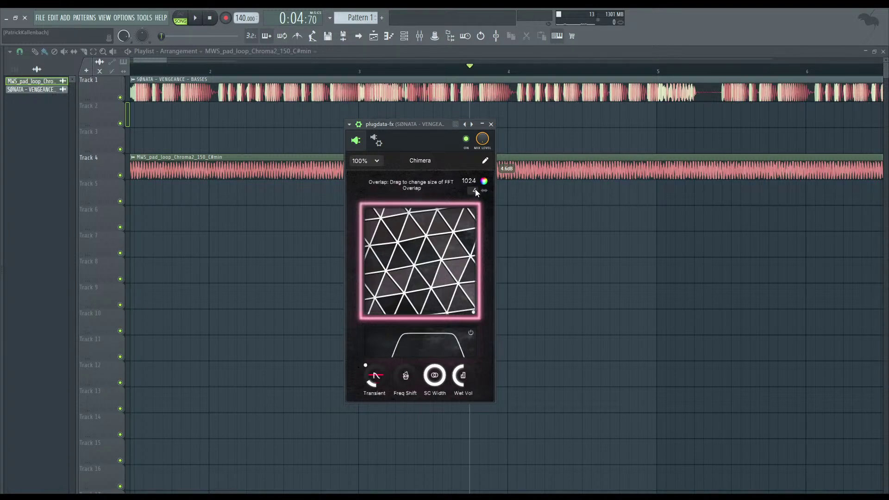
- Mark a short time range in bar 3 of the playlist and move the start position to 0:04:38
right_click(679, 240)
scroll(449, 76, up, 5)
drag(384, 71, 499, 70)
click(425, 69)
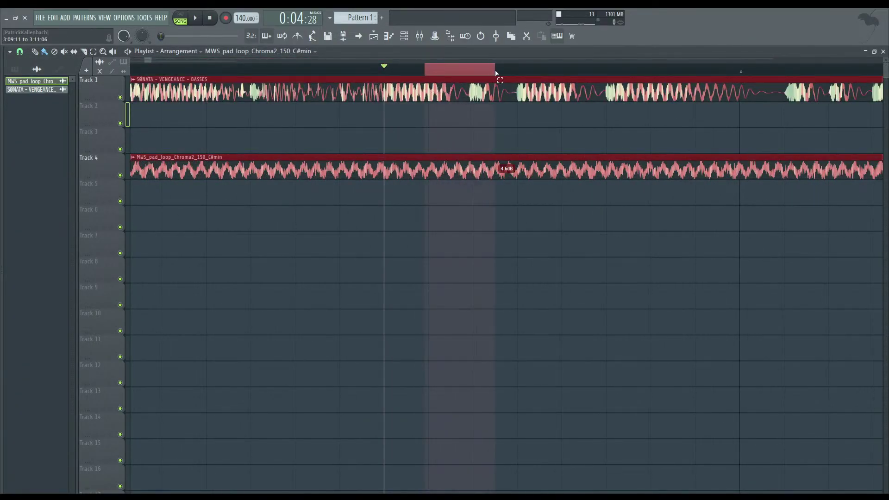
scroll(466, 68, down, 10)
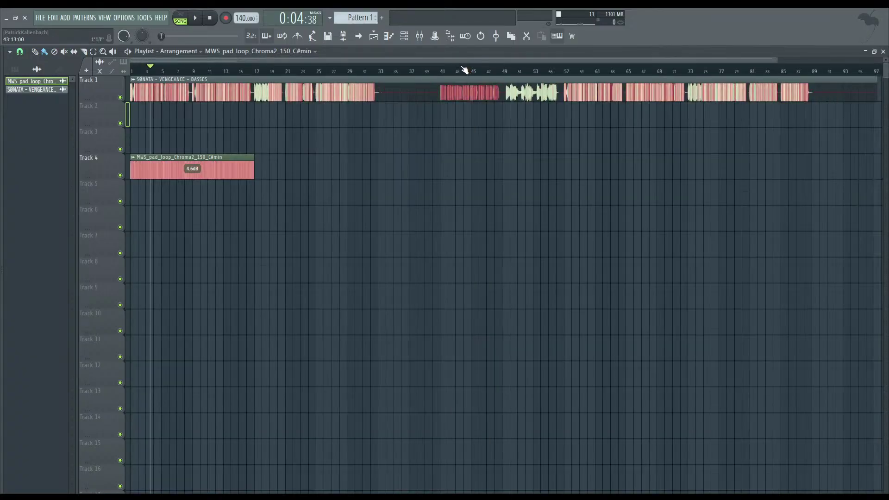
- Mark a short time range around the playlist's start position to illustrate a window of audio, and clear it
scroll(157, 141, up, 7)
scroll(224, 99, up, 5)
drag(344, 72, 449, 72)
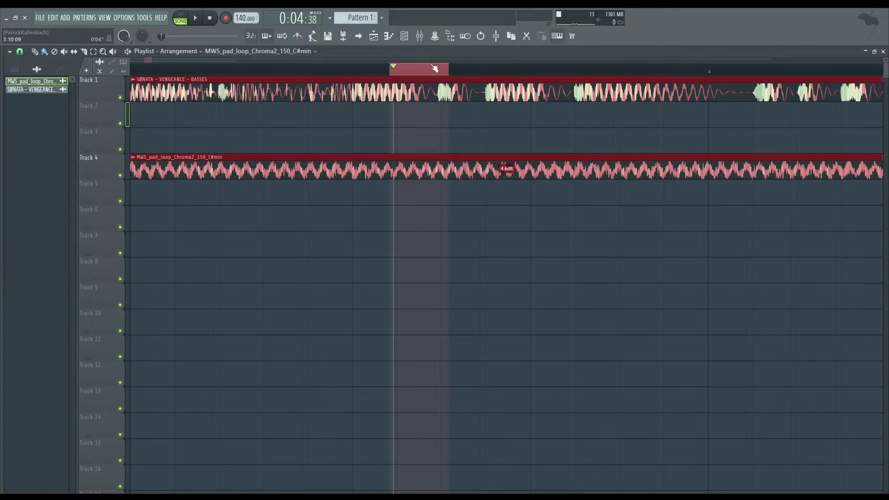
right_click(435, 71)
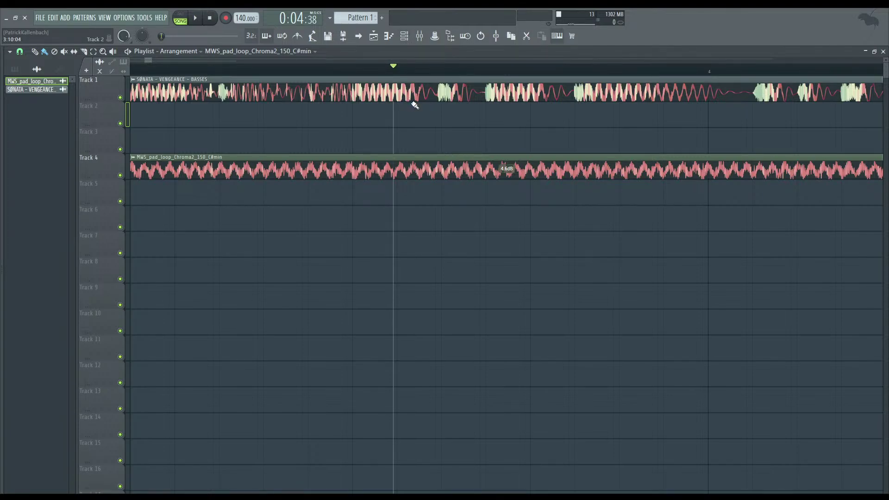
- Reopen Chimera from the SØNATA basses mixer track and place its window over the playlist
click(406, 37)
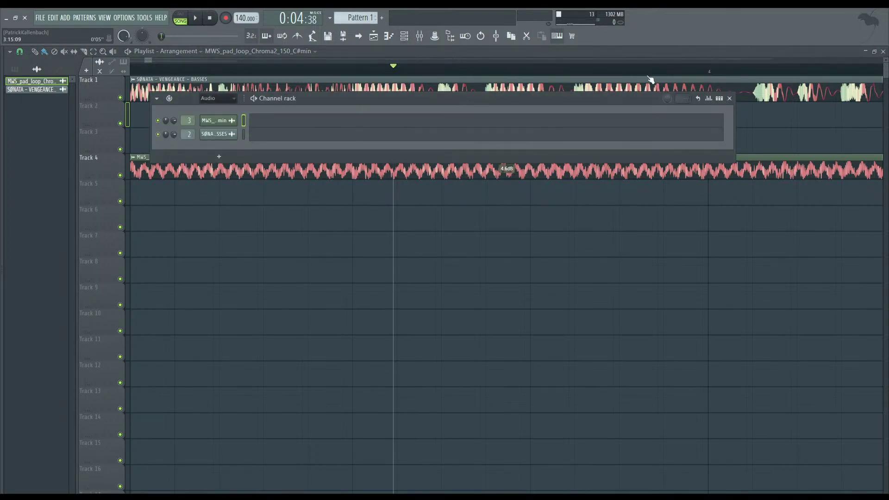
click(409, 40)
click(420, 37)
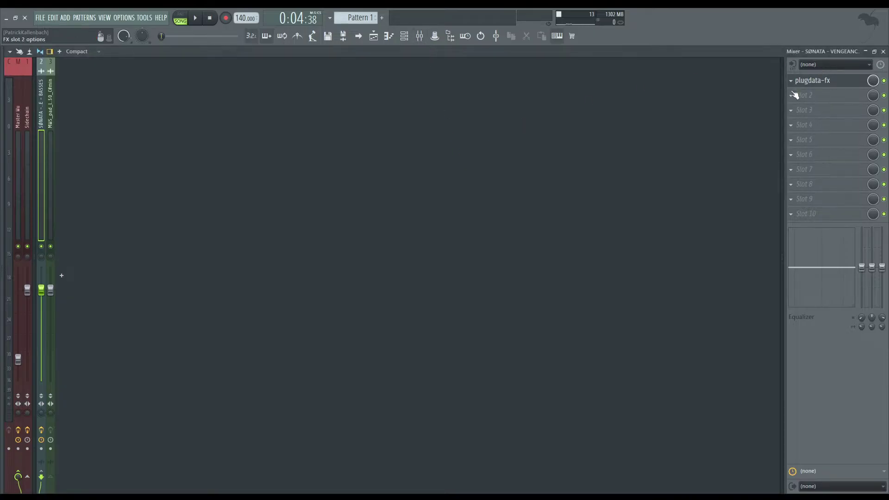
click(824, 80)
click(883, 51)
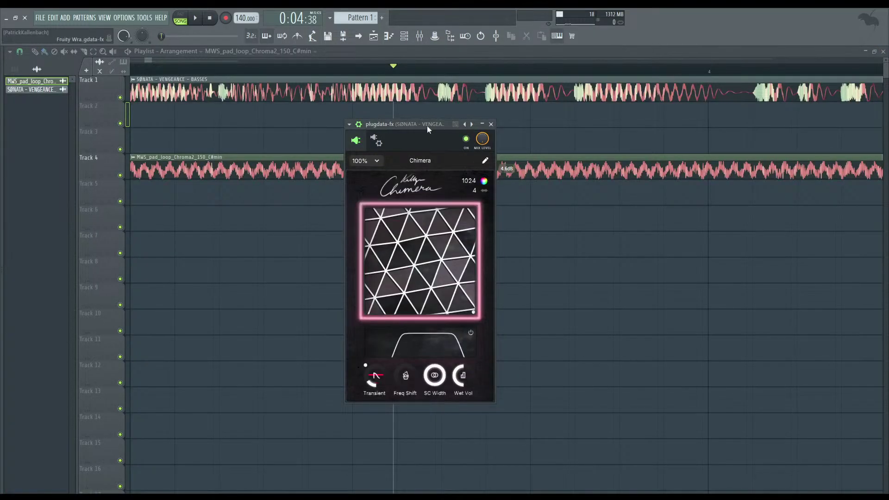
drag(427, 126, 424, 111)
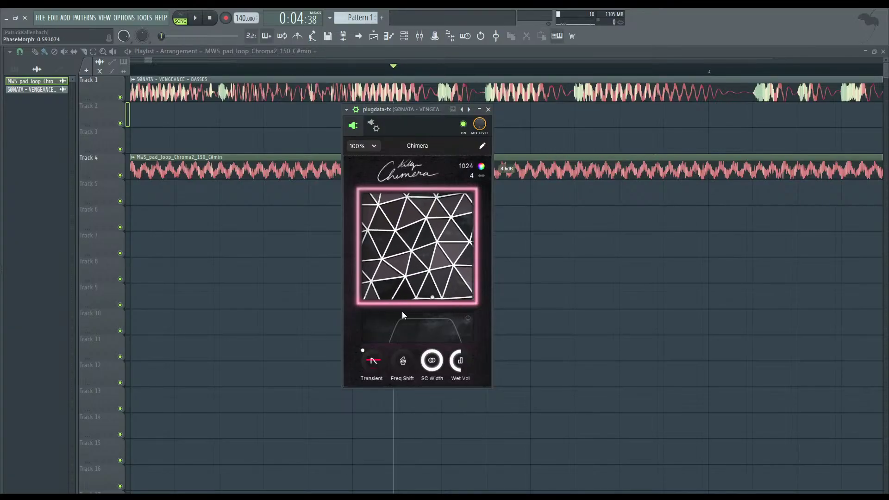
- Set Chimera's FFT size to 512 with the morph point in the lower-right corner, play the song and stop it
click(470, 165)
key(space)
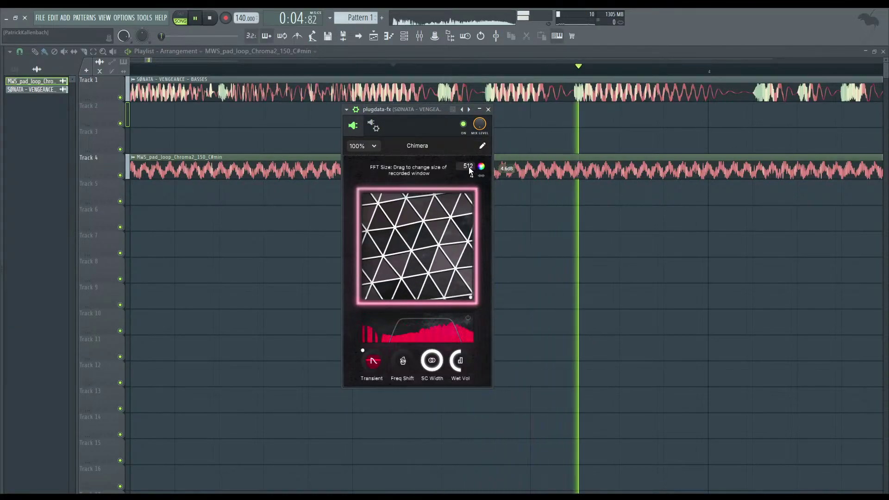
key(space)
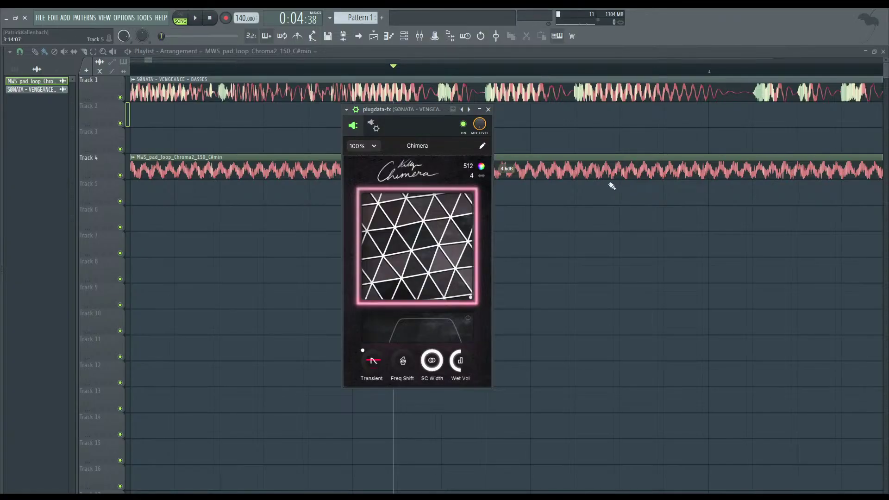
- Play and stop the song with Chimera's FFT size at 1024 and again at 2048 to compare the sound
mouse_move(416, 110)
mouse_down()
mouse_move(492, 104)
mouse_move(409, 107)
mouse_up()
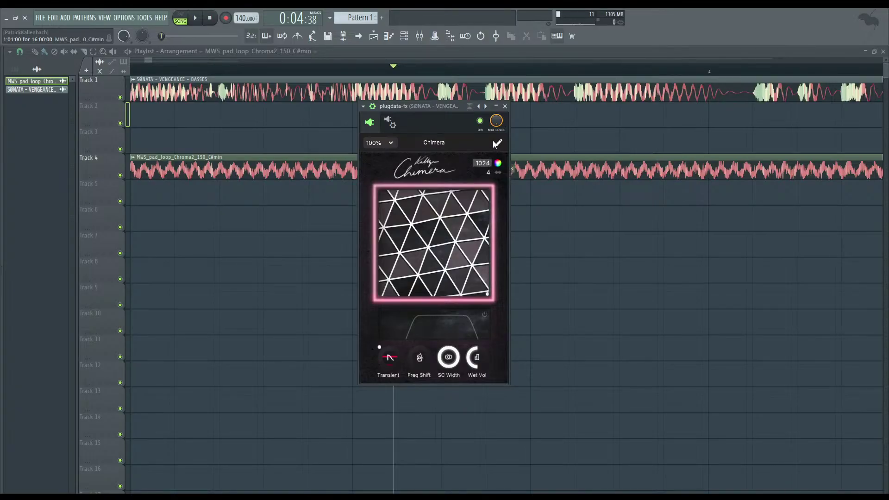
key(space)
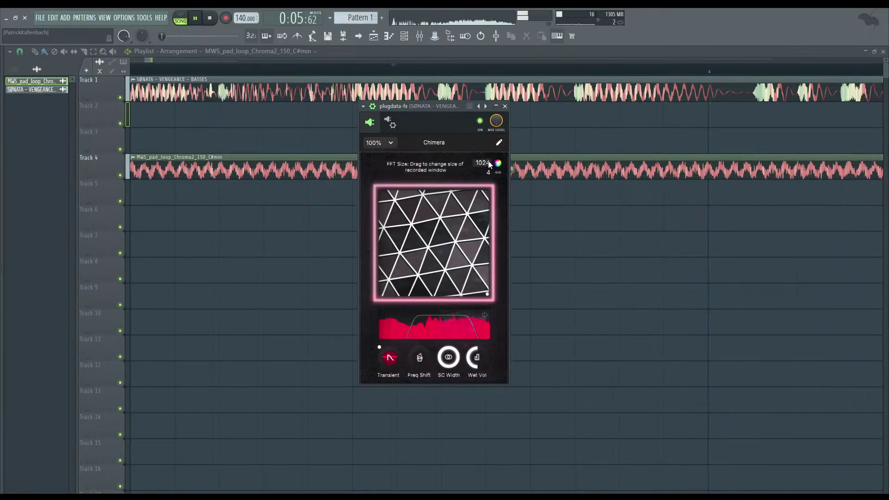
key(space)
drag(487, 165, 489, 144)
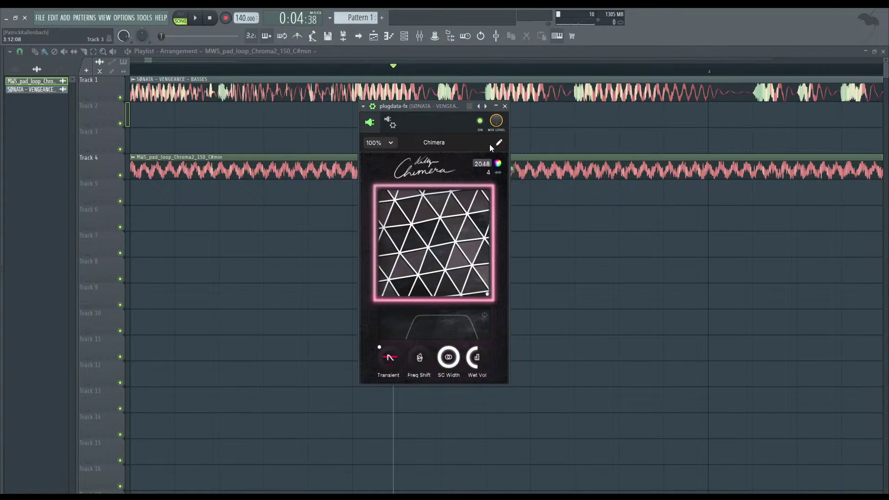
key(space)
key(space)
- Move Chimera's morph point inward to a MagMorph of about 0.23, play the song and stop it
drag(487, 292, 449, 283)
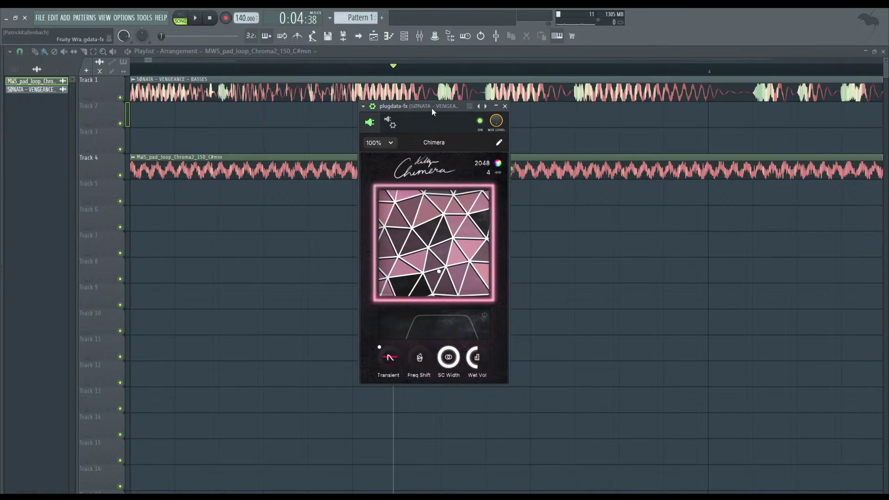
key(space)
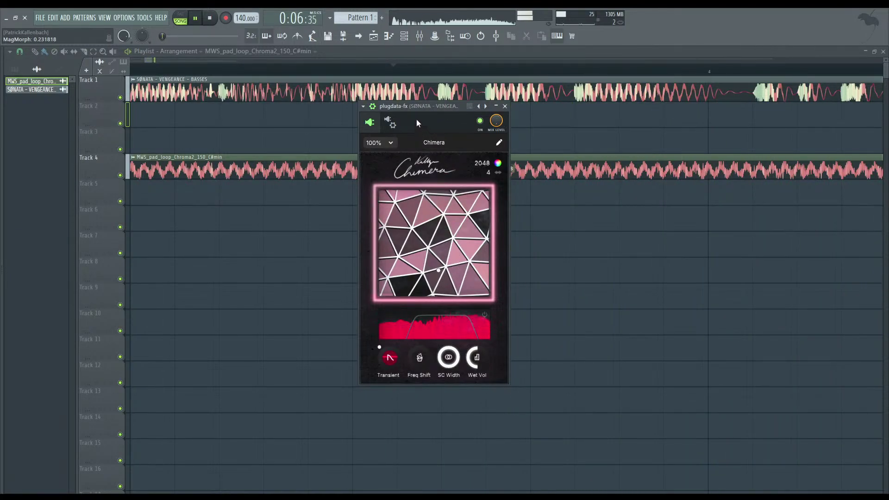
key(space)
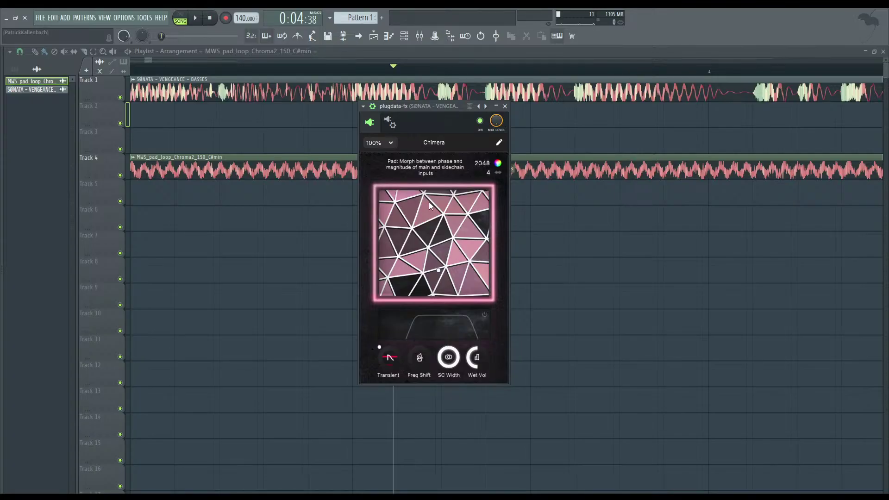
- Raise Chimera's Transient amount to 14, play the song while trying the filter, and stop with the filter inactive
drag(441, 273, 439, 269)
drag(391, 360, 392, 357)
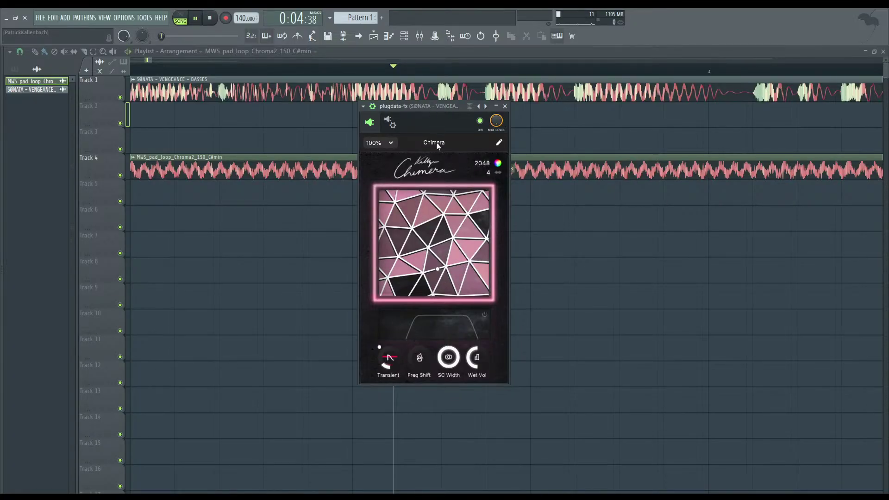
key(space)
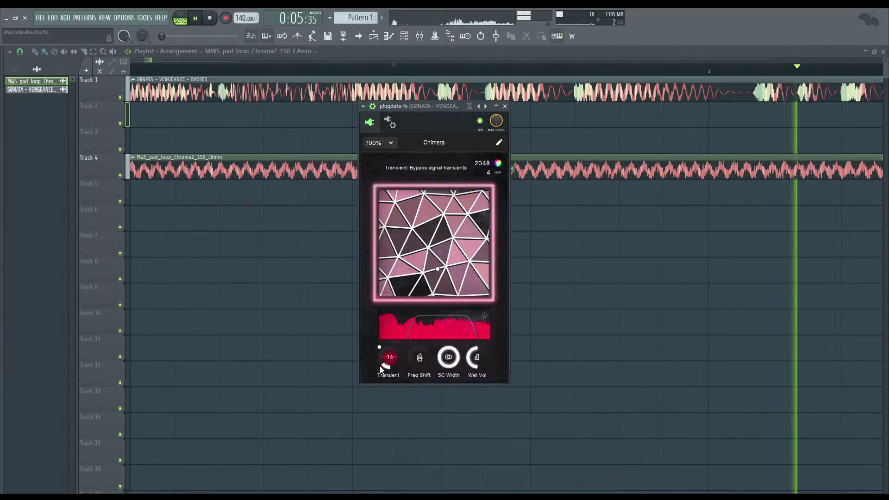
click(483, 313)
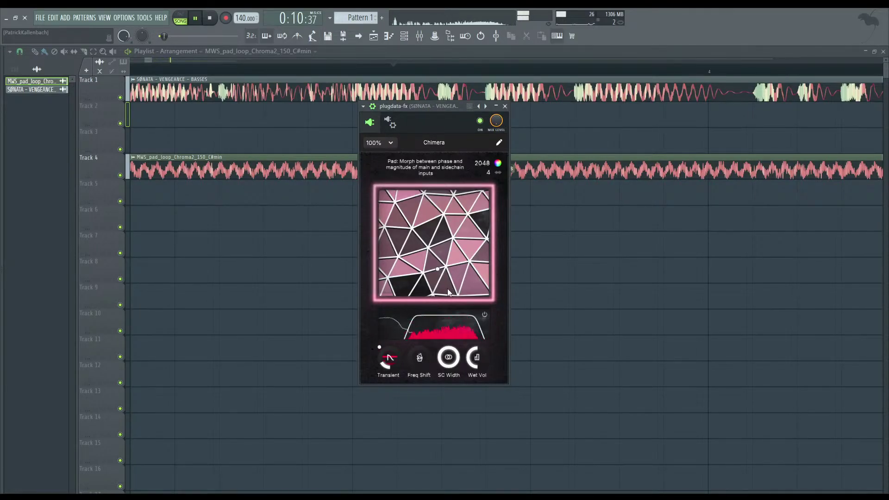
key(space)
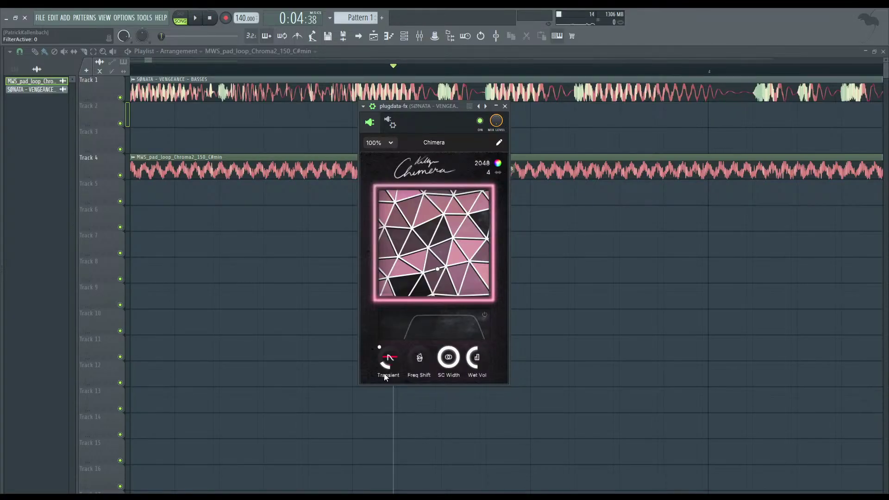
- Set Chimera's FFT size to 4096 with the morph point at lower right and Transient at zero, then play and stop the song
drag(489, 165, 491, 139)
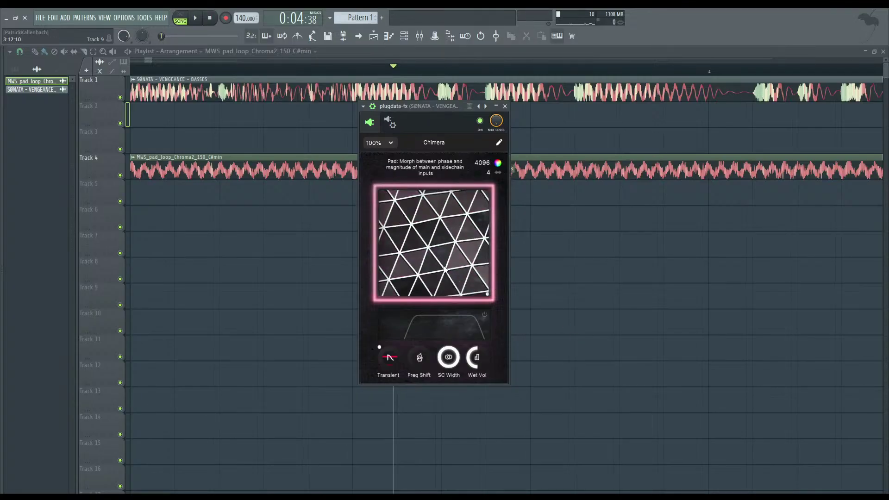
key(space)
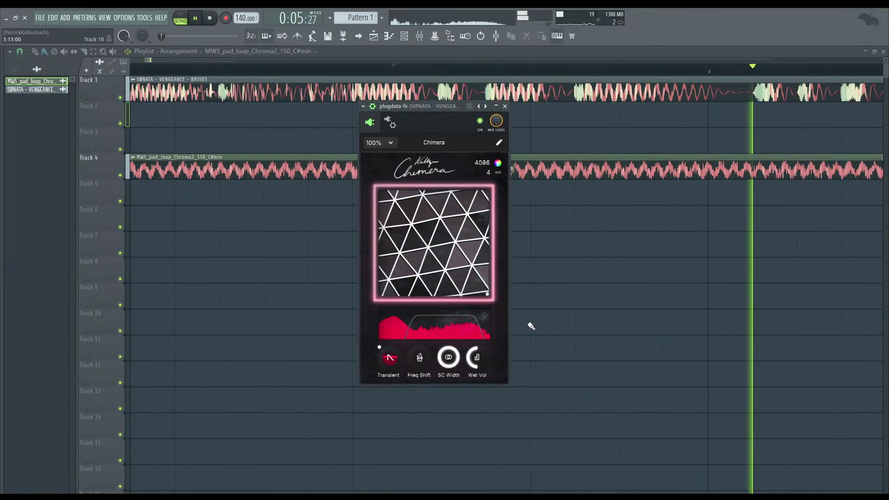
key(space)
- Move Chimera's morph point to the middle of the pad's left edge, play the song and stop it
mouse_move(485, 295)
mouse_down()
mouse_move(419, 262)
mouse_move(368, 252)
mouse_up()
key(space)
key(space)
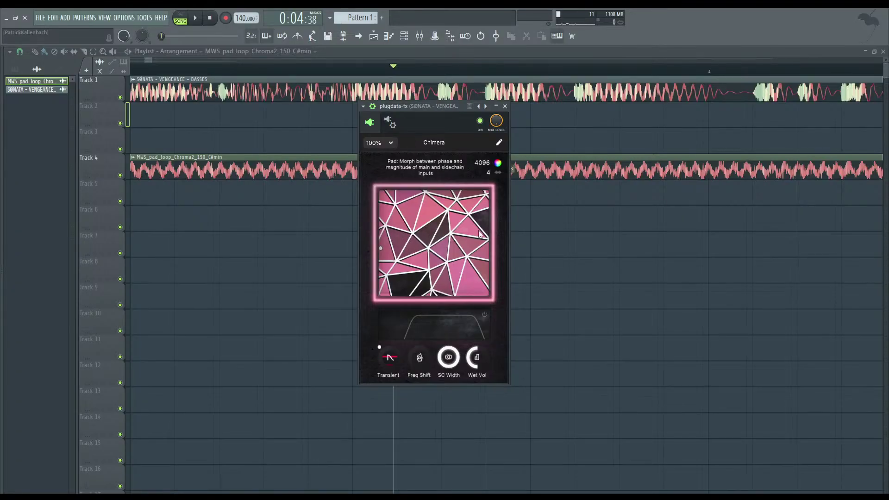
- Close the Chimera window and return to a wider overview of the playlist
key(Escape)
scroll(338, 119, down, 5)
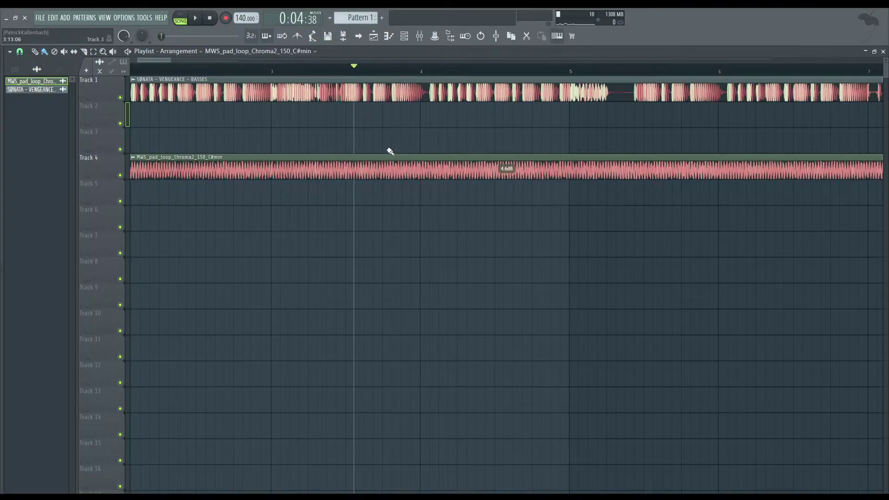
scroll(377, 183, down, 5)
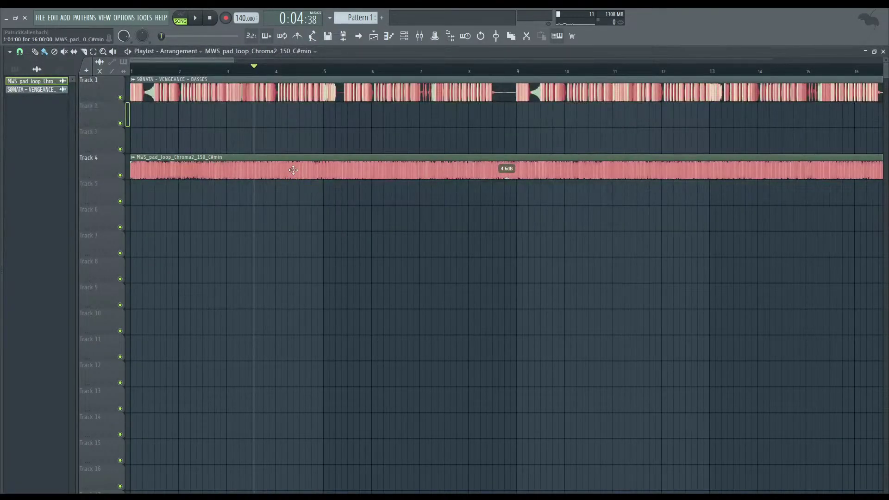
scroll(359, 194, down, 1)
scroll(359, 193, down, 2)
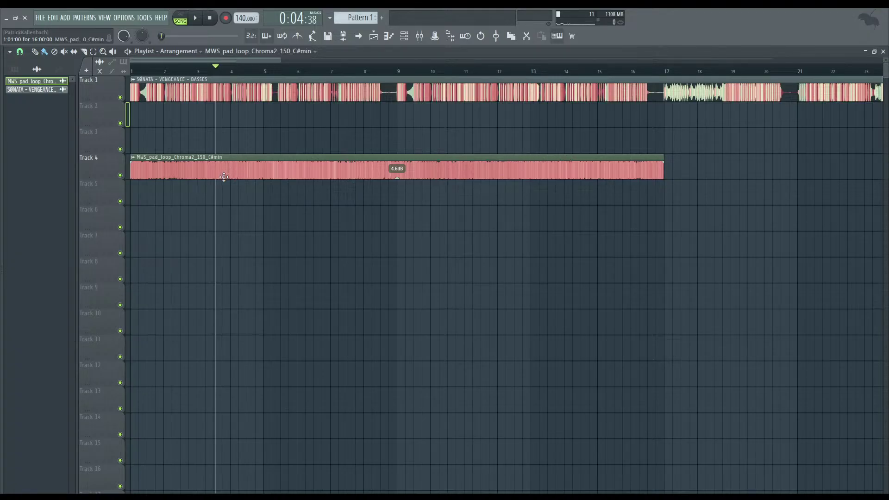
scroll(179, 185, up, 3)
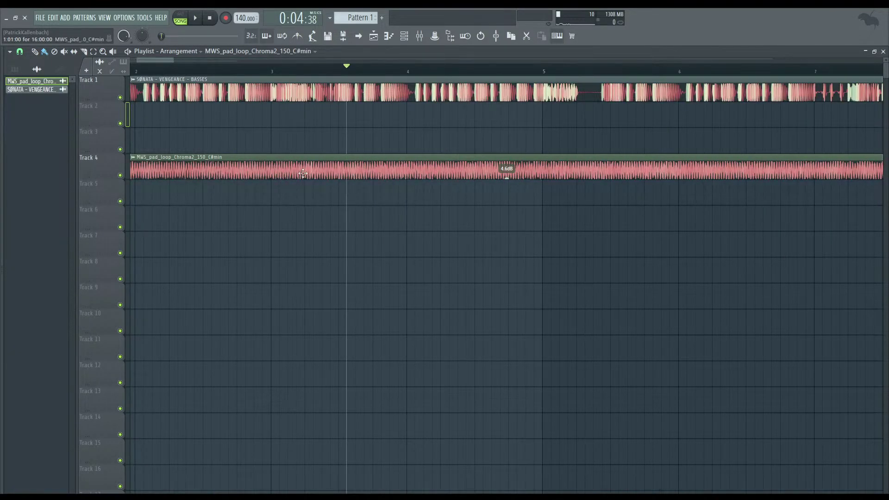
click(404, 35)
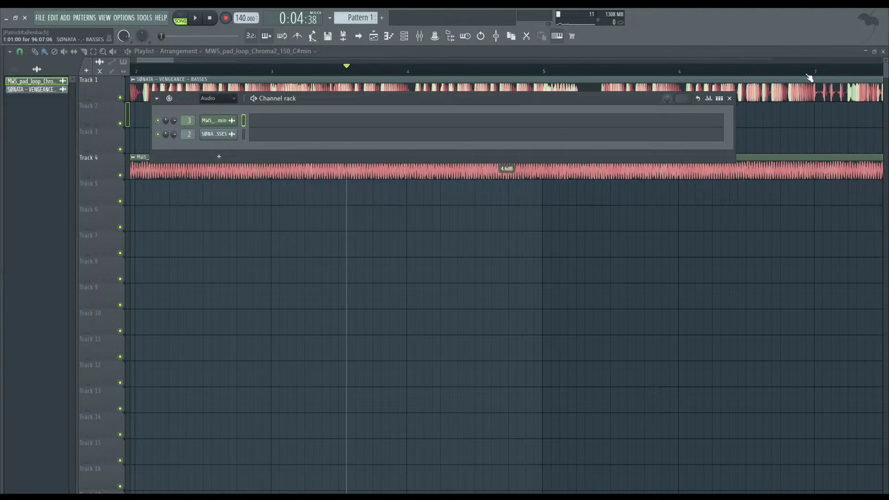
click(730, 98)
click(883, 52)
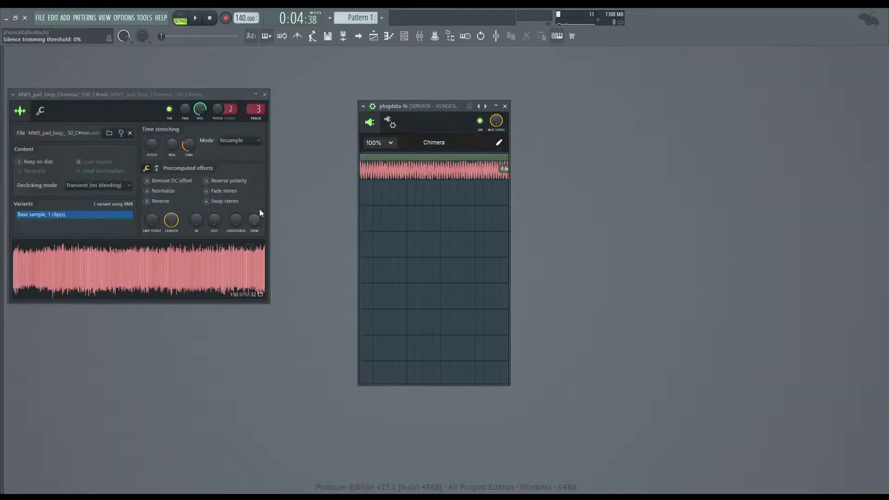
drag(411, 106, 389, 111)
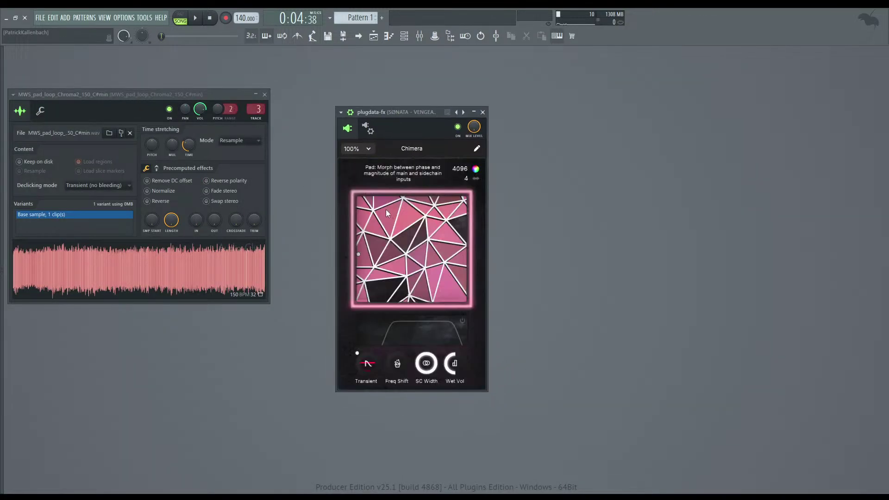
click(374, 36)
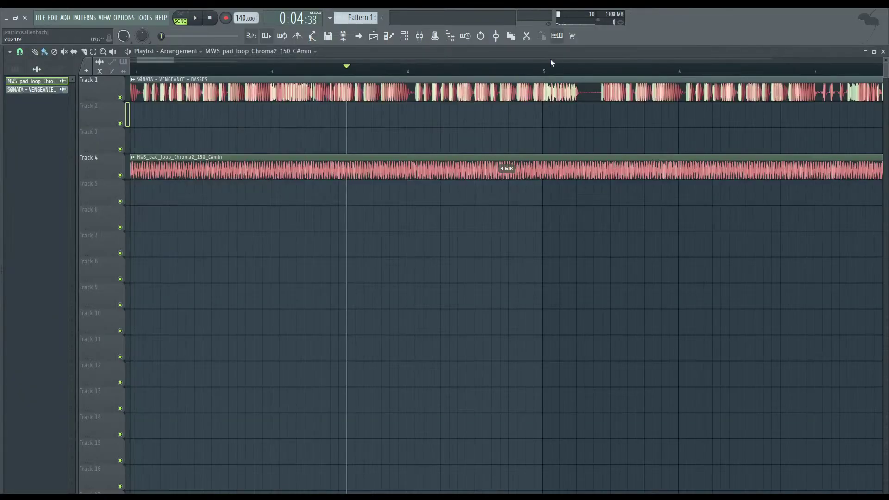
- Open the Chimera effect on the bass stem's mixer track and adjust the morph point along the pad's left edge
click(420, 37)
click(827, 81)
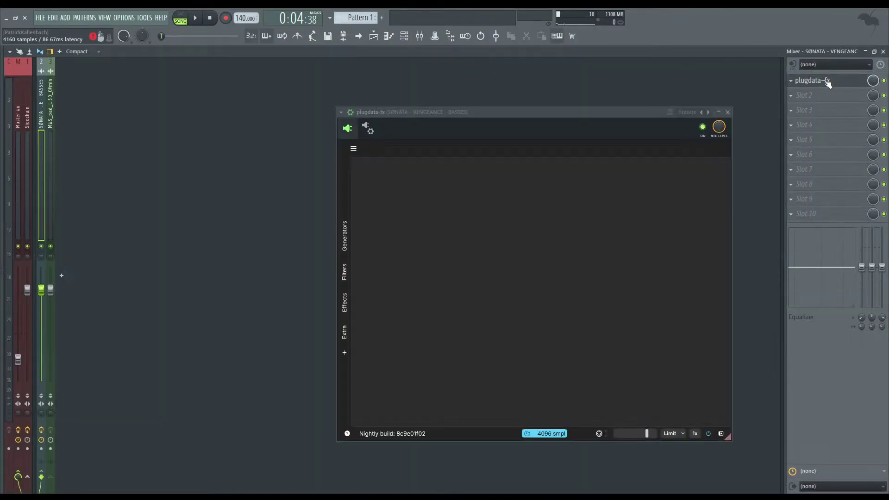
drag(397, 112, 394, 108)
drag(360, 250, 318, 255)
drag(380, 289, 350, 258)
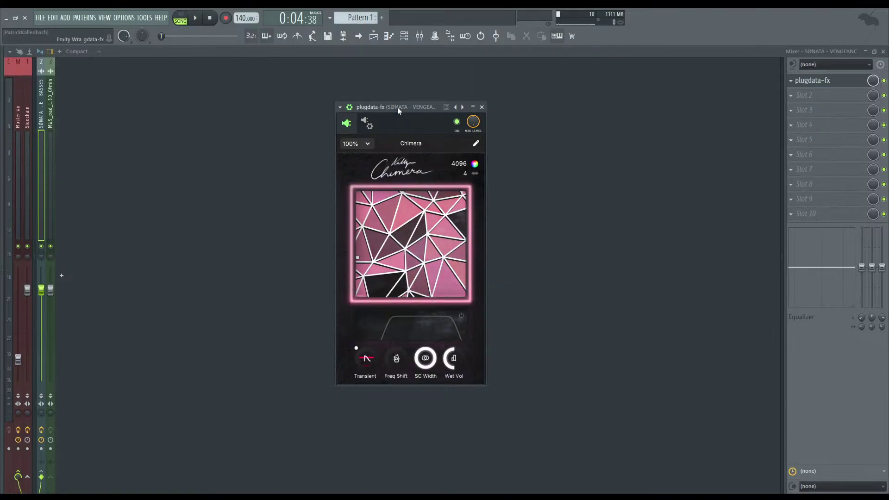
- Activate Chimera's filter between playbacks of the song and widen its frequency range
key(space)
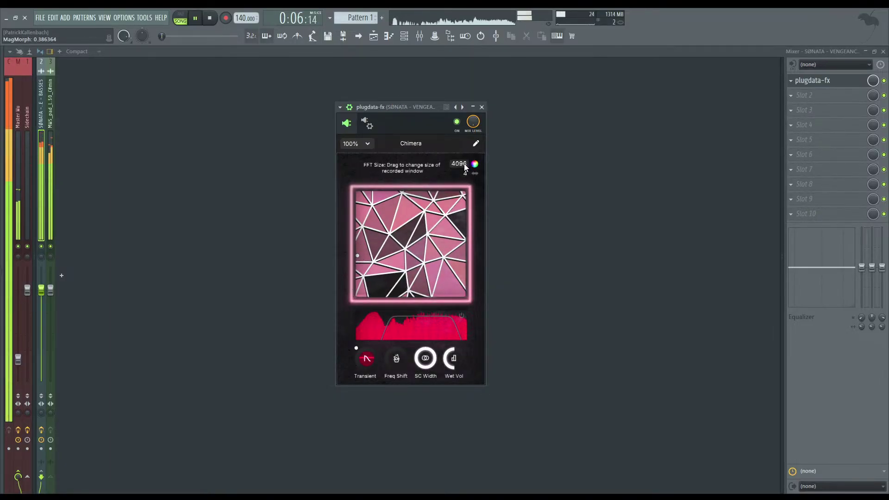
key(space)
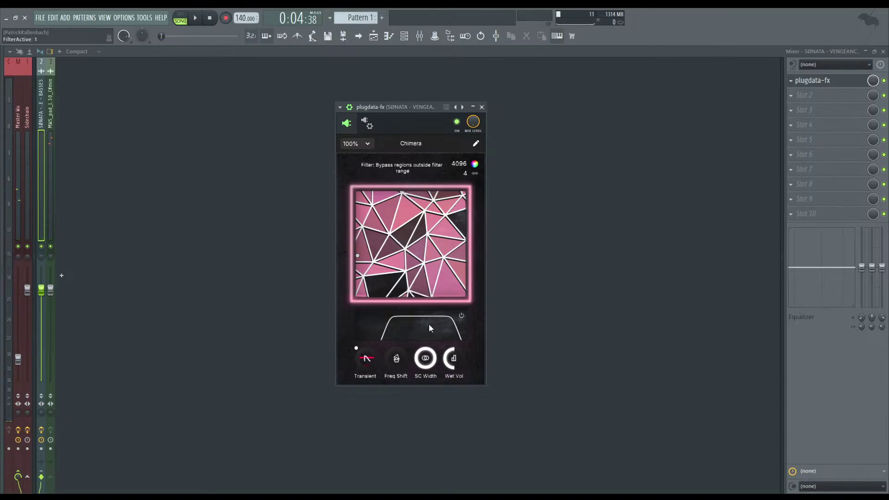
key(space)
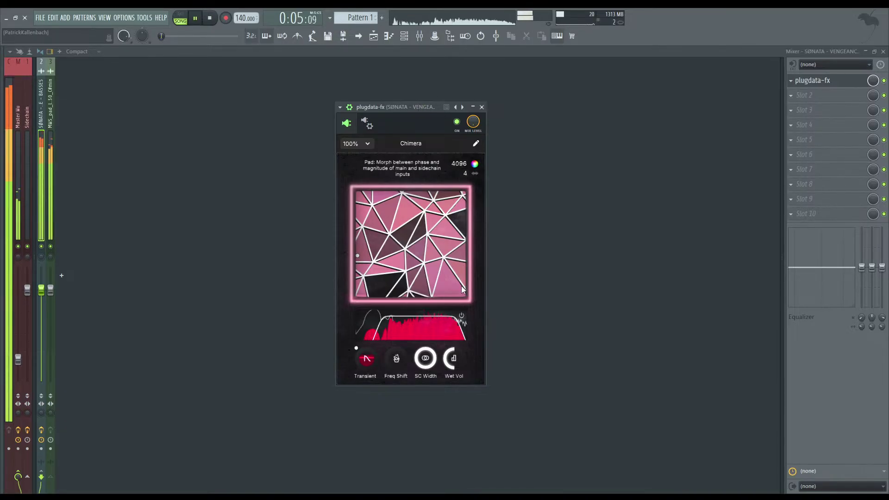
- Set Chimera's FFT size to 8192, then play and stop the song
key(space)
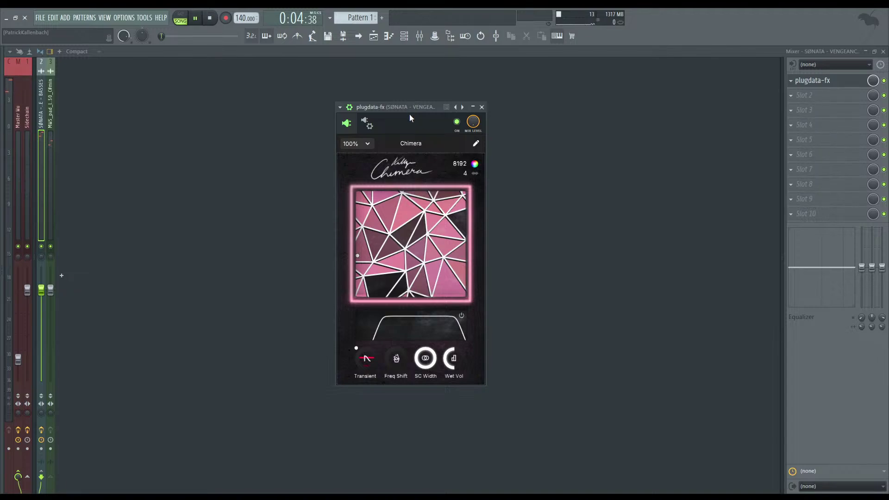
key(space)
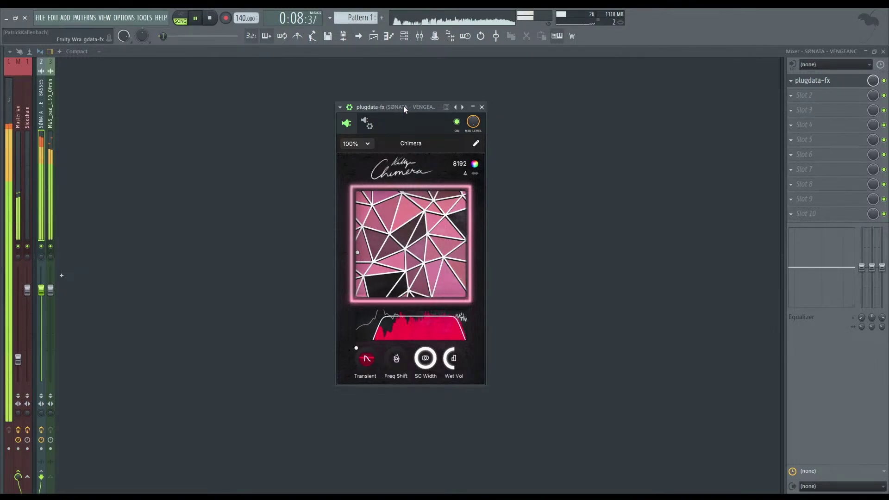
key(space)
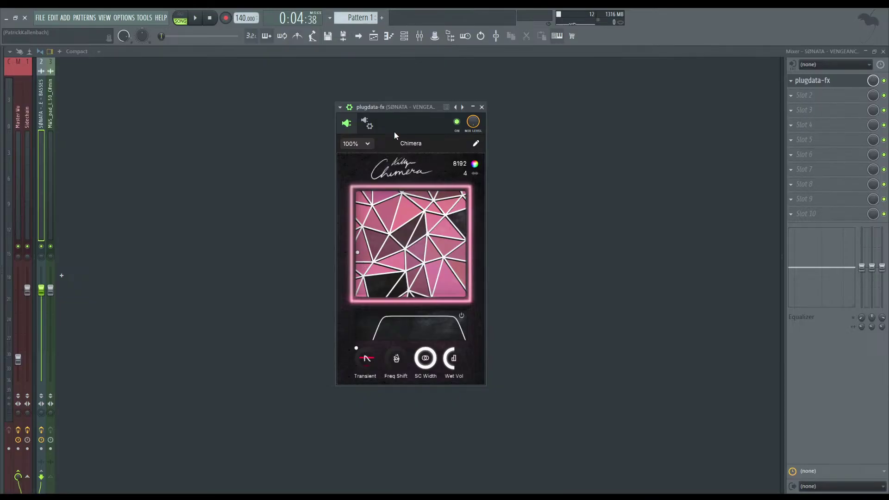
- Move Chimera's morph point to the pad's lower-left corner between two playbacks of the song
key(space)
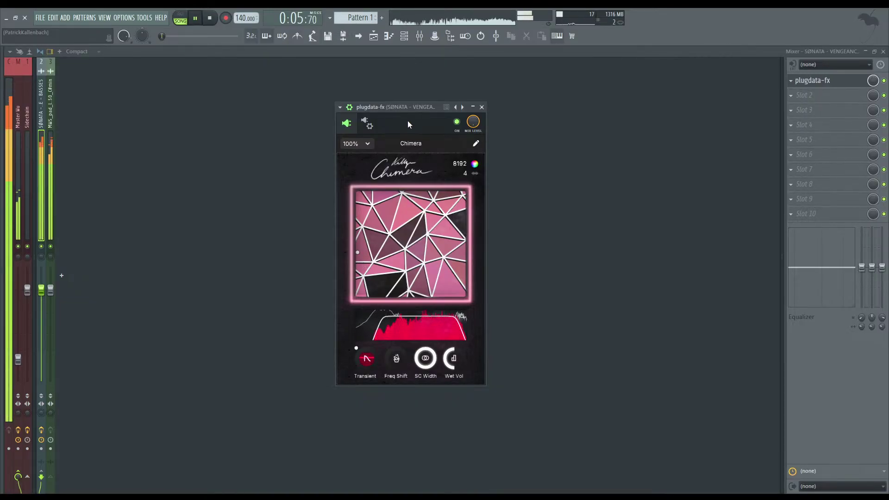
key(space)
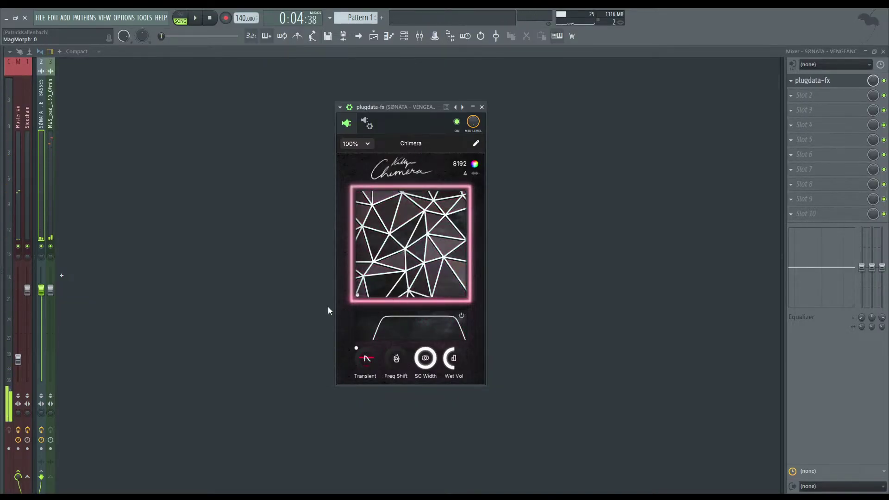
key(space)
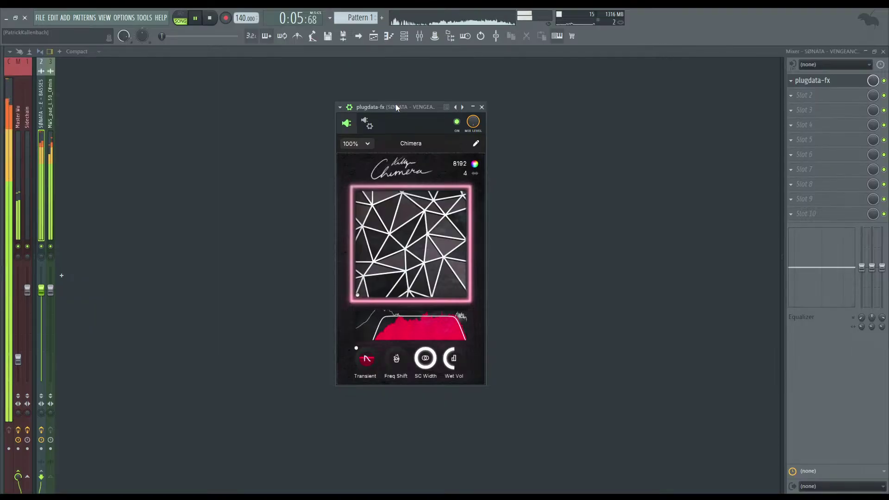
key(space)
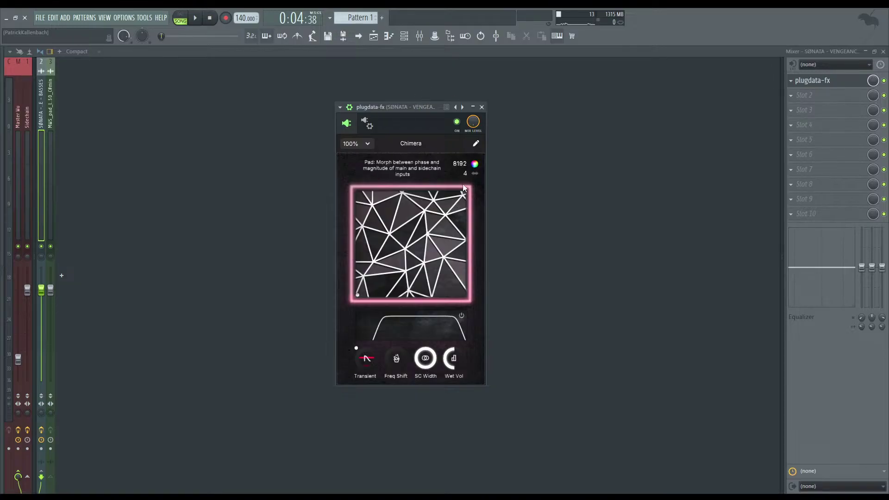
- Move Chimera's morph point to the pad's lower-right corner and play the song, reducing the FFT size to 2048 and finally 1024
drag(462, 146, 454, 215)
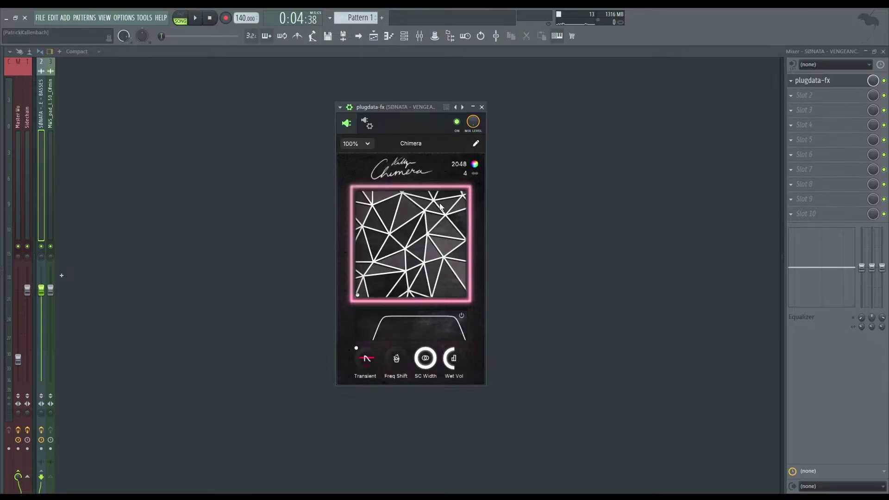
click(380, 280)
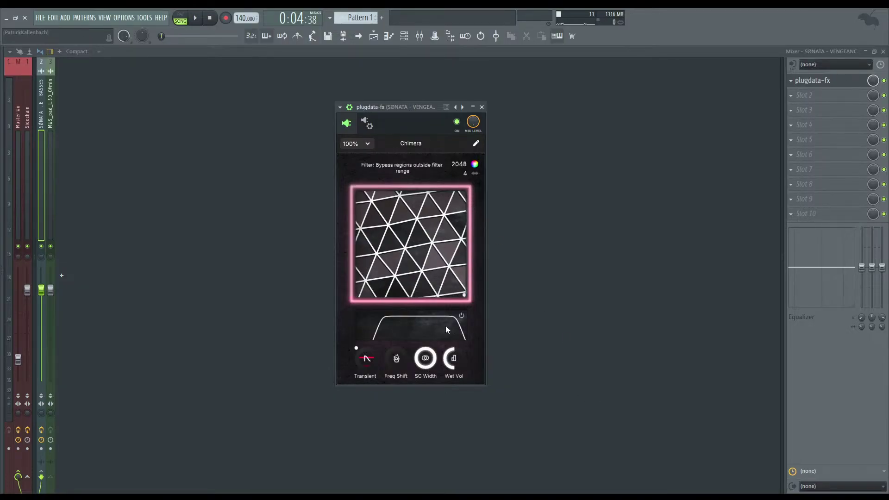
drag(421, 323, 418, 330)
drag(393, 103, 374, 95)
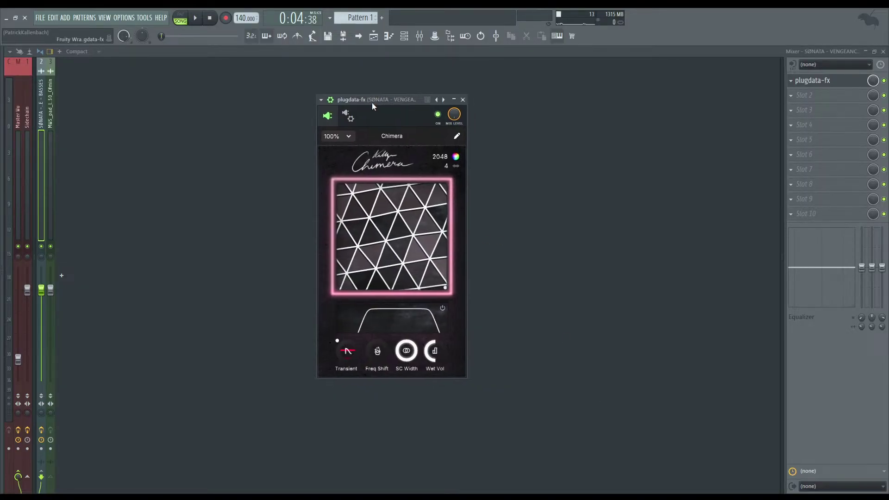
key(space)
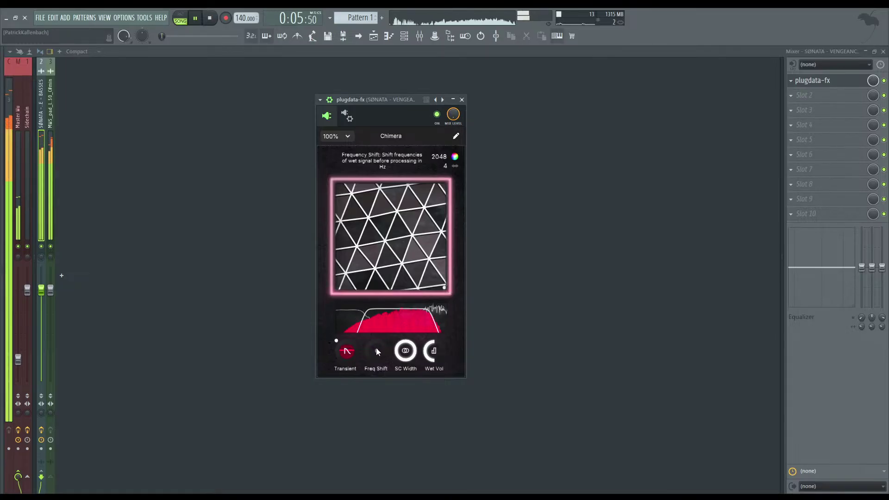
key(space)
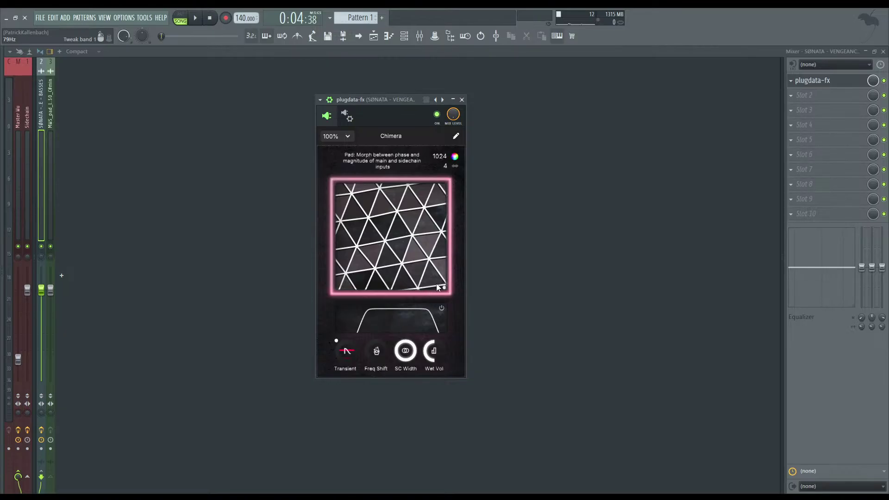
- Raise Chimera's Freq Shift amount while the song plays, then stop playback and close the plugin window
drag(368, 100, 340, 99)
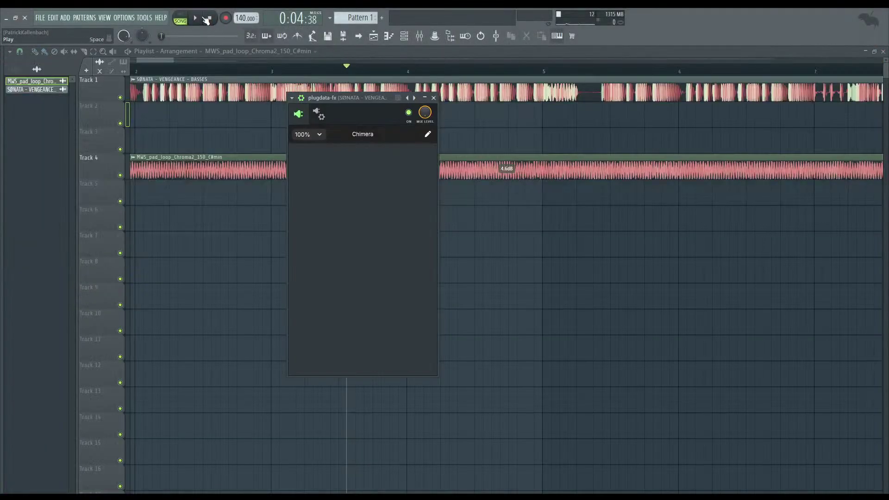
click(205, 19)
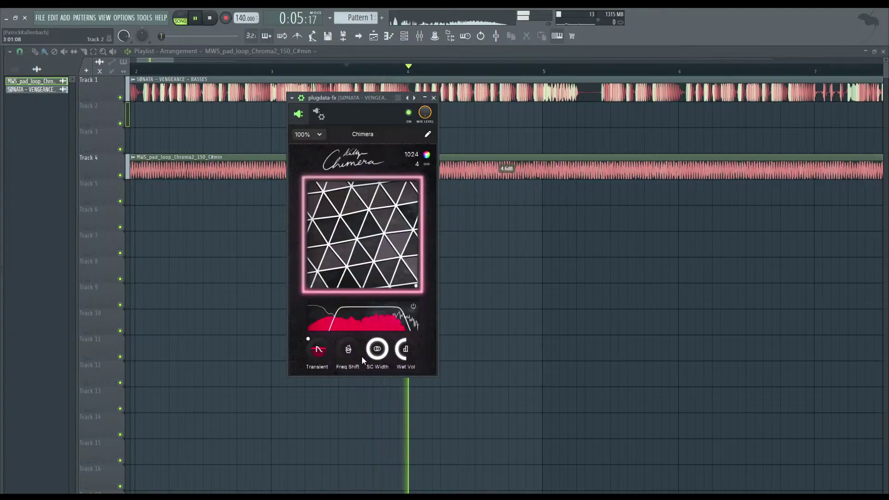
drag(351, 352, 356, 293)
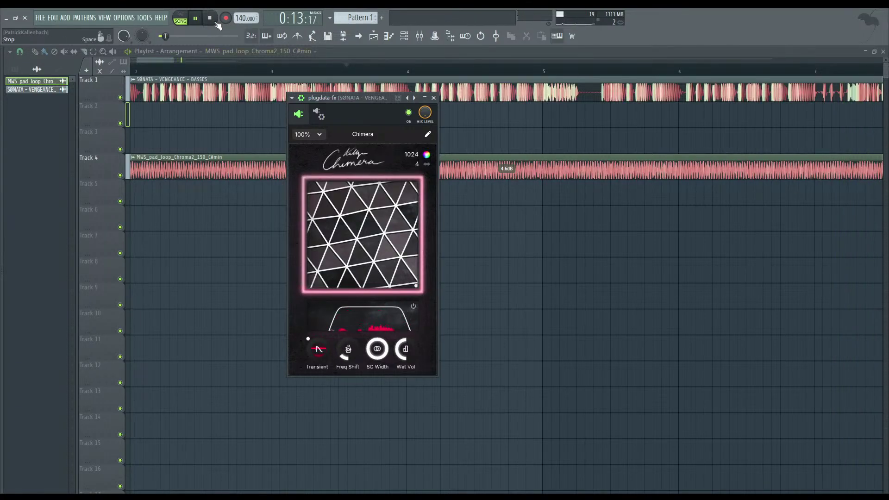
key(space)
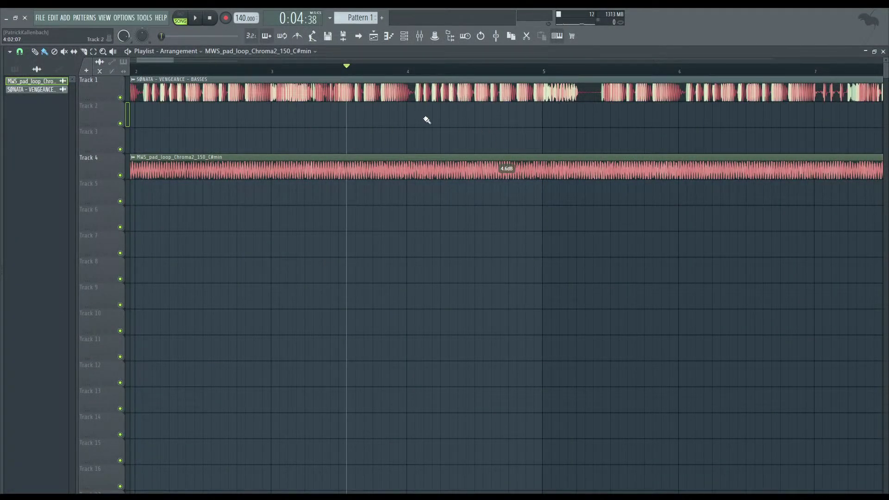
- Search the sample browser for "ire" and find the IRE bass loops
key(alt+F8)
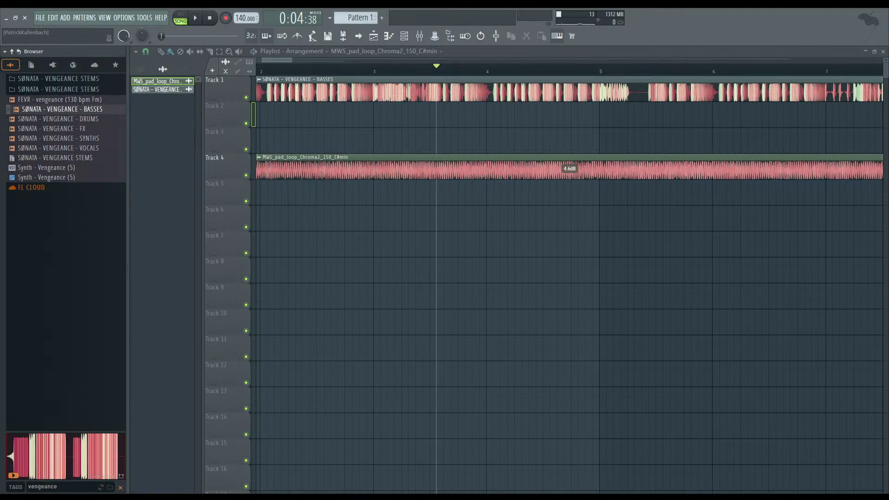
drag(62, 487, 2, 465)
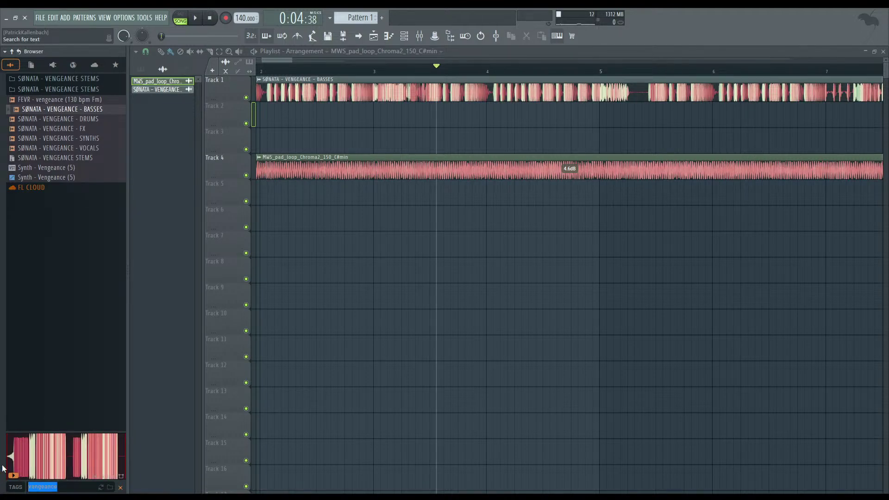
text(ire)
scroll(70, 312, down, 15)
- Audition several IRE bass loops, including Full Color, Stakss, BIG WONK and Cmin +50 150 Disc
click(72, 258)
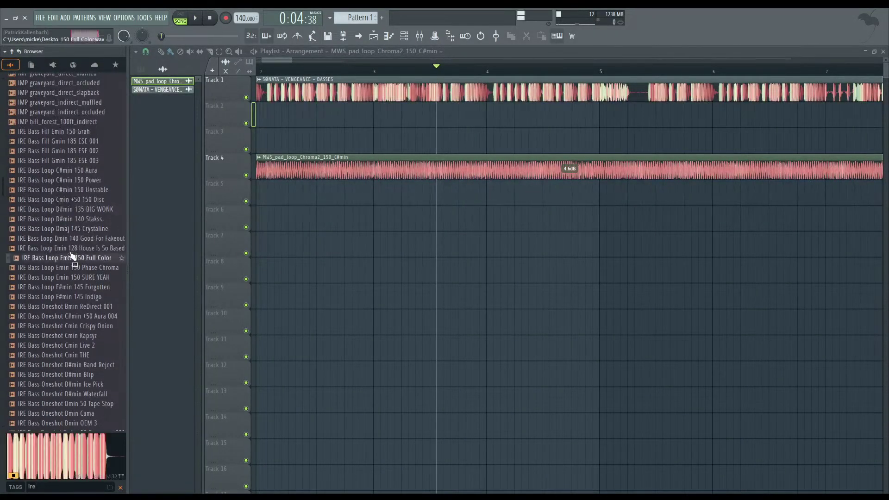
click(74, 267)
click(83, 218)
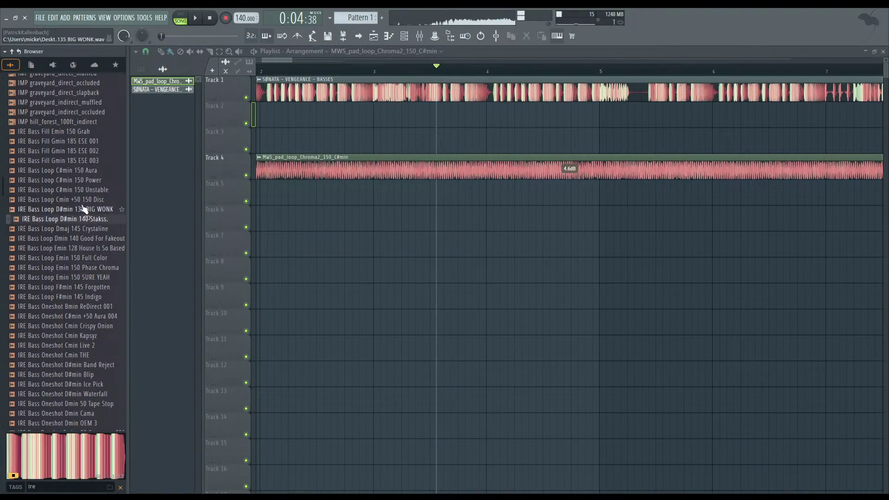
click(83, 209)
click(81, 199)
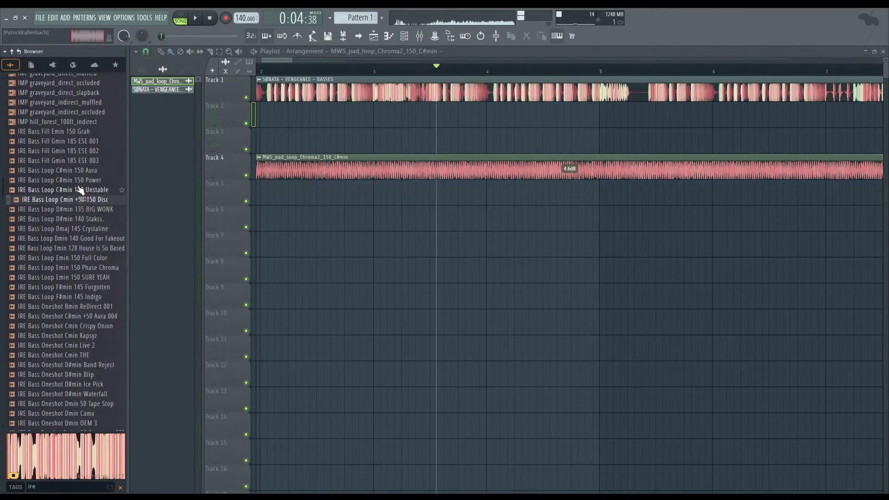
- Replace the bass stem on Track 1 with IRE Bass Loop Cmin +50 150 Disc and slice the clip at bar 9
drag(81, 199, 292, 93)
scroll(313, 133, down, 5)
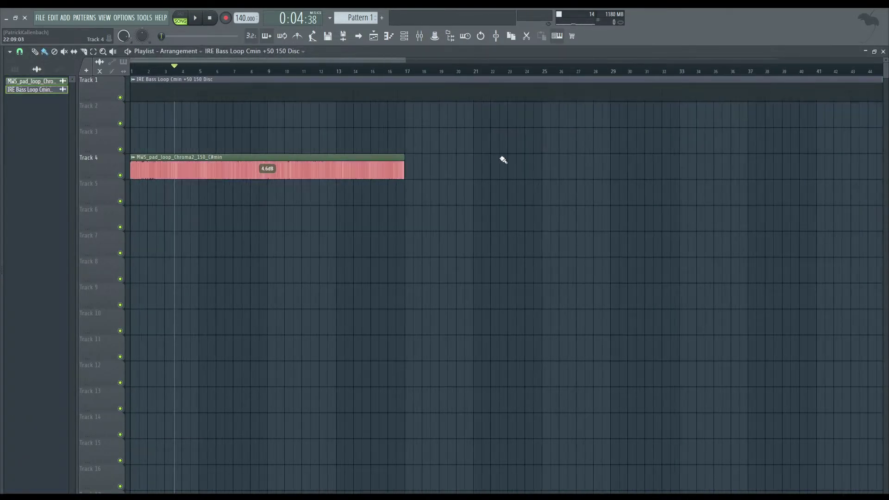
scroll(503, 161, down, 2)
scroll(161, 93, down, 2)
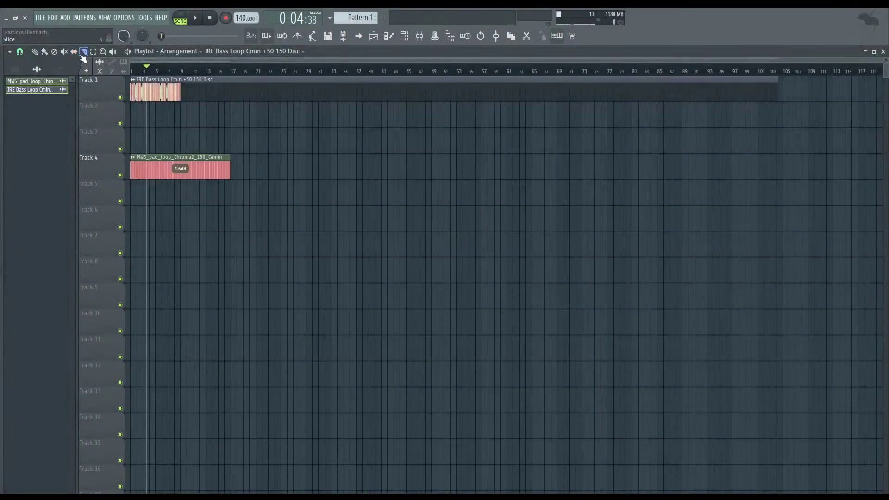
scroll(213, 121, up, 4)
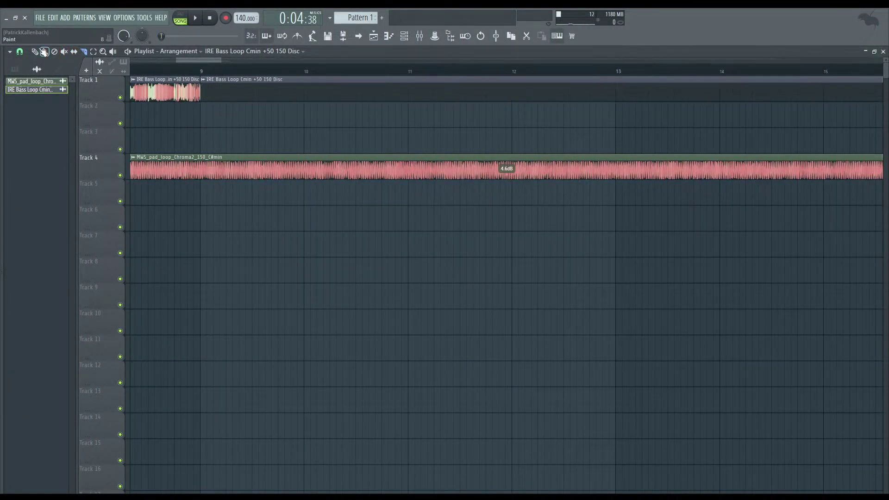
- Trim the excess of the bass loop on Track 1 and the pad loop on Track 4 so both end at bar 9
scroll(417, 134, down, 3)
drag(642, 157, 318, 157)
scroll(246, 156, up, 3)
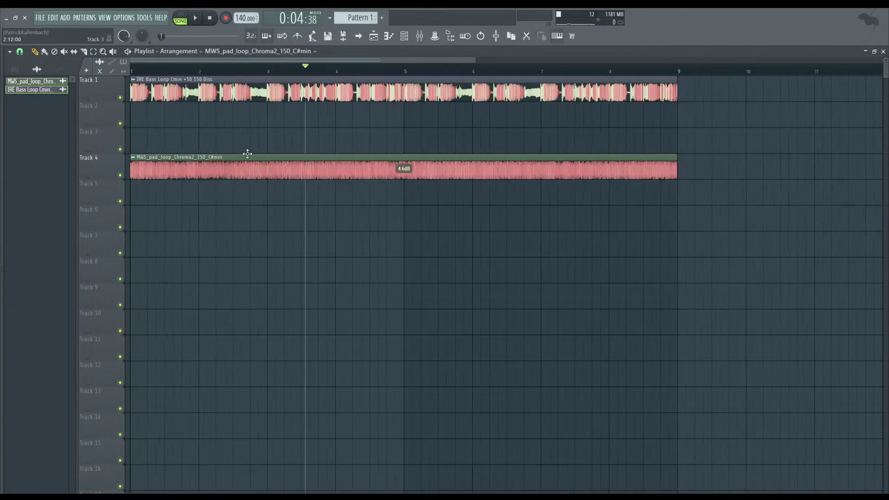
- Review Chimera's current settings in the plugdata-fx slot of the bass mixer track, and close the plugin window
click(420, 36)
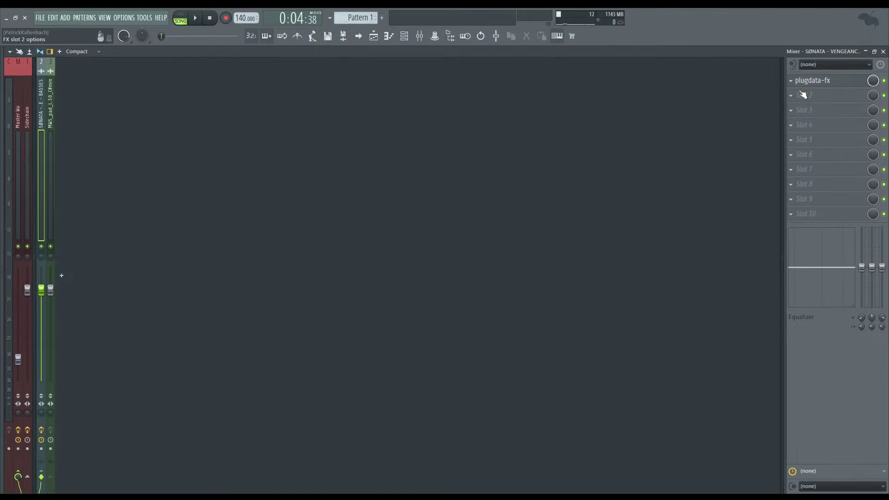
click(815, 84)
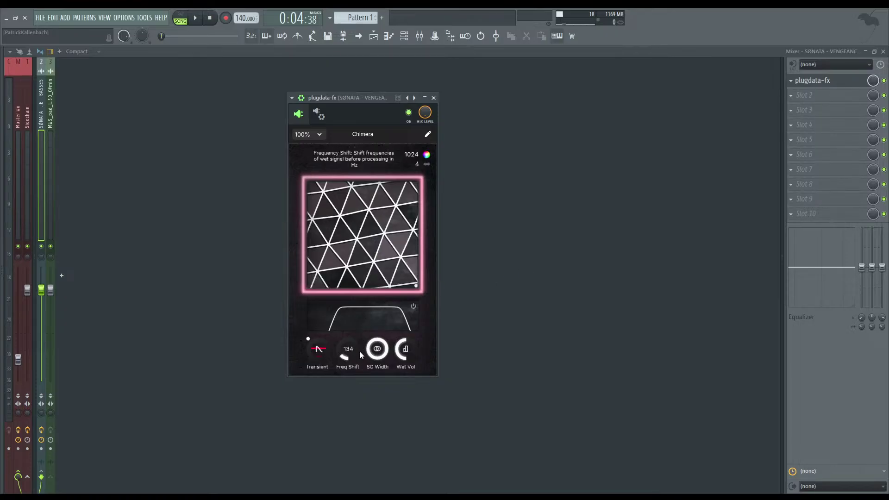
click(433, 97)
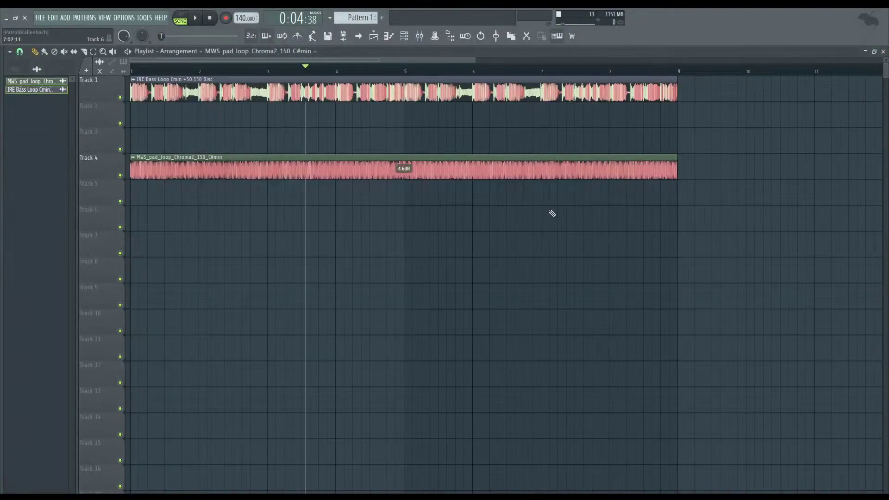
- Play the song and check the mixer track assignment in the IRE bass loop's channel settings
key(space)
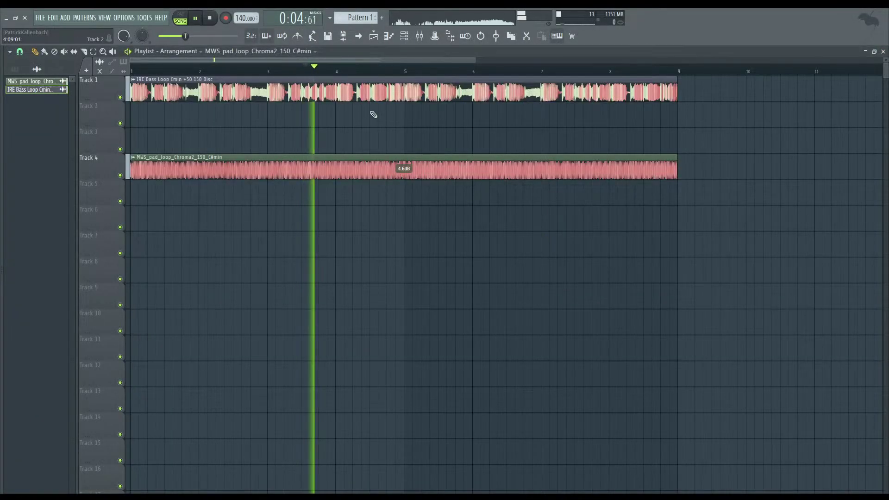
double_click(377, 85)
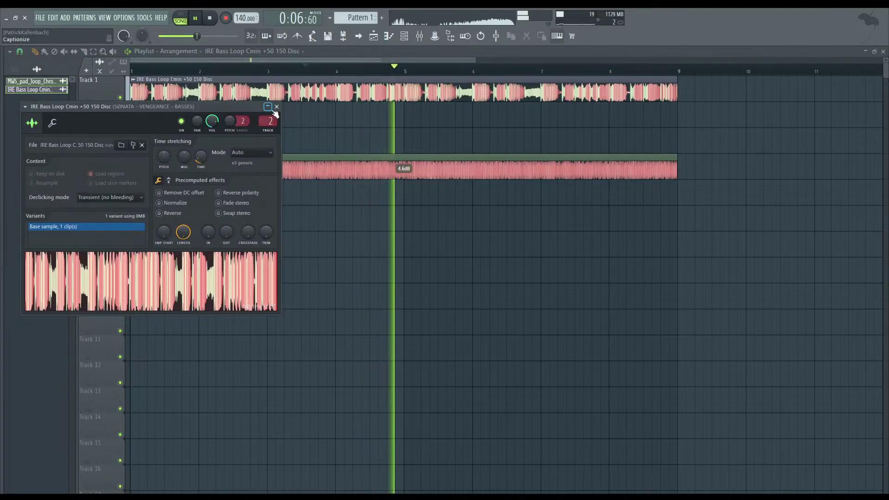
click(276, 107)
- Reset Chimera's morph point and Freq Shift, and extend its filter range toward the highs while the song plays
click(419, 35)
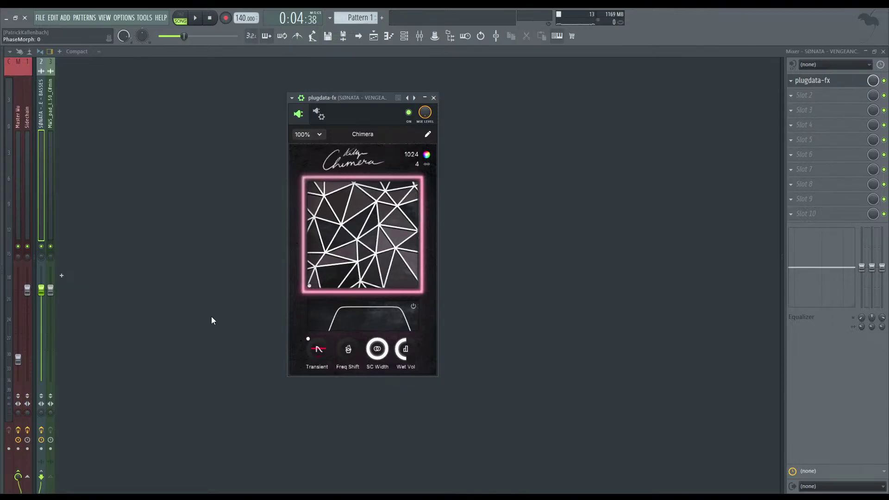
key(space)
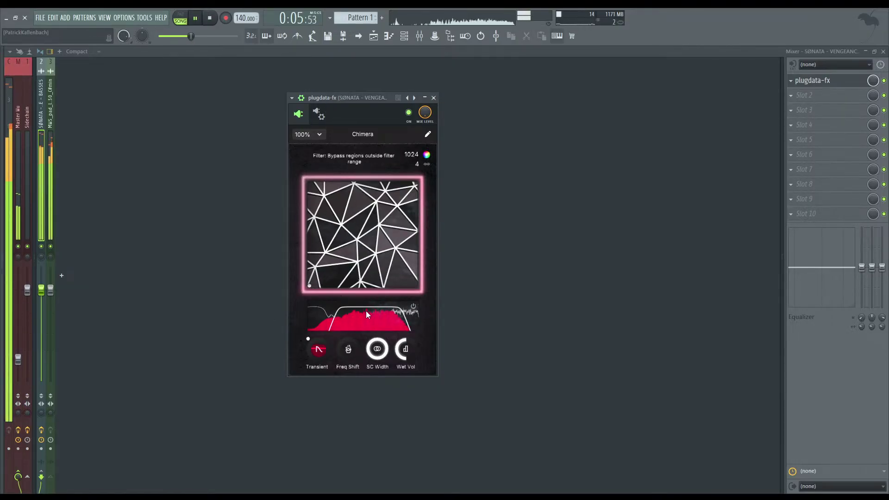
key(space)
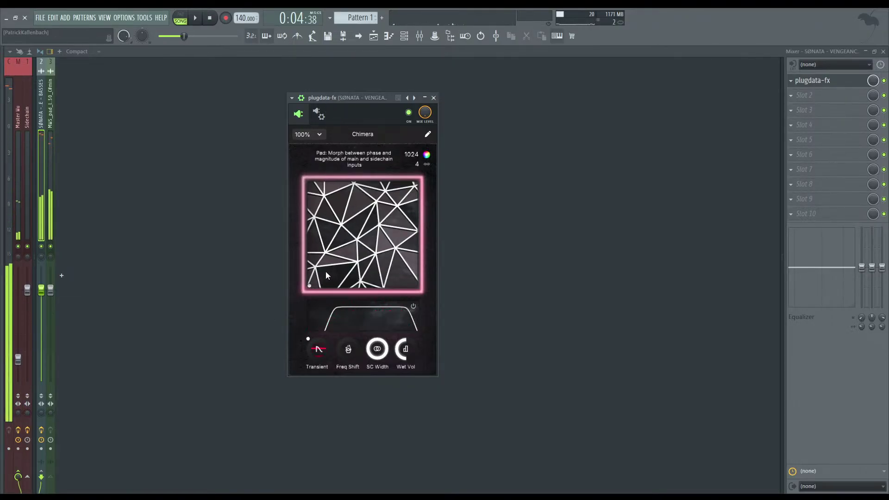
- Play the song with the morph point in the pad's lower-right corner while varying Freq Shift up to 176
key(space)
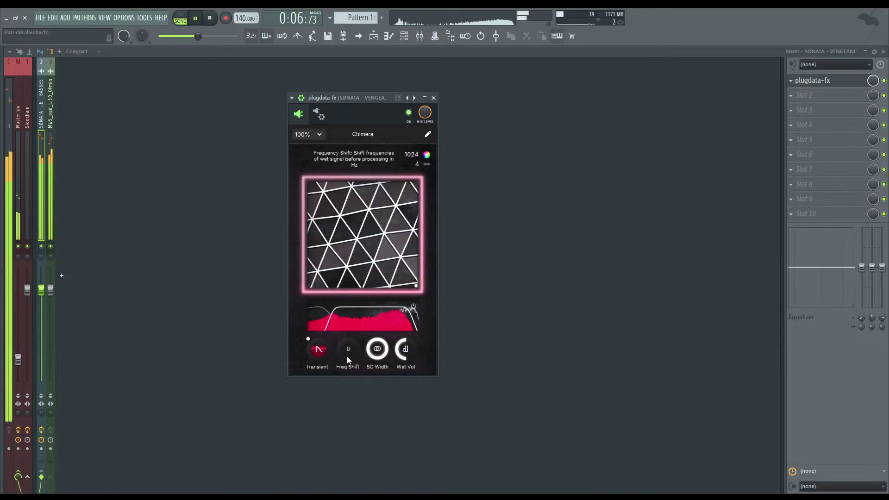
key(space)
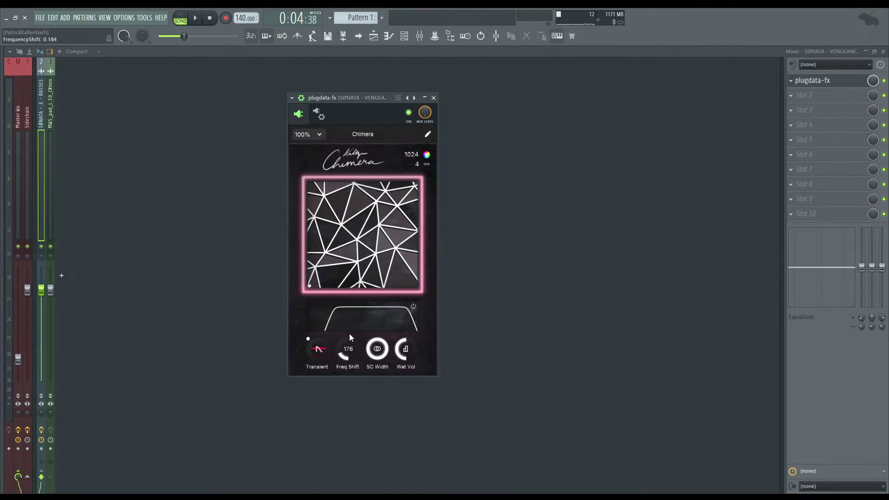
key(space)
drag(349, 353, 351, 363)
key(space)
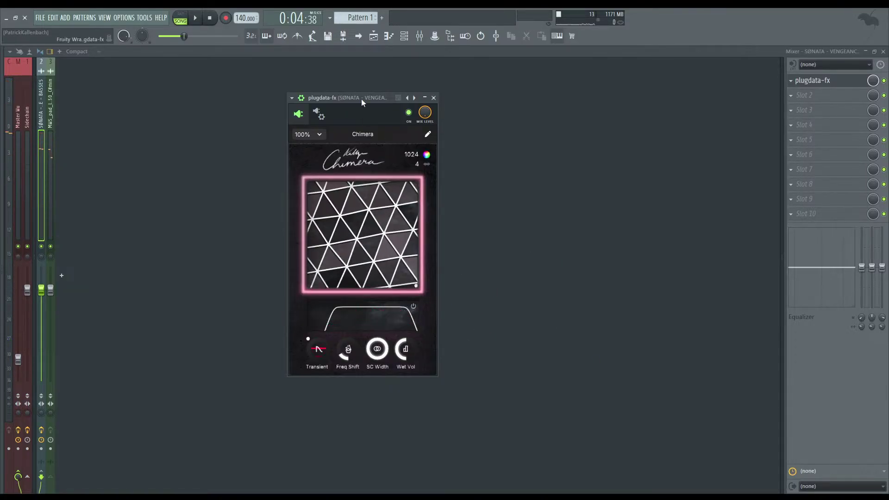
- Return Chimera's Freq Shift to 0 while the song plays, and stop playback
key(space)
mouse_move(350, 345)
mouse_down()
mouse_move(350, 354)
mouse_move(353, 324)
mouse_move(352, 338)
mouse_up()
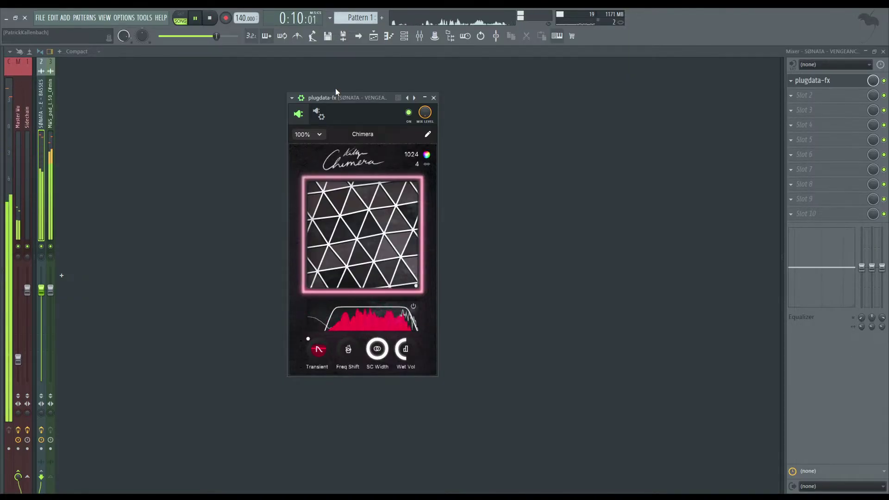
key(space)
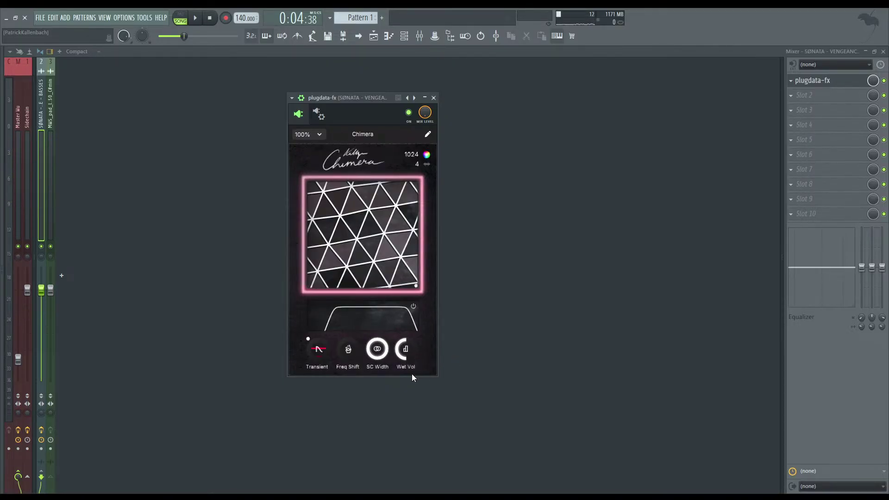
- Play the song while lowering Chimera's SC Width from full to about half
click(379, 354)
drag(378, 375, 352, 186)
mouse_move(402, 362)
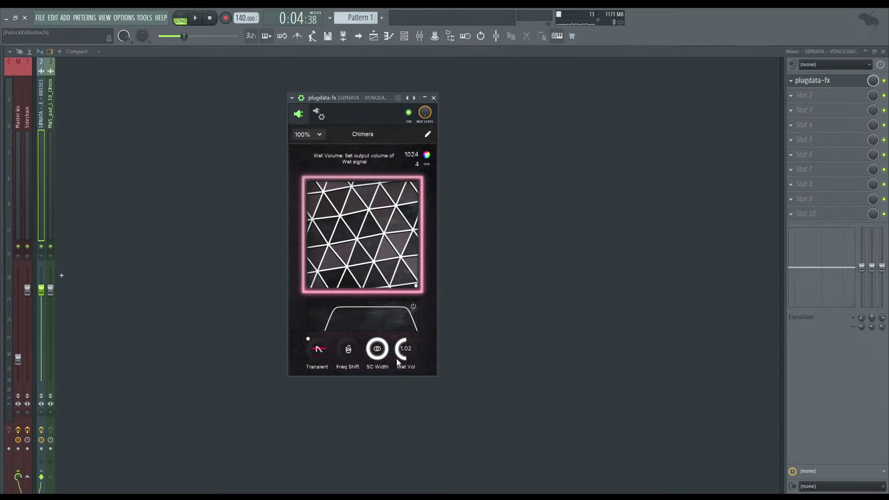
key(space)
drag(377, 349, 380, 376)
drag(372, 417, 365, 458)
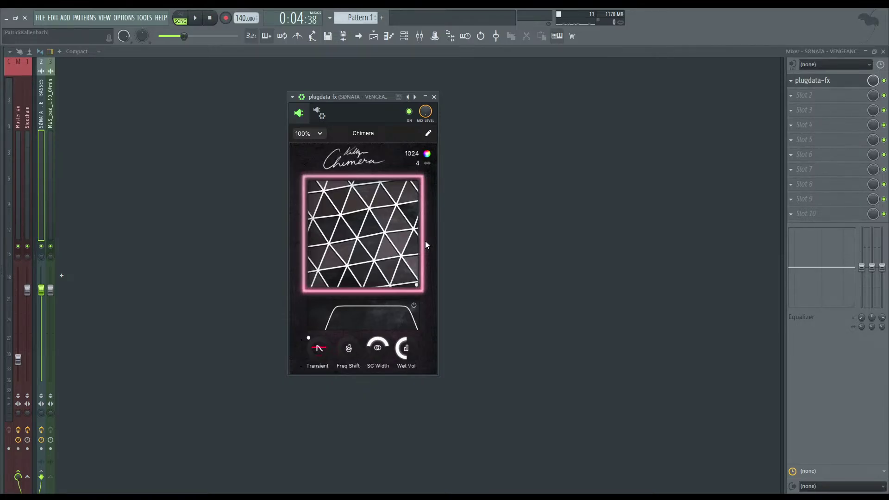
- Turn Chimera's Wet Vol all the way down while the song plays
click(410, 351)
key(space)
drag(413, 346, 412, 434)
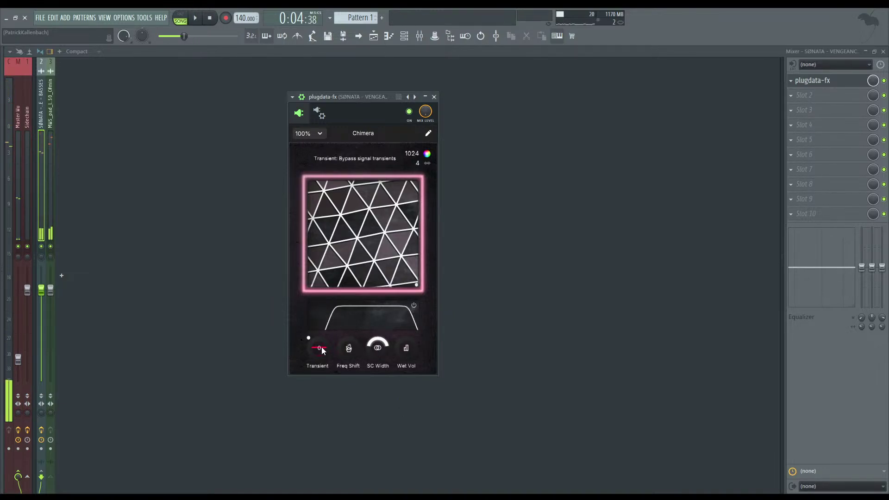
- Raise Chimera's Transient amount and set the transient sensitivity to 0.46 during playback, and stop the song
drag(320, 352, 323, 348)
key(space)
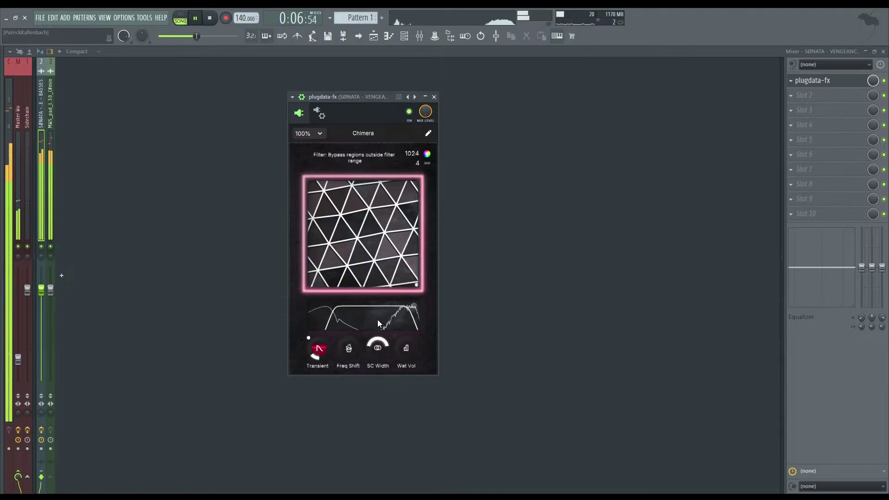
mouse_move(309, 339)
mouse_down()
mouse_move(306, 364)
mouse_move(309, 314)
mouse_move(312, 380)
mouse_move(310, 348)
mouse_up()
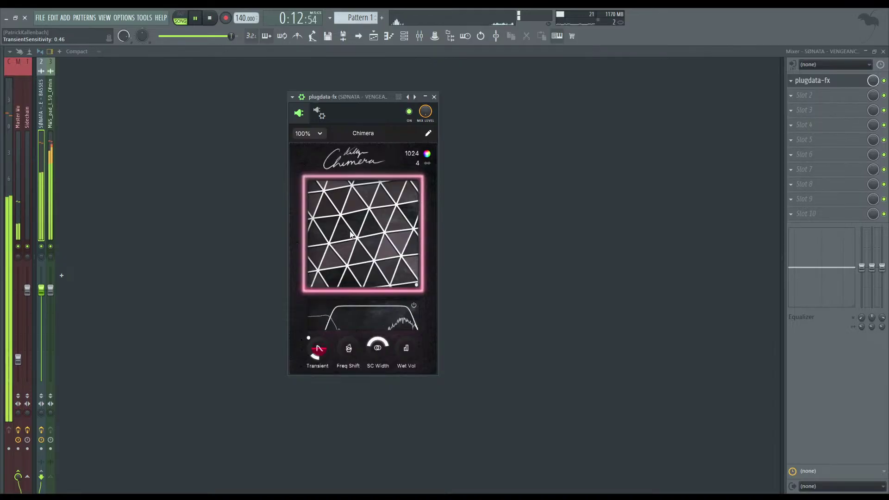
key(space)
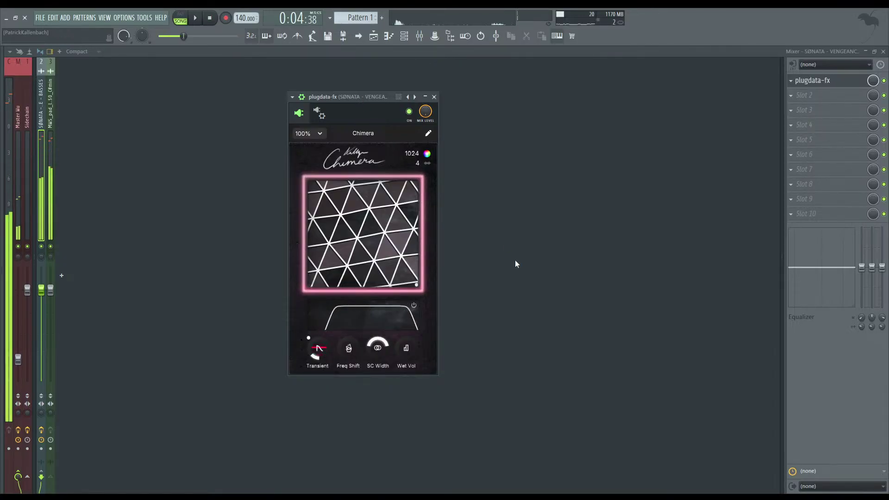
- Open the Chimera patch in the plugdata editor and examine its interface and input processing chain
drag(372, 99, 424, 118)
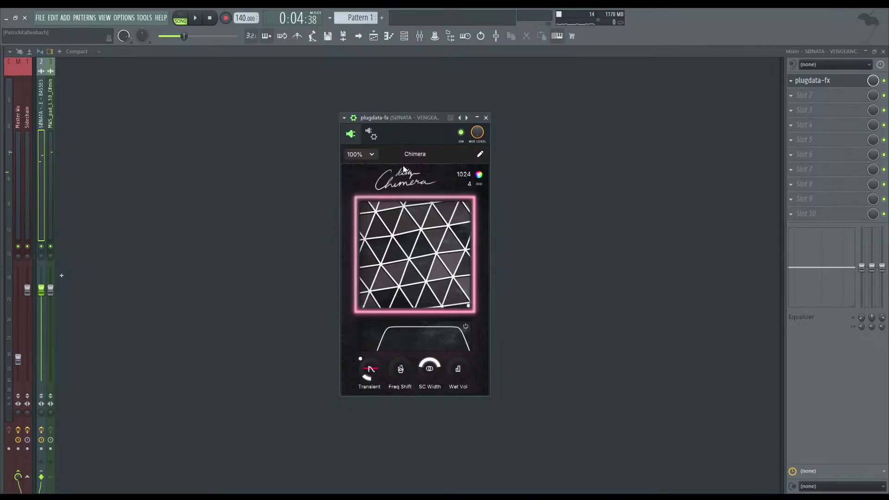
click(482, 155)
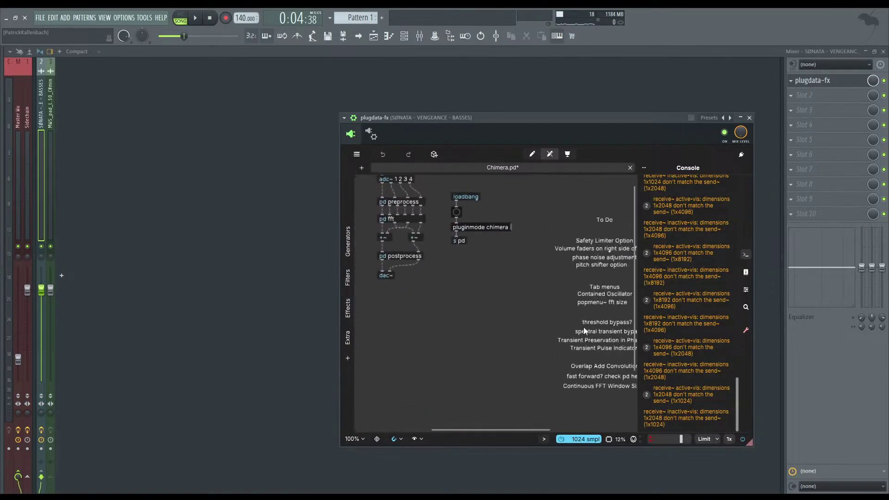
drag(382, 311, 589, 304)
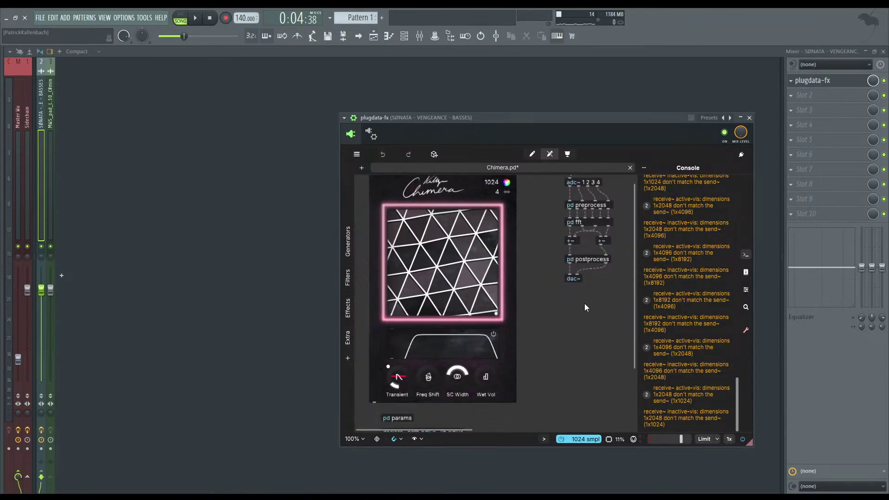
scroll(492, 265, down, 4)
scroll(583, 301, up, 6)
scroll(584, 301, right, 5)
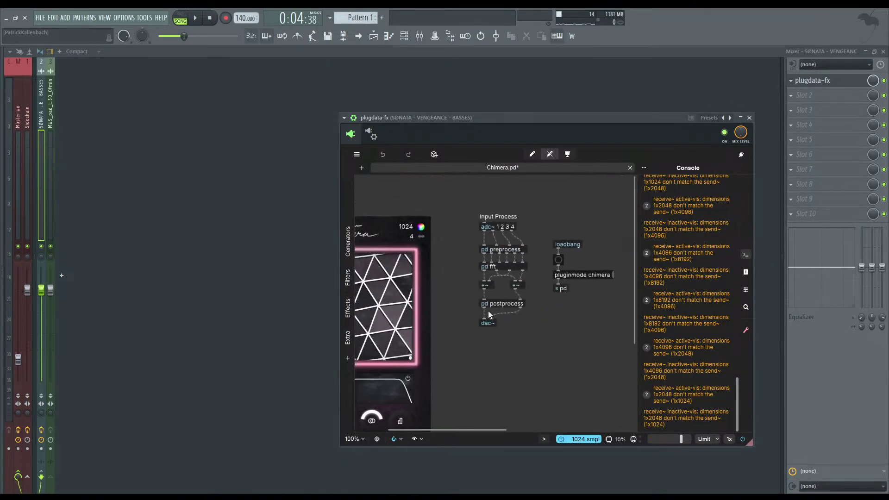
- Open the preprocess subpatch and examine its filter, transient and shift stages
click(502, 249)
scroll(499, 260, down, 5)
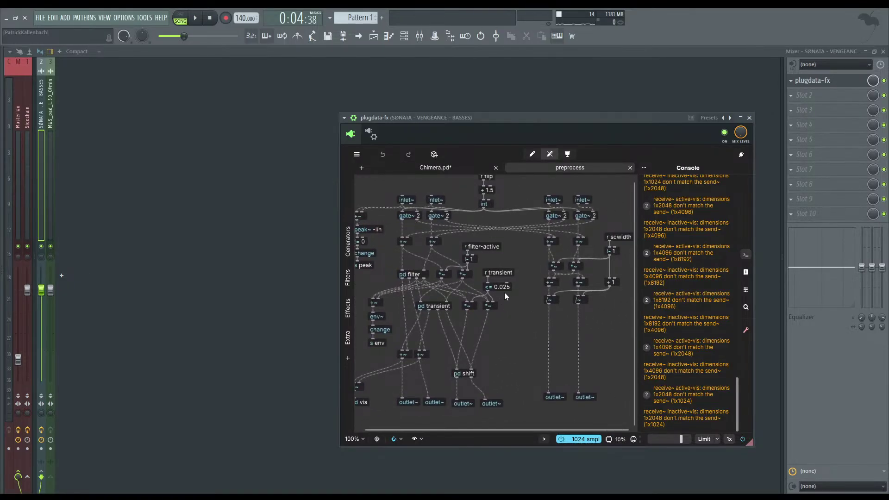
scroll(505, 296, down, 3)
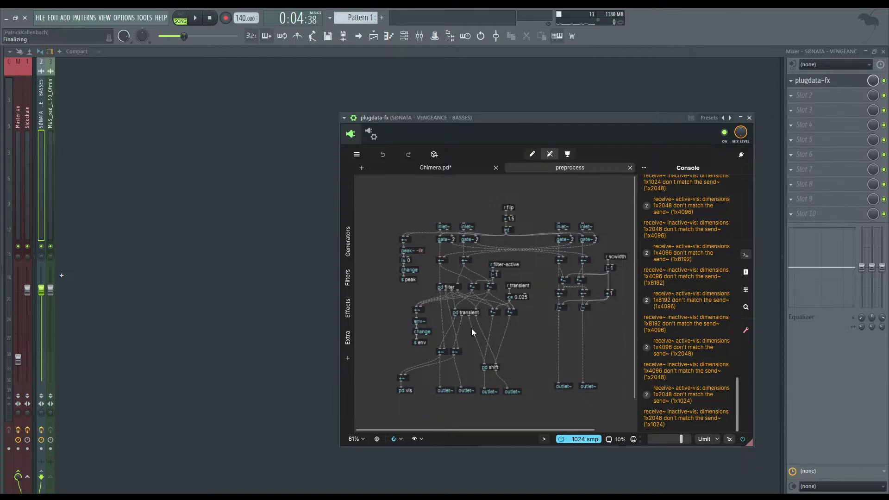
- Open the fft subpatch from the main Chimera patch and go into its process subpatch
click(429, 169)
click(503, 266)
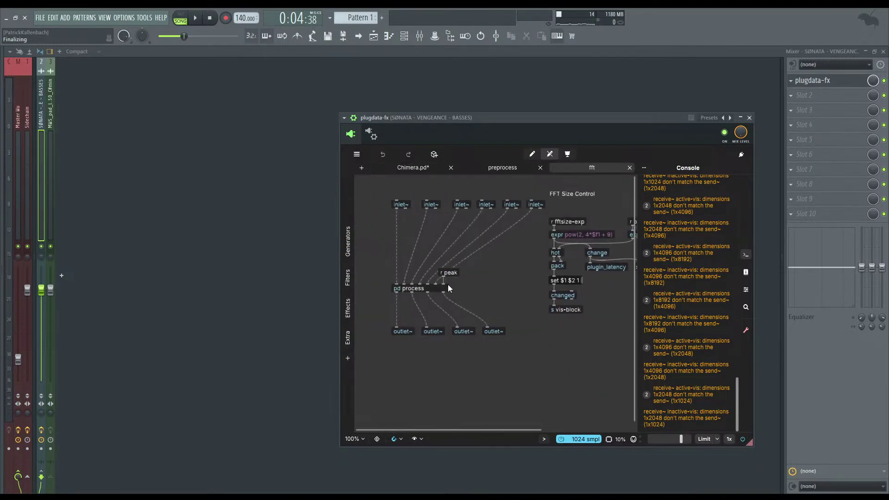
click(435, 288)
- Open the magmorph subpatch from process and examine its sidechain, Hilbert and minimum-phase sections
click(505, 318)
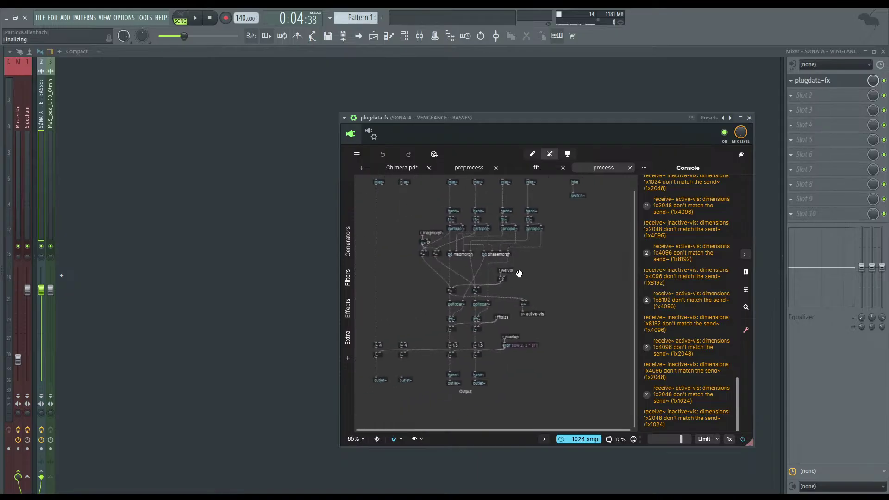
scroll(515, 270, down, 5)
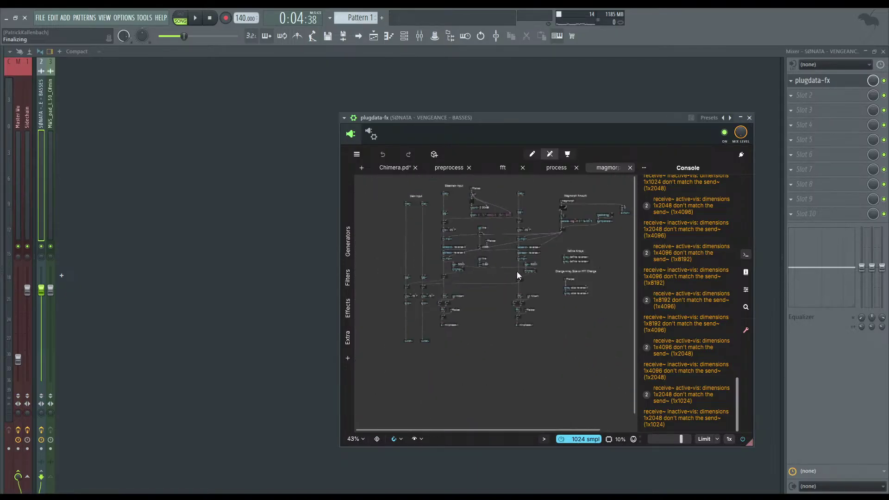
drag(559, 237, 513, 269)
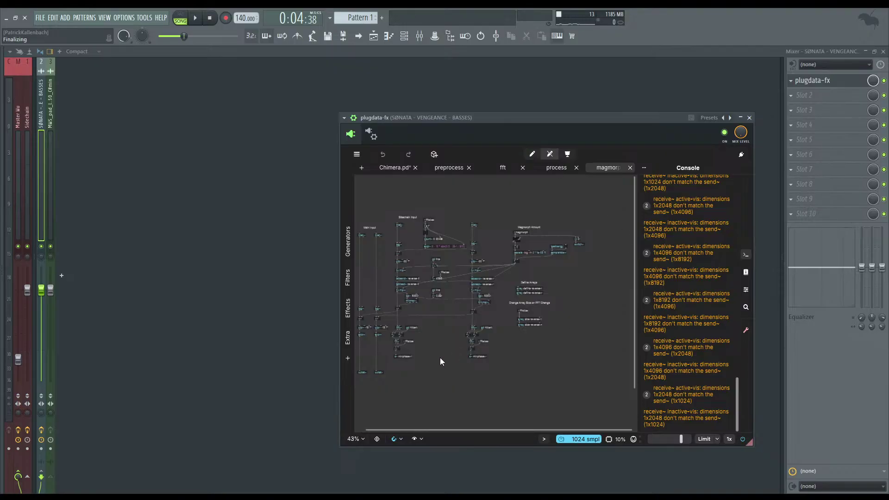
scroll(406, 358, up, 5)
scroll(441, 344, down, 3)
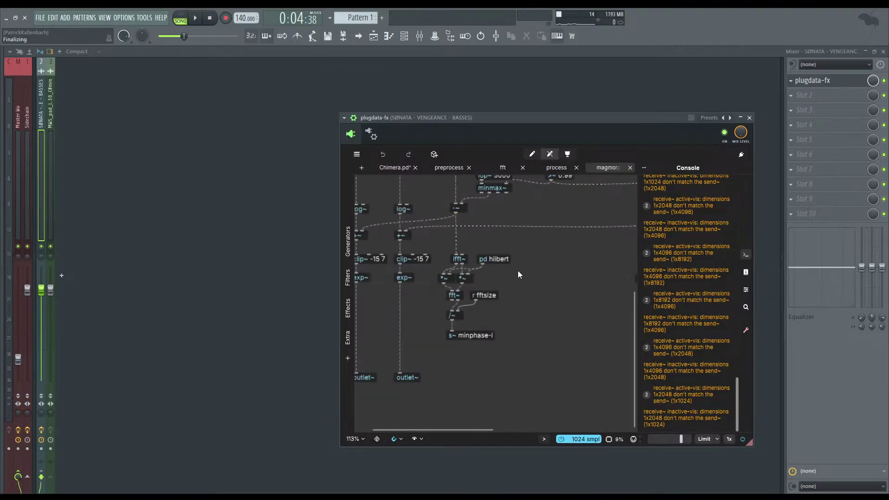
scroll(515, 274, up, 2)
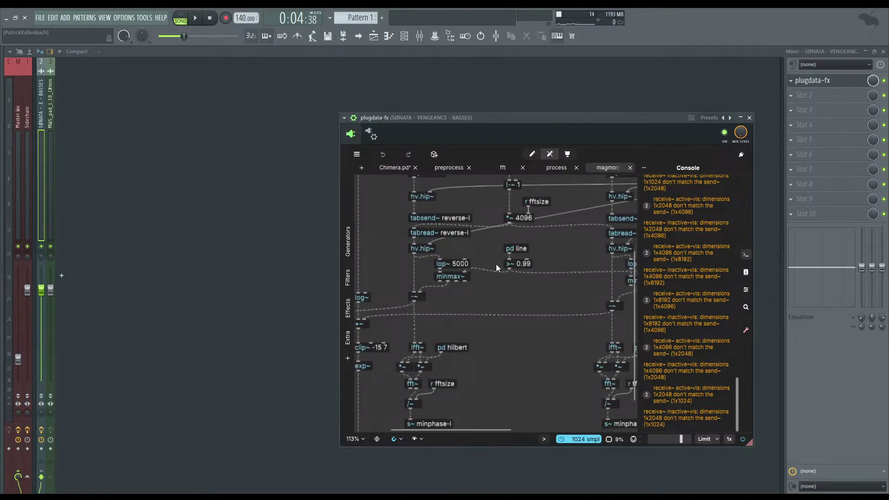
scroll(533, 229, up, 2)
scroll(533, 229, left, 2)
- Go back through the process subpatch to the main Chimera patch and bring its interface into view
click(557, 168)
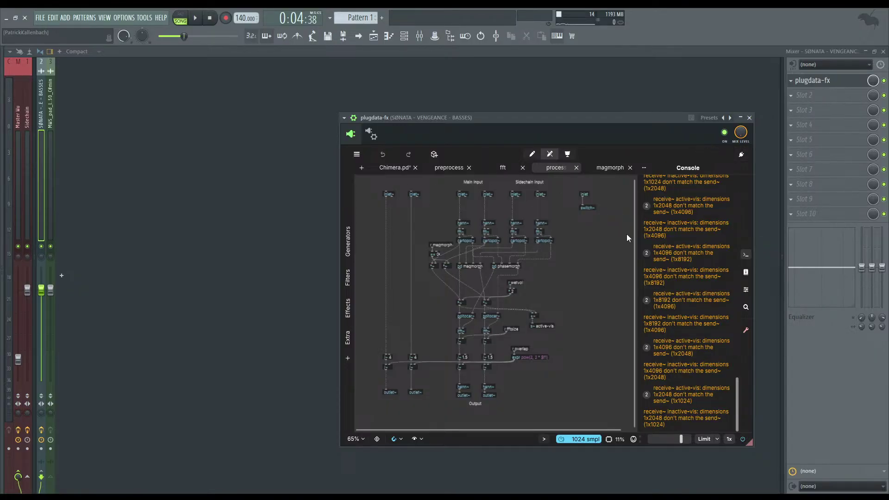
drag(547, 125, 474, 102)
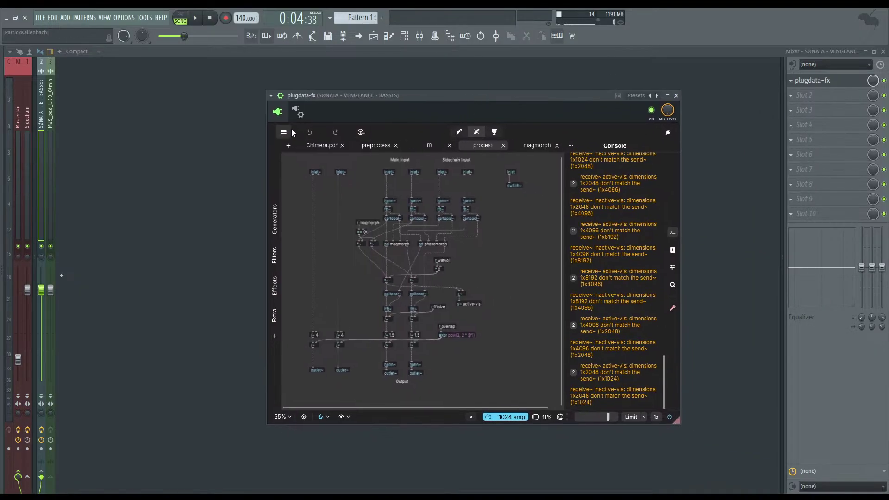
click(318, 147)
scroll(391, 315, left, 6)
scroll(392, 315, down, 2)
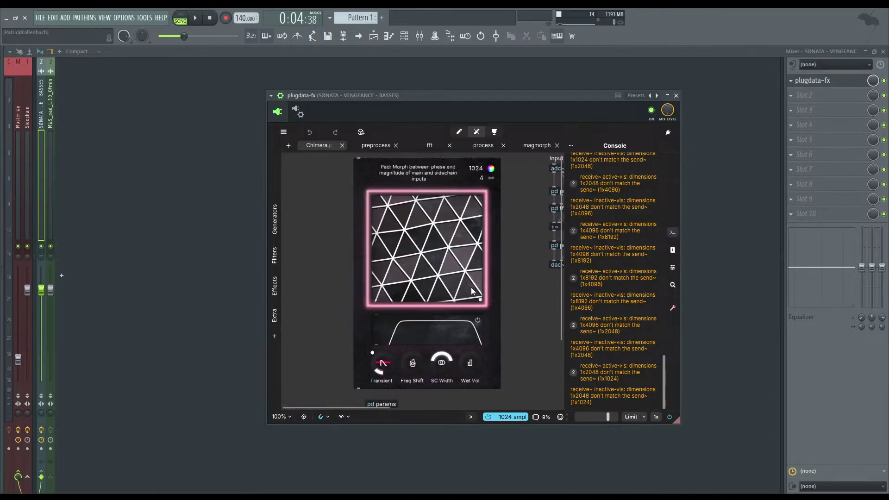
- Return Chimera to plugin mode, remove plugdata-fx from effect slot 1 of the bass track and show the playlist
click(667, 135)
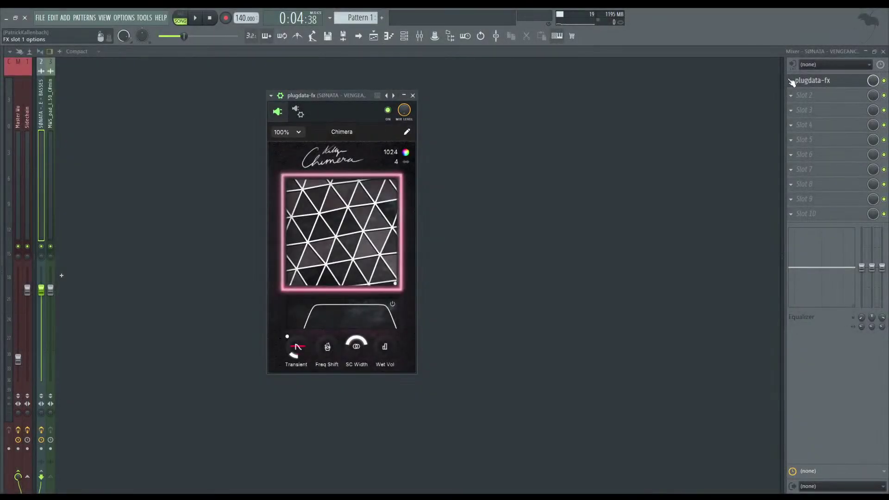
click(794, 82)
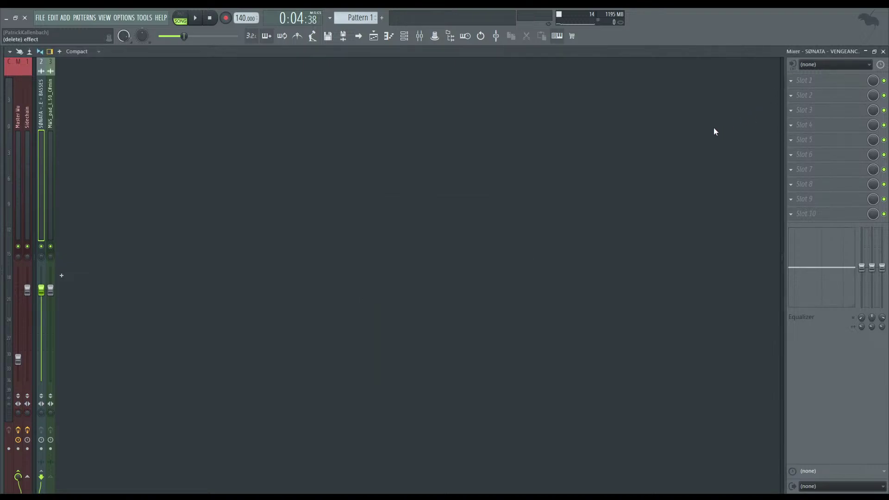
key(F5)
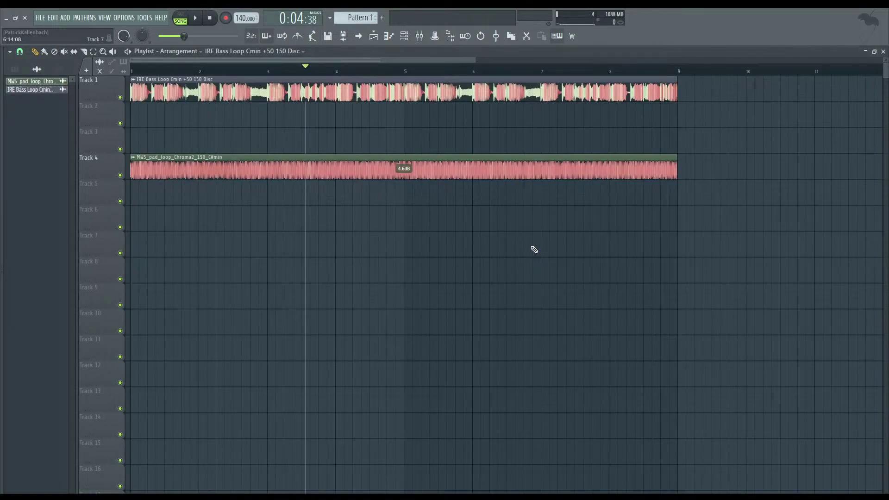
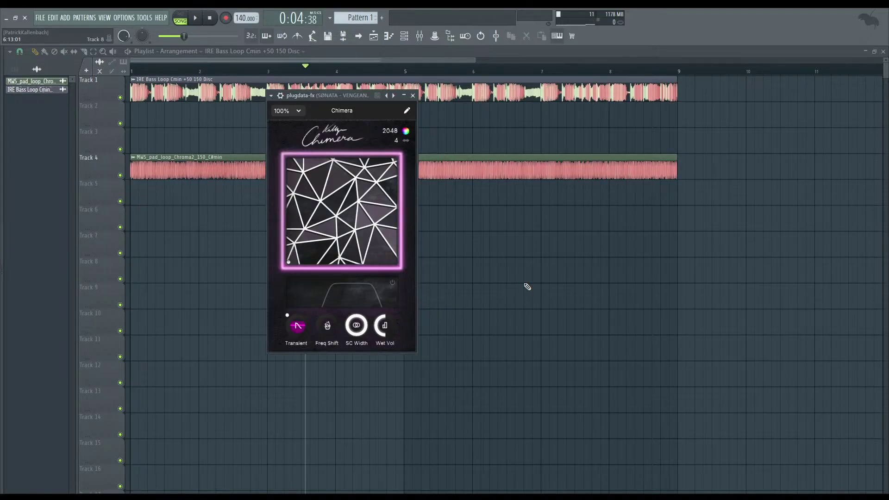
- Move the Chimera window aside and take the morph pad's point from its bottom-left corner to its bottom-right corner
drag(344, 93, 363, 106)
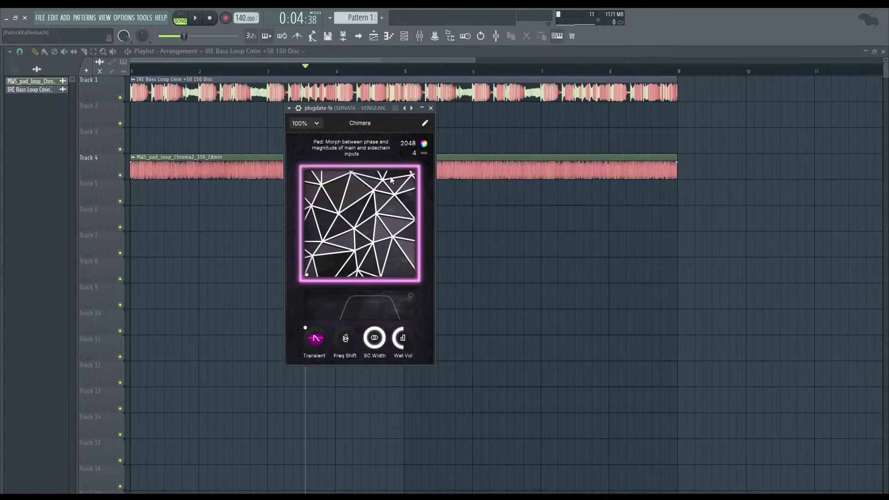
click(314, 274)
drag(318, 288, 305, 294)
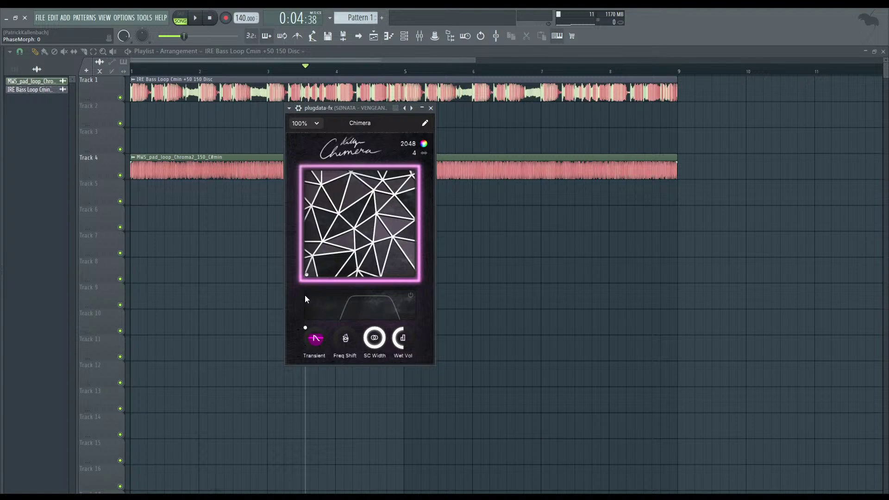
drag(310, 274, 413, 314)
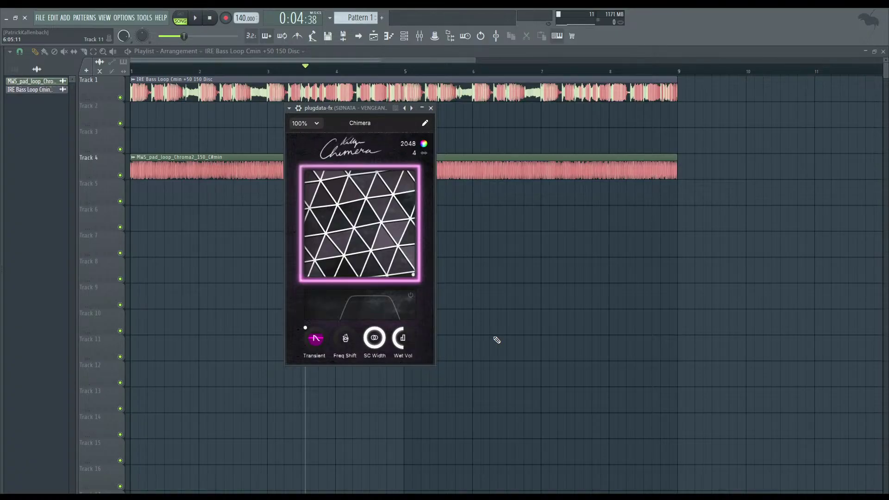
- Demonstrate the morph pad along its left edge, moving the point to about 0.24 MagMorph, the bottom-left corner and the top-left corner
drag(412, 275, 300, 249)
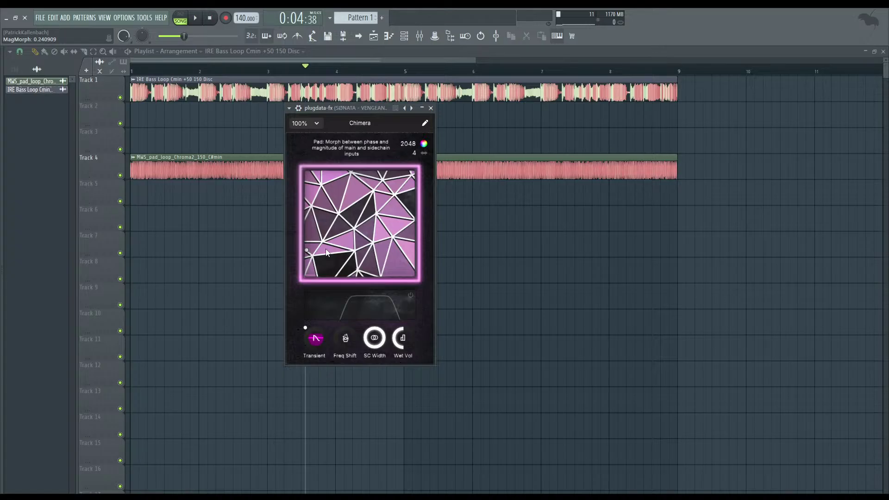
drag(327, 252, 288, 290)
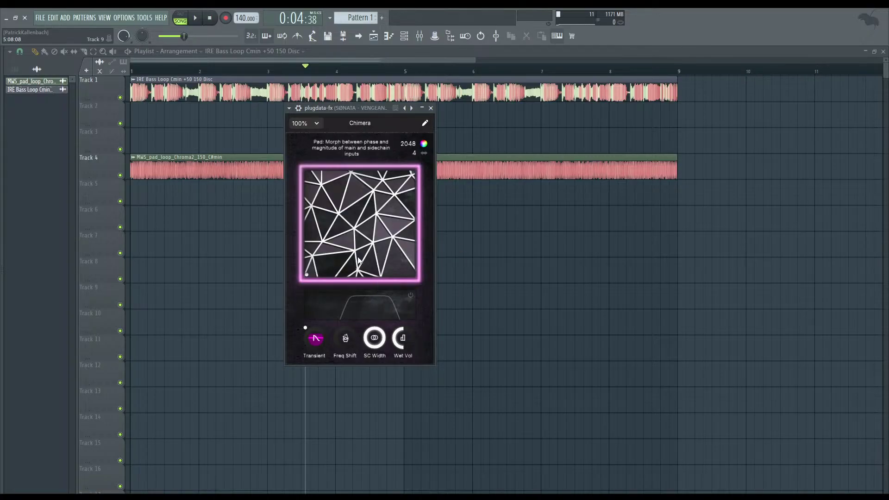
drag(306, 281, 281, 171)
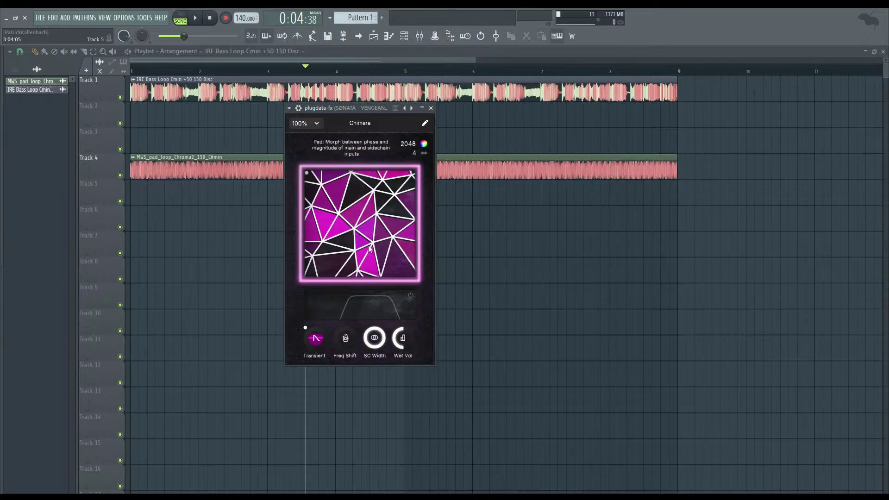
drag(316, 180, 296, 239)
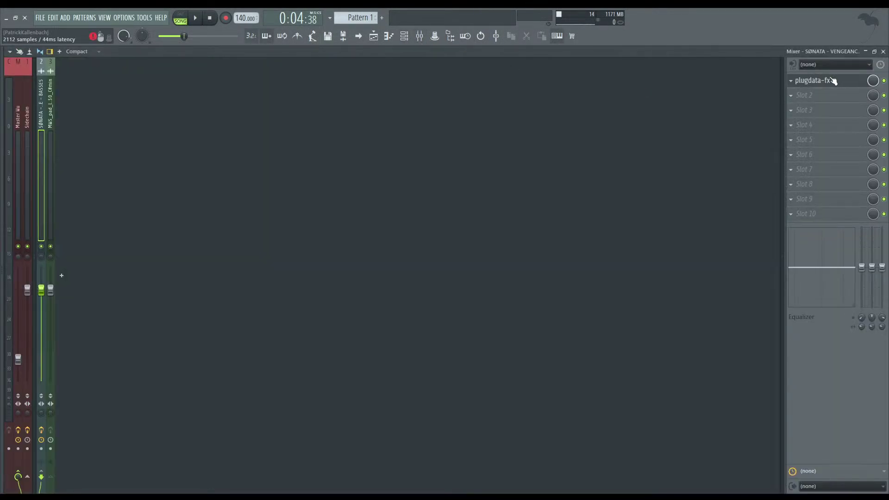
- Load autochroma into effect slot 2 of the bass track, show its window over the playlist and close it
click(815, 95)
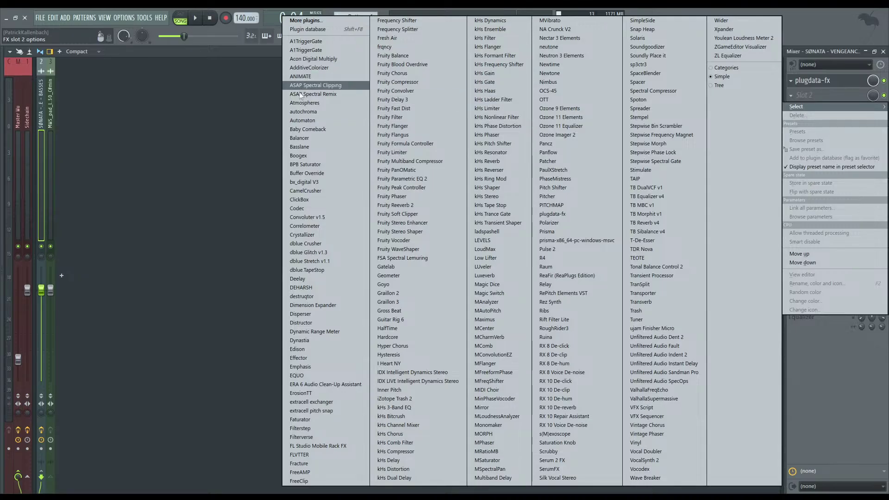
click(304, 112)
key(F5)
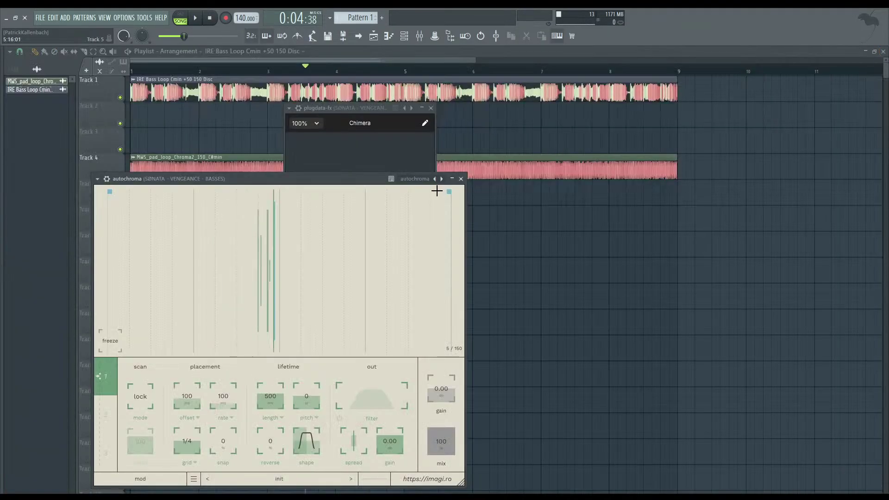
drag(292, 182, 406, 118)
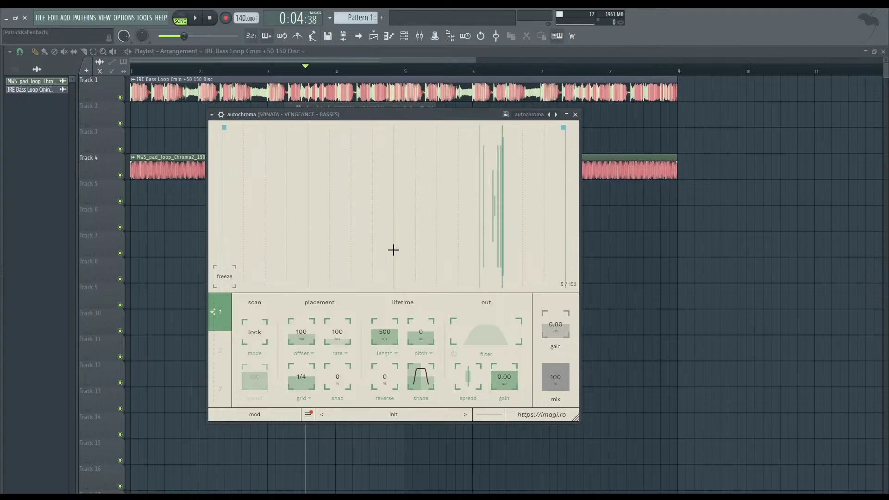
mouse_move(491, 335)
mouse_down()
mouse_move(478, 353)
mouse_move(486, 328)
mouse_move(502, 324)
mouse_move(493, 316)
mouse_move(493, 347)
mouse_move(494, 329)
mouse_move(491, 345)
mouse_move(496, 334)
mouse_move(475, 348)
mouse_move(491, 334)
mouse_move(485, 341)
mouse_up()
click(575, 115)
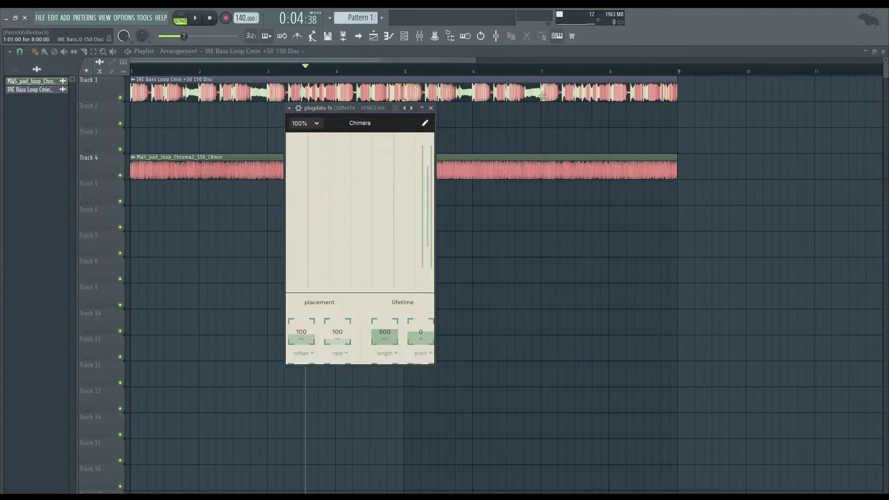
- Remove autochroma from effect slot 2 of the bass track
click(420, 36)
key(Delete)
key(Return)
click(883, 52)
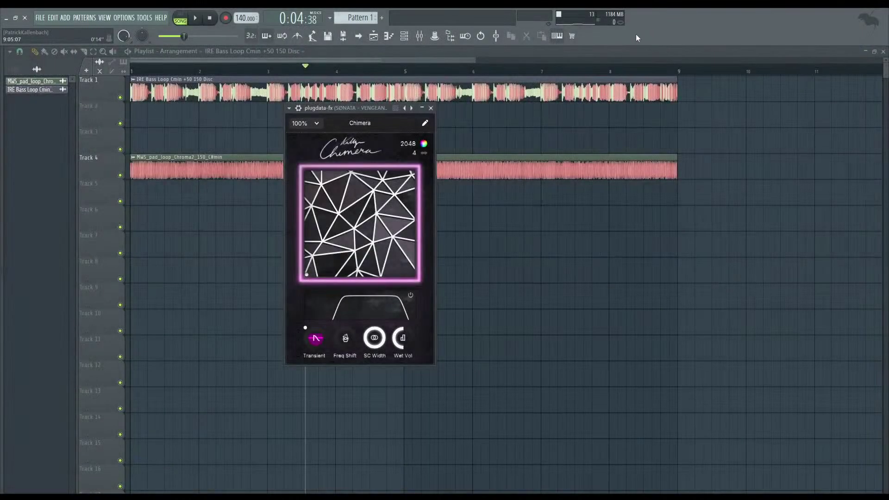
click(419, 36)
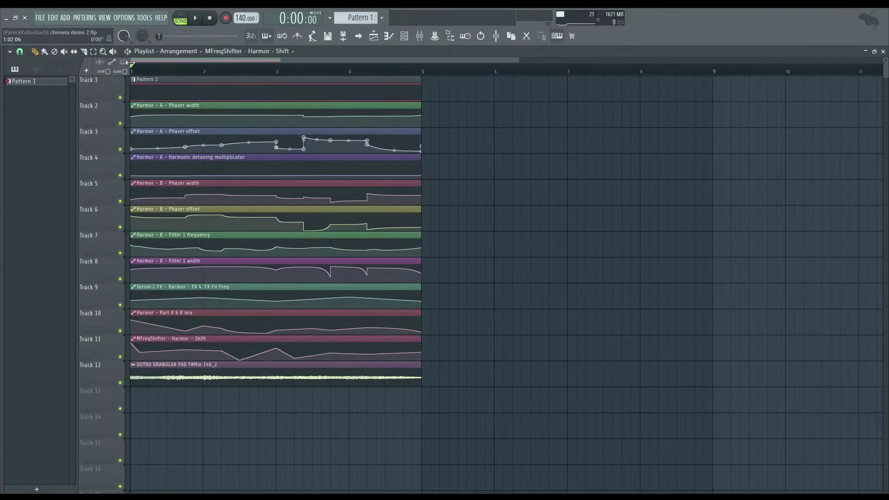
- Open another project without saving the changes to chimera demo 2.flp
click(40, 18)
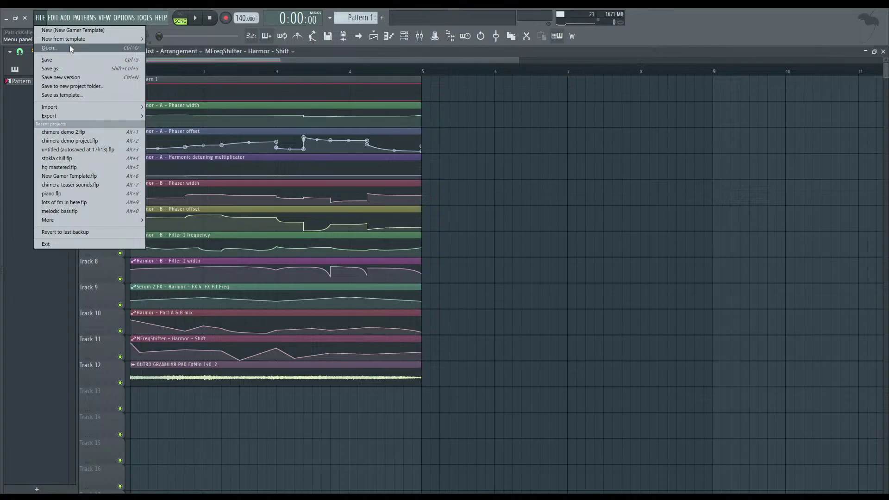
click(42, 58)
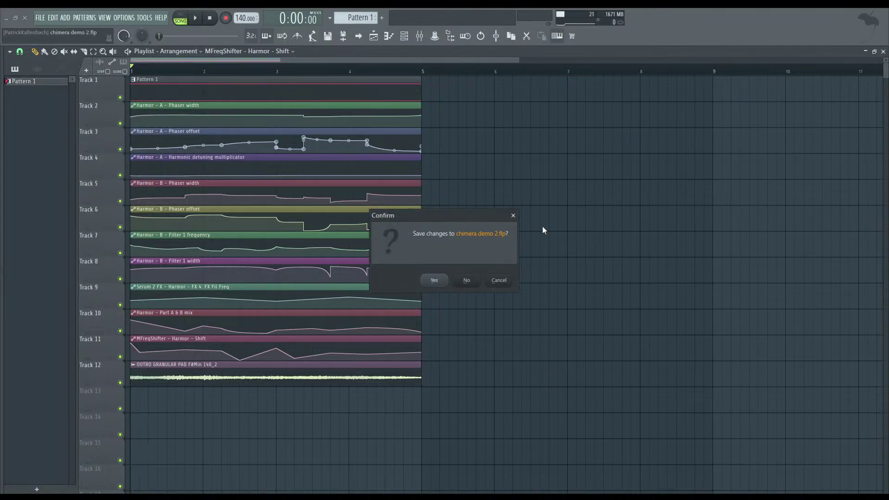
click(468, 282)
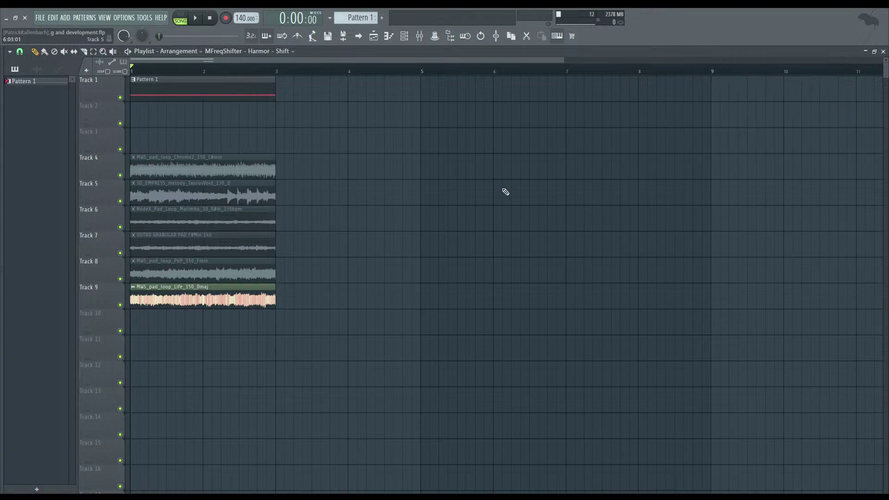
- Mute the MWS_pad_loop_Life_150_Dmaj clip on Track 9 and select the MWS pad track in the mixer
click(323, 298)
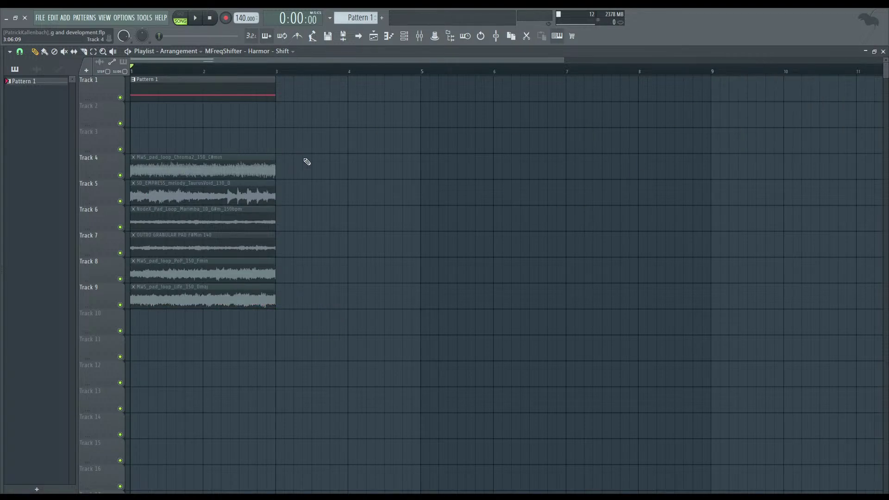
click(419, 36)
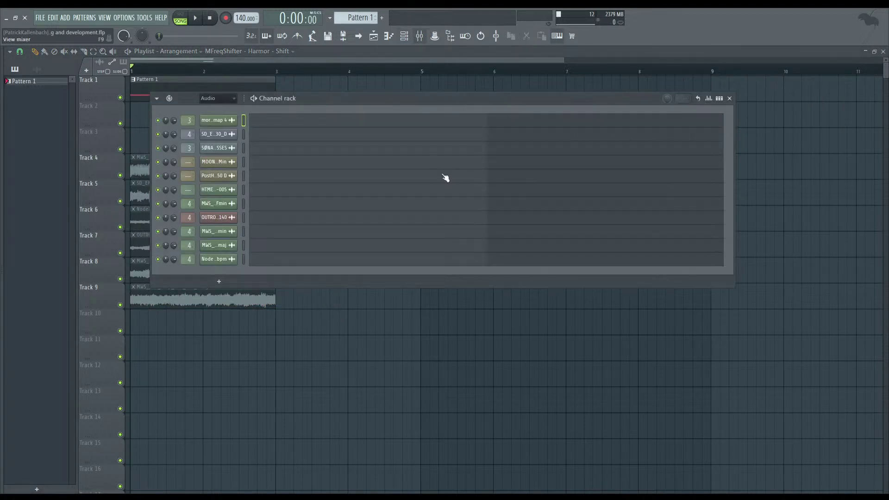
key(F9)
click(41, 109)
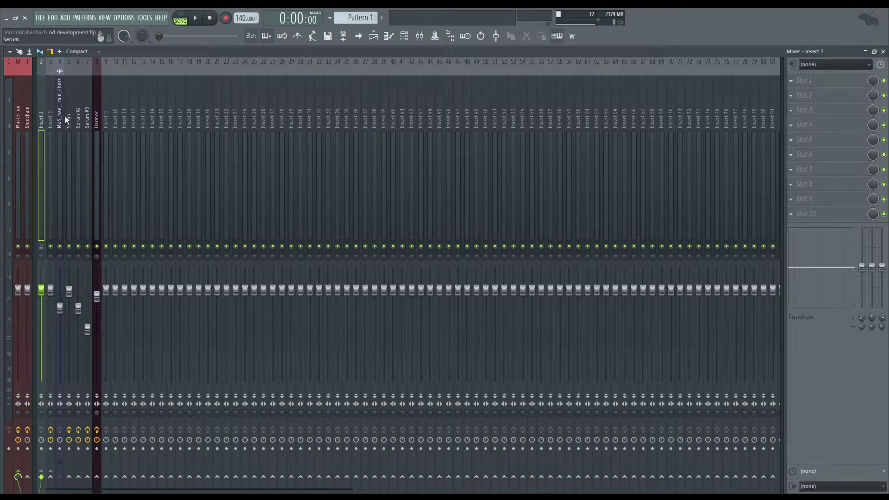
click(53, 108)
click(59, 109)
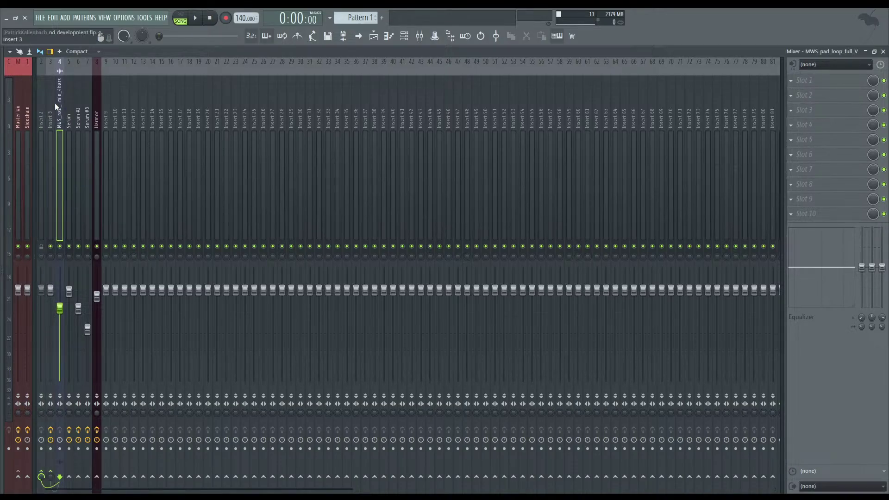
- Examine the effect chains on the Serum and Harmor mixer tracks
key(Right)
key(Right)
key(Right)
key(Right)
key(Right)
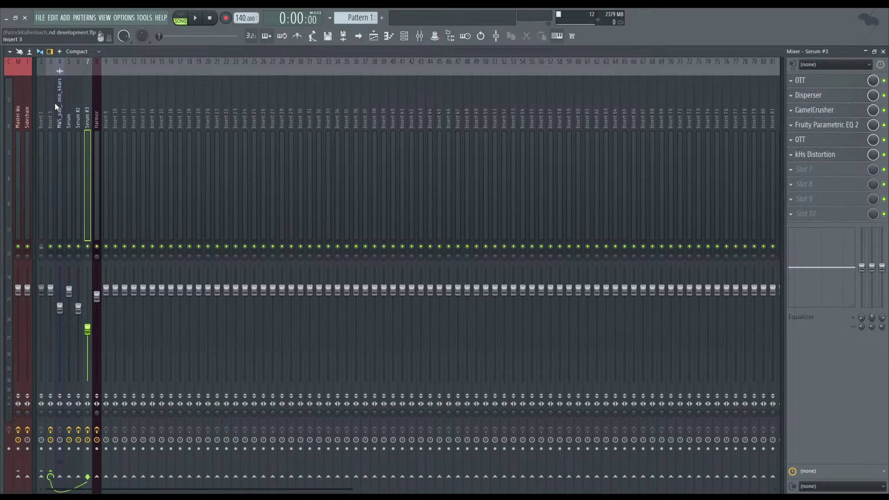
key(Left)
key(Right)
key(Right)
key(Right)
key(Left)
key(Left)
key(Left)
key(Left)
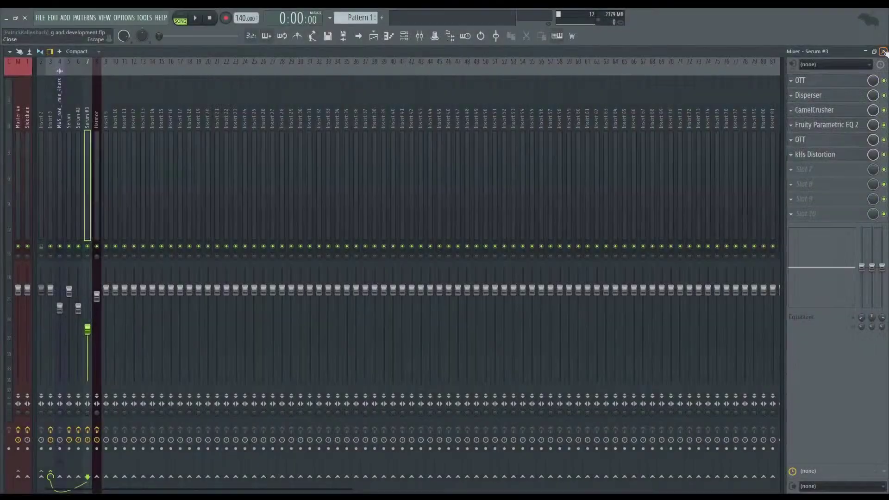
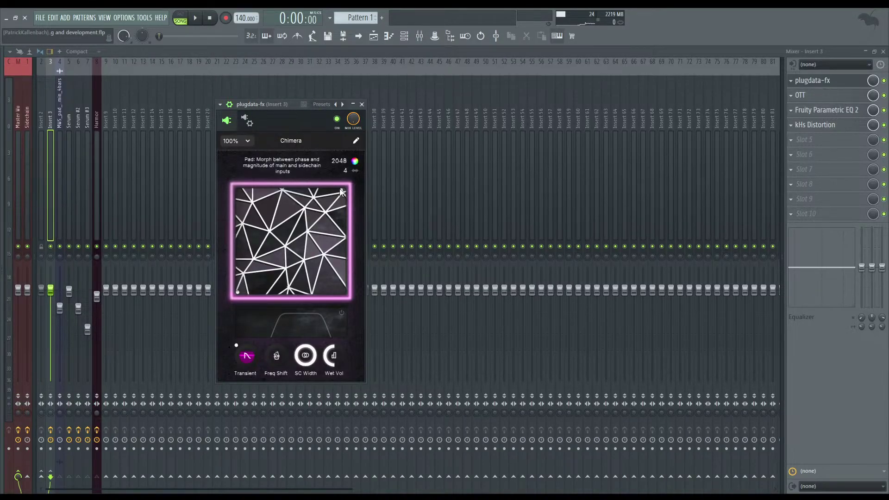
- Check the preset list of plugdata-fx on Insert 3, dismiss it and reposition the plugin window
click(323, 105)
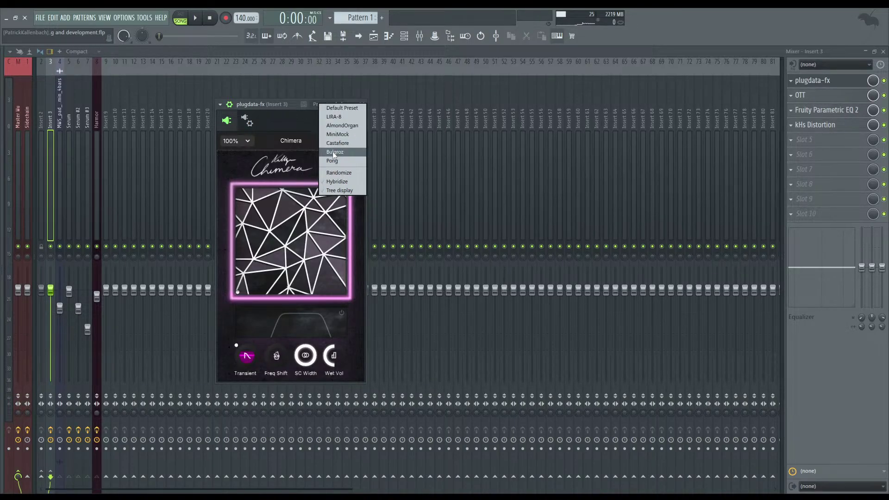
click(354, 142)
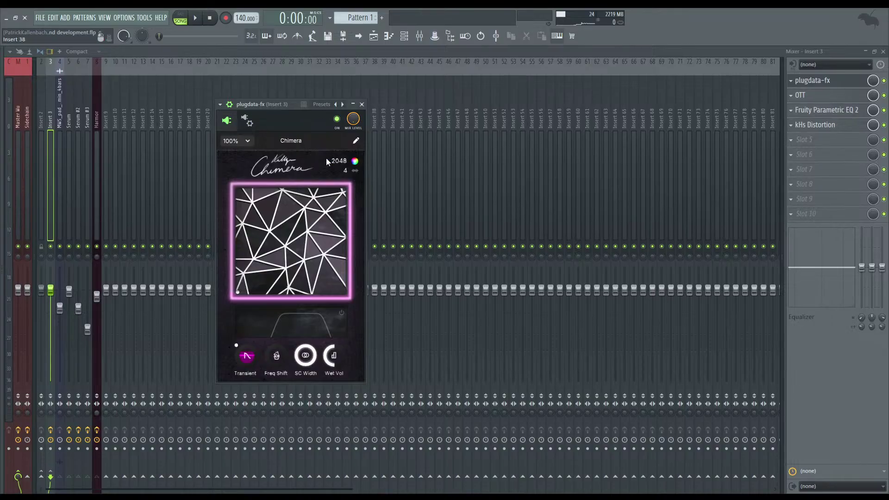
drag(265, 107, 359, 104)
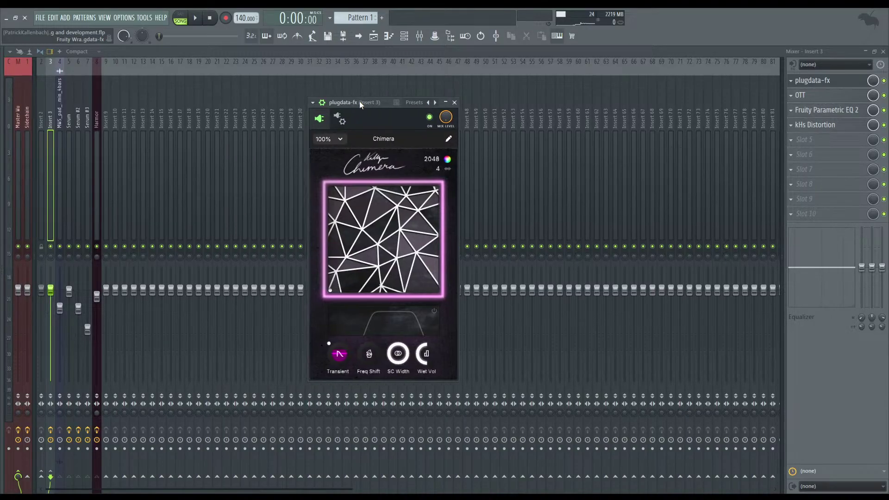
- Configure Chimera on Insert 3 with the filter enabled and widened, the morph point at bottom-right, an FFT size of 1024 and Transient raised slightly
click(433, 310)
drag(399, 320, 396, 310)
drag(332, 289, 584, 356)
drag(439, 164, 435, 187)
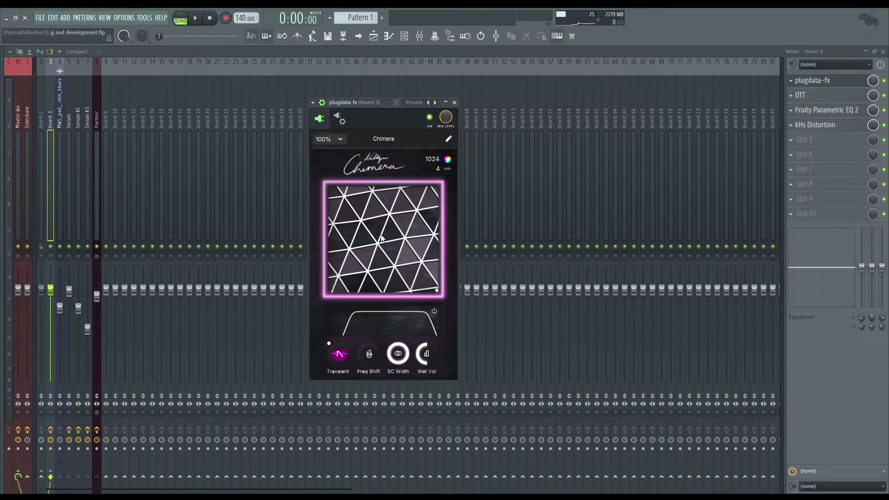
drag(347, 360, 350, 341)
- Play the project with the new Chimera settings, close the plugin and check the playlist and mixer
key(space)
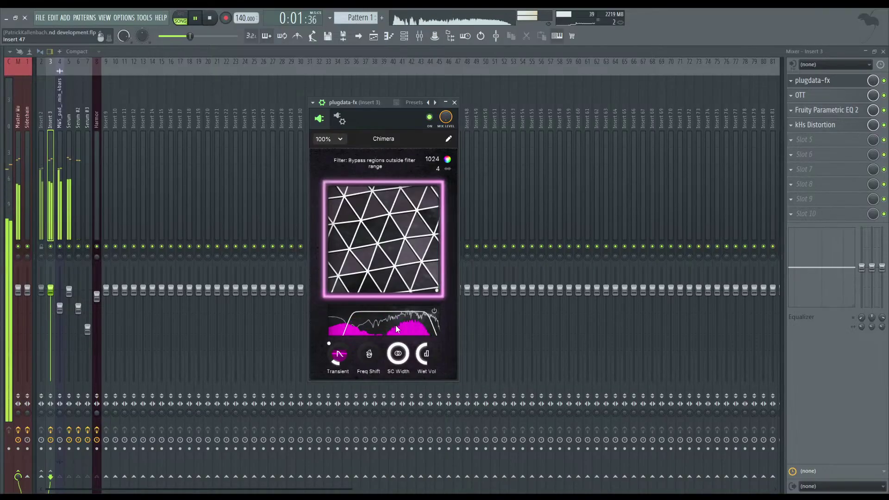
click(455, 102)
key(space)
key(F5)
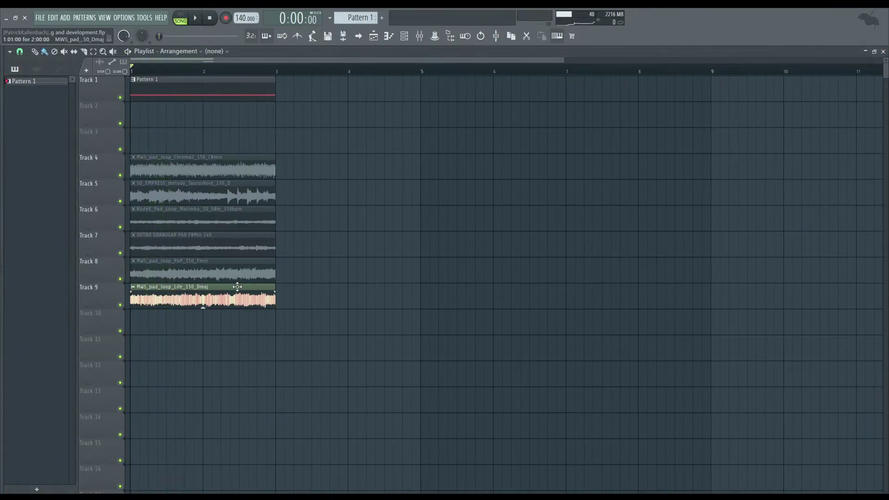
click(420, 35)
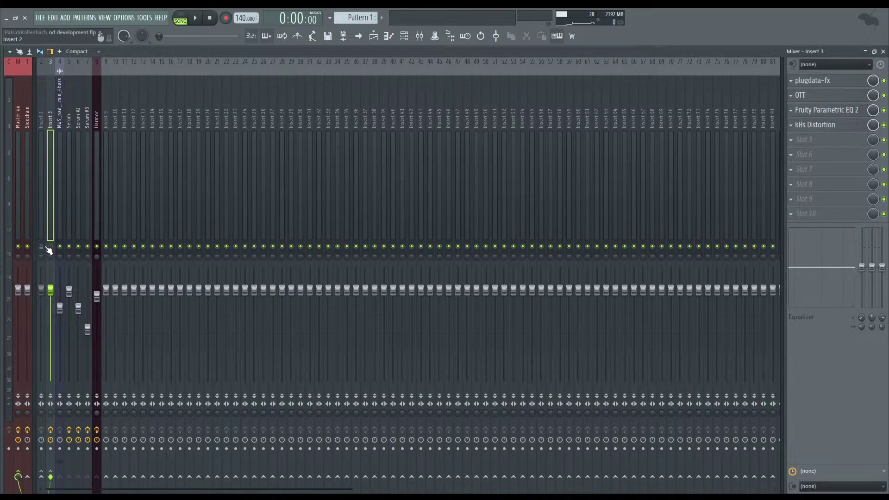
key(space)
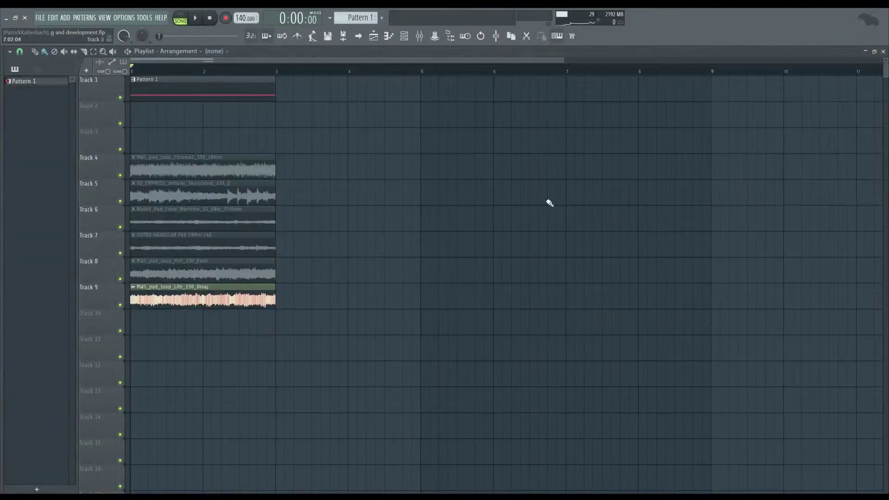
- Mute the Life pad loop on Track 9, unmute the Chroma2 pad loop on Track 4 and play the project
alt+right_click(238, 305)
alt+right_click(273, 168)
key(space)
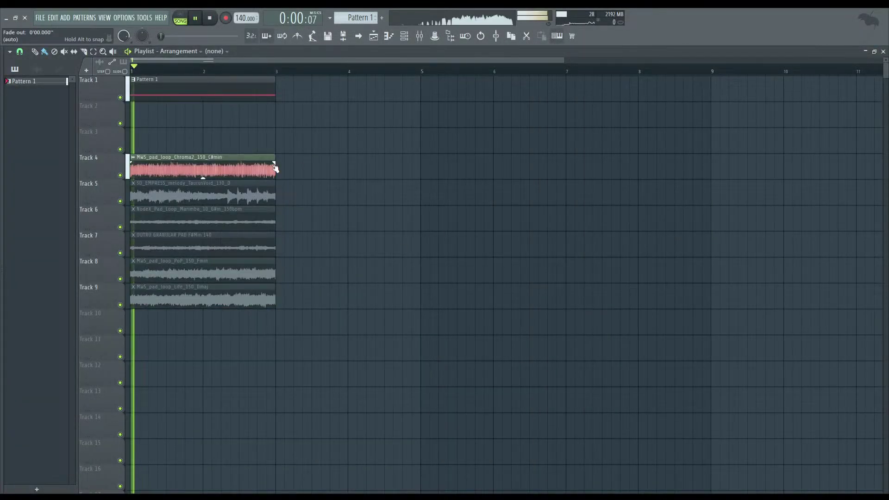
key(space)
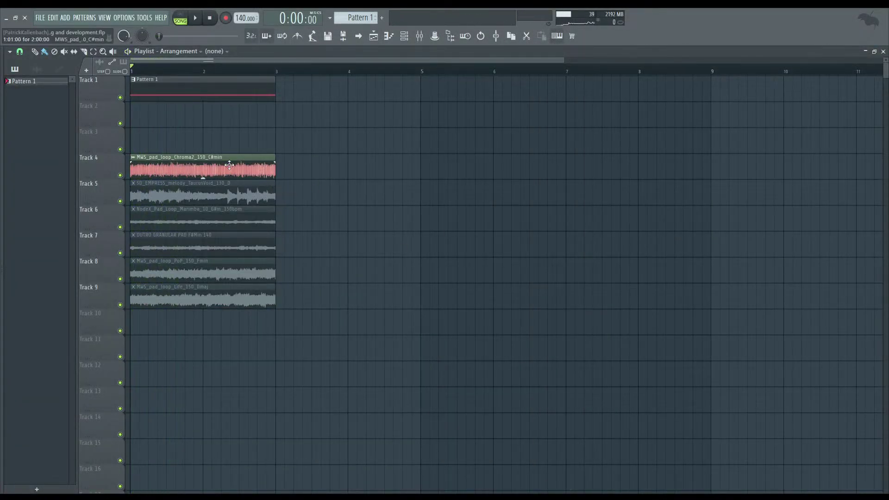
key(space)
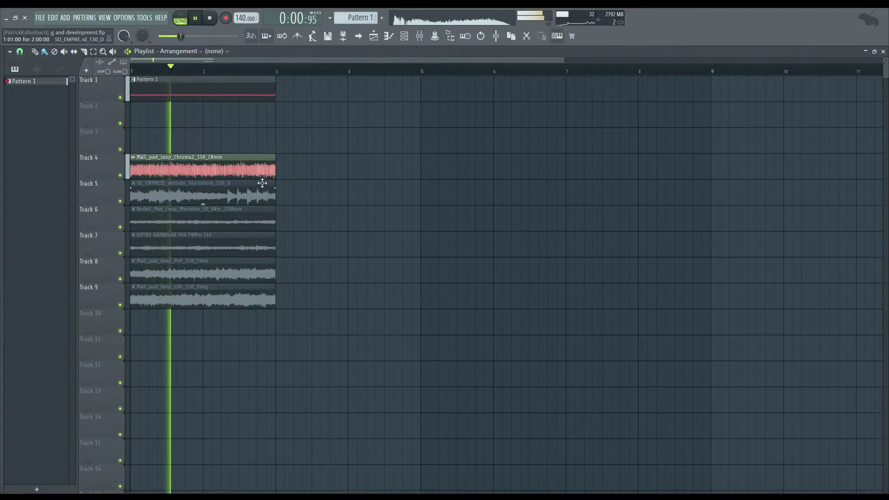
key(space)
- Switch the active loop from Chroma2 on Track 4 to the EMPRESS melody on Track 5 and play it, checking the mixer levels
alt+right_click(273, 176)
alt+right_click(275, 193)
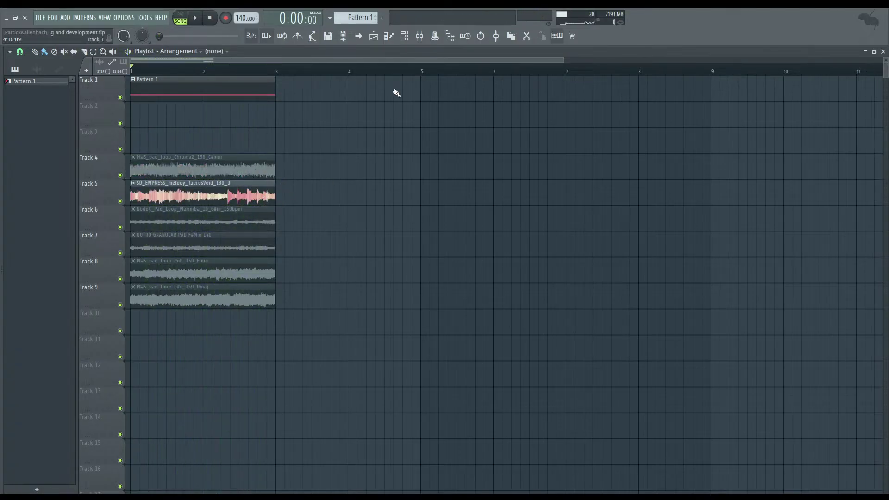
click(420, 39)
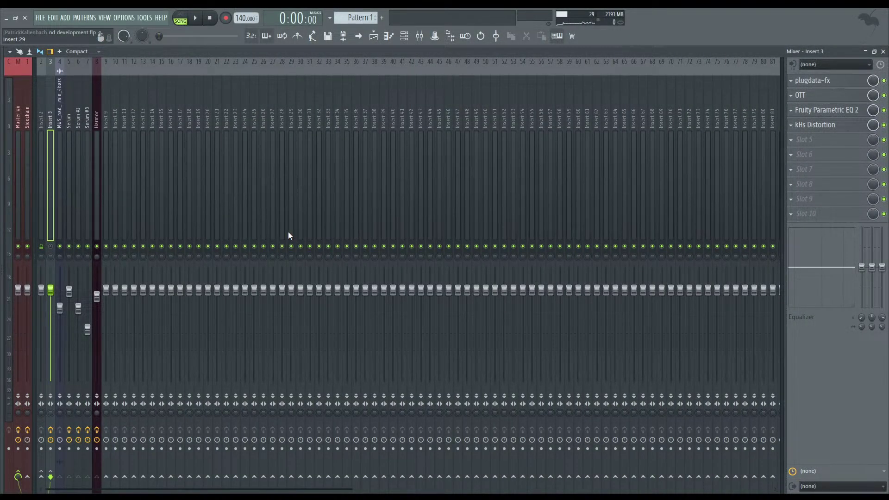
key(space)
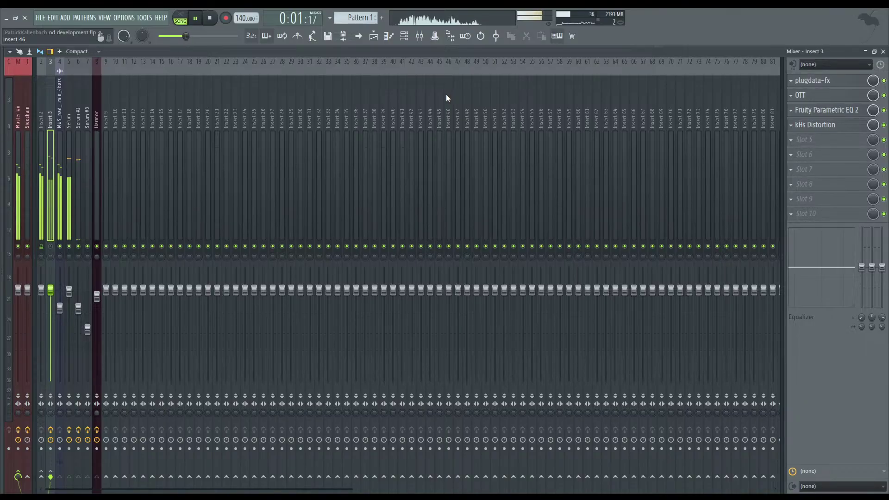
key(space)
key(space)
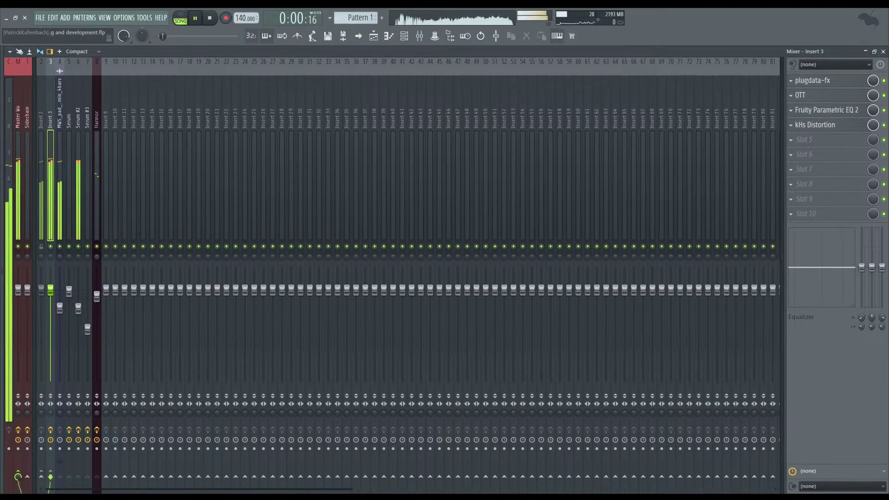
key(F5)
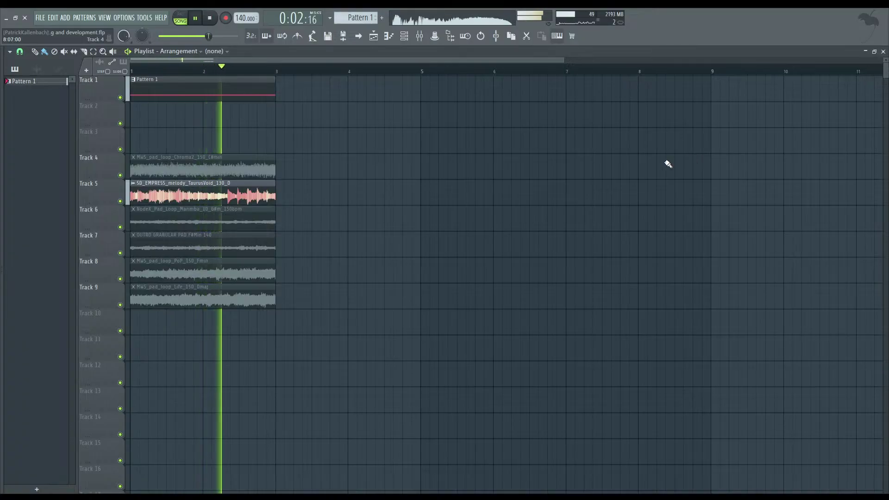
key(space)
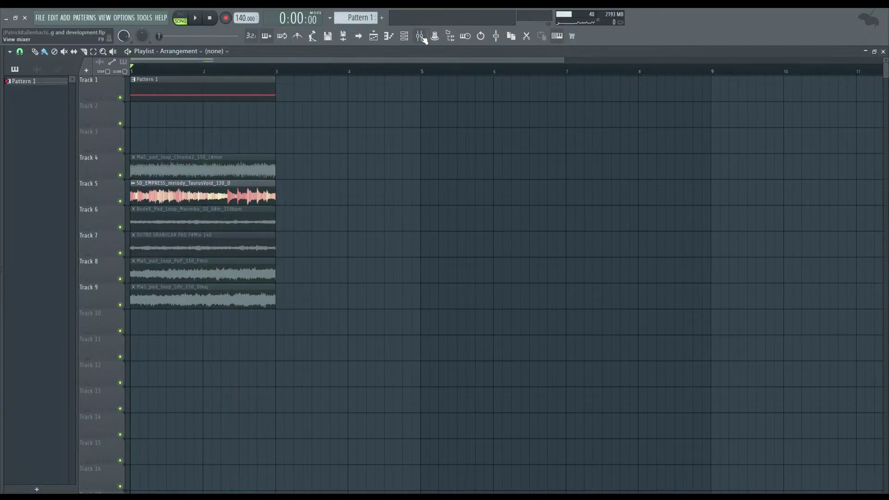
- Play the project with Chimera open on Insert 3 and its morph point at bottom-right, then close the plugin and return to the playlist
key(F9)
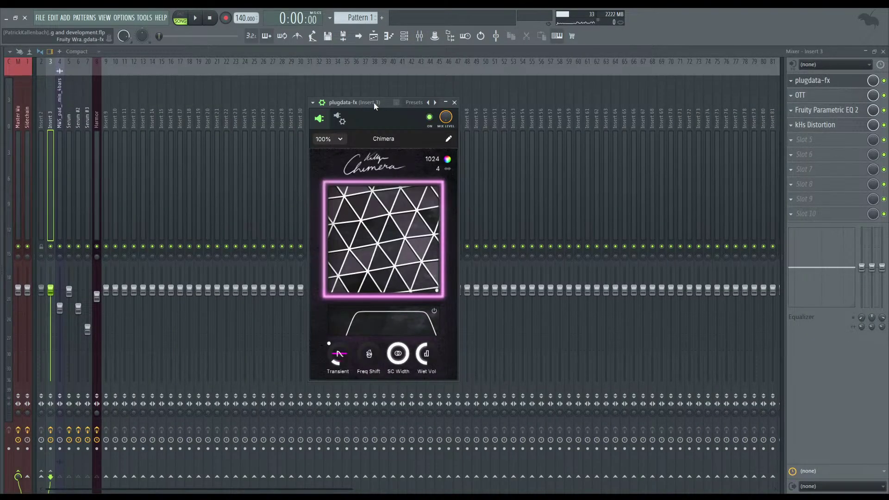
key(space)
drag(431, 287, 430, 361)
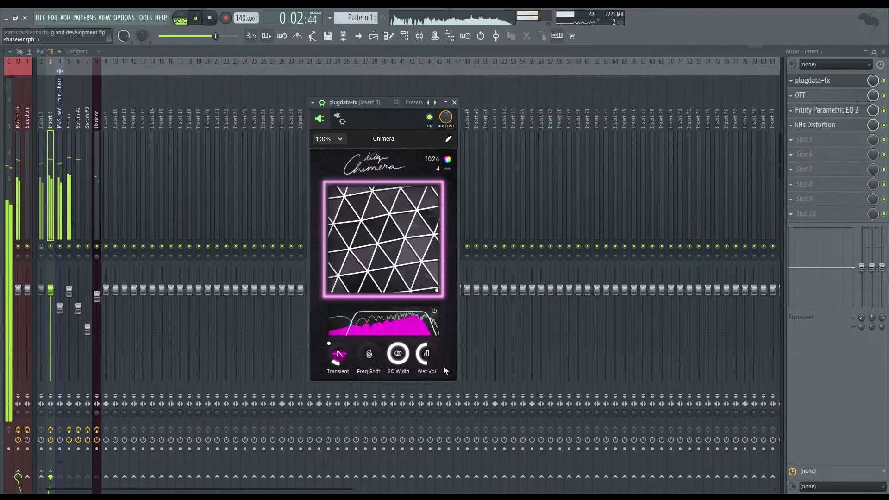
drag(369, 101, 365, 103)
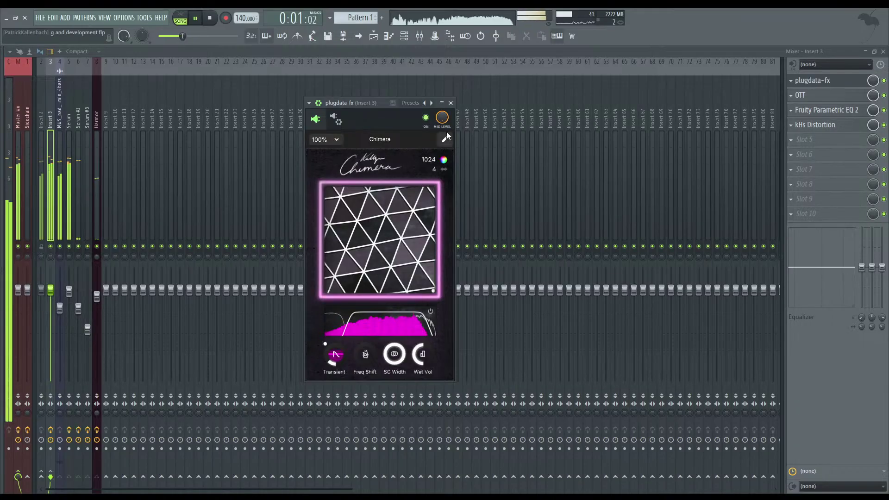
key(space)
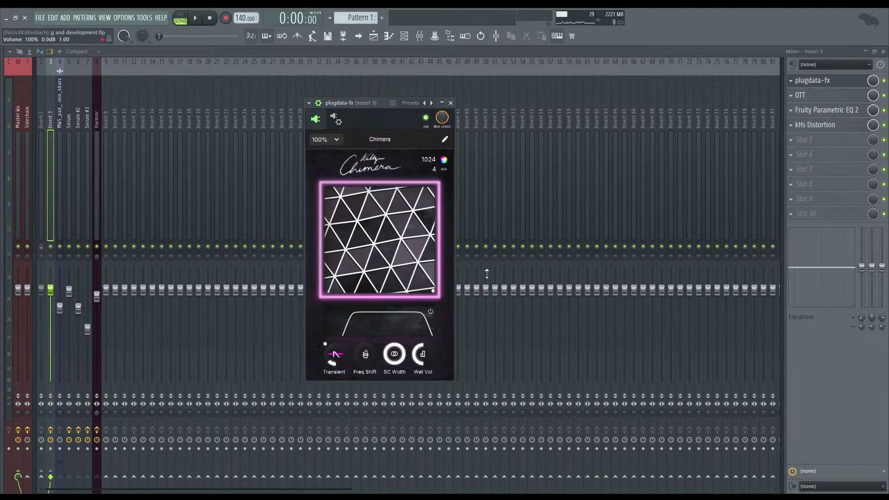
click(451, 103)
key(F5)
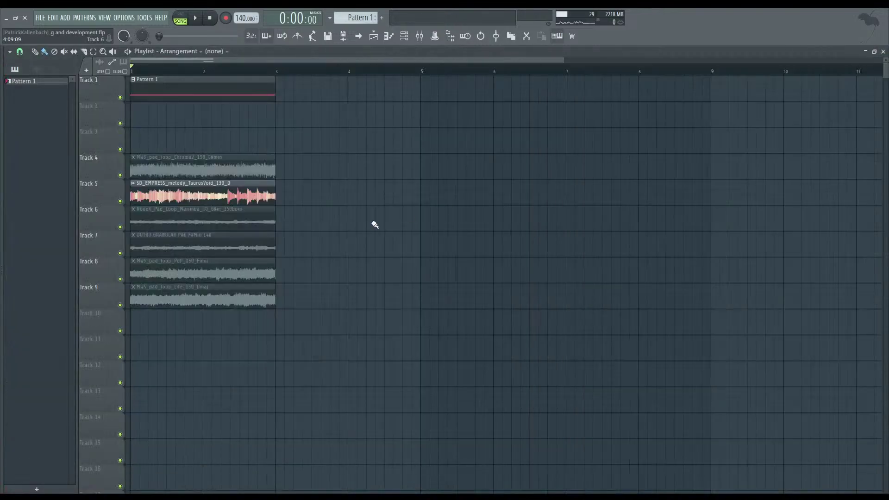
- Mute the EMPRESS melody on Track 5, unmute the NodeX Marimba pad loop on Track 6 and play the project
alt+right_click(255, 197)
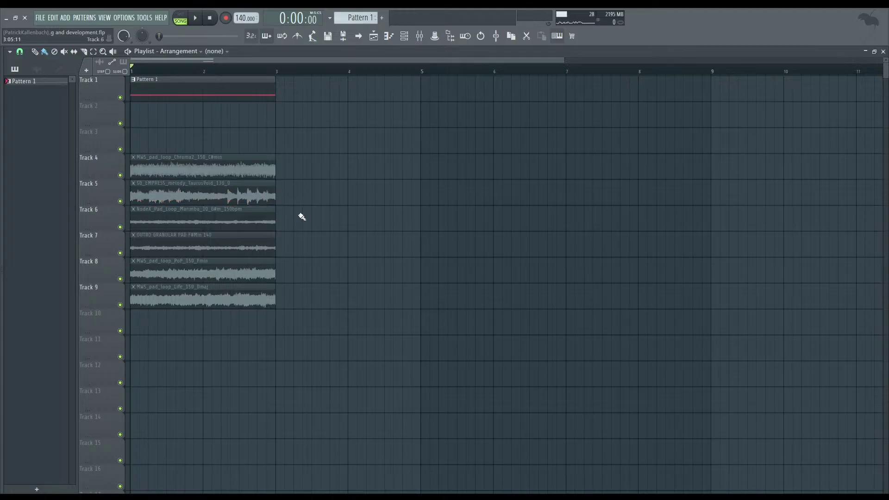
alt+right_click(201, 226)
key(space)
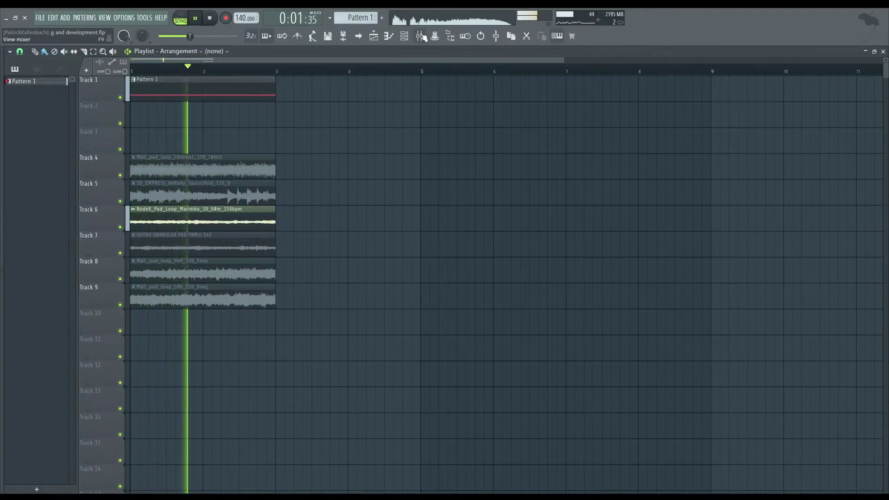
key(space)
- Bypass plugdata-fx, OTT, Fruity Parametric EQ 2 and kHs Distortion on Insert 3 and play the project without them
key(F9)
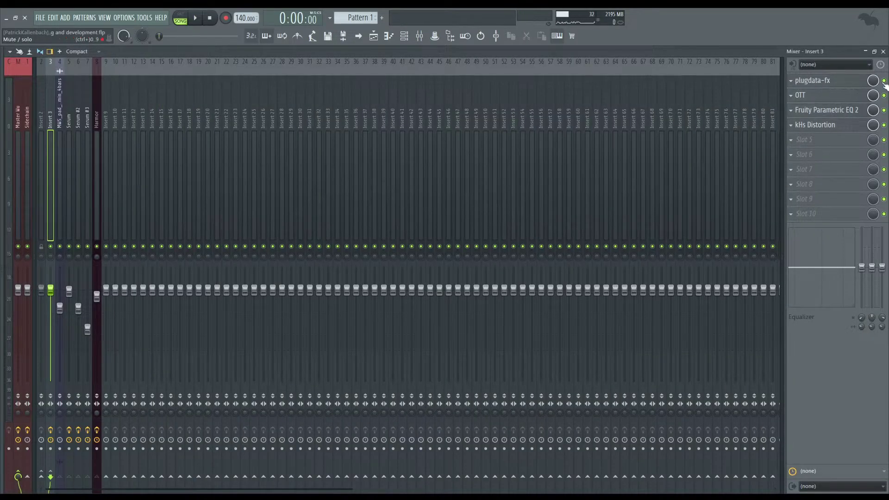
key(space)
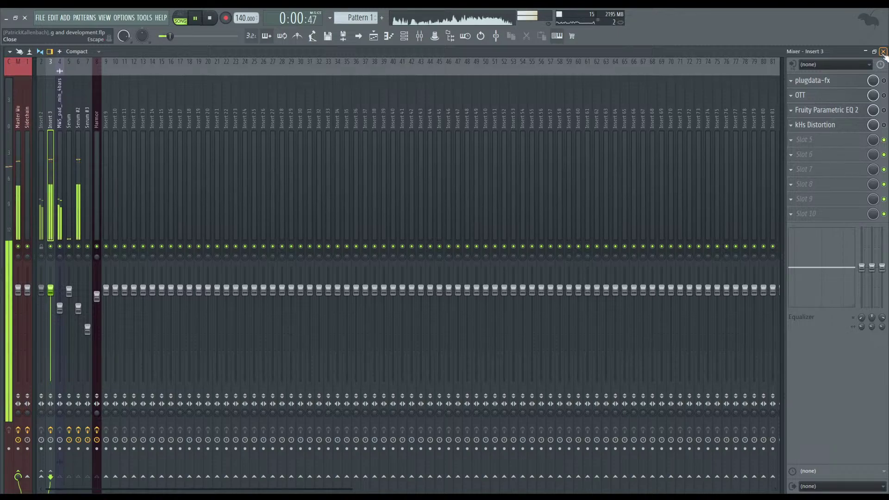
key(F5)
key(space)
- Open Serum #2 from the channel rack, reposition its window and check its effects and oscillator pages
key(F6)
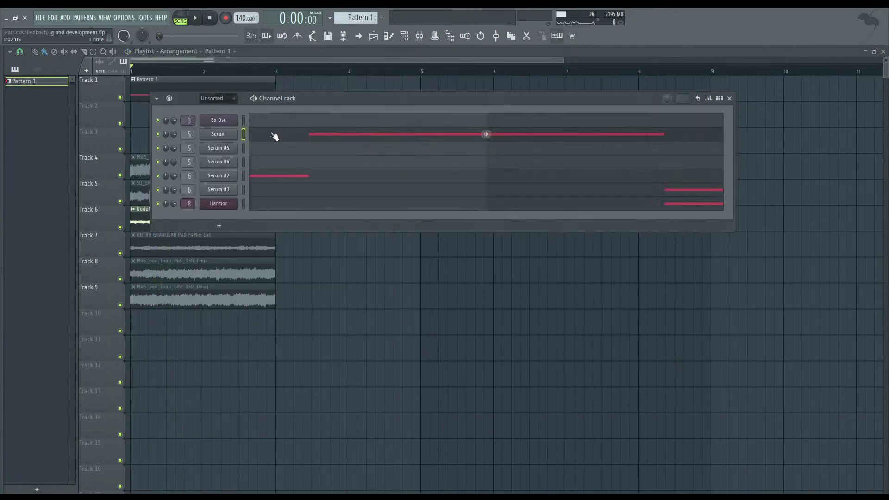
click(227, 177)
drag(343, 132, 431, 116)
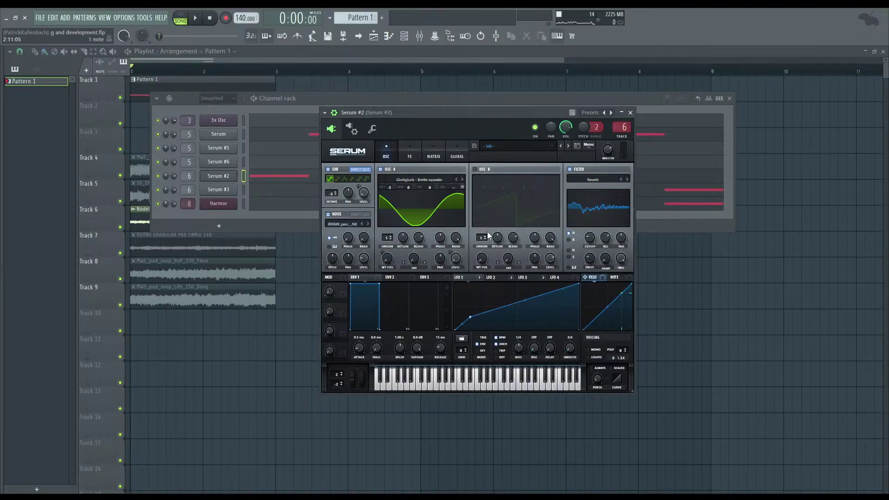
click(420, 155)
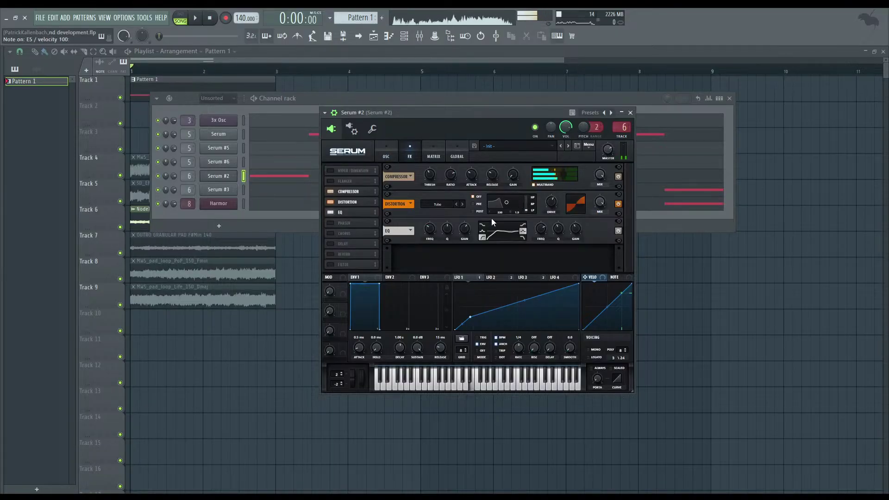
click(386, 154)
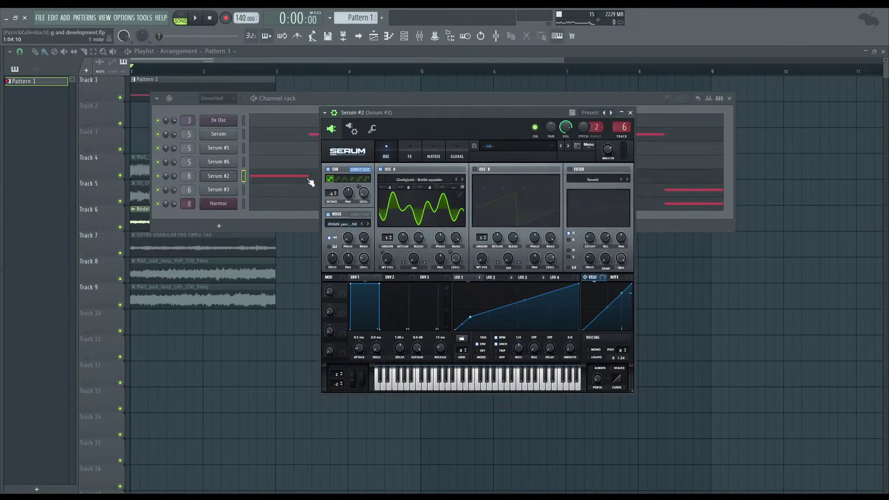
- Audition Serum #2 with the sub and noise oscillators turned off, check its effects page and turn both oscillators back on
click(328, 169)
click(328, 214)
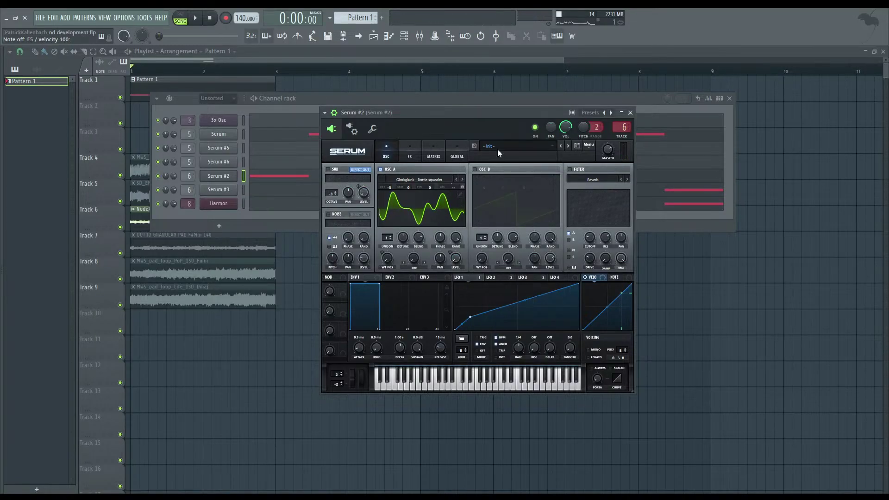
click(410, 154)
click(385, 152)
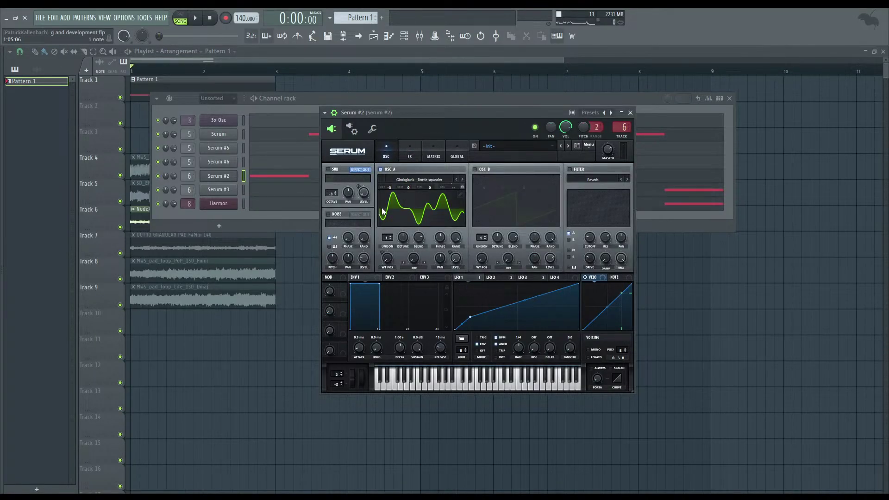
click(329, 170)
- Compare Serum #2 with its Reverb filter on and off, leaving the filter off and playing the project
click(570, 170)
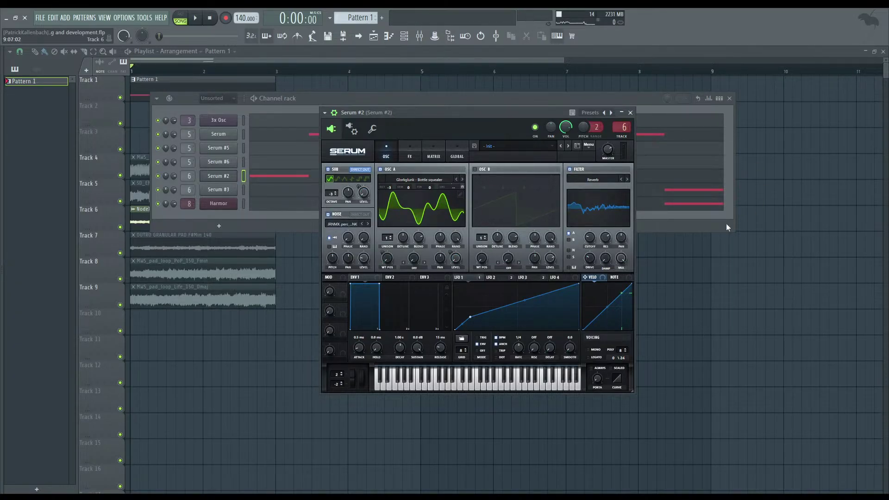
click(569, 170)
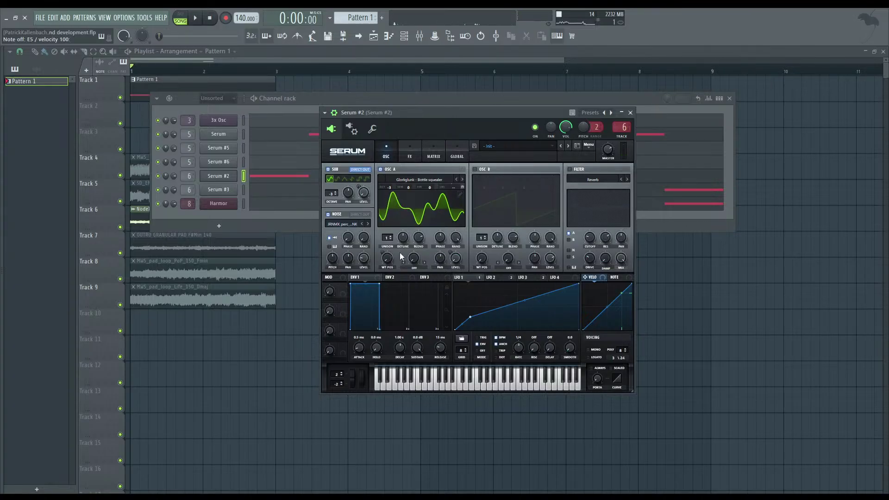
key(space)
key(space)
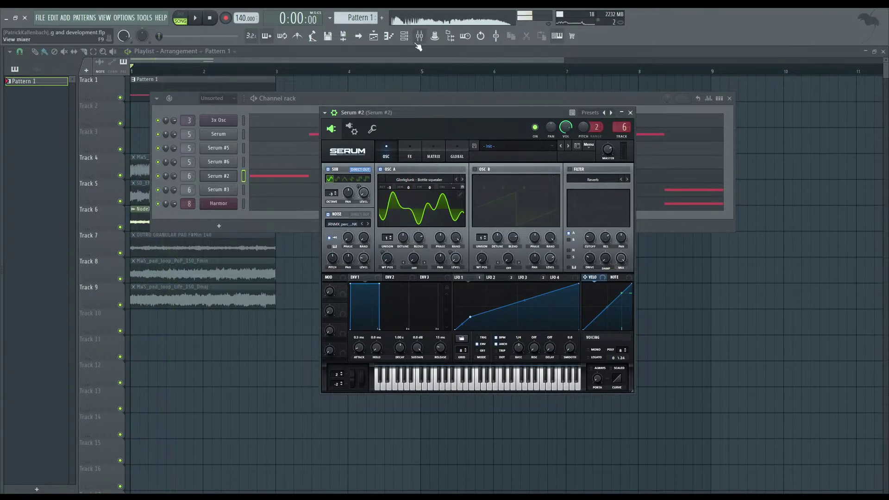
- Re-enable all four effects on Insert 3, play the project with them and close the mixer
click(419, 45)
click(54, 101)
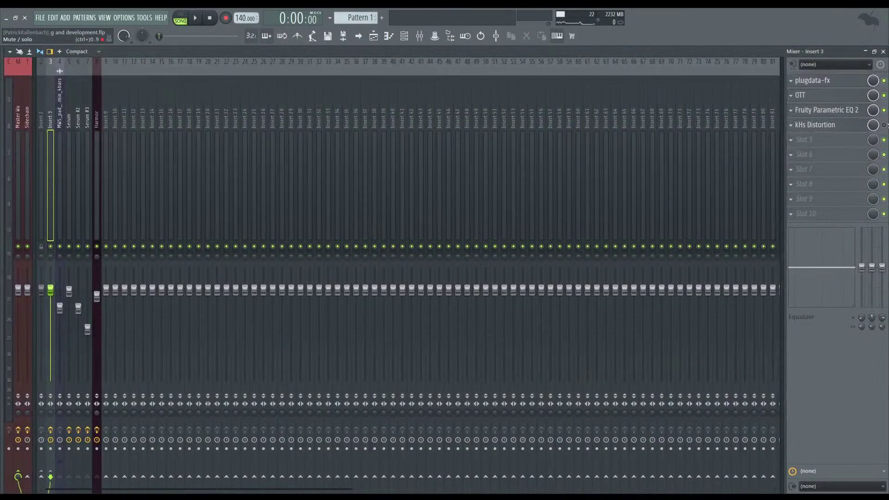
click(884, 125)
key(space)
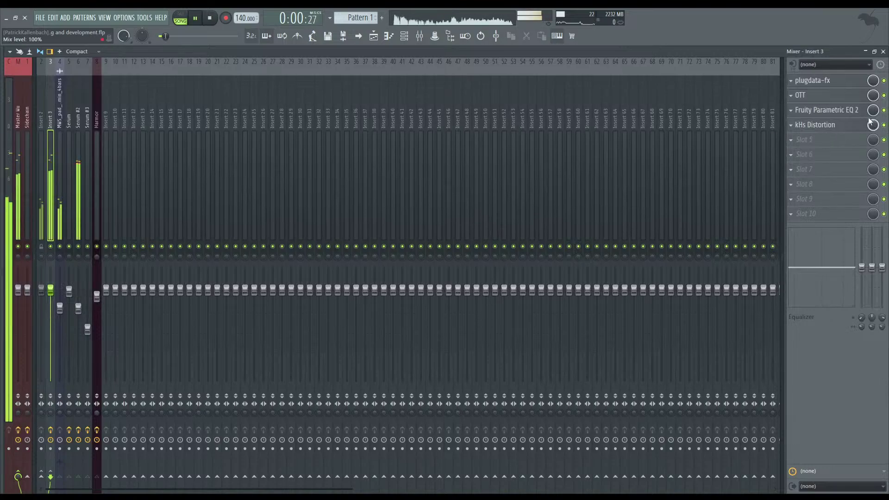
click(884, 52)
key(space)
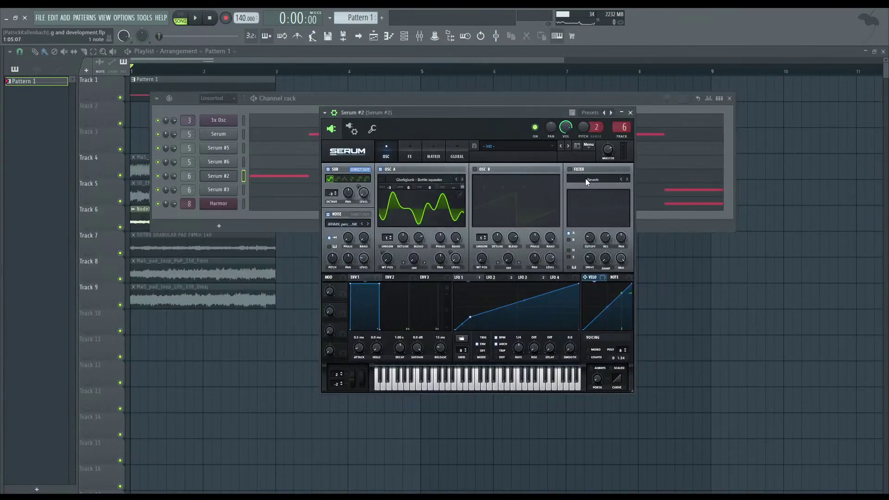
- Turn Serum #2's Reverb filter back on, play the project and close the instrument
click(569, 170)
key(space)
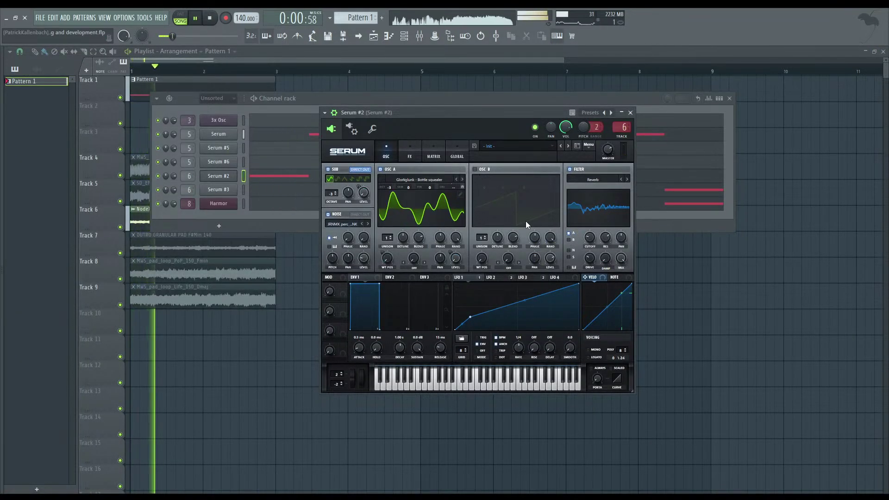
key(space)
click(630, 113)
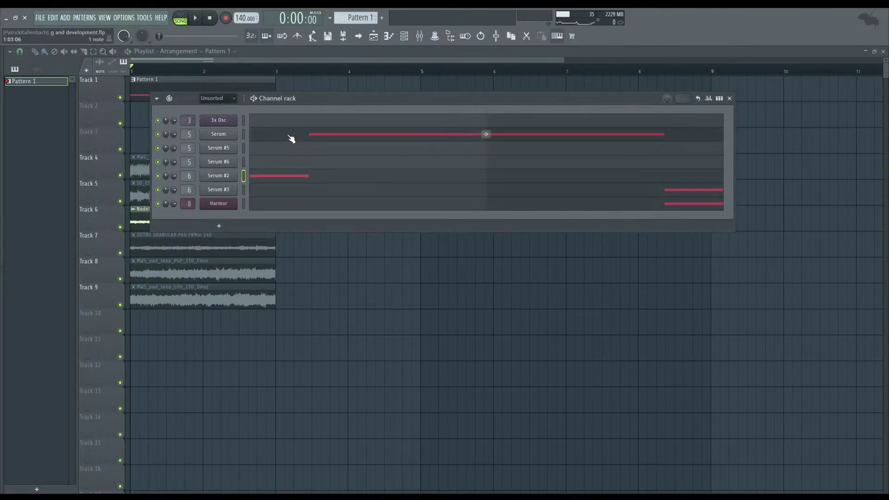
- Check the Serum mixer track's effect chain, bypass plugdata-fx on Insert 3 and close the mixer
click(419, 36)
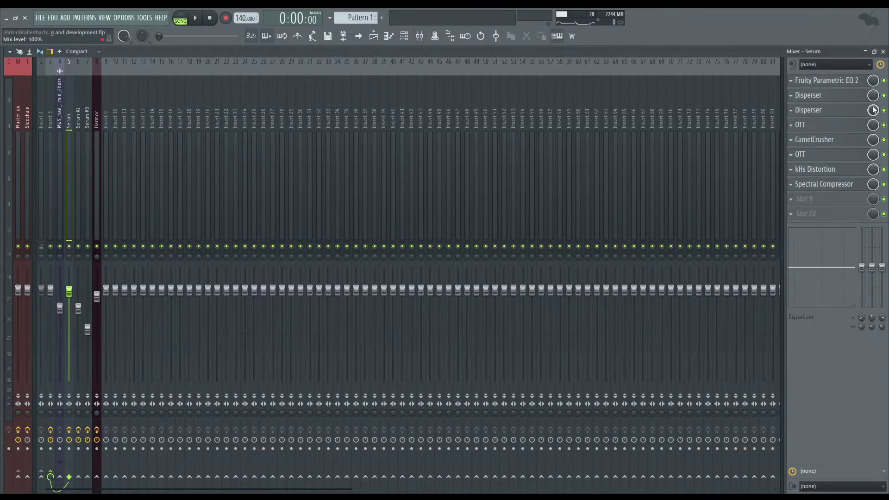
click(52, 112)
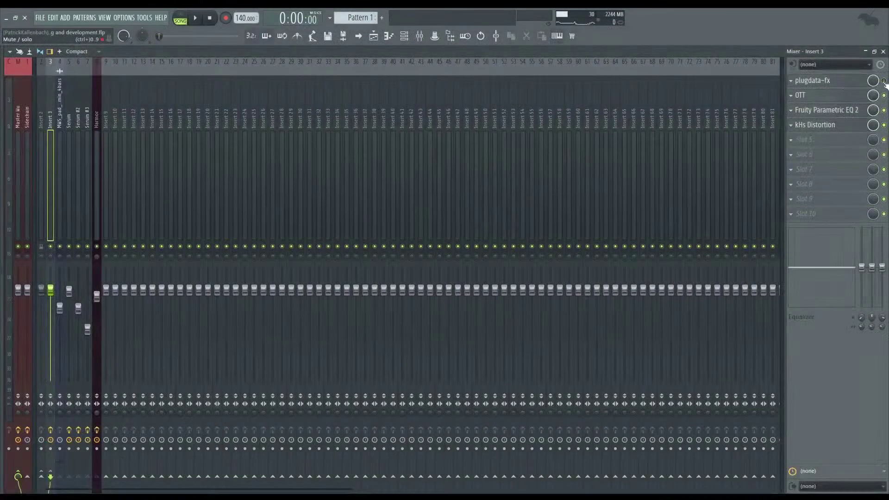
click(876, 53)
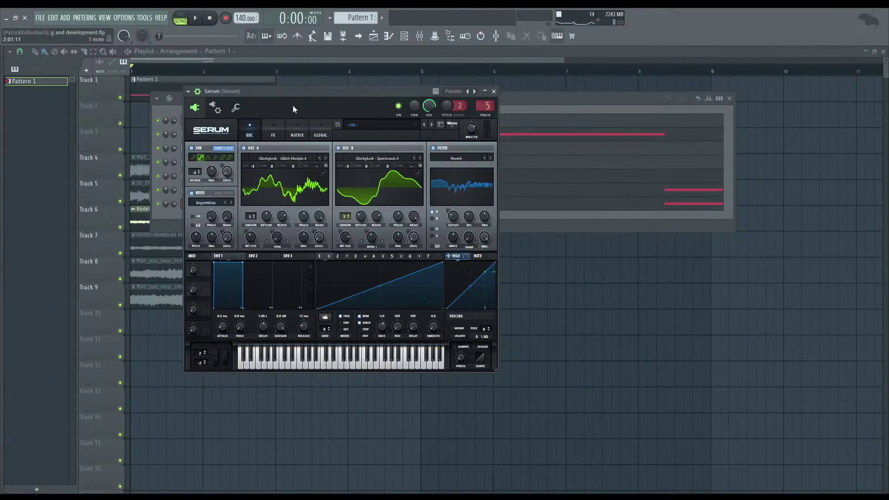
- Audition the Serum patch and isolate oscillator B by turning off oscillator A, Sub and Noise
drag(293, 107, 371, 114)
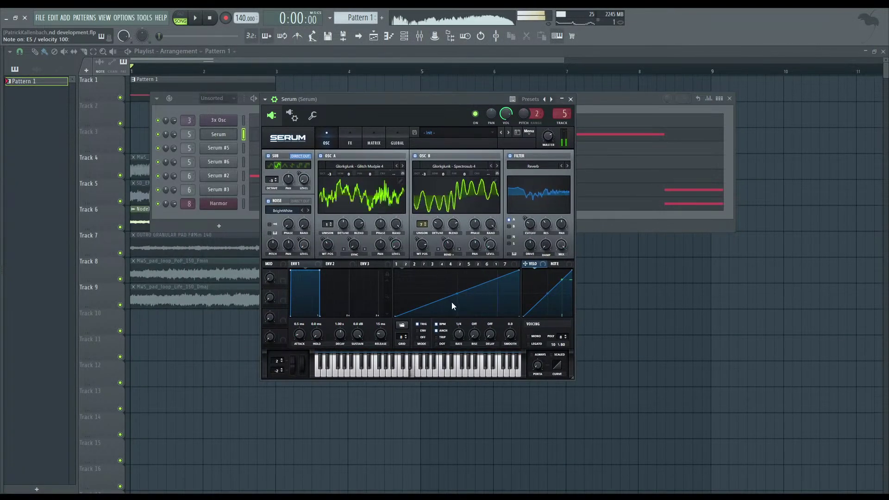
right_click(422, 271)
click(464, 272)
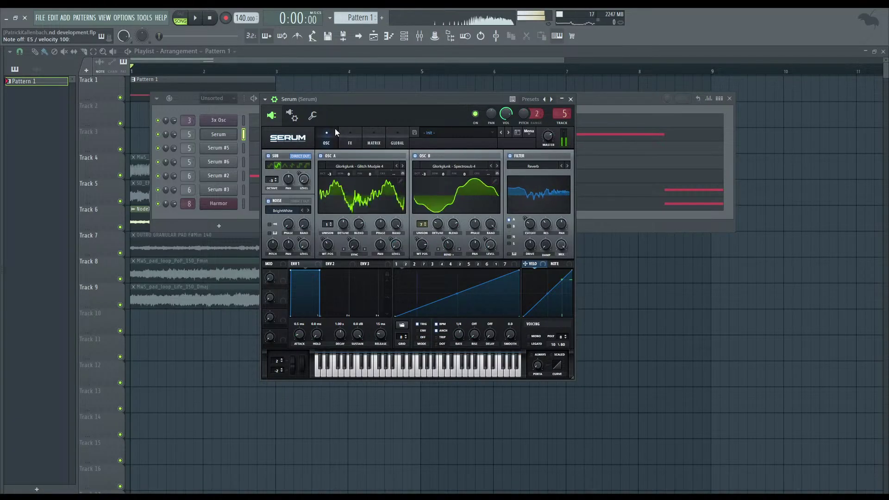
click(320, 156)
click(268, 156)
click(268, 200)
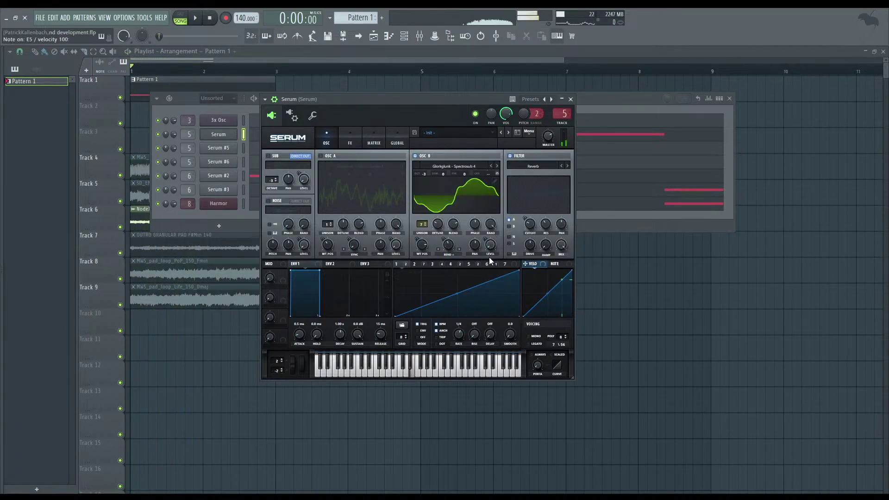
- Switch Serum from oscillator B to oscillator A alone, audition it and look through the LFO shapes up to LFO 6
click(415, 155)
click(320, 156)
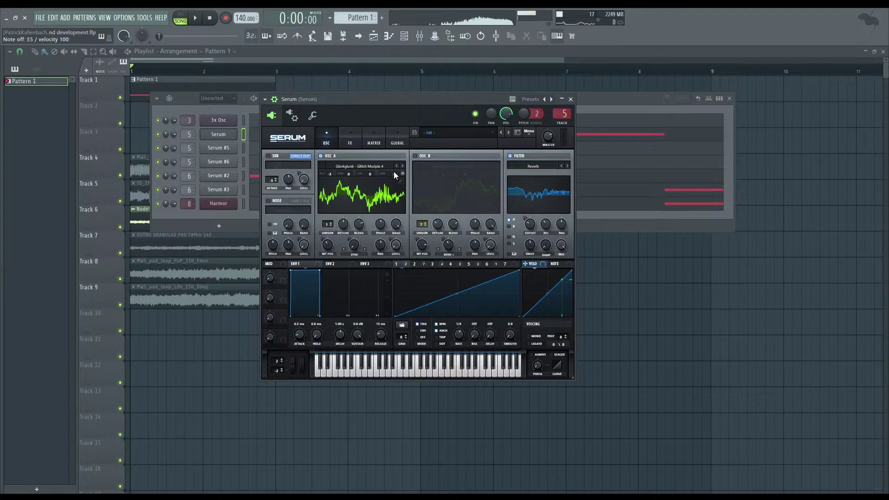
click(415, 264)
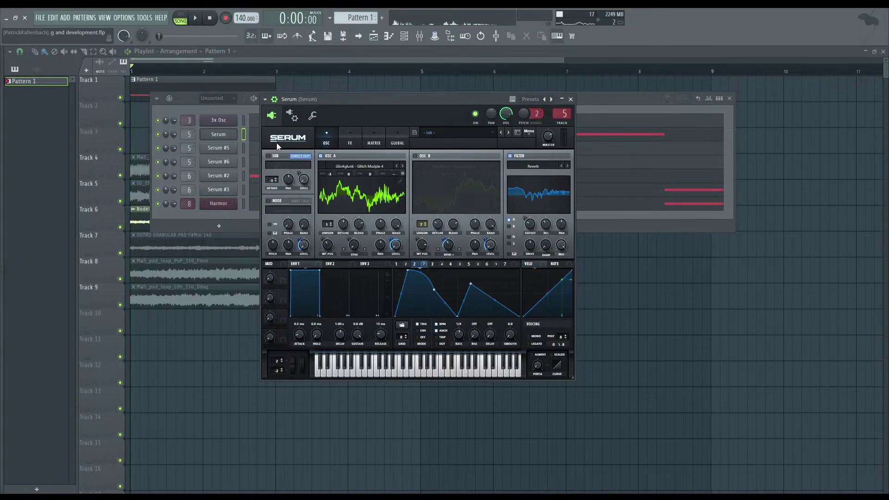
click(451, 264)
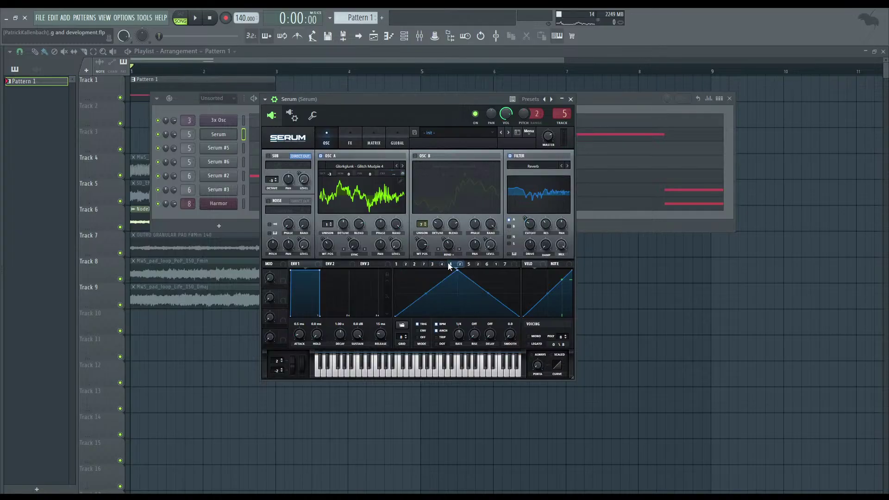
click(474, 263)
click(488, 264)
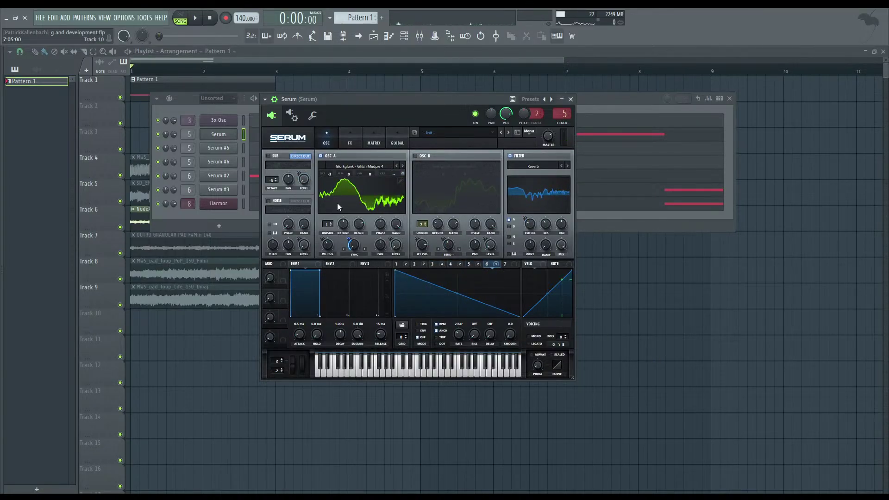
- Turn Serum's Sub and oscillator B back on, review the whole effects rack and close the instrument
click(268, 156)
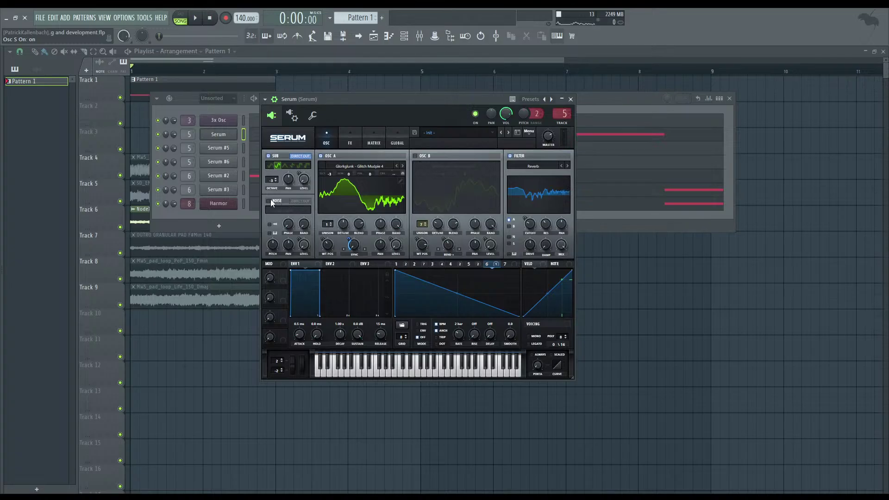
click(415, 156)
click(355, 138)
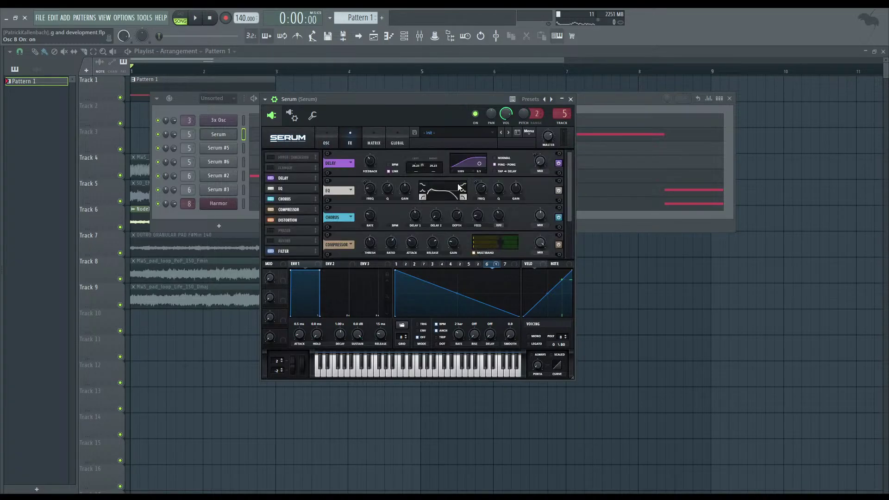
drag(568, 162, 573, 204)
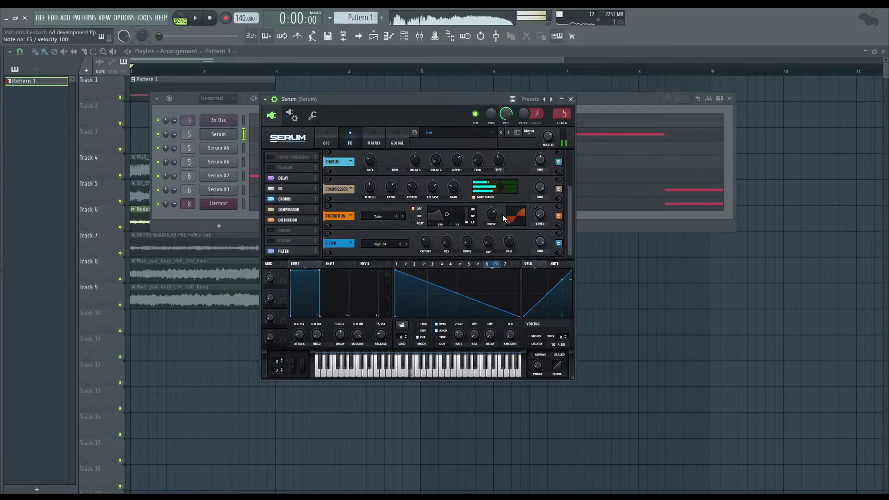
click(570, 99)
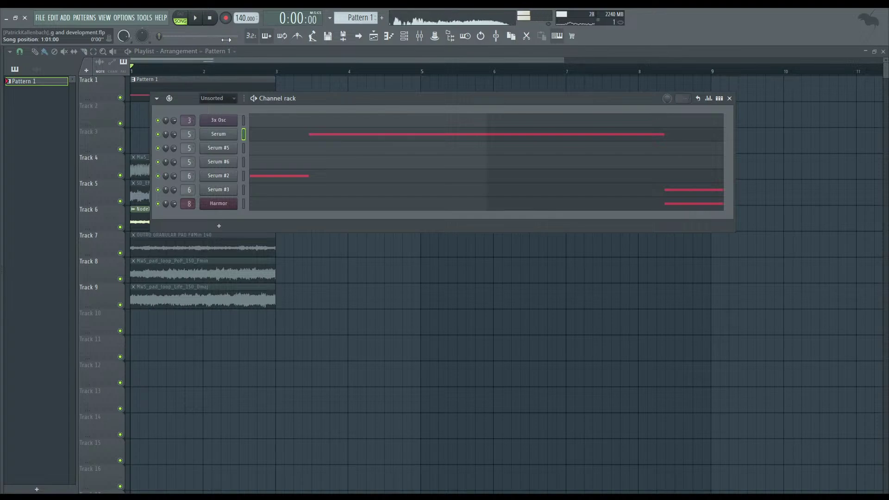
- Play the project, stop it, and inspect the Serum #3 and Harmor instruments, closing each
key(space)
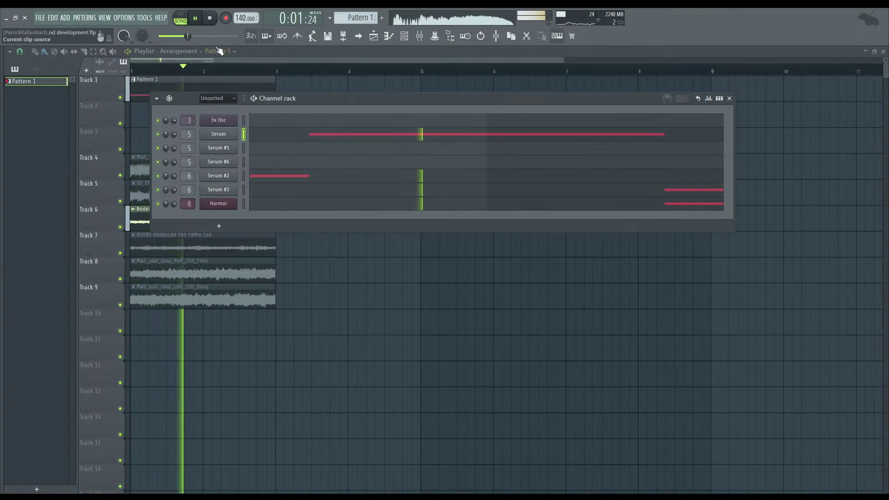
click(214, 21)
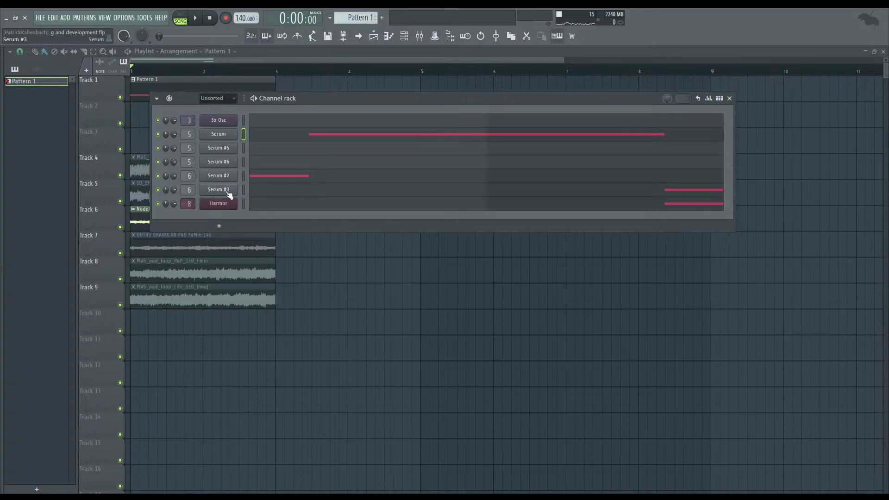
click(227, 191)
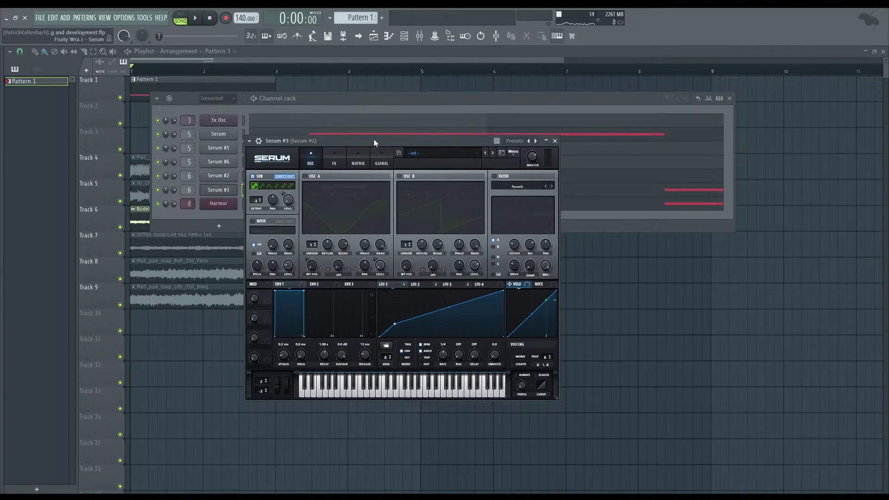
drag(374, 140, 493, 114)
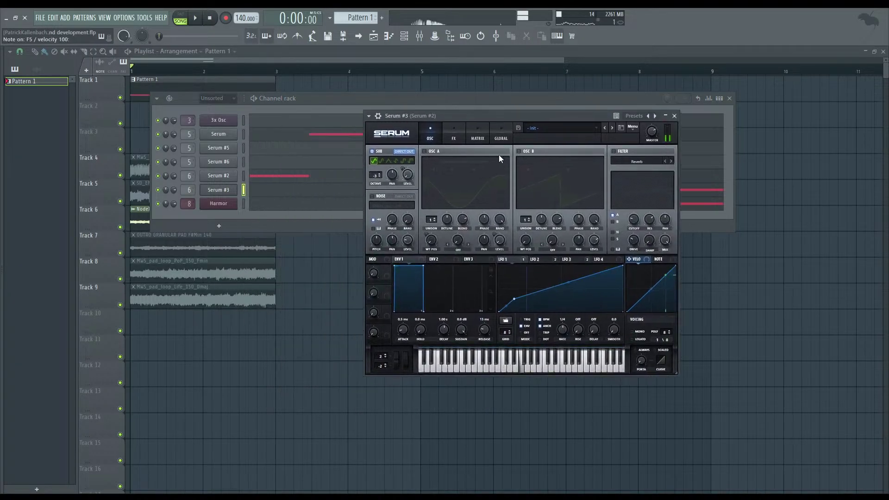
click(674, 116)
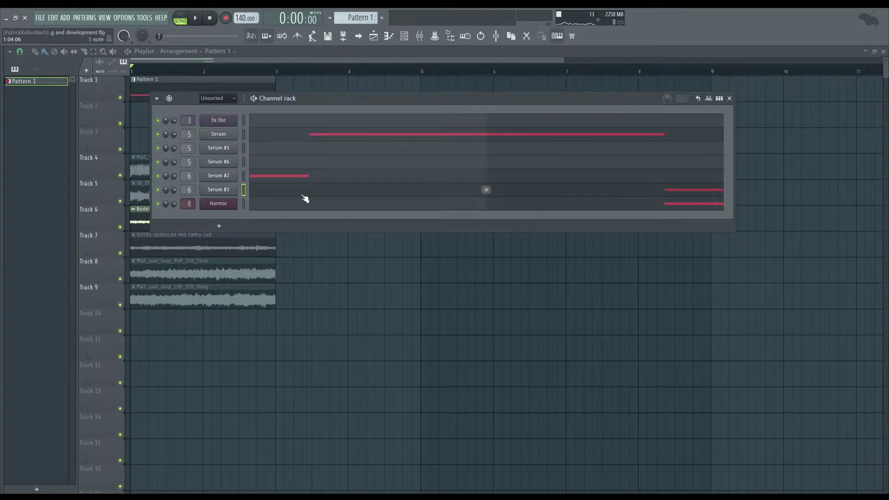
click(218, 203)
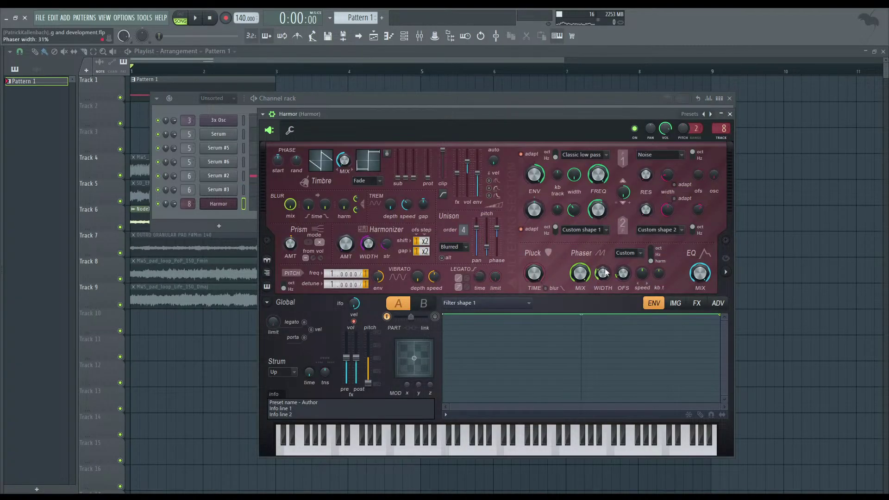
click(797, 249)
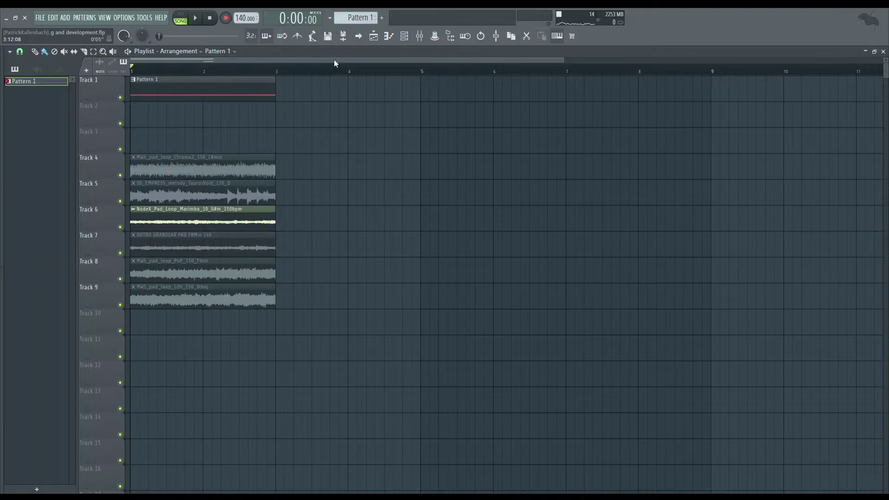
- Play the project and loop the last beat of bar 2 in the playlist
click(403, 37)
key(space)
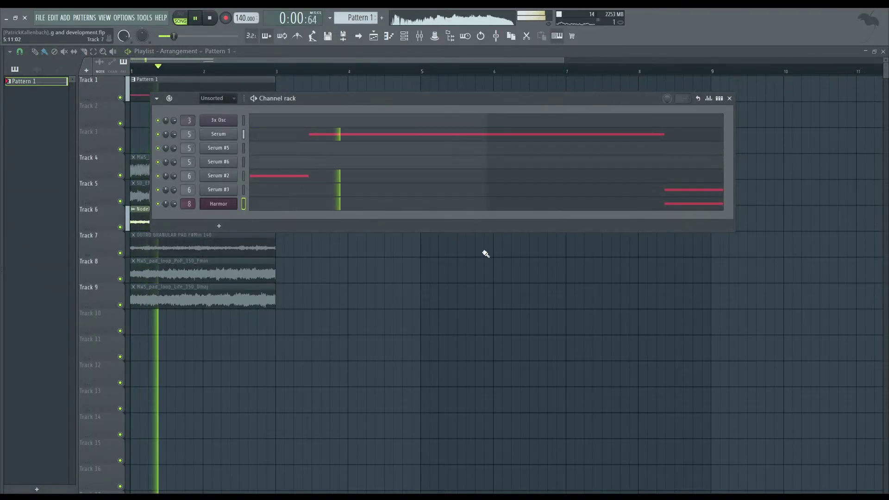
key(F6)
ctrl+scroll(256, 130, up, 3)
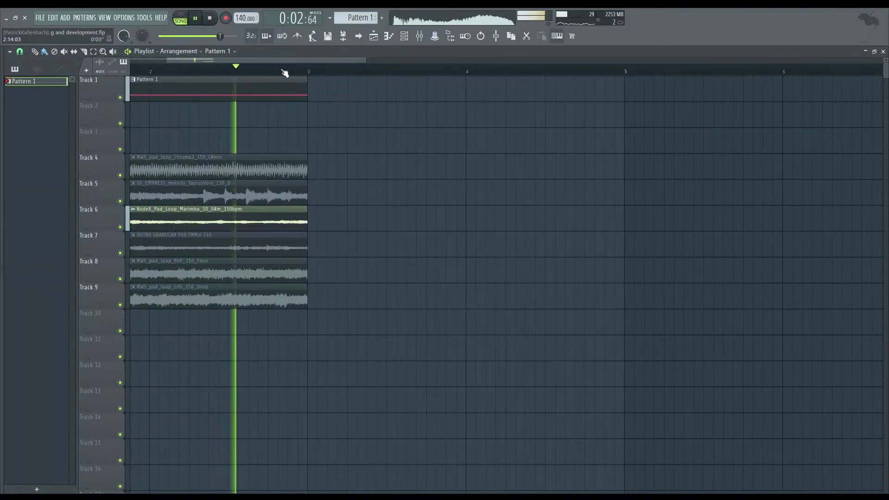
drag(274, 69, 306, 71)
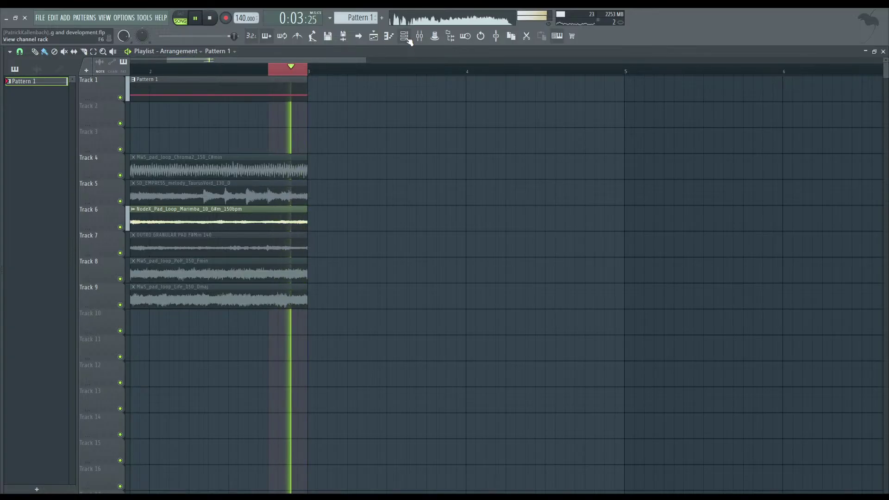
- Check the Harmor mixer track's effect chain, stop playback, close the mixer and clear the playlist time selection
click(419, 36)
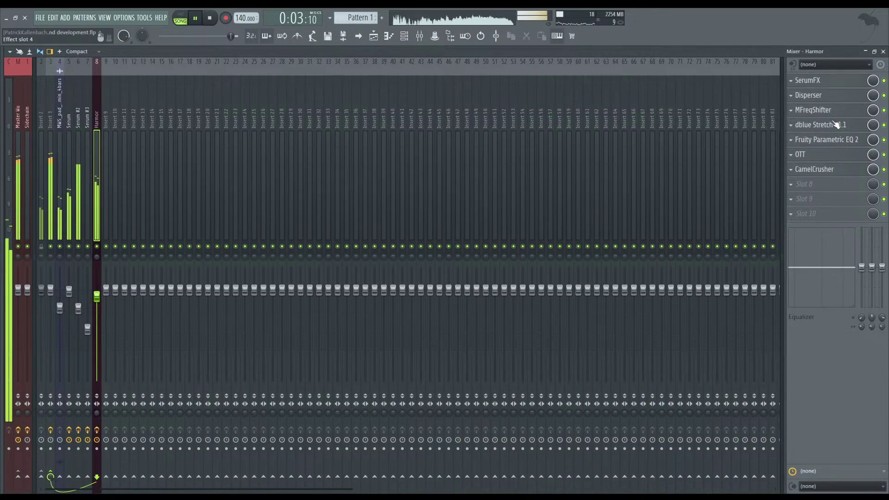
key(space)
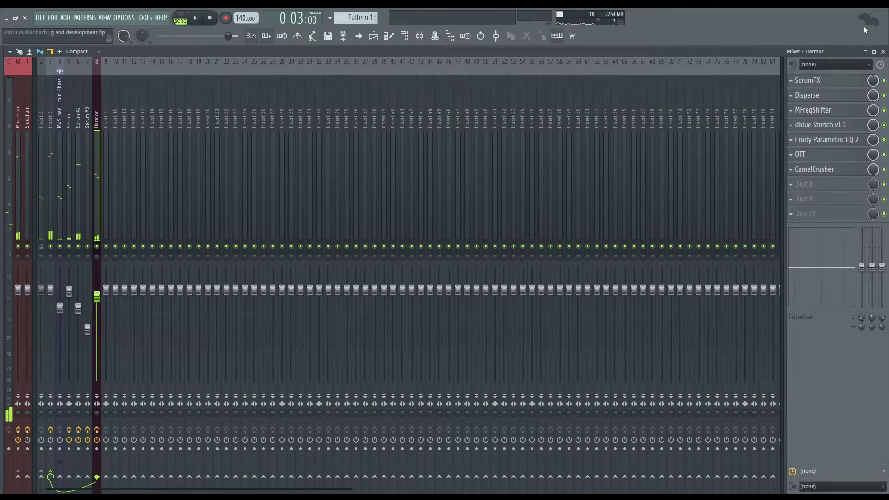
click(883, 52)
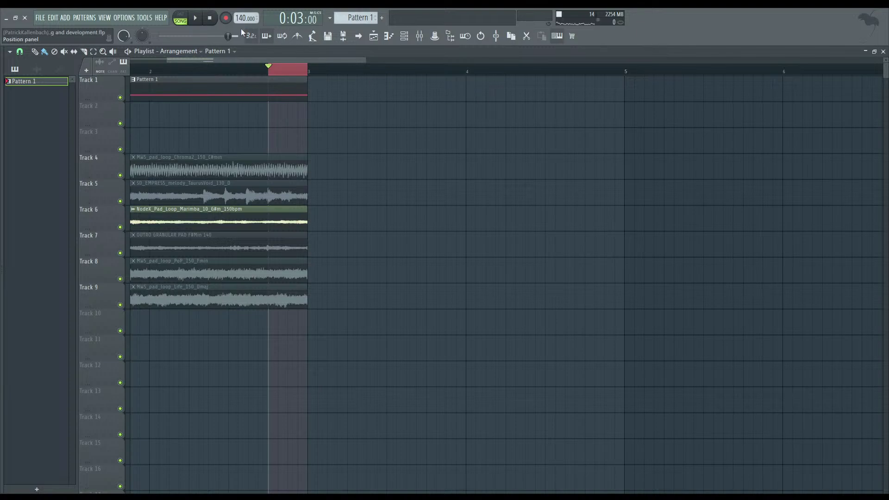
click(317, 68)
- Enable plugdata-fx on Insert 3, check Chimera's display in its plugin window and close the mixer
click(410, 38)
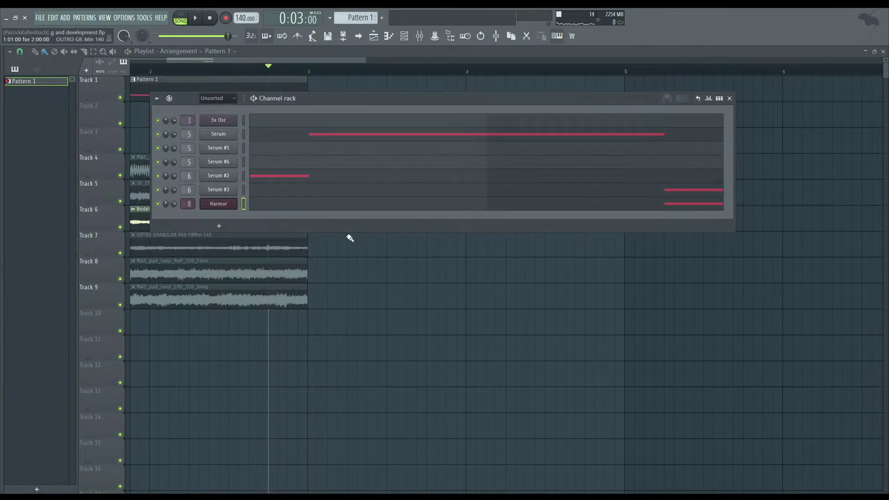
click(418, 38)
click(50, 121)
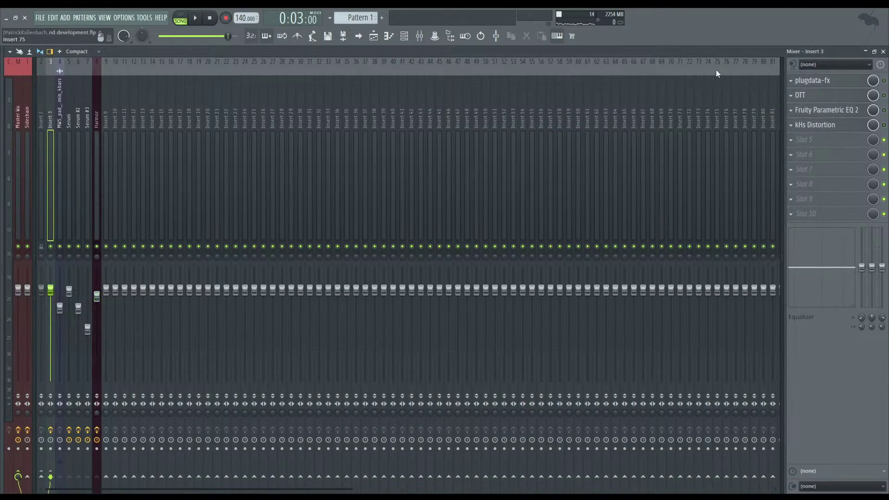
click(820, 80)
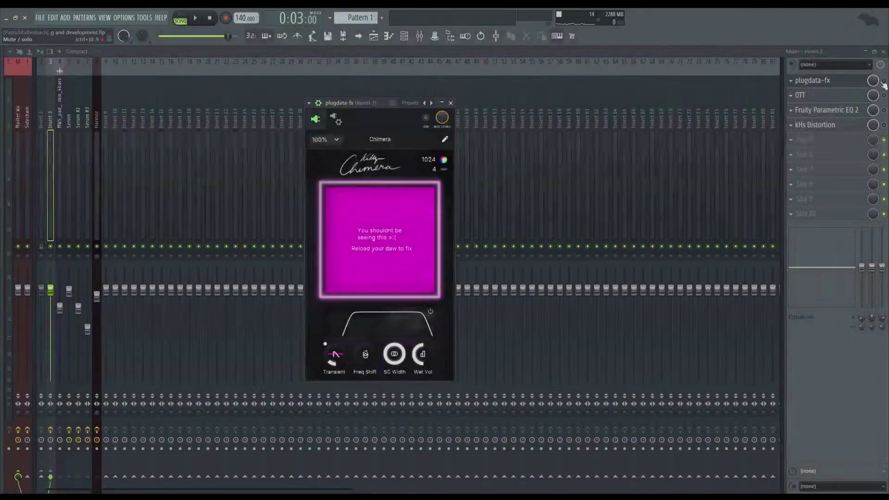
click(814, 82)
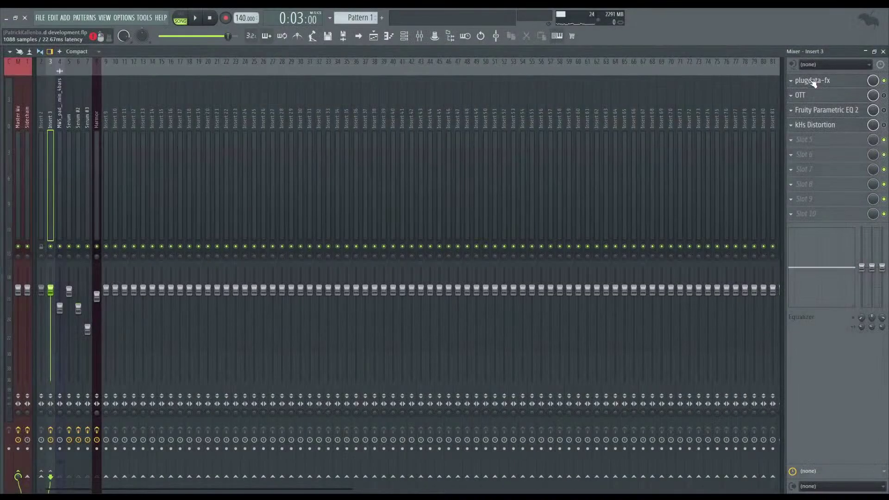
click(814, 82)
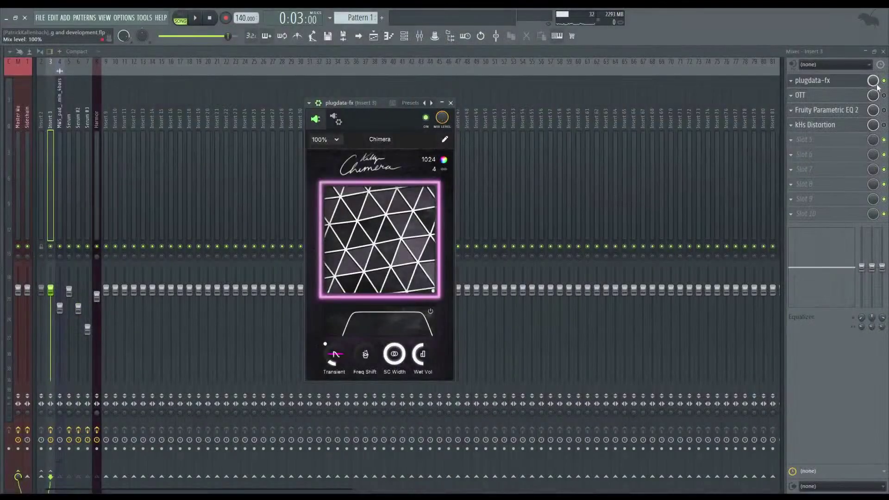
click(854, 82)
click(883, 51)
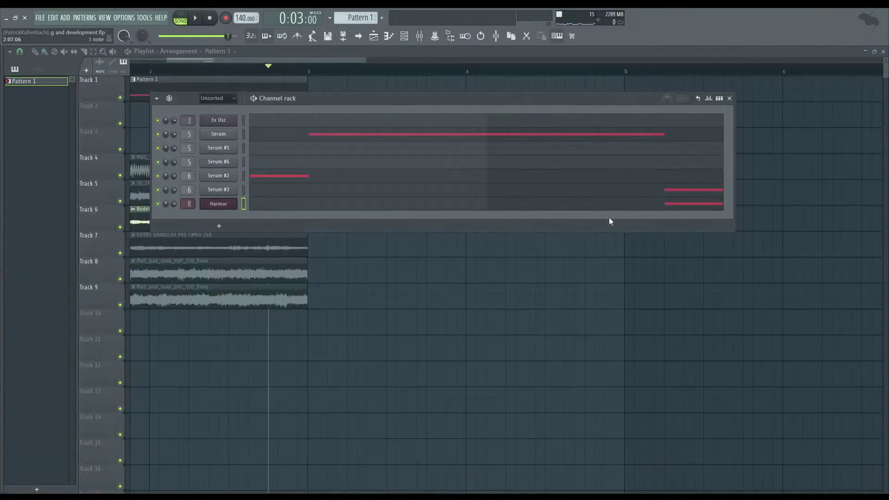
- Open chimera demo project.flp, discarding the changes to chimera testing and development.flp
key(F6)
click(40, 19)
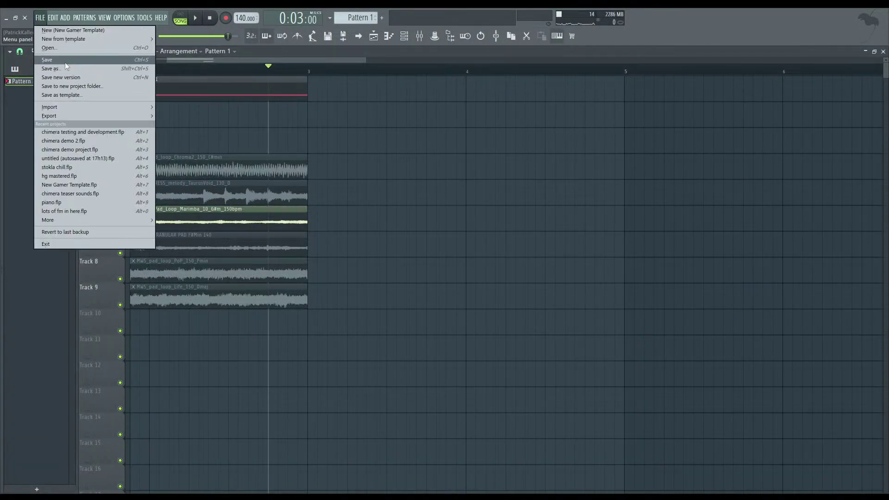
click(60, 49)
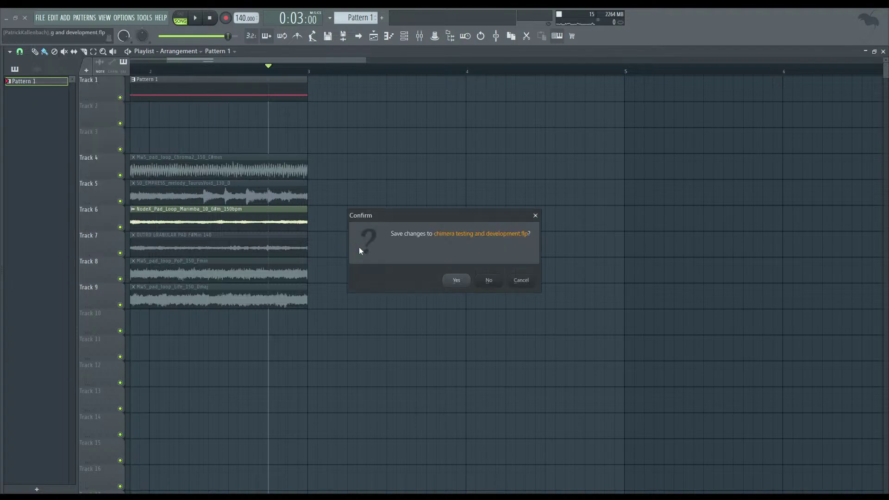
click(489, 281)
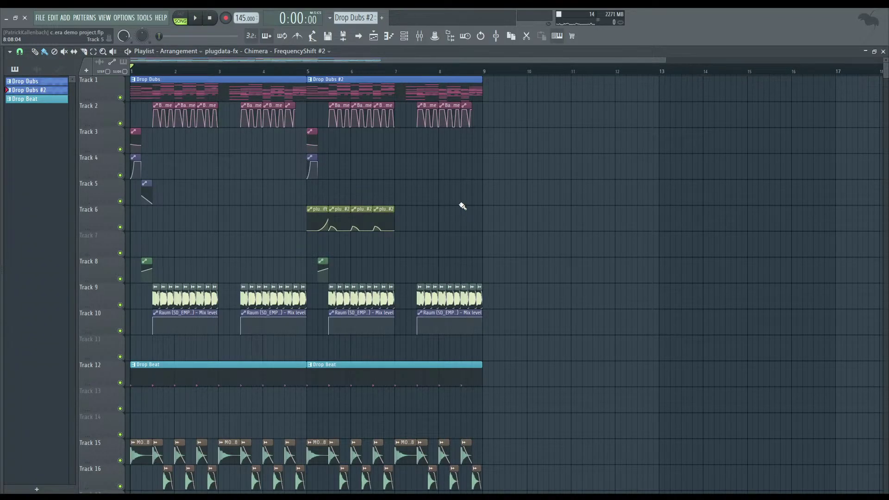
- Show the effect chain of the Dubs track in the mixer
key(F9)
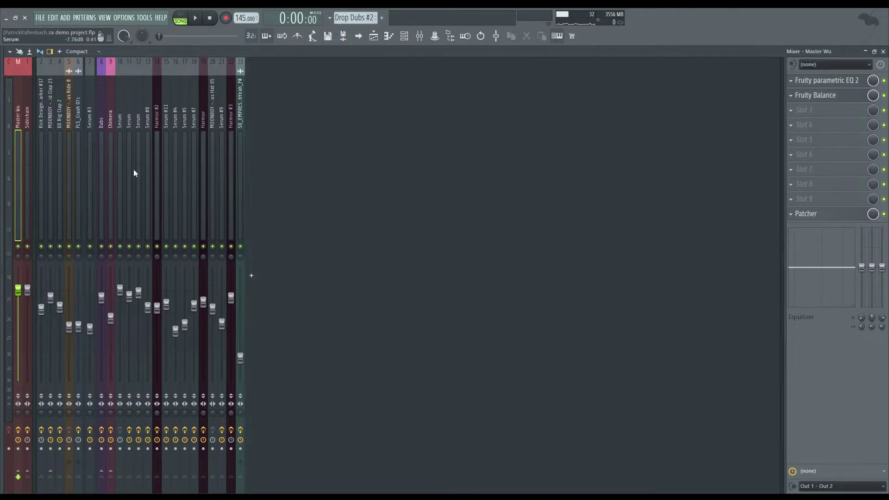
click(97, 108)
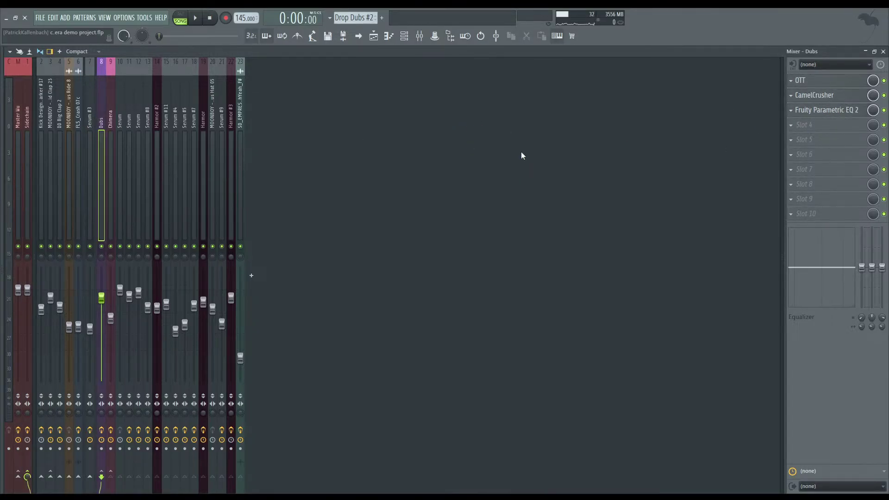
- Reset the interface zoom of plugdata-fx on the Chimera track by switching to 75% and back to 100%, and close its window
click(110, 107)
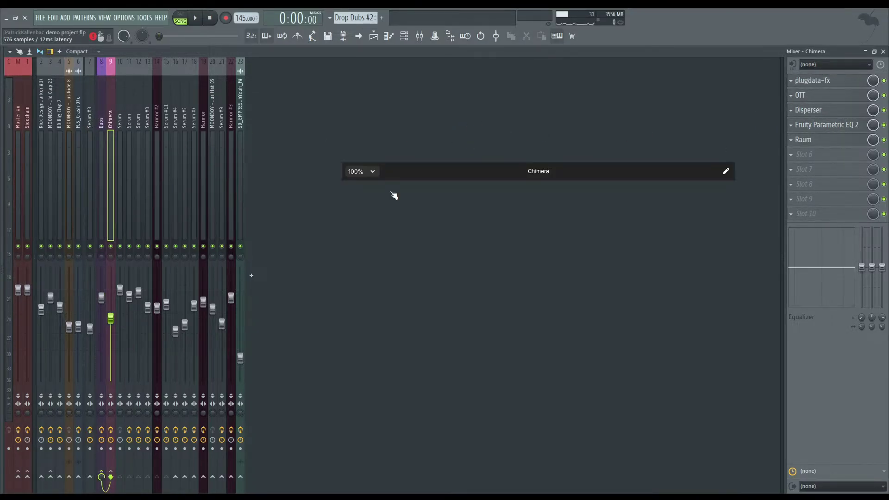
click(362, 172)
click(360, 199)
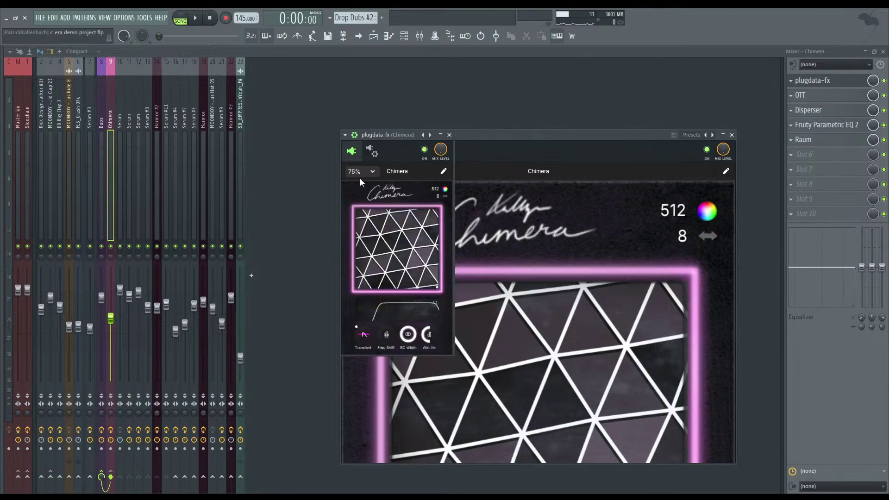
click(362, 172)
click(365, 214)
click(487, 135)
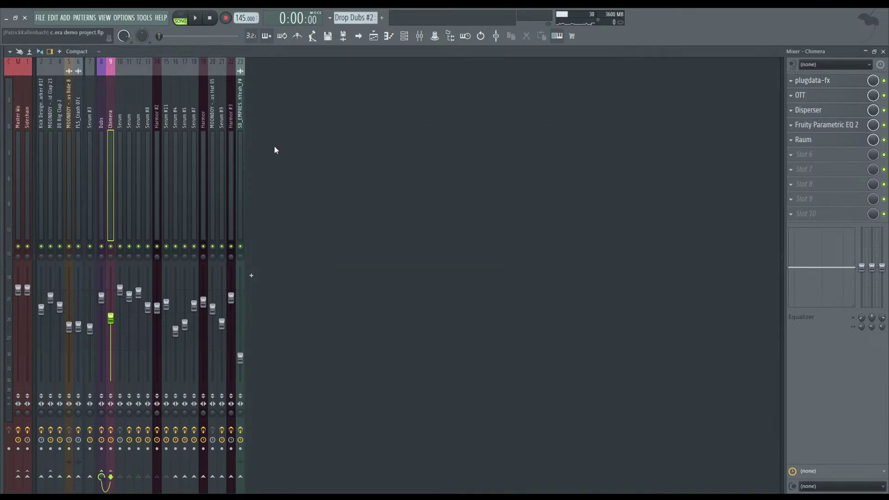
- Solo the Chimera mixer track with its routed tracks and listen to the start of the arrangement
right_click(111, 247)
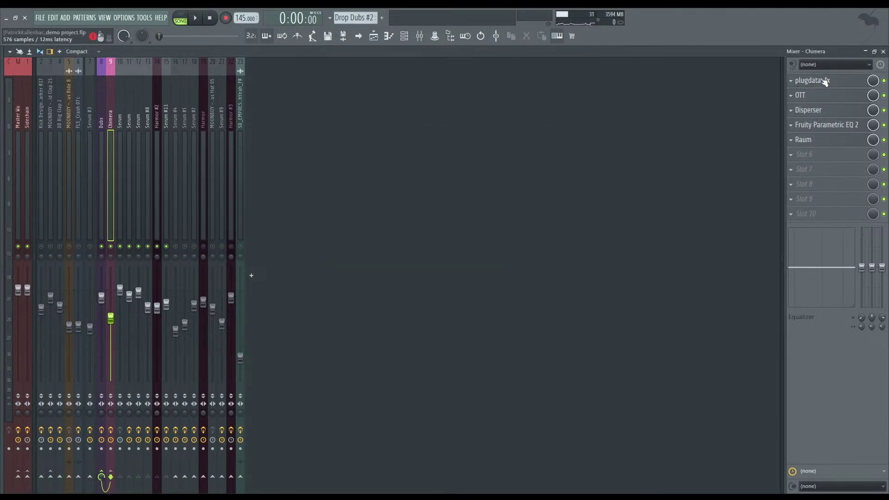
click(487, 135)
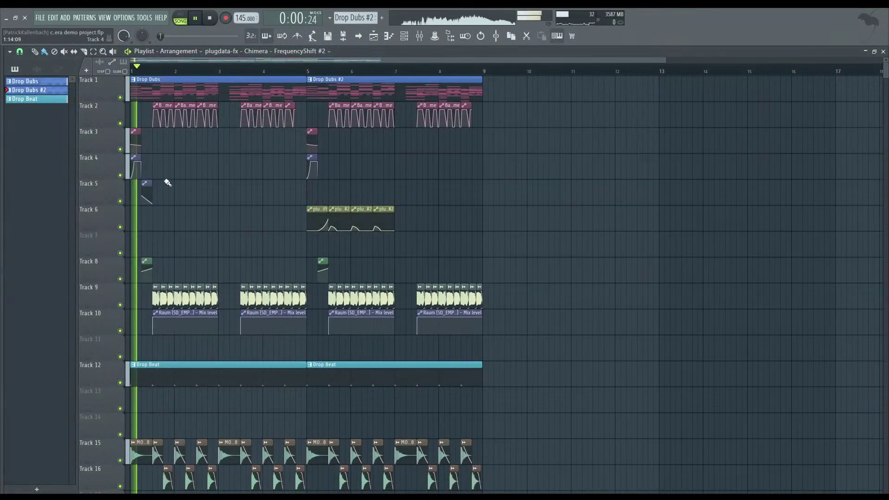
scroll(175, 178, up, 3)
scroll(255, 215, down, 2)
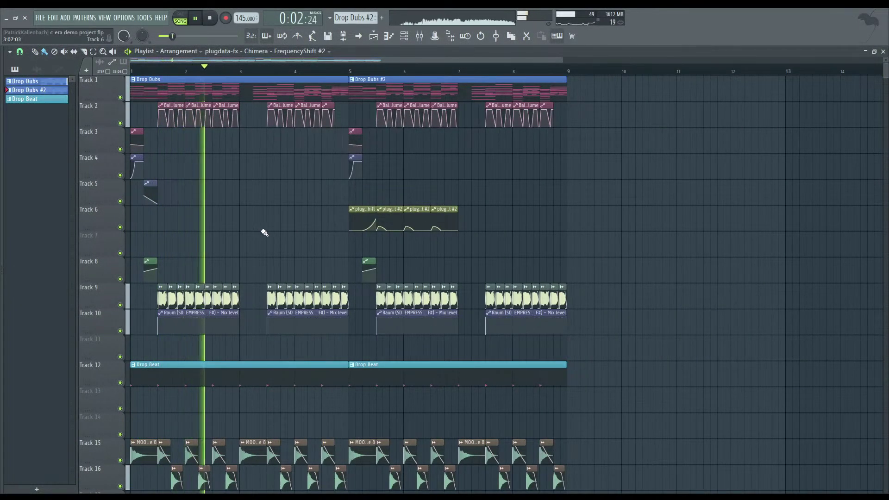
key(space)
- Move the handle along the lower edge of Chimera's pad in plugdata-fx, close the plugin and unsolo the Chimera track
click(420, 36)
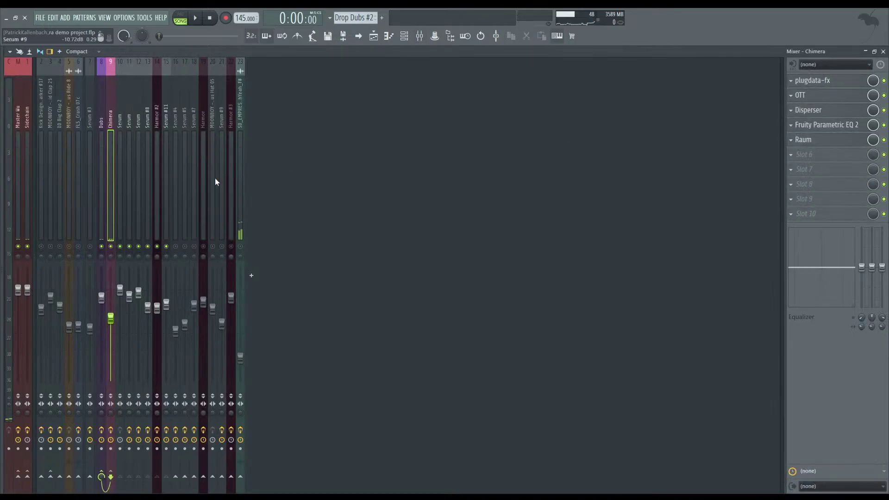
click(846, 81)
drag(419, 325, 477, 324)
click(487, 135)
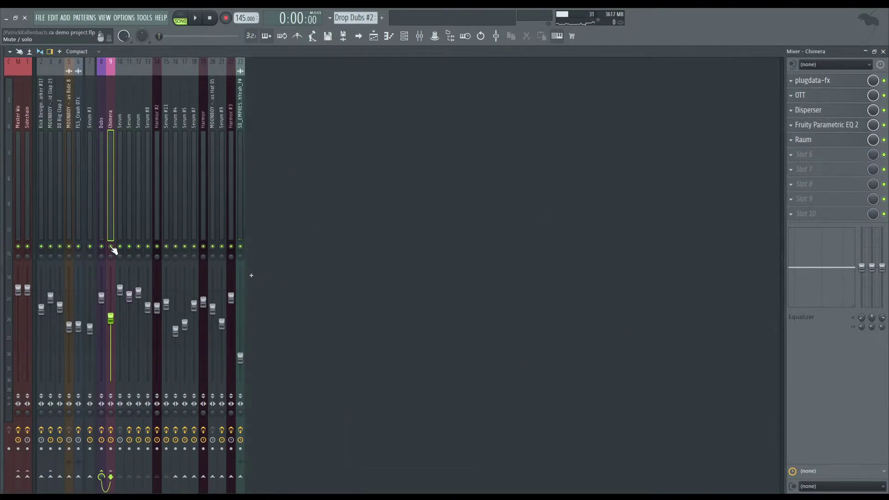
- Close the mixer and play the arrangement from the start with all tracks audible, stopping after the Drop Dubs #2 section
click(883, 51)
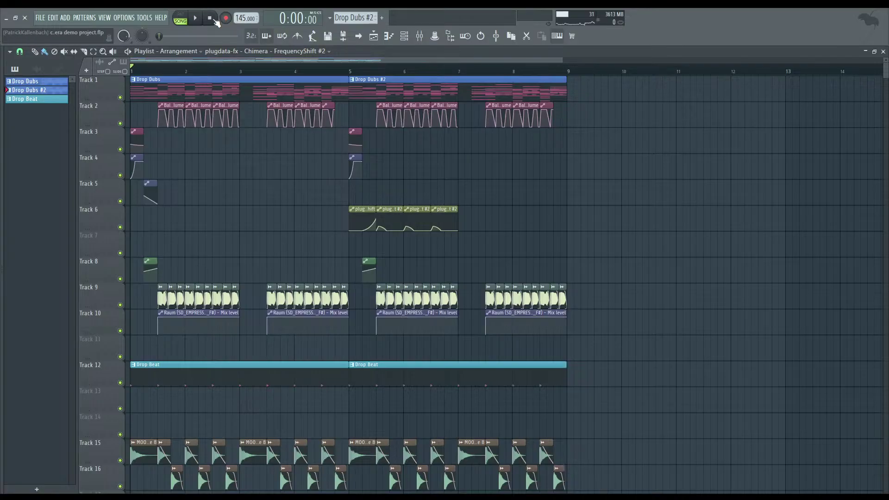
key(space)
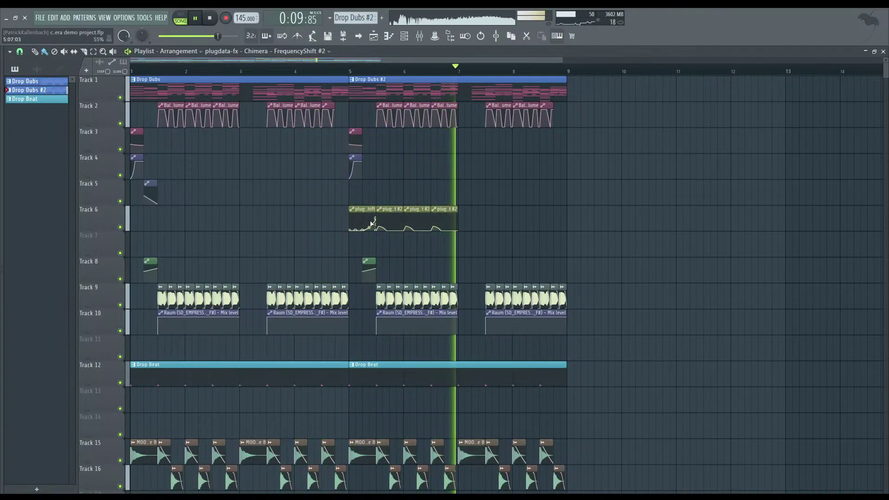
click(212, 20)
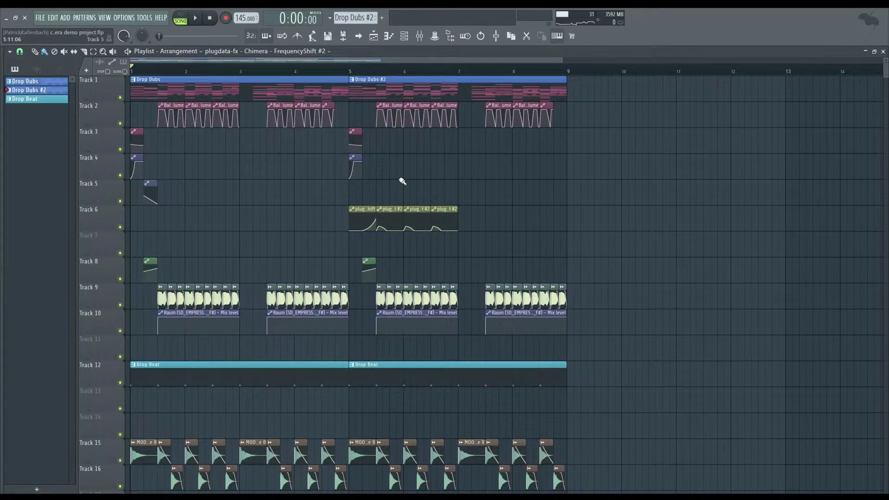
- Check the Dubs channels and their notes in the channel rack, and return to the Chimera track in the mixer
click(404, 36)
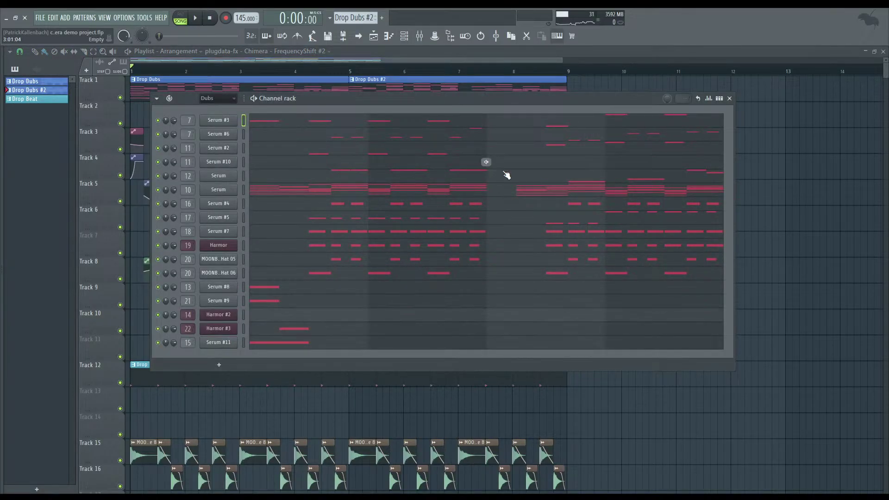
click(401, 80)
click(420, 36)
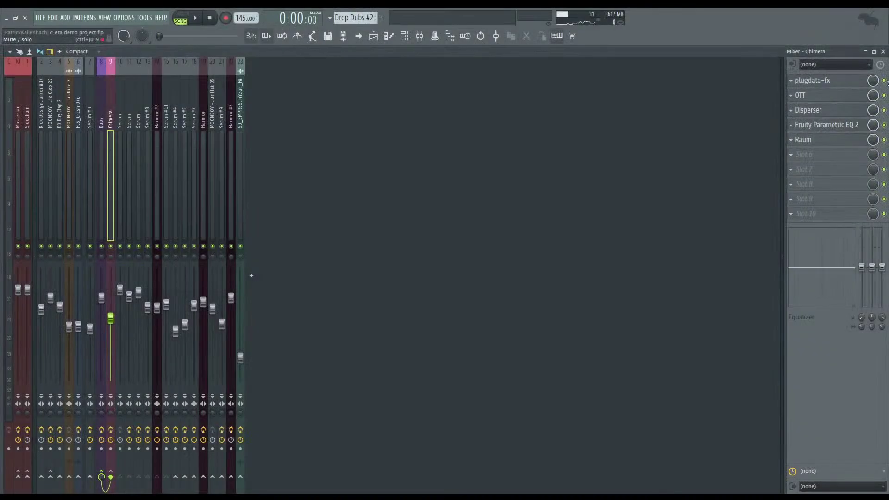
- Listen to the full drop from the start and look over its arrangement in the playlist
key(space)
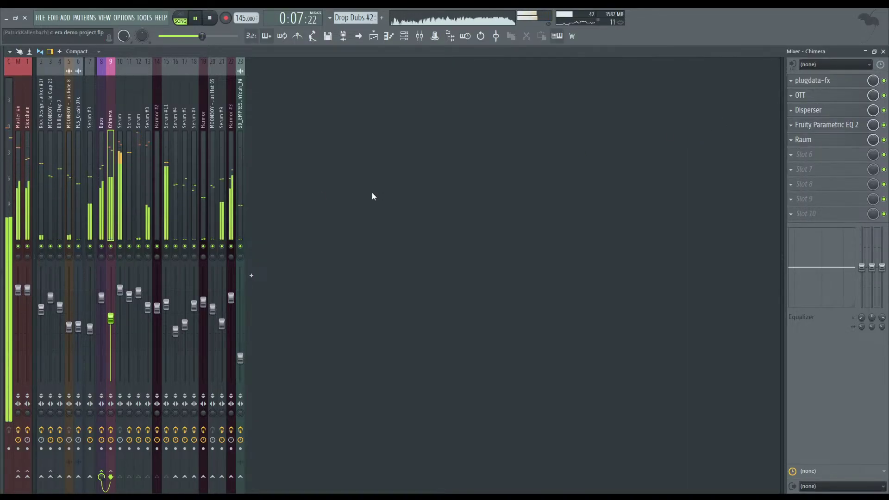
key(space)
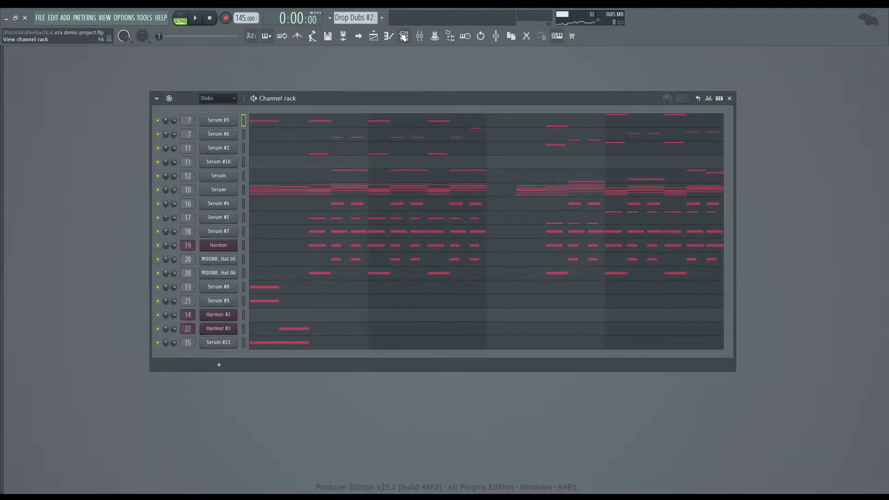
click(374, 37)
click(162, 71)
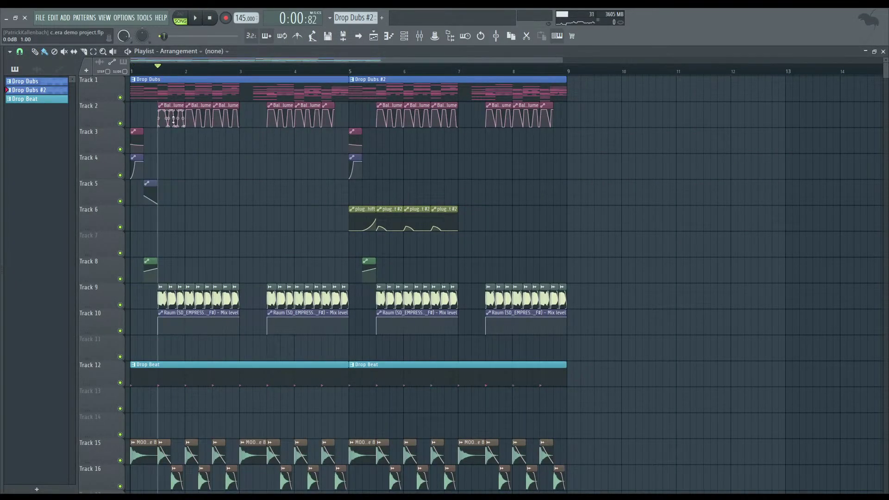
scroll(162, 222, up, 5)
drag(162, 222, 367, 212)
scroll(252, 199, down, 2)
scroll(172, 112, up, 1)
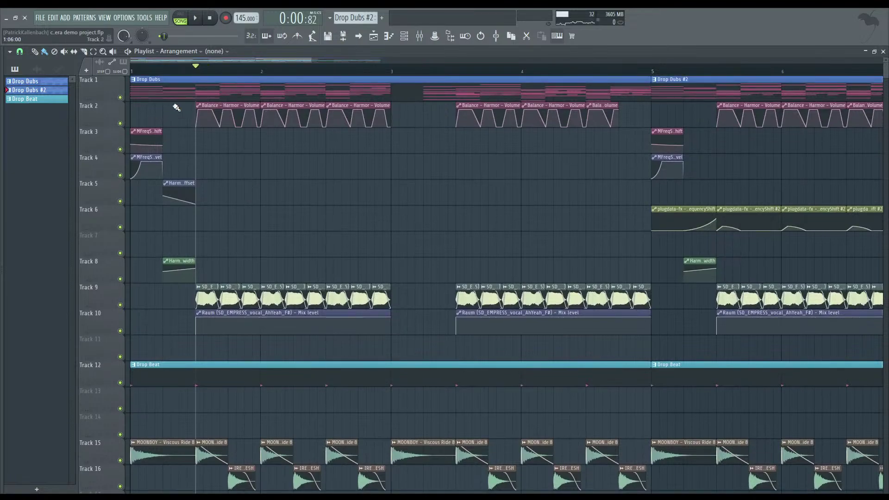
key(Home)
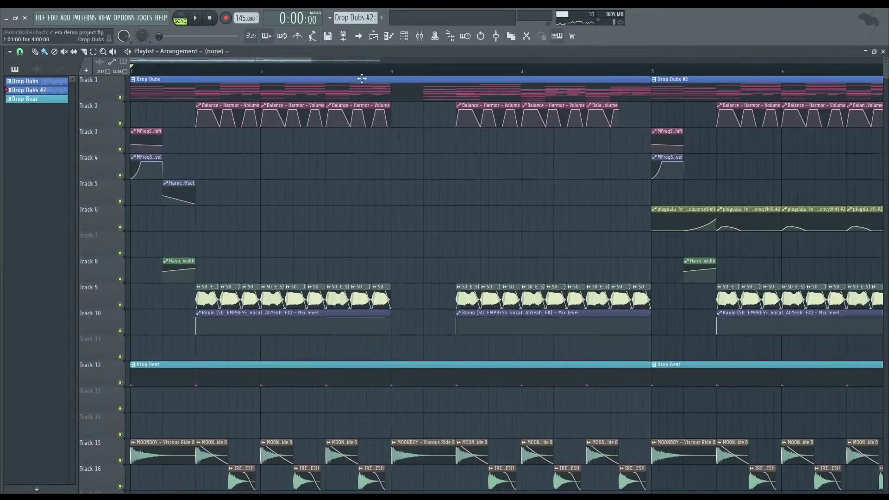
- Inspect the plugdata-fx, Fruity Parametric EQ 2 and Raum effects loaded on the Chimera mixer track
click(404, 36)
click(419, 35)
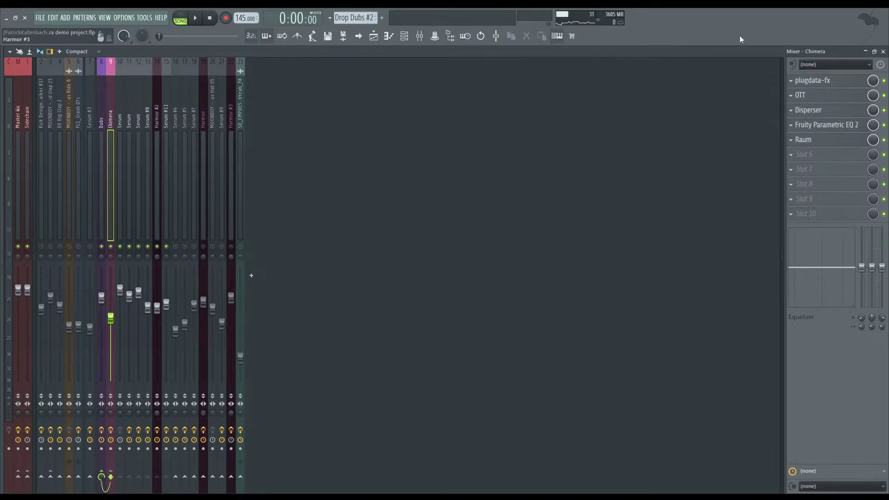
click(844, 81)
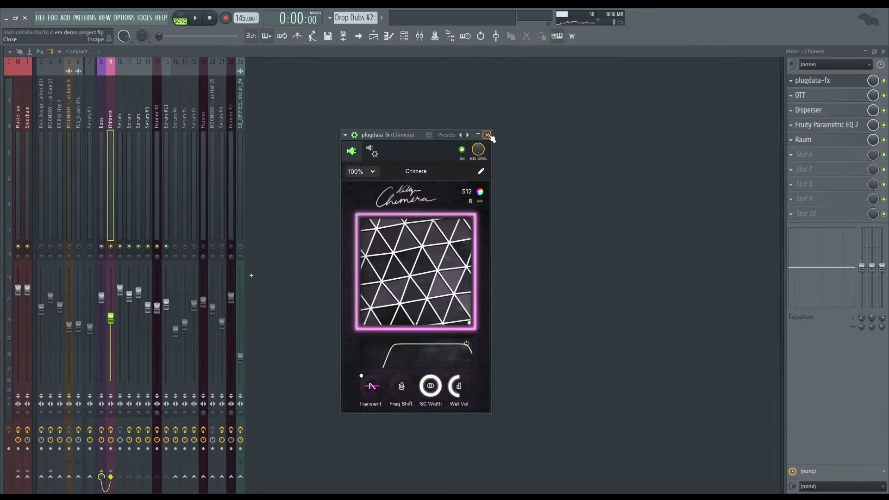
click(487, 135)
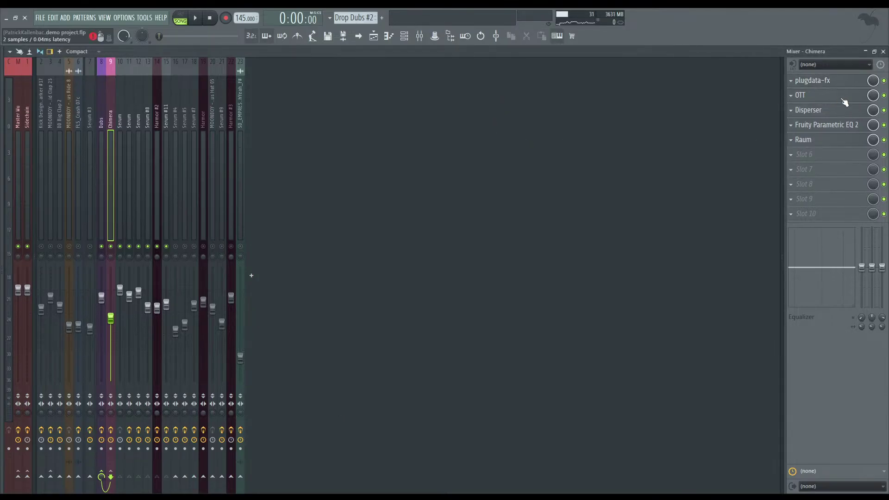
click(842, 124)
click(838, 125)
click(788, 157)
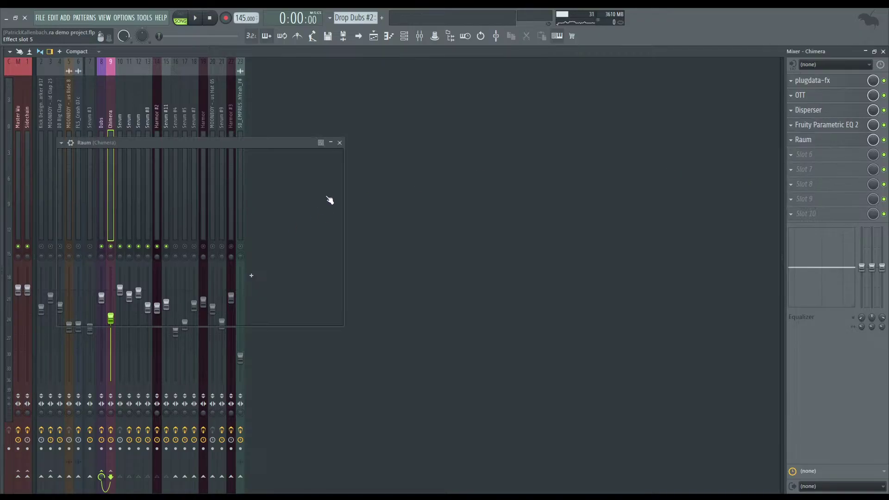
drag(202, 147, 308, 149)
click(446, 145)
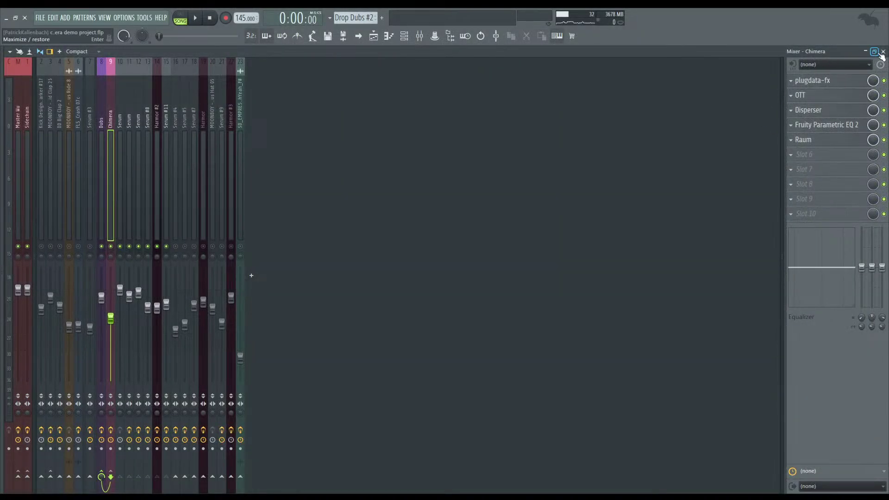
- Audition the Chimera patch in plugdata-fx and return its morph point to the pad's lower-right corner, with PhaseMorph at 1
click(842, 81)
key(space)
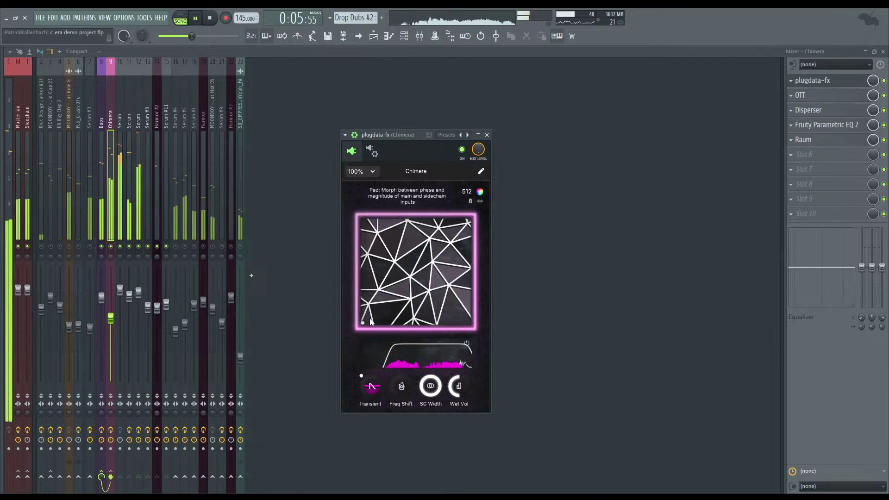
key(space)
drag(369, 318, 603, 364)
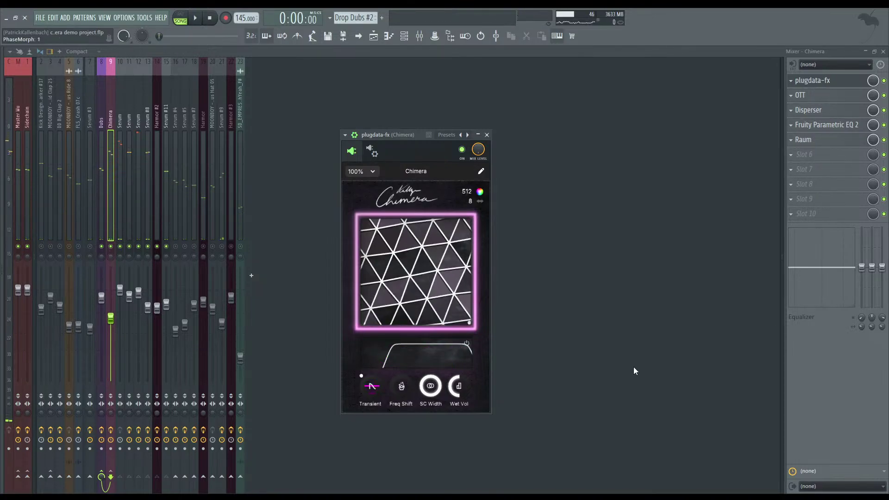
key(space)
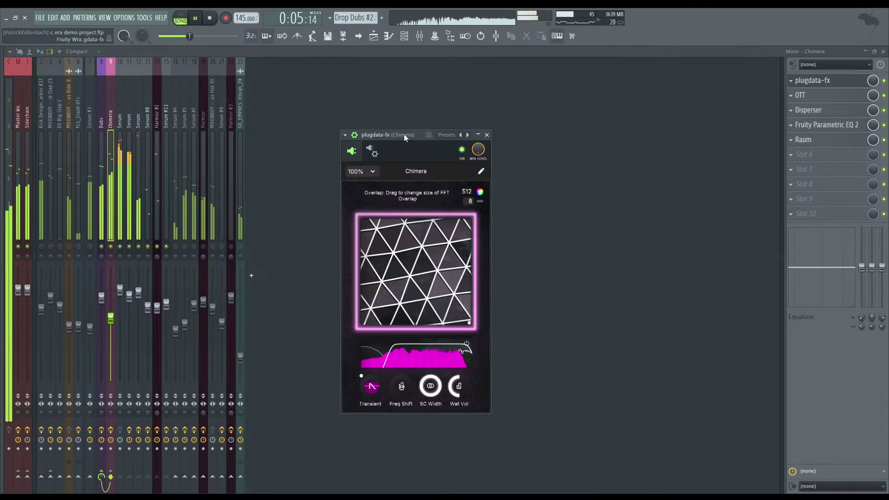
key(space)
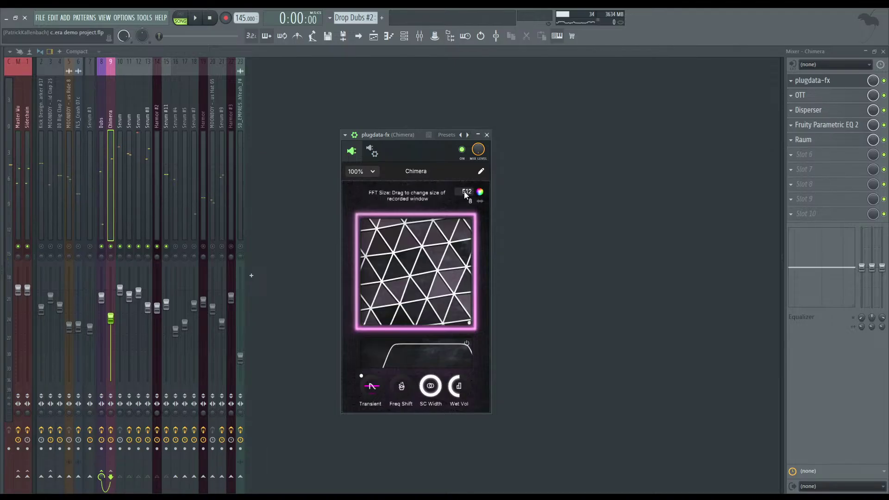
- Set Chimera's FFT size to 1024 and its overlap to 4, and listen to the change
click(472, 189)
drag(468, 201, 468, 226)
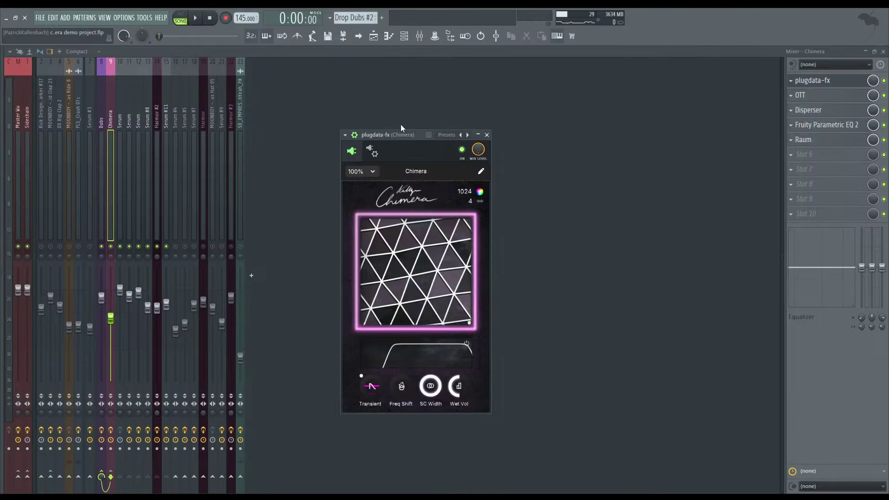
key(space)
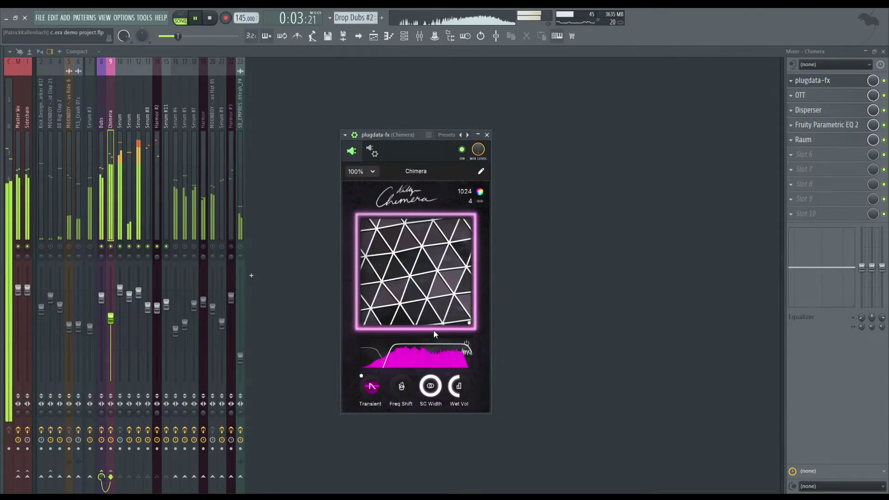
key(space)
- Try an FFT size of 512 in Chimera and listen to the drop's opening
drag(466, 191, 466, 215)
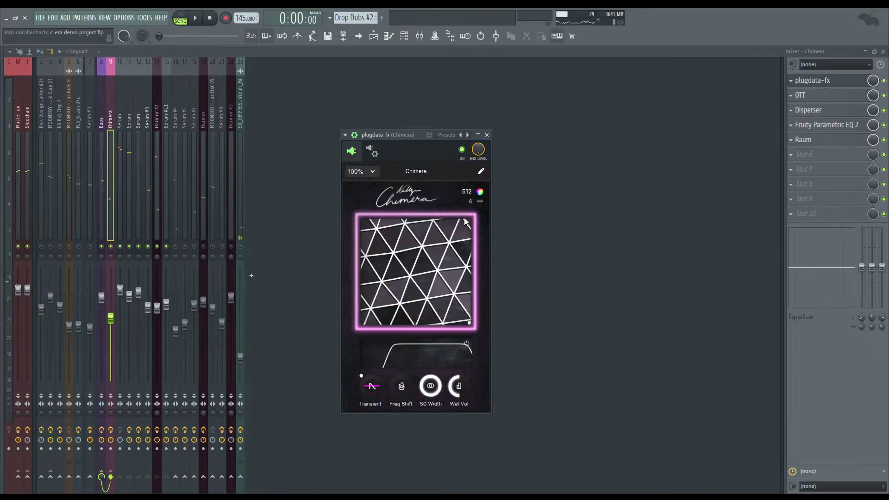
key(space)
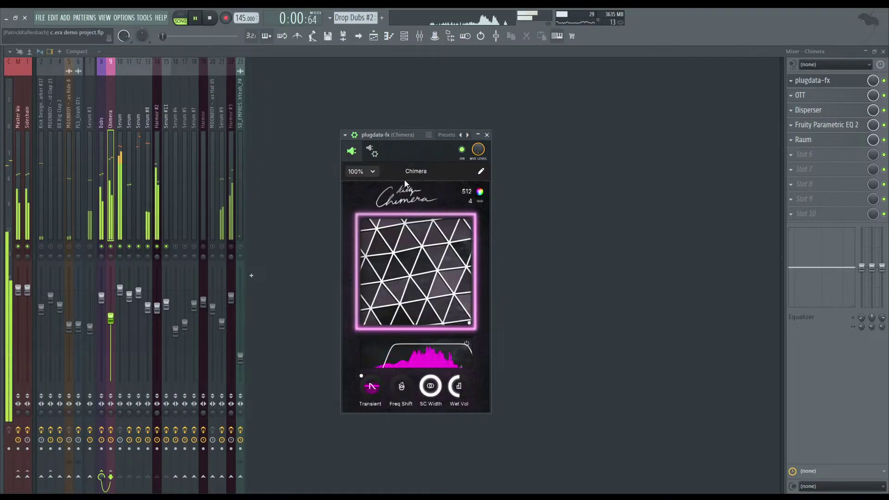
key(space)
- Set Chimera's FFT size back to 1024 and play the drop again
drag(471, 190, 487, 160)
key(space)
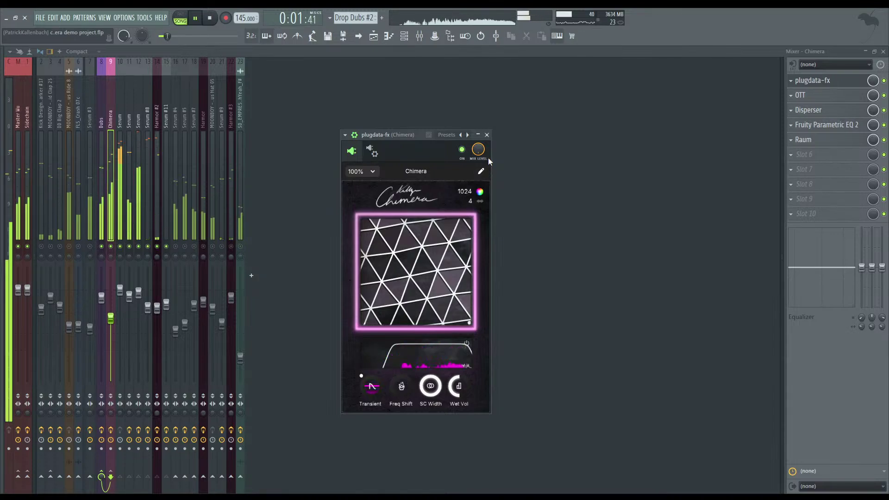
key(space)
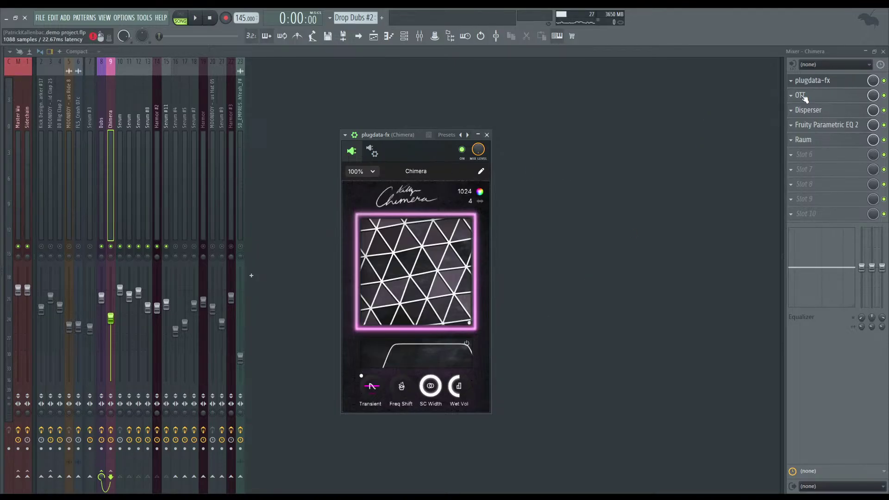
- Move the playback position in the playlist to bar 5, where Drop Dubs #2 begins
click(883, 51)
right_click(765, 146)
scroll(547, 145, down, 2)
click(522, 67)
- Play Drop Dubs #2 with the Chimera window open over the playlist to watch its Freq Shift automation
click(419, 36)
click(820, 80)
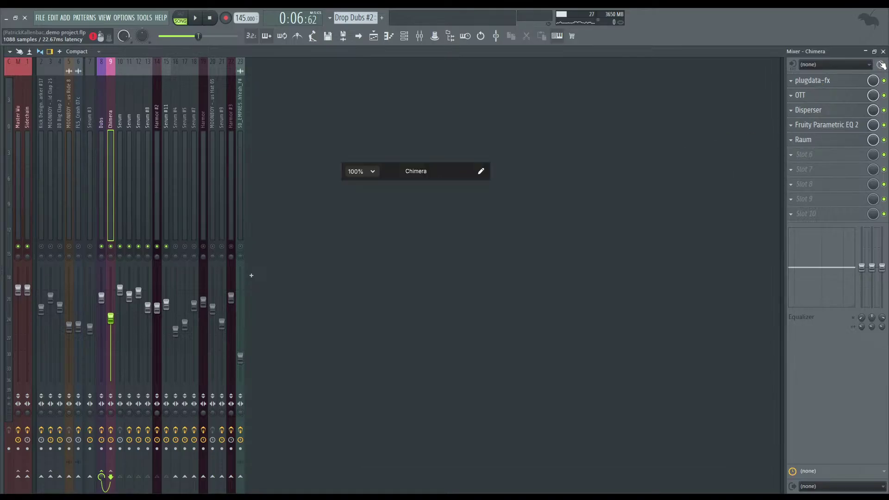
drag(405, 135, 392, 127)
key(space)
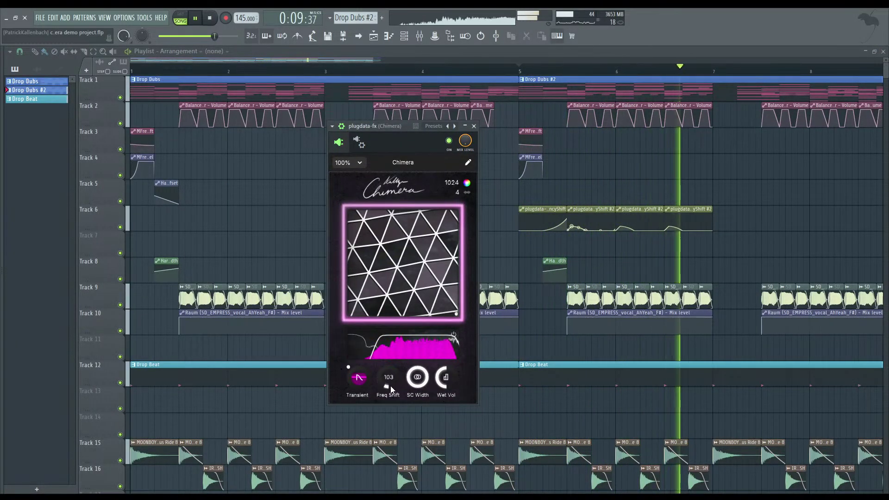
key(space)
key(Escape)
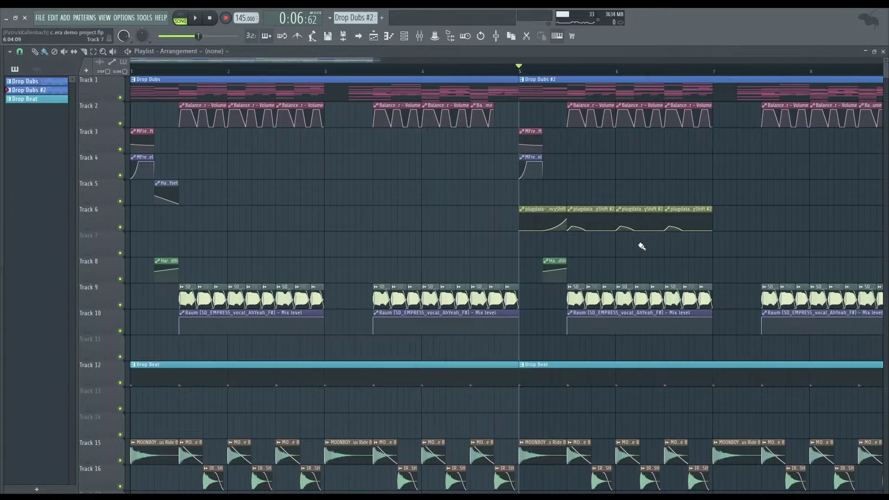
- Listen to Drop Dubs #2 with the Track 6 frequency-shift automation clips muted and unmute the clips
key(space)
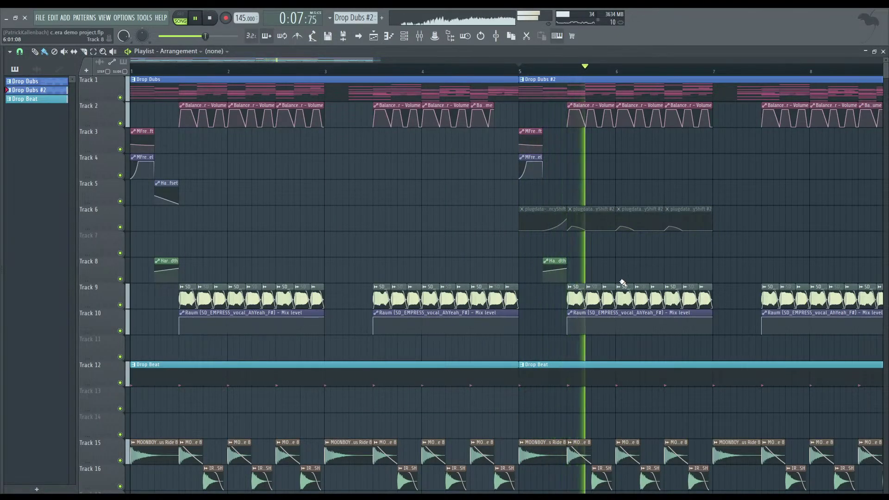
key(space)
click(694, 228)
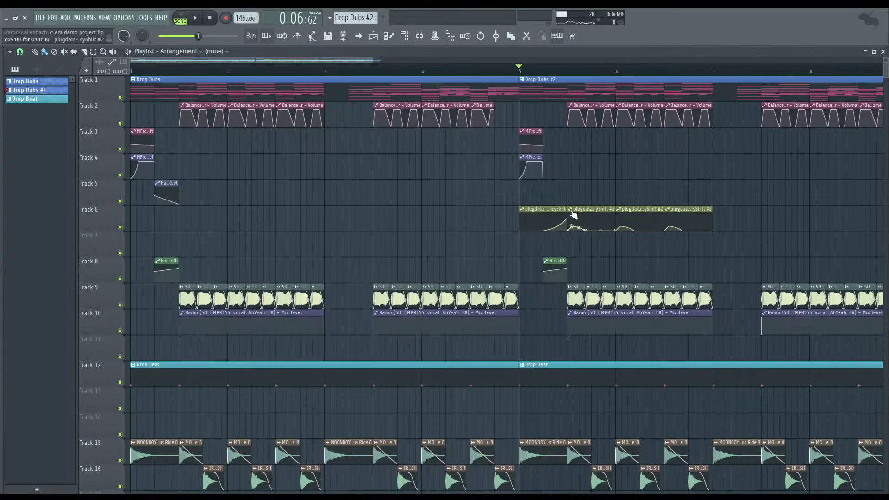
- Solo the Dubs bus with all its source tracks, mute the Chimera track and listen to the result
click(422, 40)
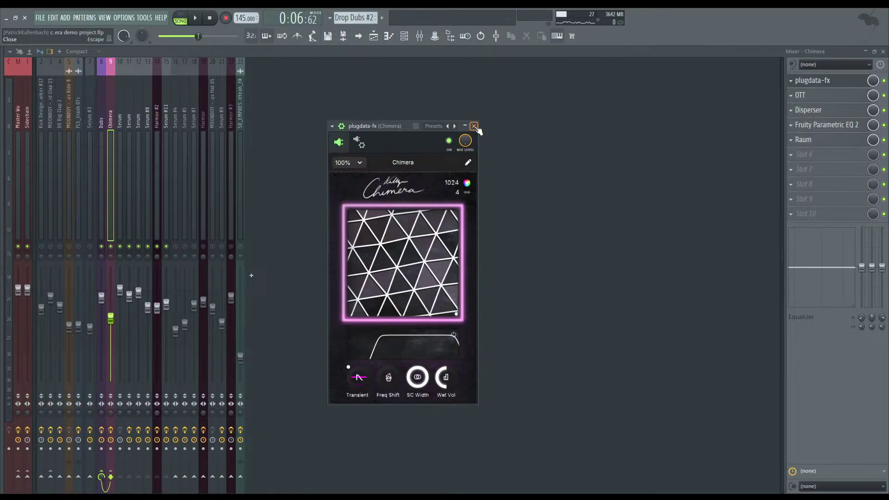
click(474, 127)
click(102, 247)
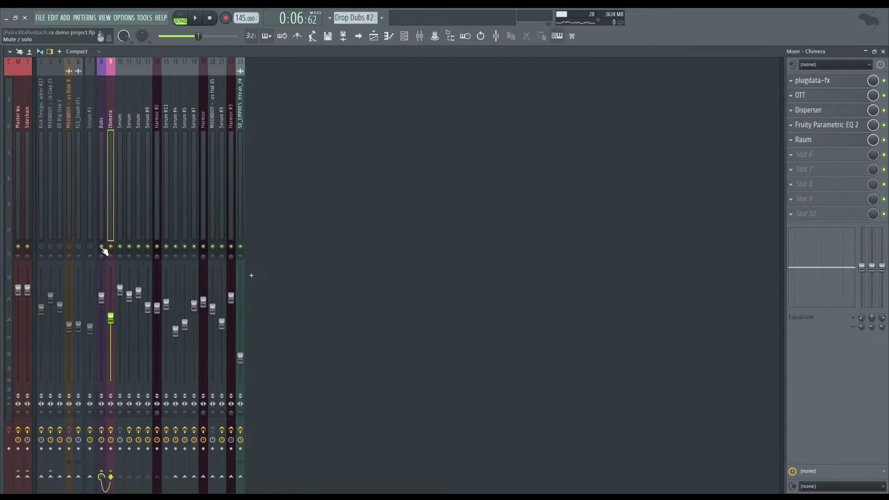
click(111, 248)
key(space)
key(space)
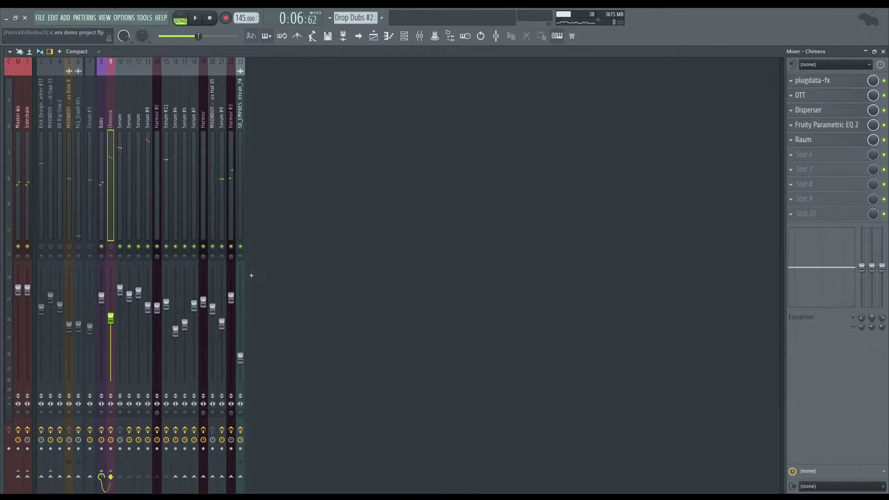
- Play the arrangement from the start of the Track 5 automation clip in bar 1
key(F5)
scroll(228, 198, down, 2)
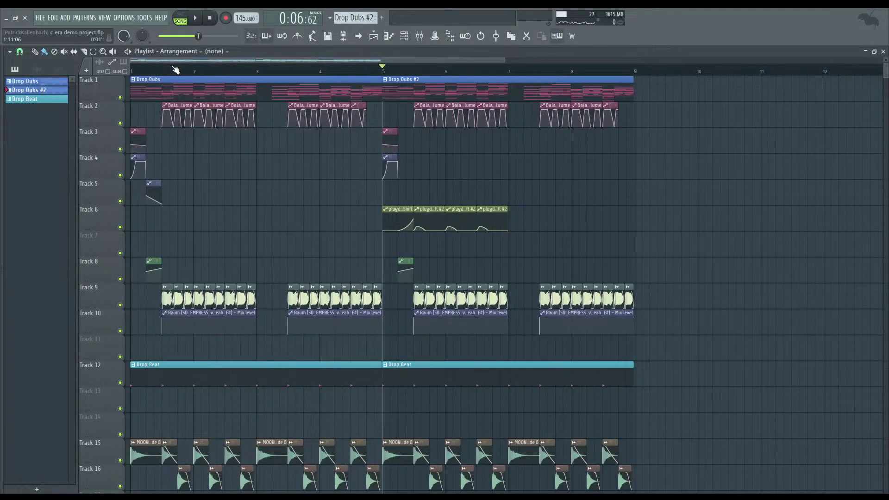
click(155, 72)
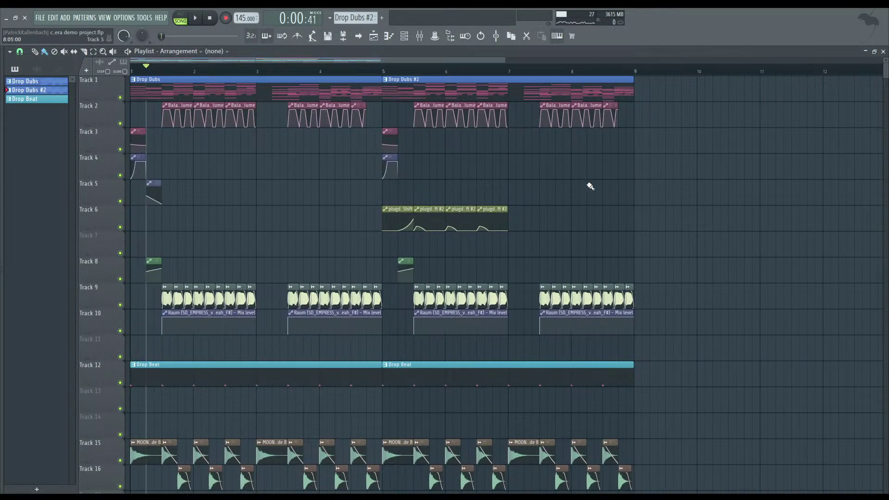
key(space)
scroll(138, 248, up, 3)
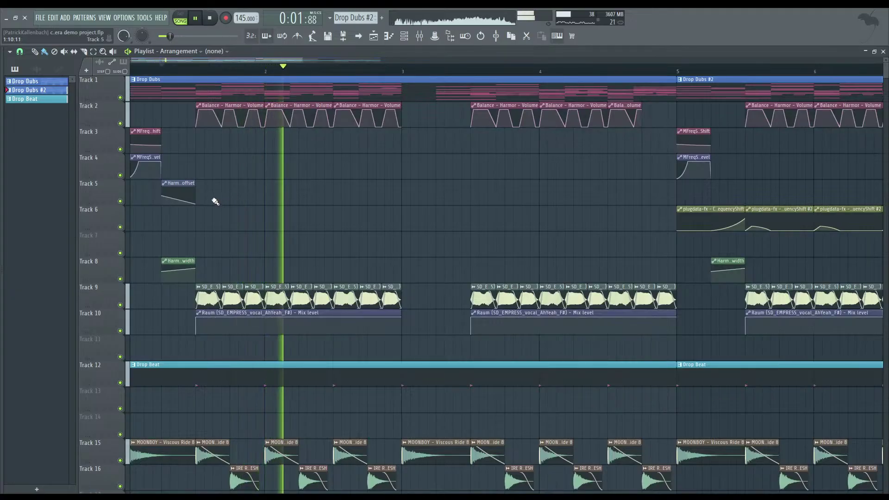
key(space)
- Move the playback start to the first Track 9 vocal clip and listen while looking over the arrangement
click(202, 72)
key(space)
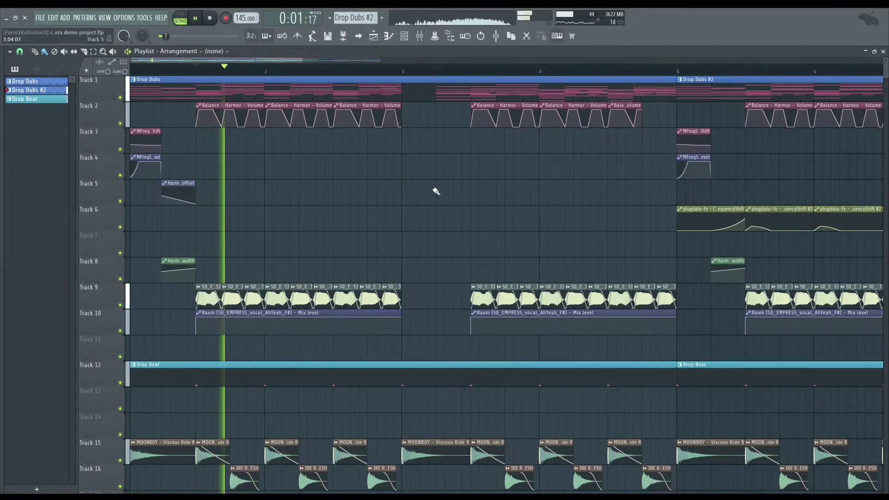
scroll(333, 240, down, 2)
scroll(333, 245, down, 4)
scroll(314, 246, down, 2)
scroll(304, 284, up, 4)
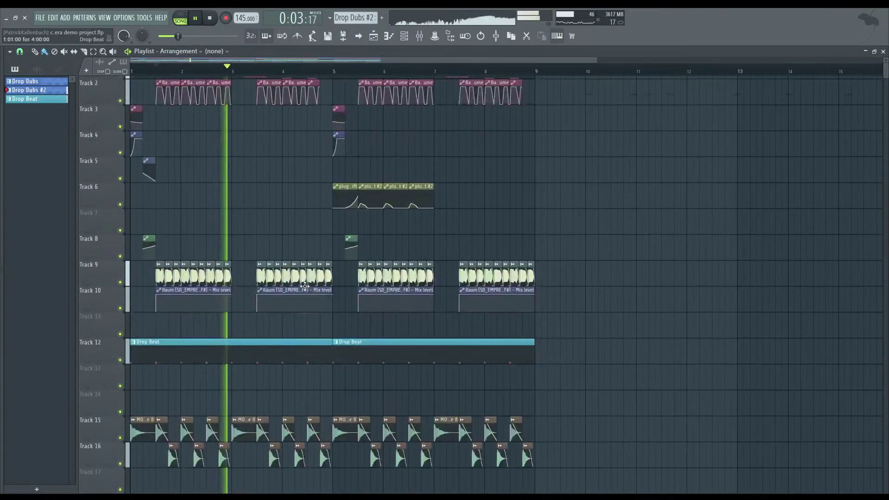
scroll(301, 282, up, 2)
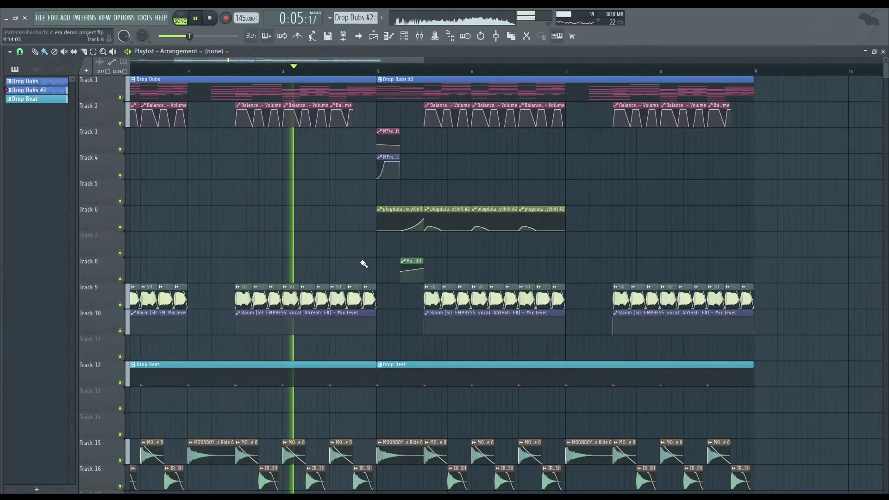
key(space)
- Inspect the sampler settings of the Hat 06 channel in the Dubs channel rack and audition the Hat 05 channel
key(F6)
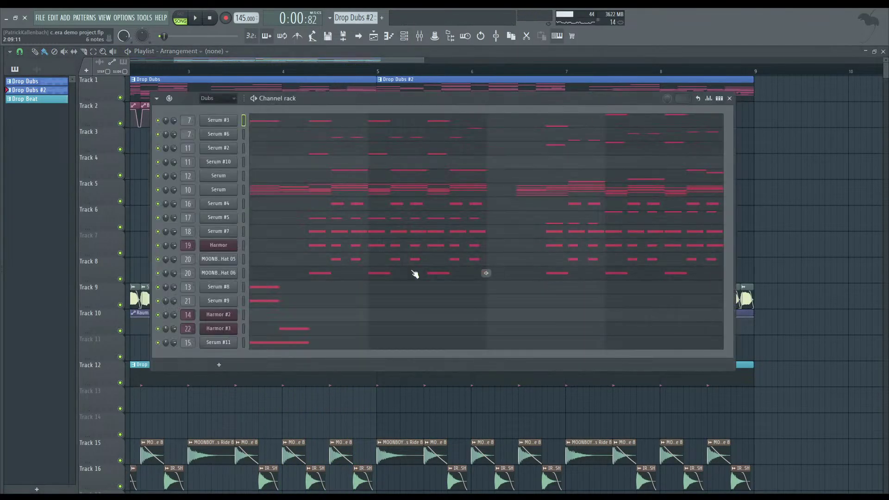
click(224, 273)
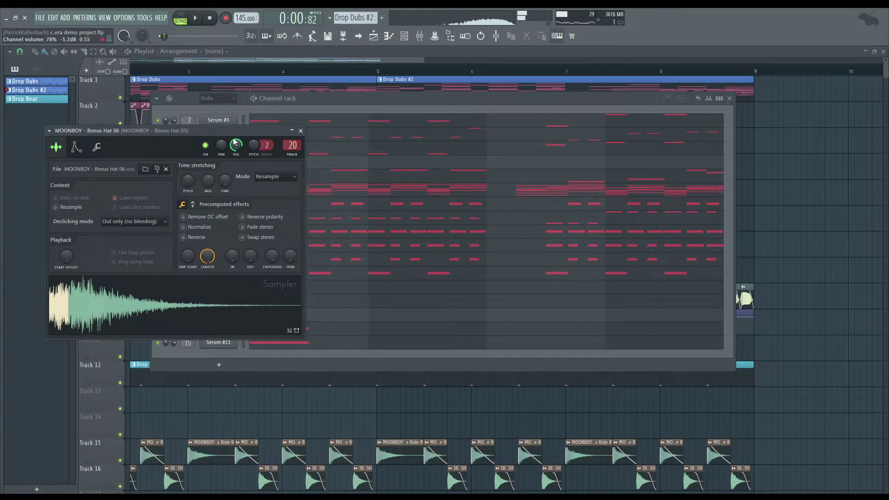
click(300, 131)
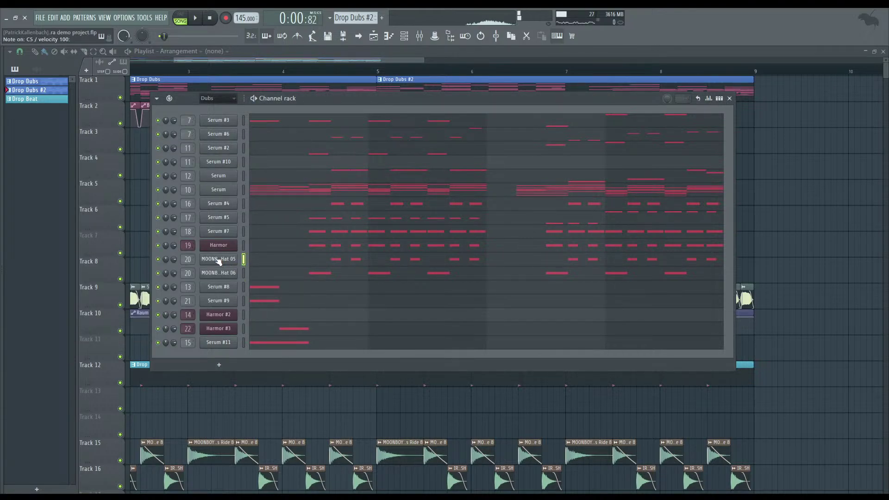
click(218, 259)
click(289, 119)
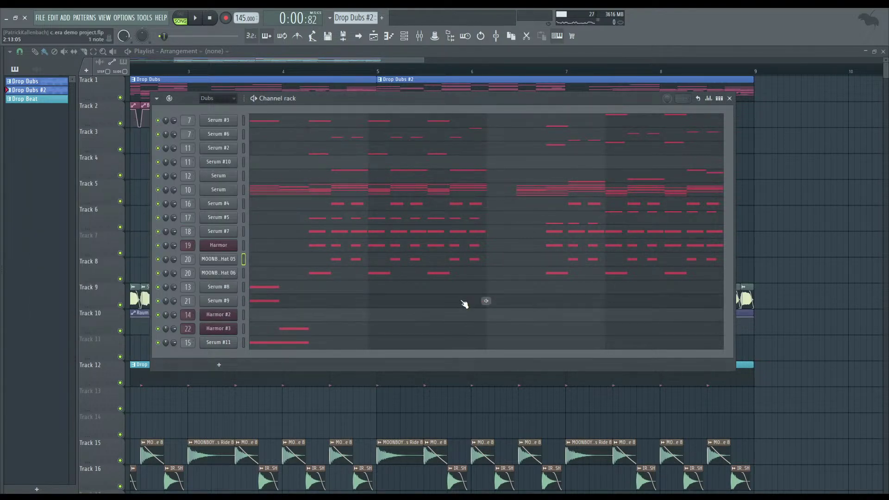
- Examine the Serum patch on track 10 and its mixer routing next to the Chimera track, and audition a note from it
click(219, 190)
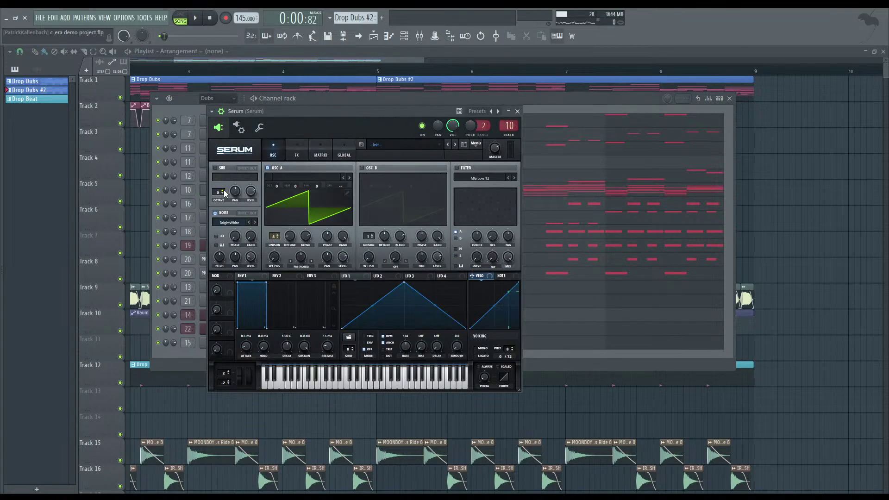
click(517, 111)
click(419, 36)
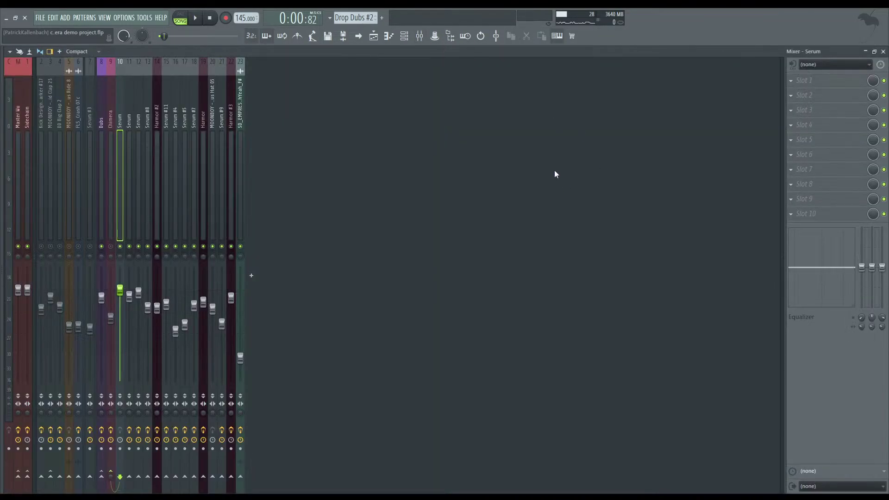
click(112, 215)
click(117, 222)
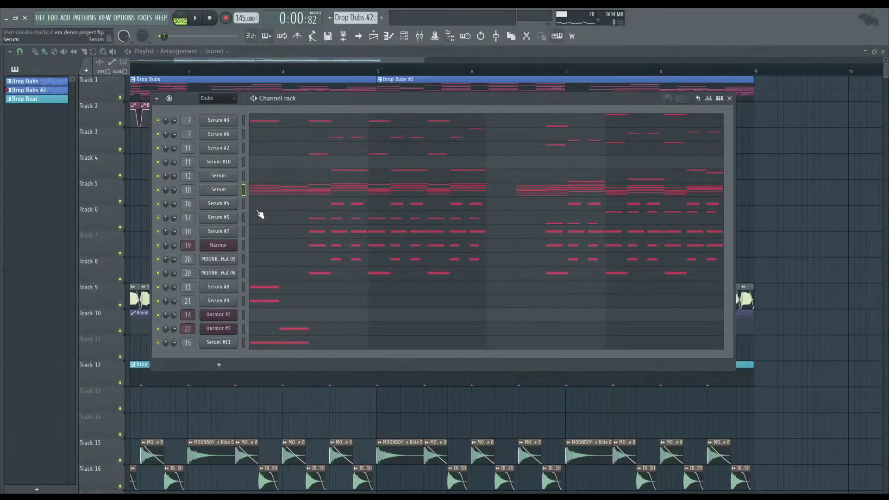
click(219, 189)
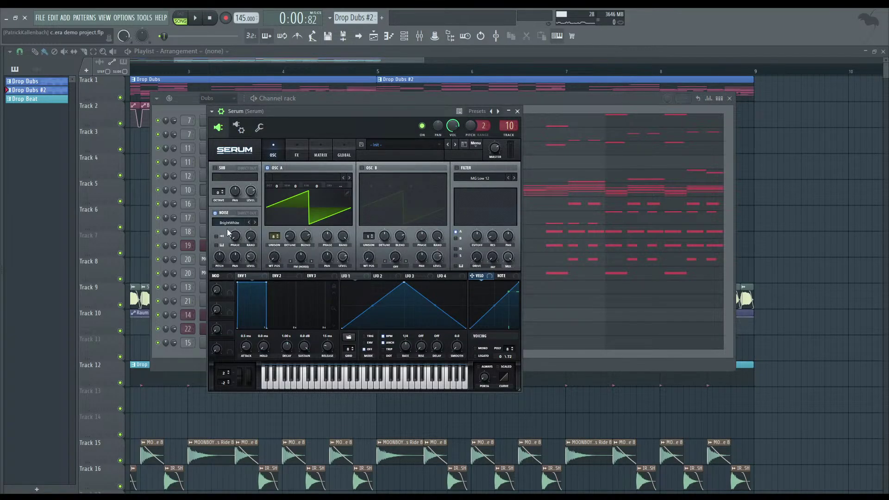
key(b)
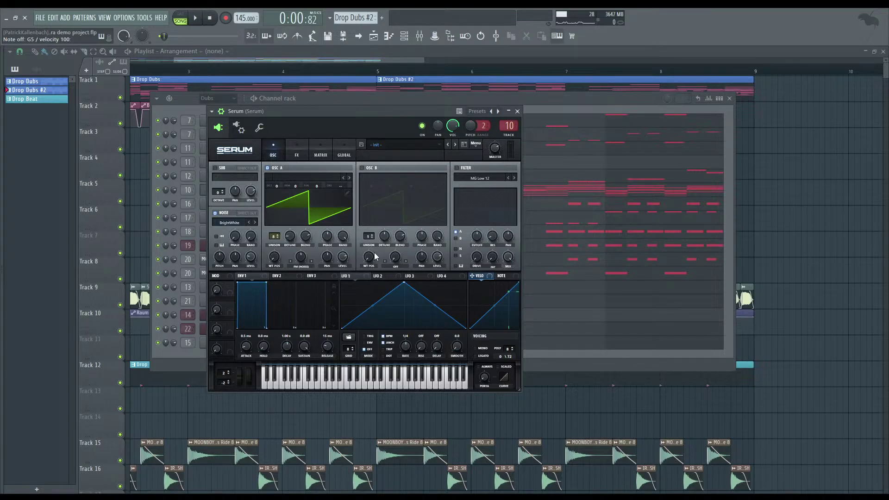
drag(334, 115, 471, 121)
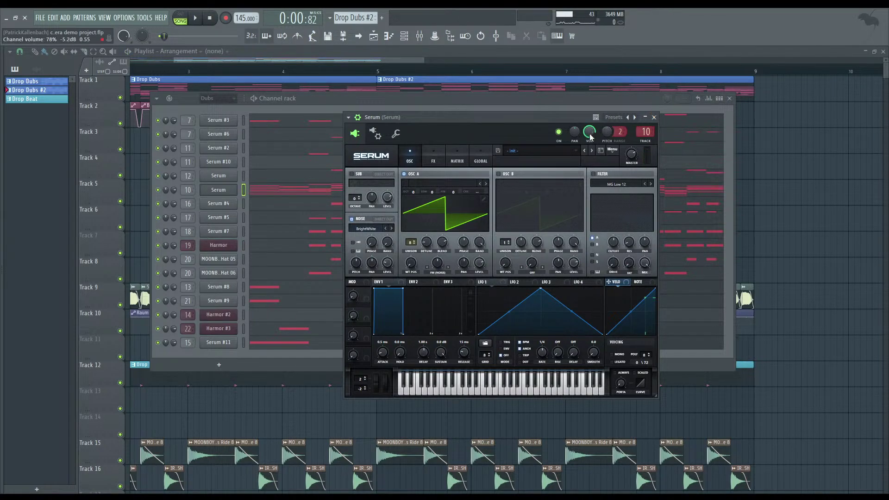
key(space)
mouse_move(590, 132)
mouse_down()
mouse_move(591, 144)
mouse_move(591, 135)
mouse_up()
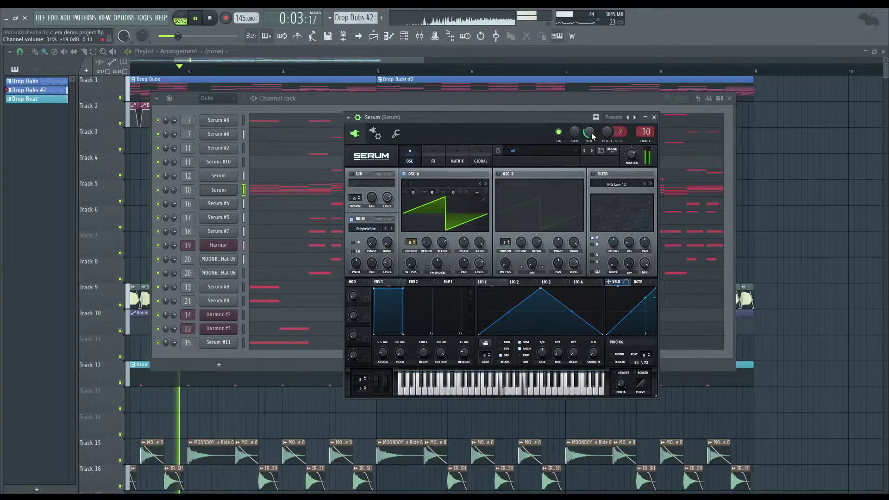
key(space)
right_click(591, 134)
click(601, 140)
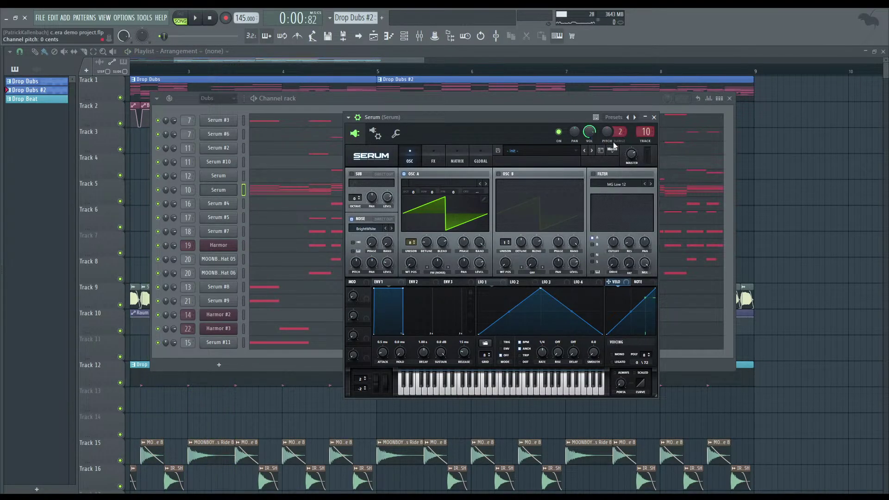
click(654, 117)
- Lower the volume fader of the Serum on mixer track 10
click(424, 42)
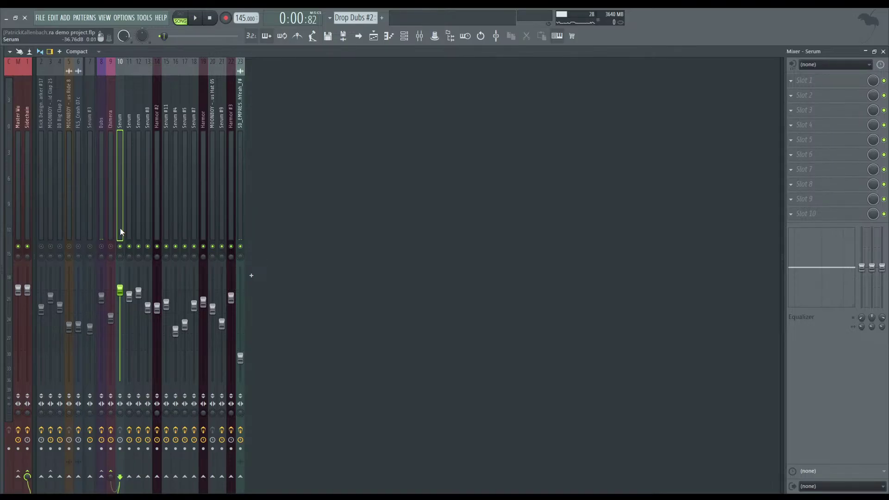
drag(120, 290, 120, 298)
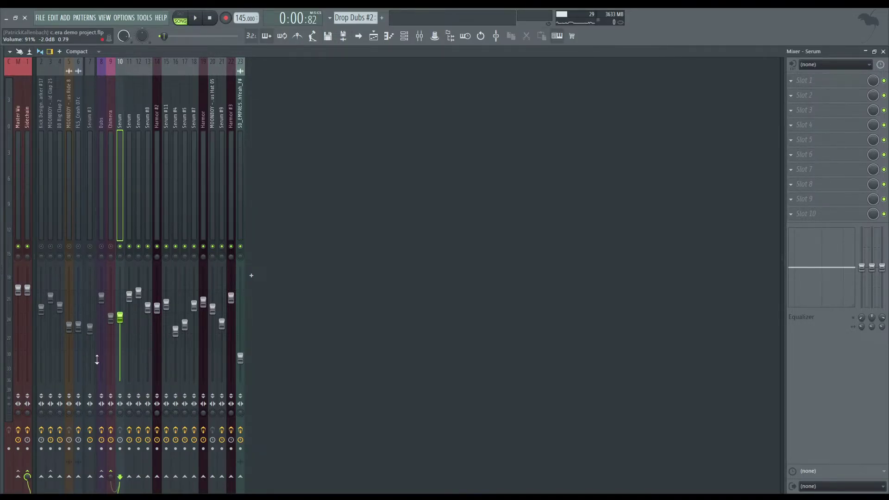
click(28, 471)
- Open the Chimera patch on the Chimera track, move its morph pad point to the pad's left edge and listen to the result
click(111, 238)
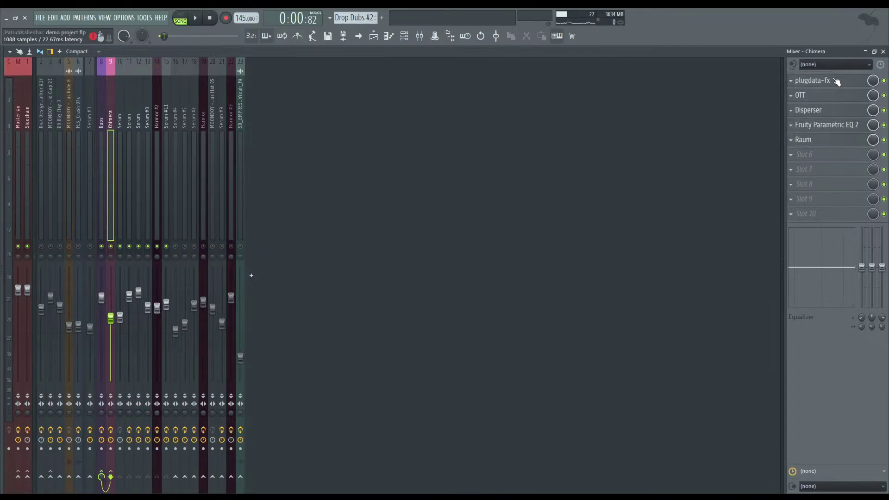
click(837, 82)
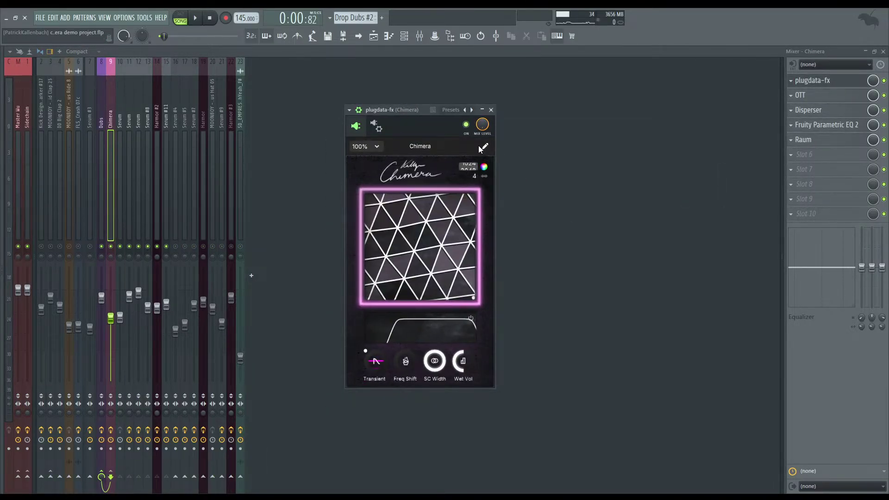
drag(477, 276, 351, 256)
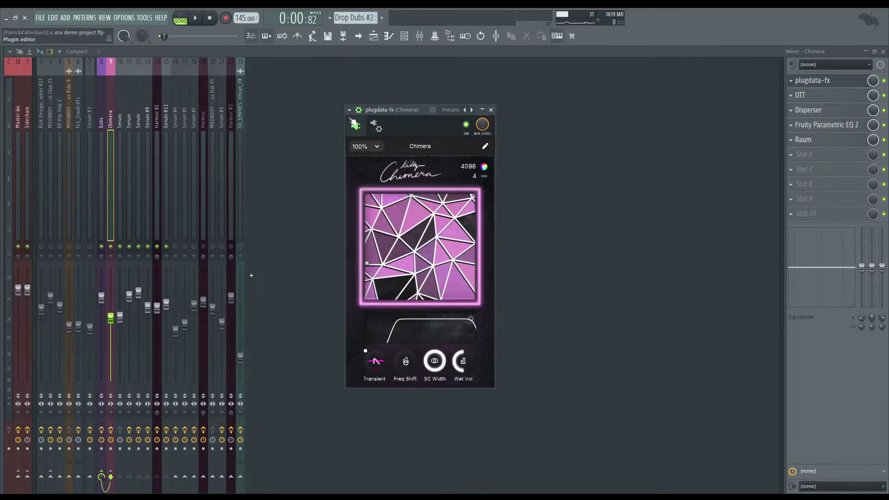
key(space)
drag(367, 263, 364, 253)
key(space)
- Set the Chimera window size to 8192, listen to the drop and close the patch
drag(471, 166, 473, 143)
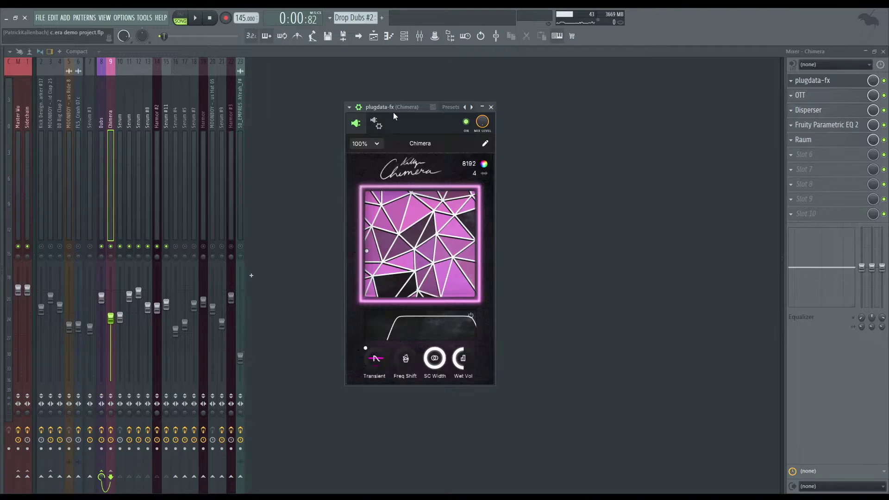
key(space)
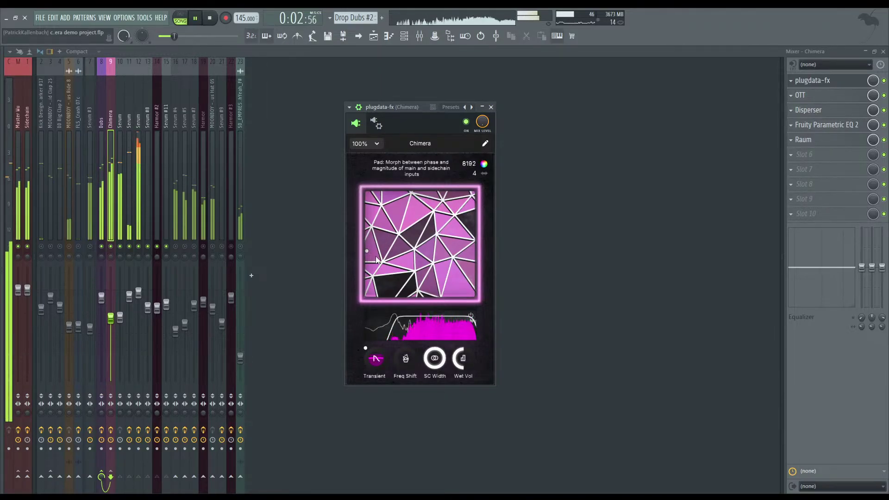
key(space)
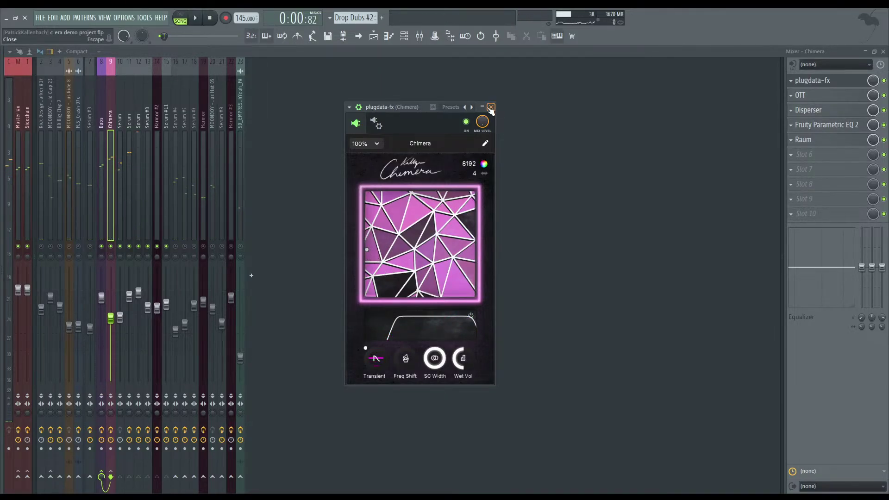
click(492, 107)
- Enable the Dubs bus together with all its source tracks, listen to the drop and return to the playlist
click(101, 246)
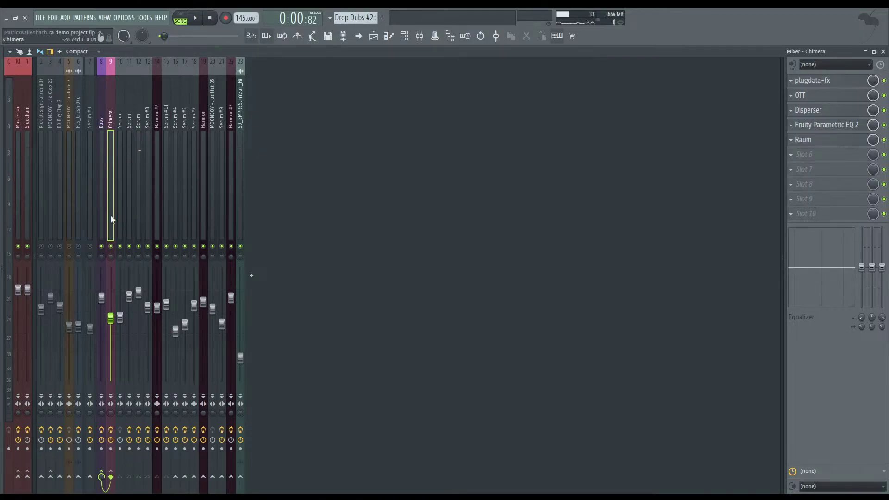
key(space)
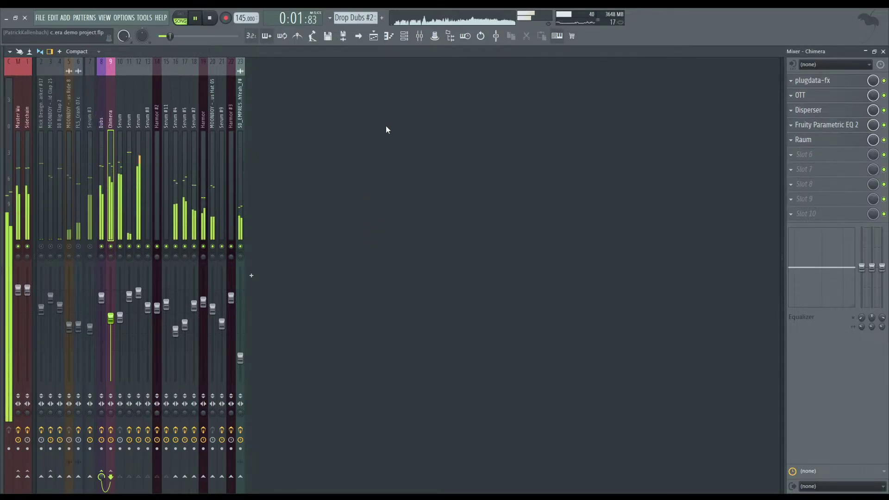
key(space)
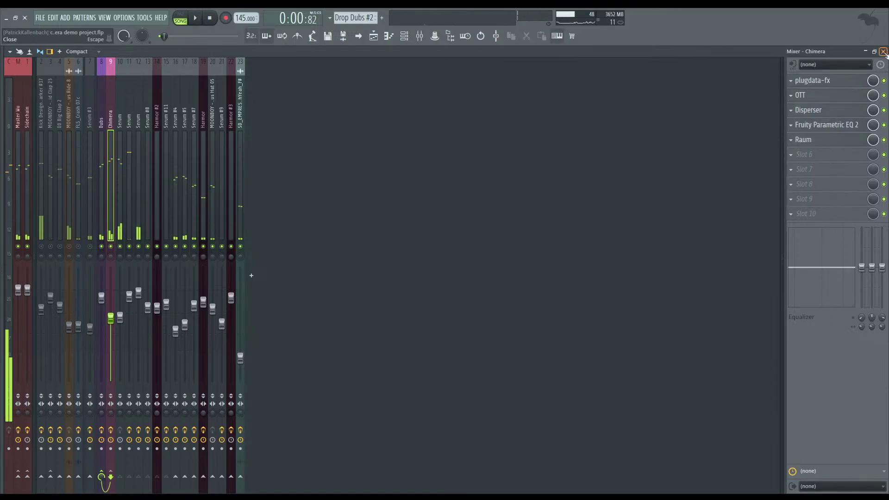
key(F9)
key(F6)
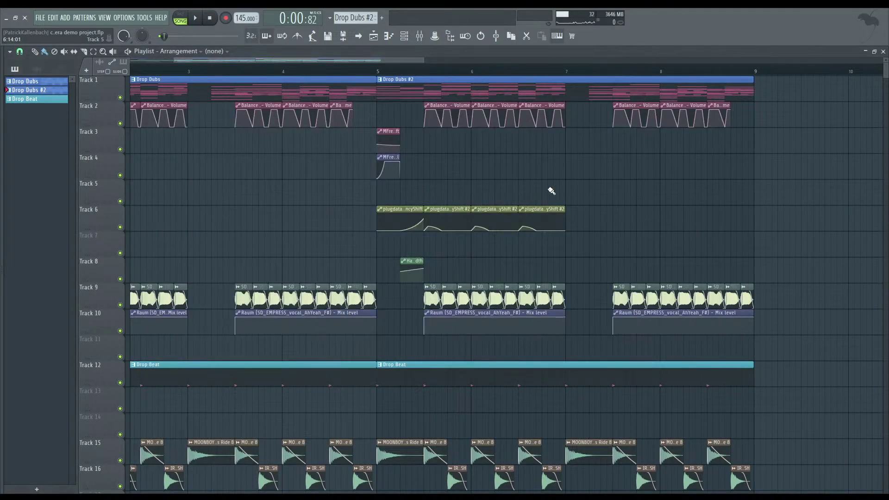
- Move the Chimera pad point to the pad's lower-right corner with window size 1024, listen to the result and return to the playlist
click(419, 38)
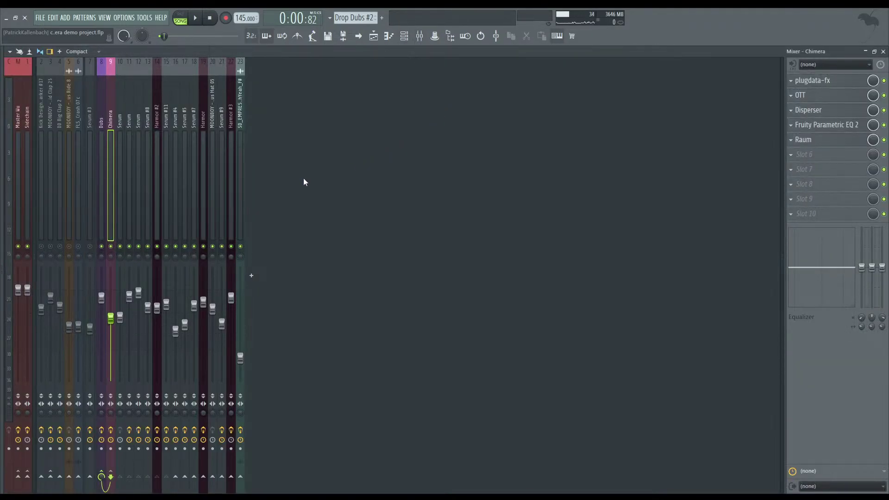
click(836, 82)
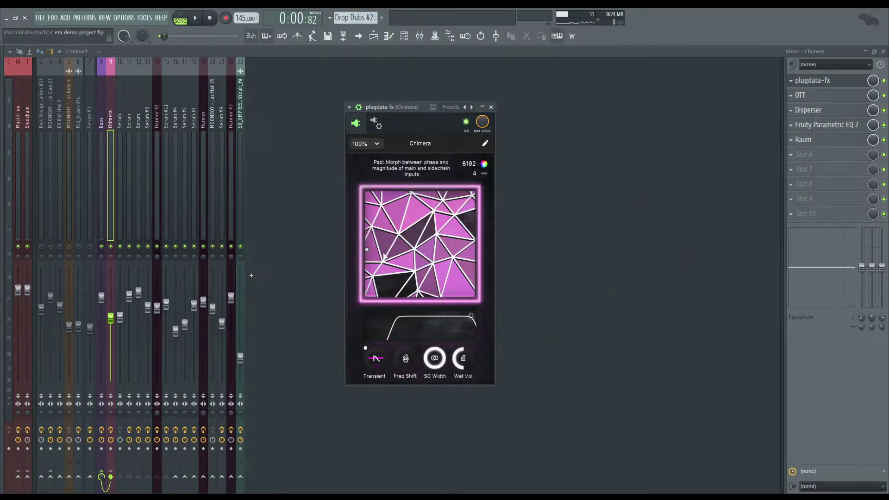
drag(390, 103, 352, 90)
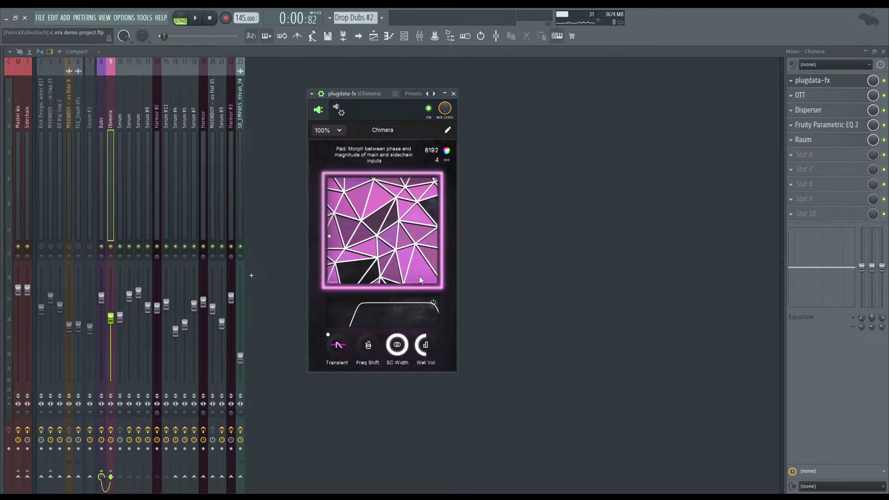
drag(404, 247, 449, 308)
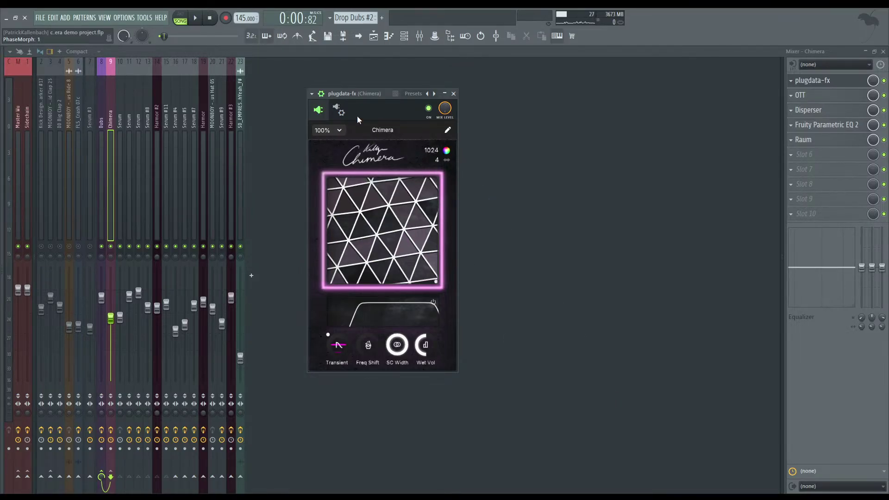
key(space)
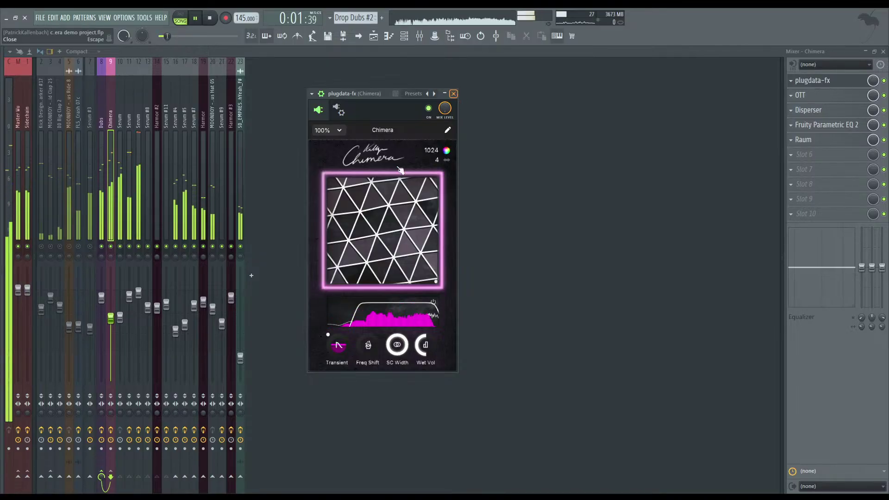
click(453, 94)
key(space)
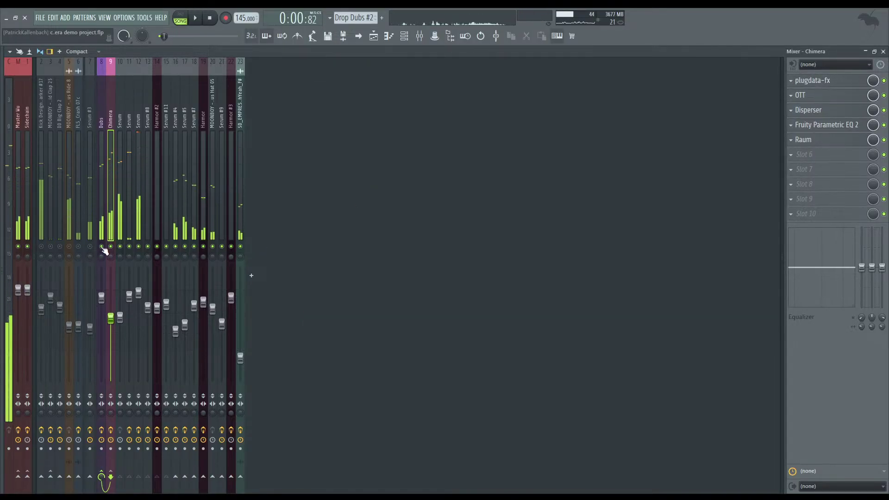
click(883, 51)
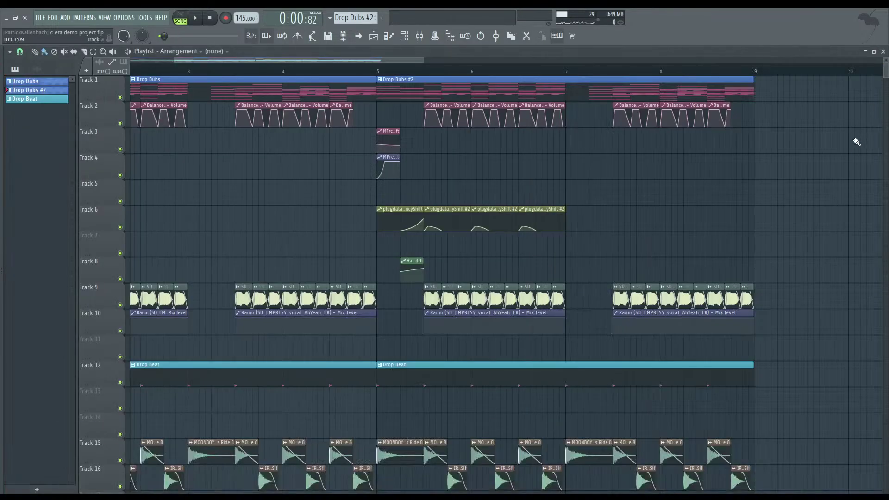
- Play the arrangement from the Track 9 vocal clips halfway through bar 3 and look over the lower tracks
click(243, 68)
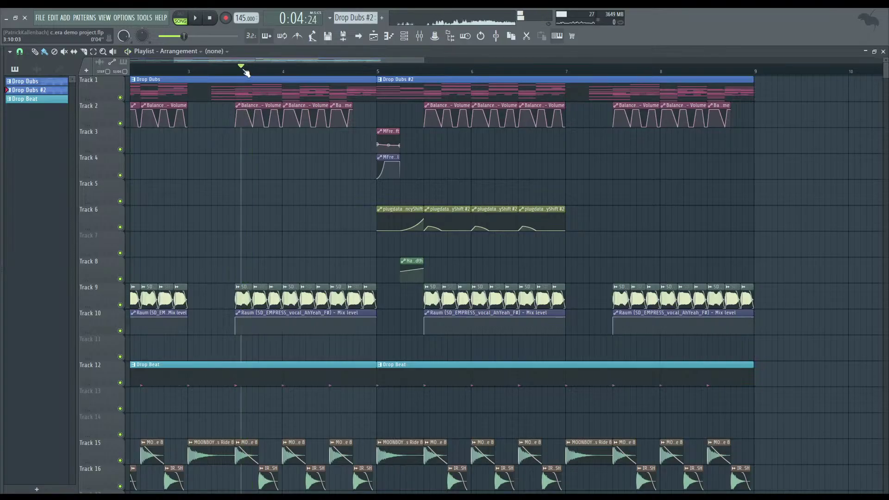
key(space)
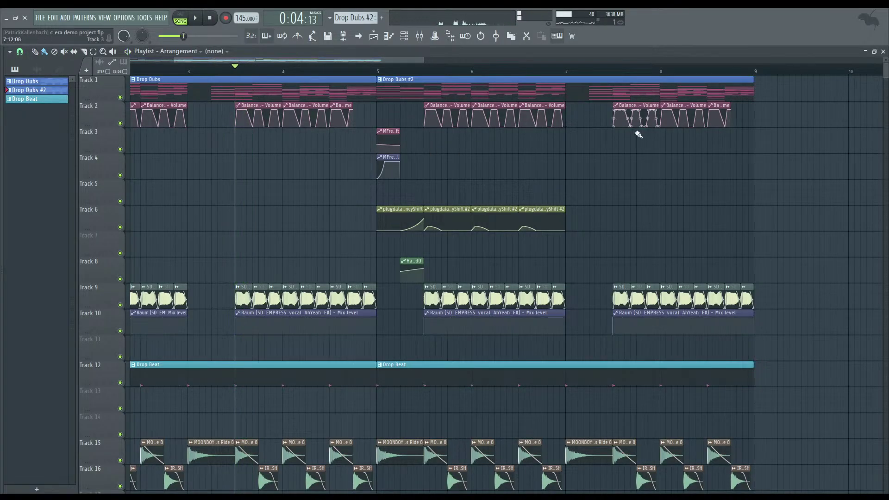
scroll(589, 227, down, 3)
scroll(552, 228, down, 4)
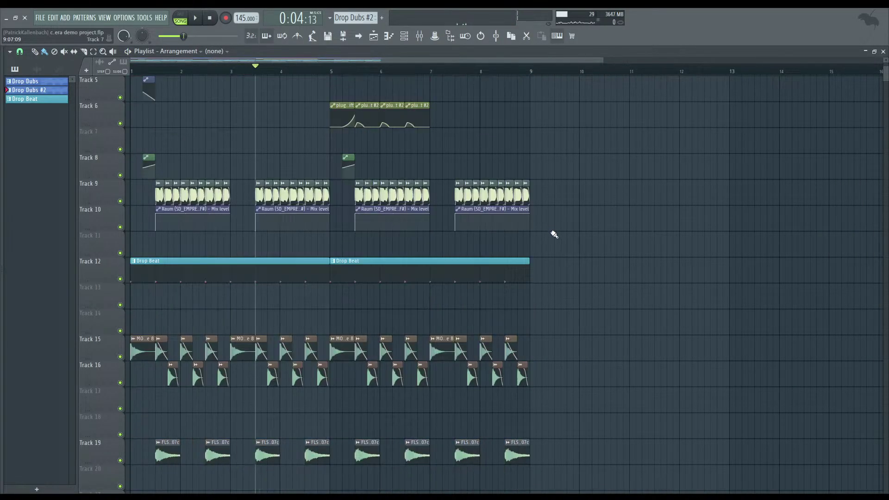
- Check the Dubs bus solo in the mixer, then solo the Serum #3 track and listen to it
click(419, 36)
right_click(101, 247)
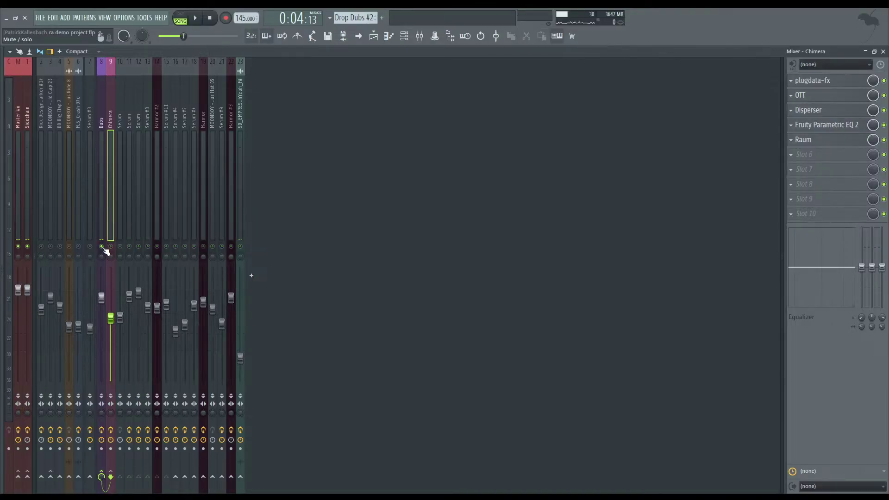
right_click(102, 247)
click(101, 247)
click(91, 129)
key(space)
right_click(90, 247)
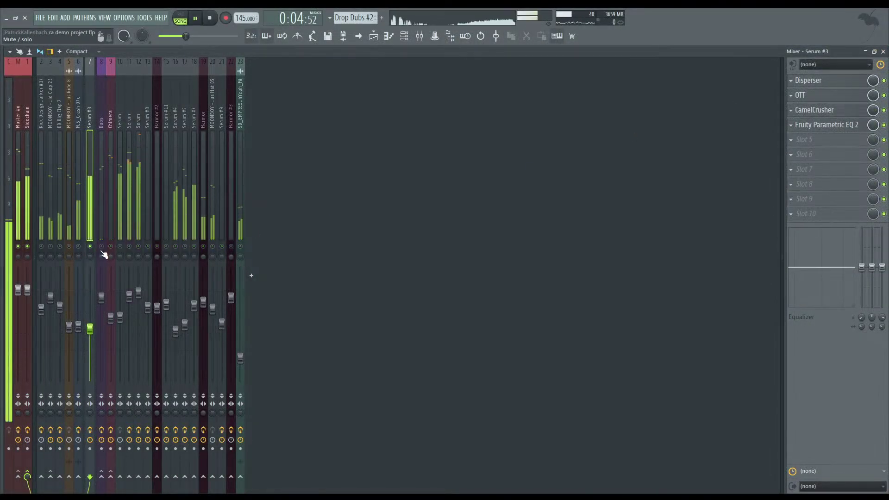
key(space)
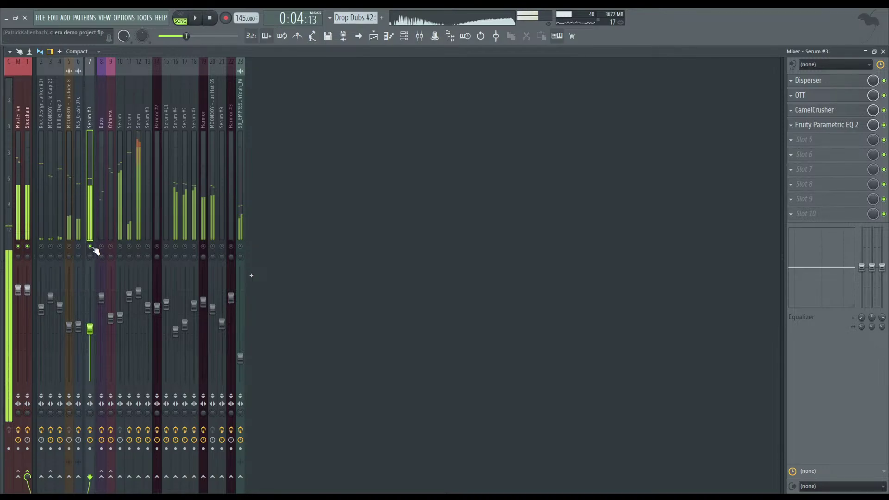
- Mute the Serum #3 and Dubs mixer tracks, listen to the rest of the drop and return to the playlist
right_click(90, 247)
click(91, 246)
click(102, 247)
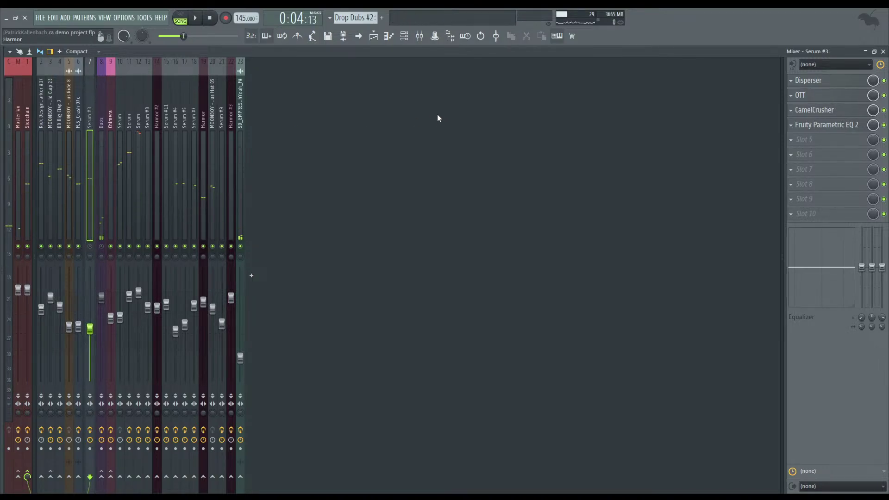
key(space)
click(883, 52)
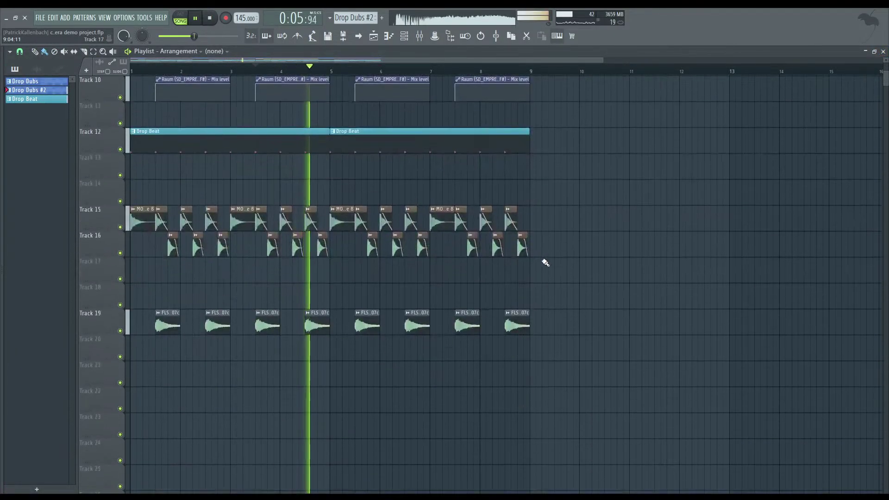
key(space)
- Move the song position to halfway through bar 4 of the arrangement
scroll(417, 185, up, 3)
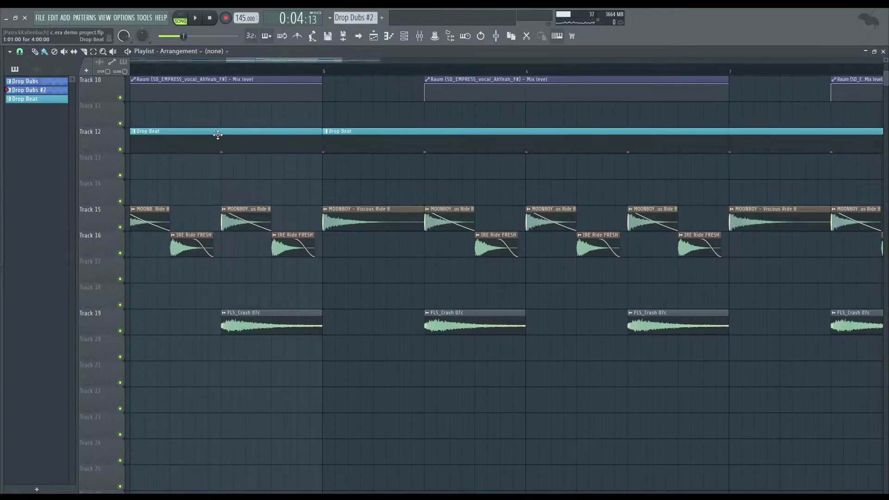
drag(225, 75, 321, 82)
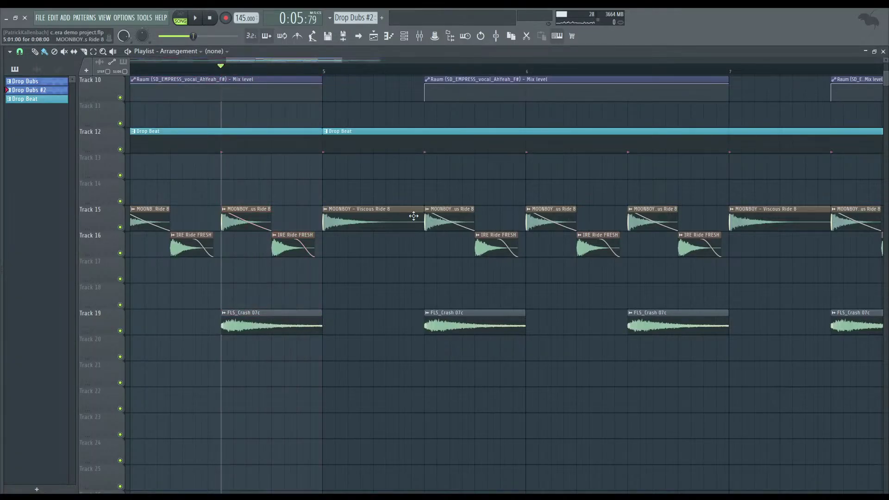
scroll(431, 237, down, 3)
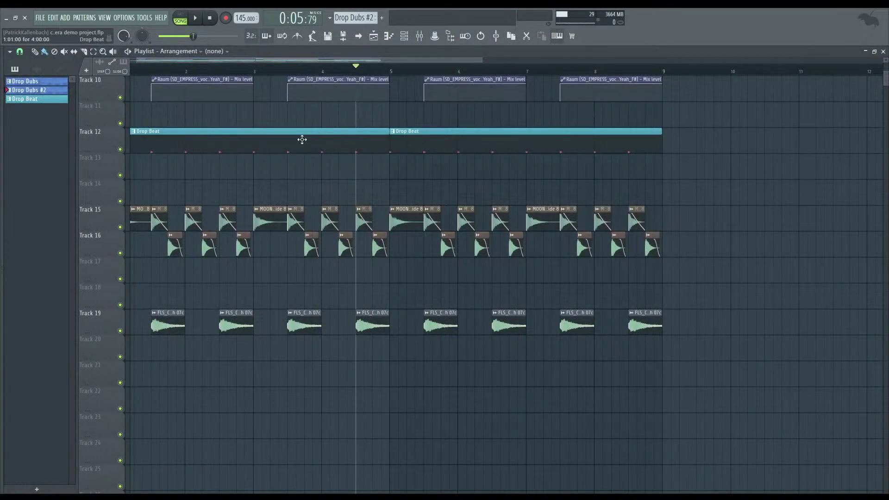
- Open the Drop Beat pattern's channels, select the DD Big Clap 2 channel, audition the pattern by itself and hide the channels
double_click(290, 151)
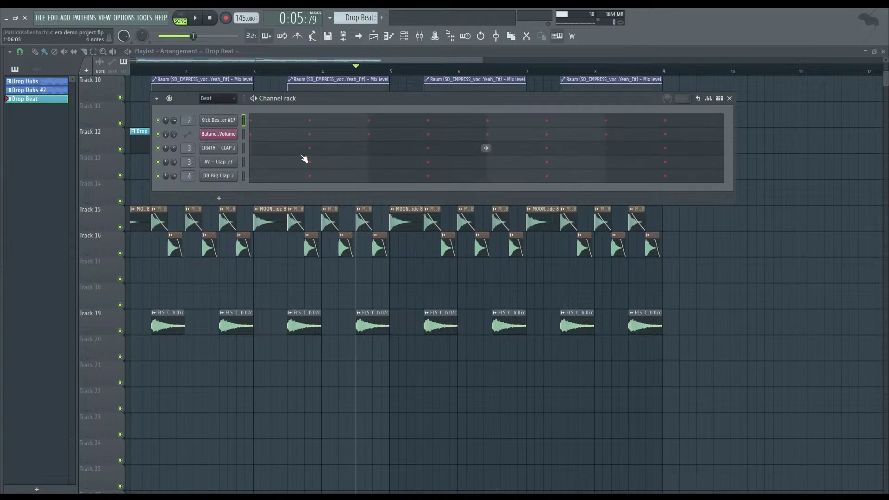
click(243, 149)
click(244, 176)
key(l)
key(space)
key(space)
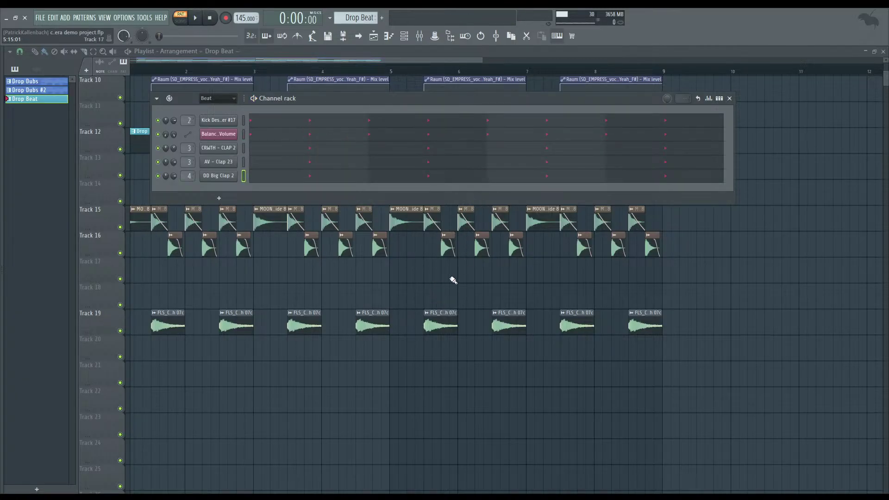
key(F6)
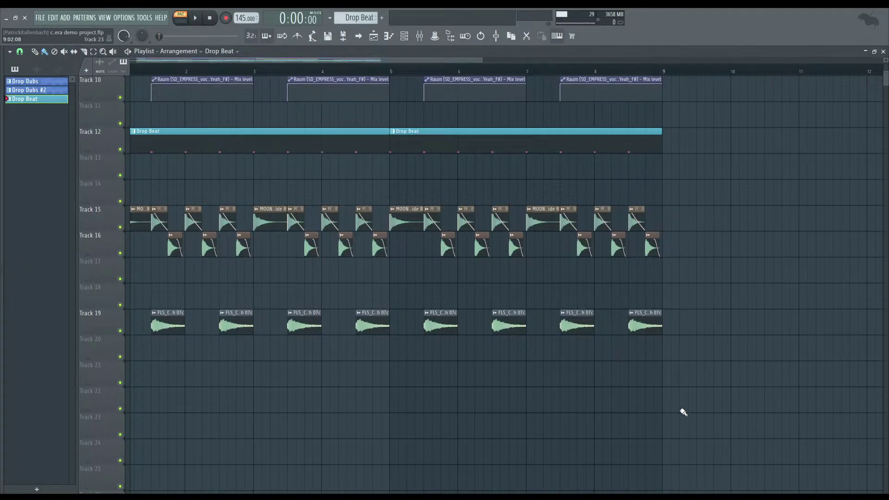
- Place another Drop Beat clip on Track 12 at bar 9 and move the song position to bar 9
key(F6)
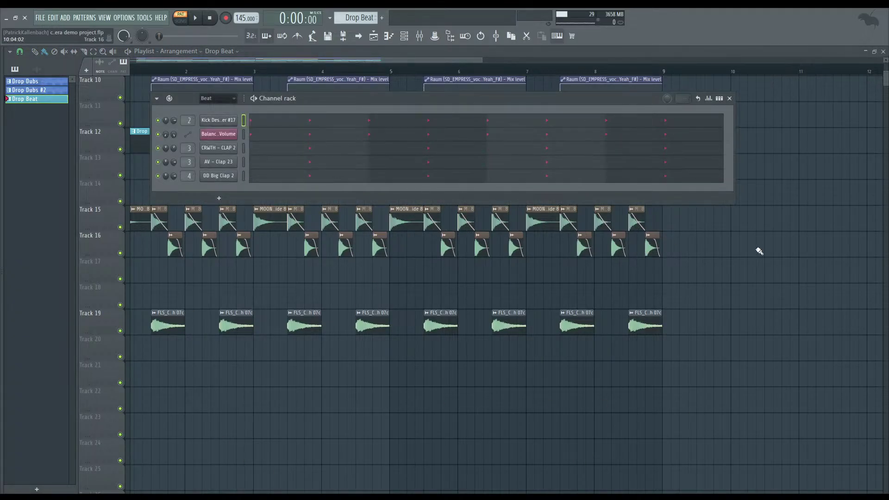
key(F6)
drag(221, 139, 765, 144)
scroll(765, 144, down, 1)
click(619, 73)
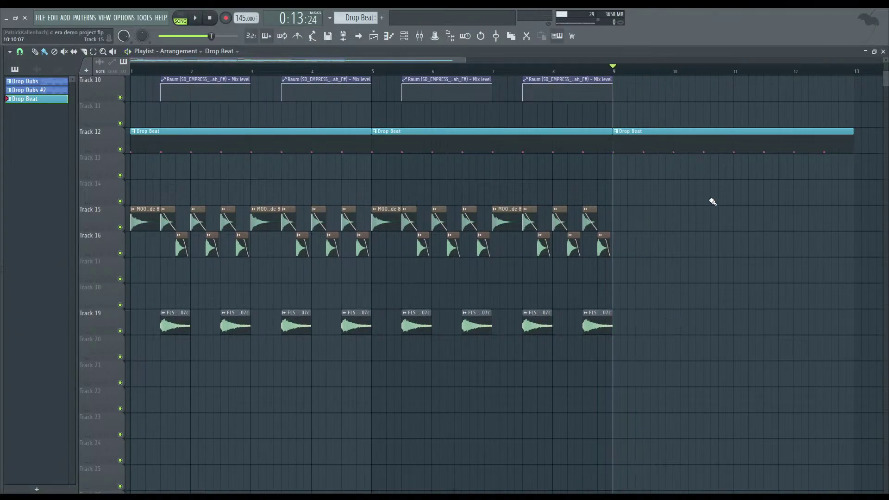
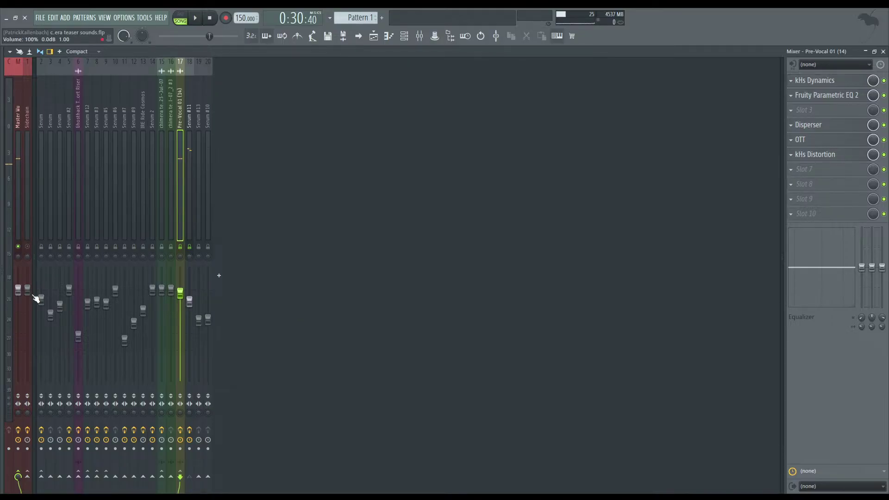
- Lower the master fader to 32% during playback and load plugdata-fx into slot 3 of the Pre-Vocal 01 (14) track
key(space)
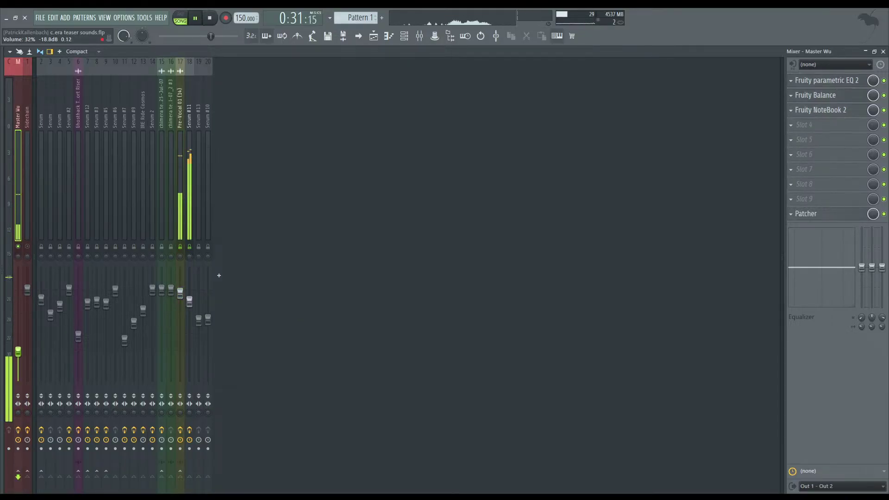
key(space)
click(182, 113)
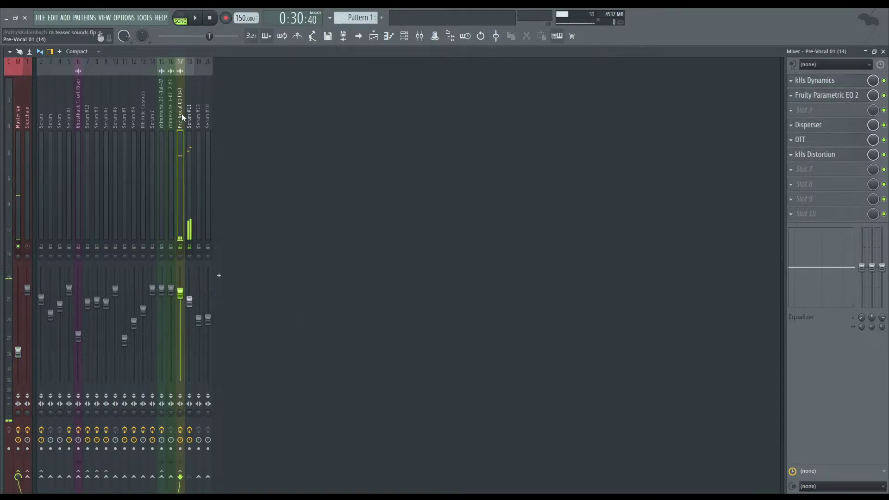
click(810, 109)
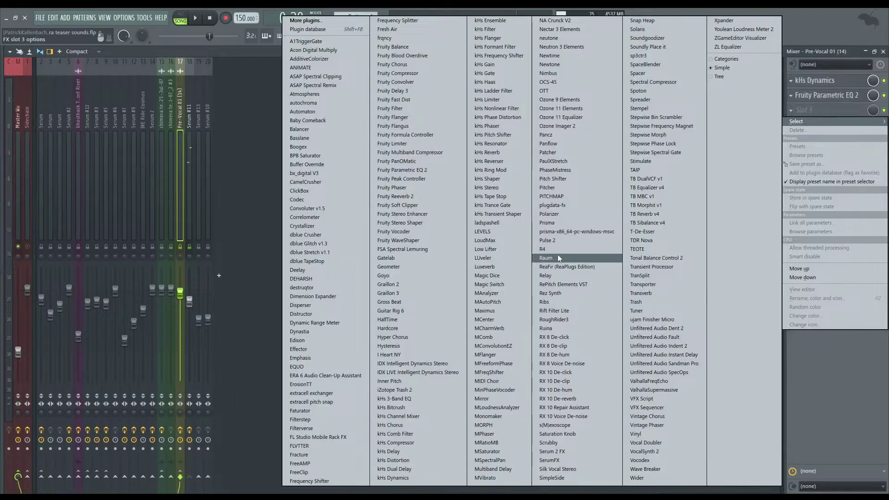
click(556, 206)
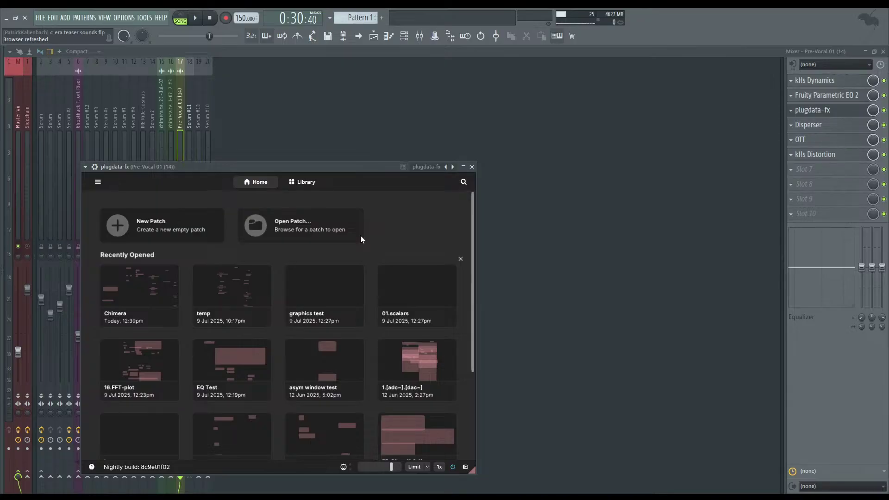
- Load the recent Chimera patch, widen its frequency band, set the window size to 1024 and return to the playlist
drag(224, 167, 265, 122)
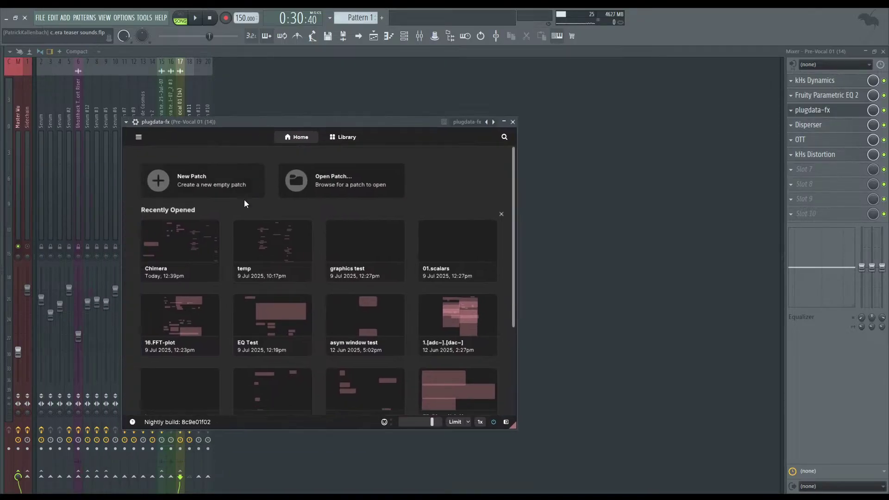
click(194, 250)
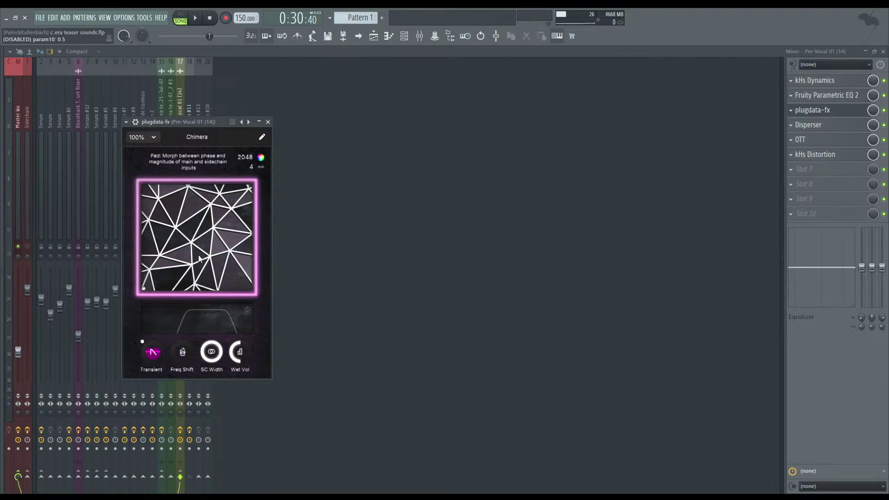
drag(211, 312, 178, 359)
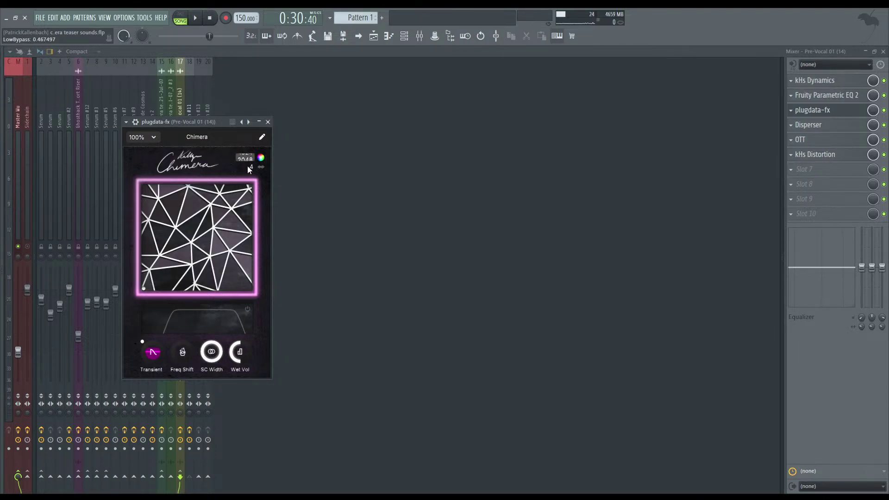
drag(184, 122, 215, 117)
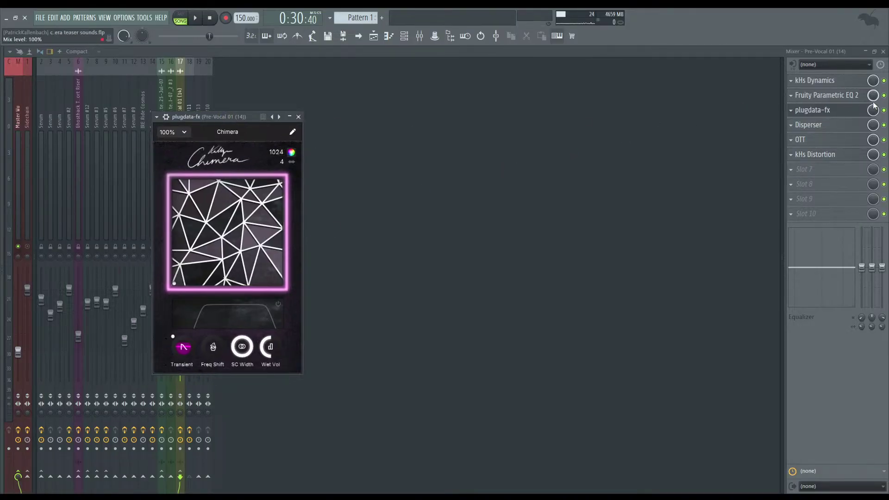
click(844, 114)
click(883, 52)
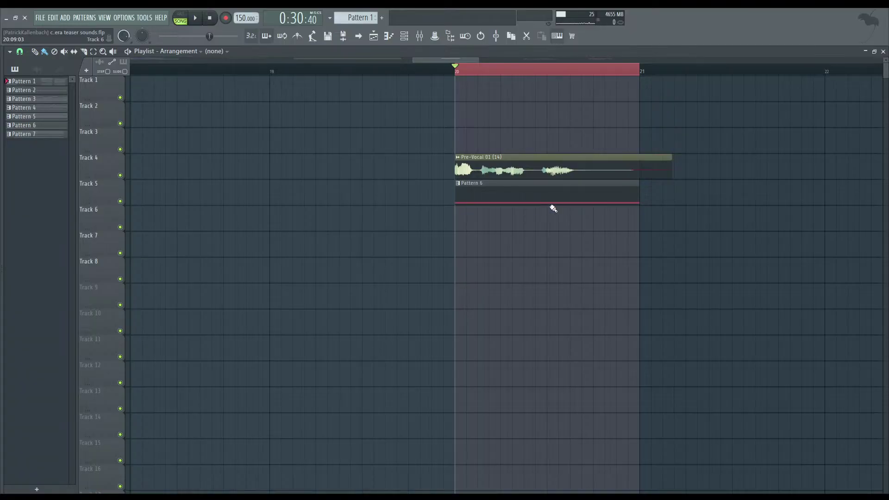
- Move the Pattern 6 clip from Track 5 down to Track 6 and play the bar 20 selection
drag(585, 196, 582, 231)
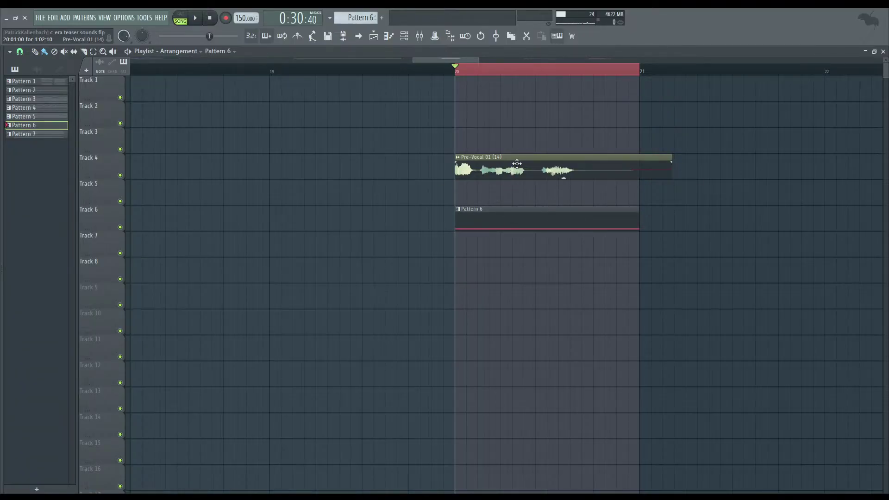
key(space)
key(space)
- Reopen Chimera on the Pre-Vocal 01 (14) track and audition the sound while moving the pad point from the lower-left corner to the right edge
click(420, 36)
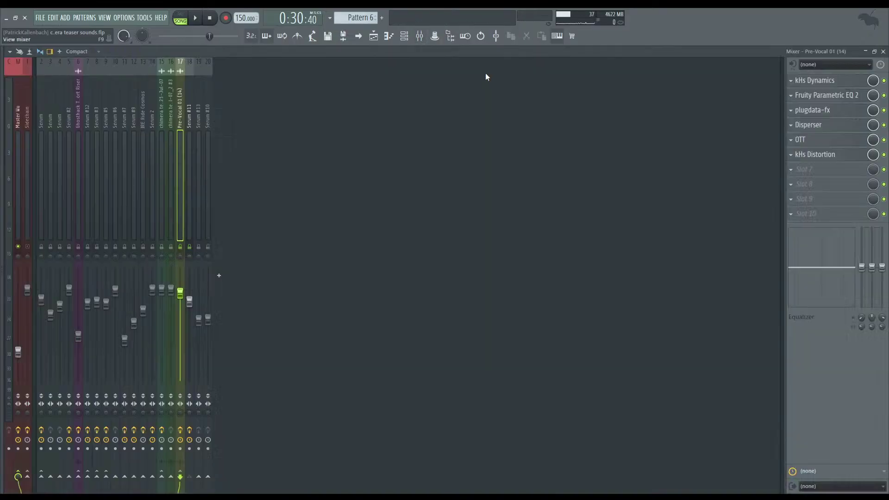
click(828, 111)
key(space)
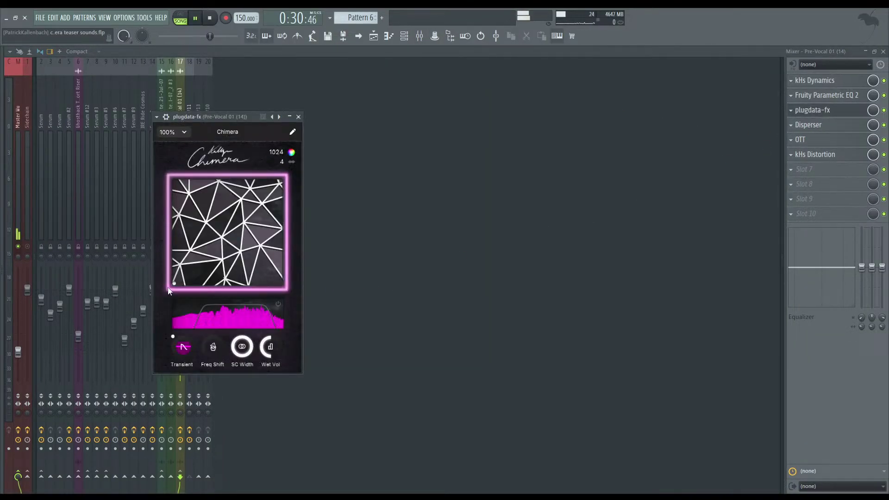
key(space)
drag(171, 284, 216, 278)
key(space)
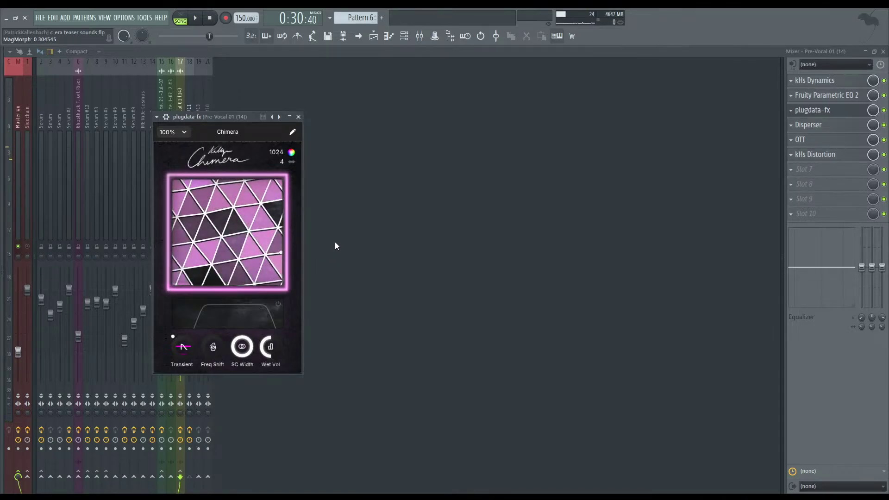
key(space)
- Set the plugdata-fx Aux Input 1 to sidechain index 1, activate that input and return to the Chimera interface
click(166, 116)
click(183, 133)
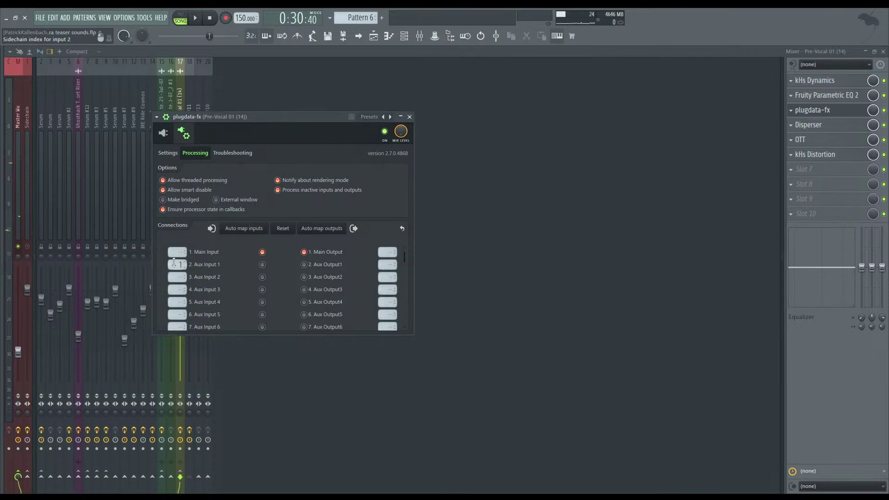
click(262, 265)
click(193, 134)
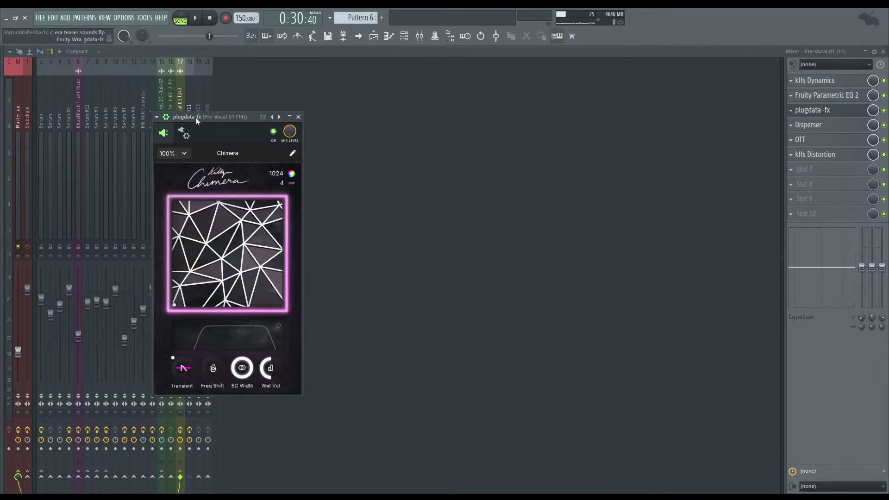
- Listen to the vocal with the Chimera pad point moved near the pad's lower-right corner, and close the patch
key(space)
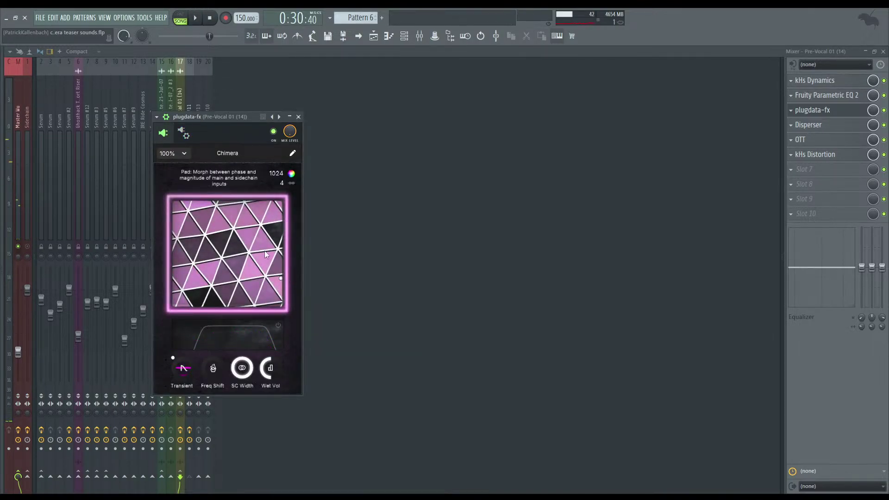
key(space)
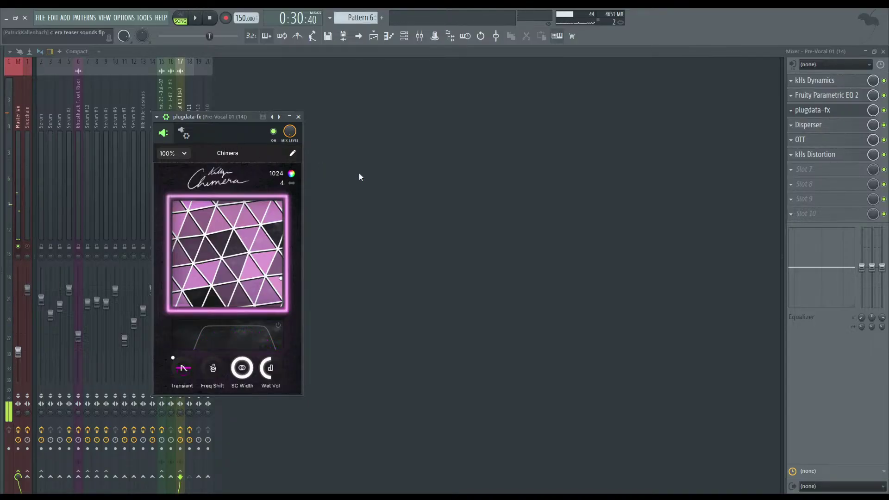
key(Escape)
- Select the Serum track on mixer insert 2 and remove plugdata-fx from its slot 4
click(186, 191)
key(Right)
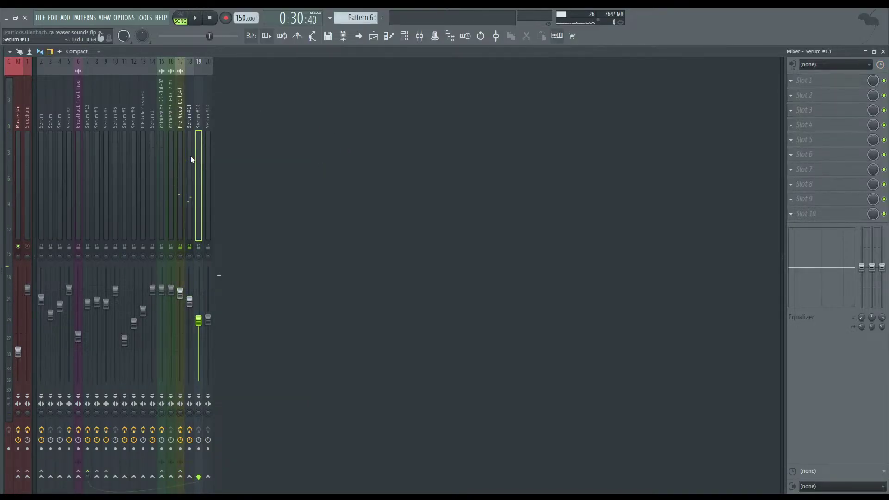
key(Left)
key(Left)
key(Left)
key(Left)
key(Left)
key(Left)
key(Left)
key(Left)
key(Left)
key(Left)
key(Left)
key(Left)
key(Left)
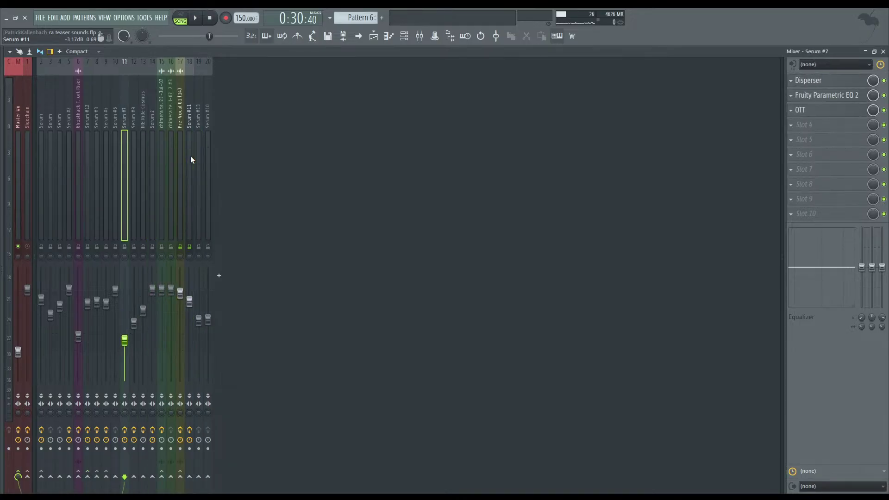
key(Left)
key(Left)
key(Left)
key(Left)
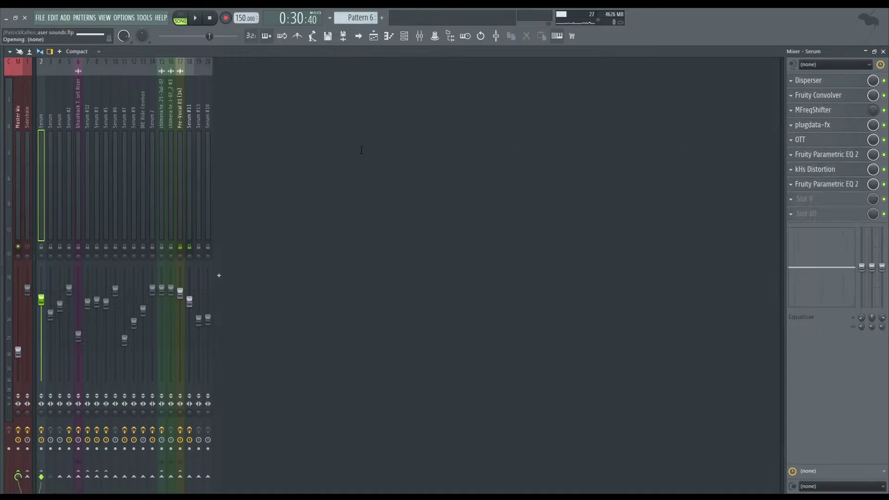
click(521, 404)
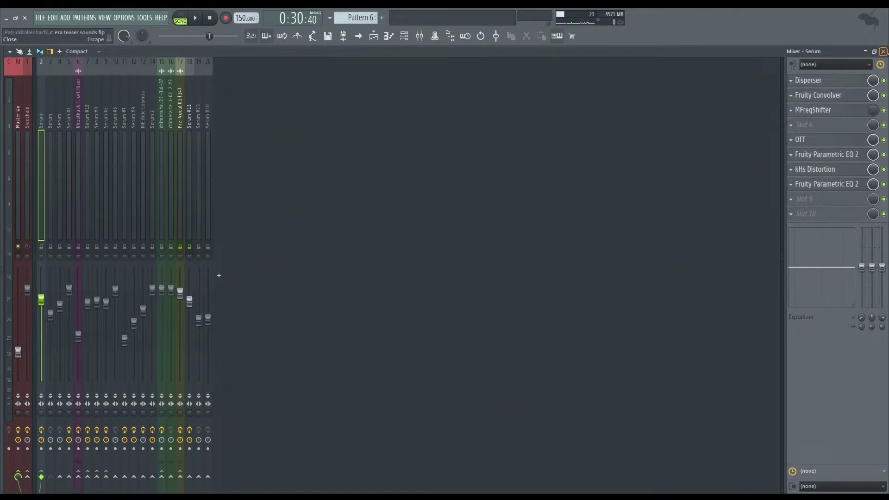
- Open the recent project chimera teaser sounds.flp and reveal the Pre-Vocal 01 (14) and Pattern 6 clips in the playlist
key(F5)
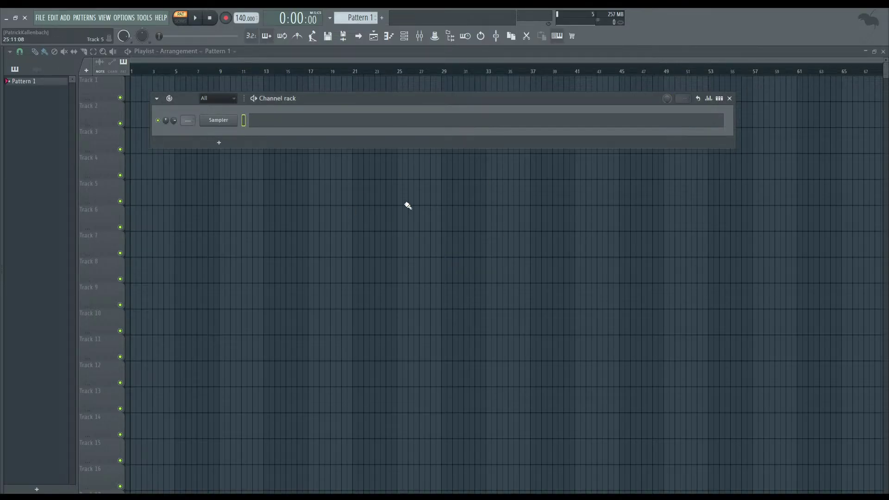
click(40, 18)
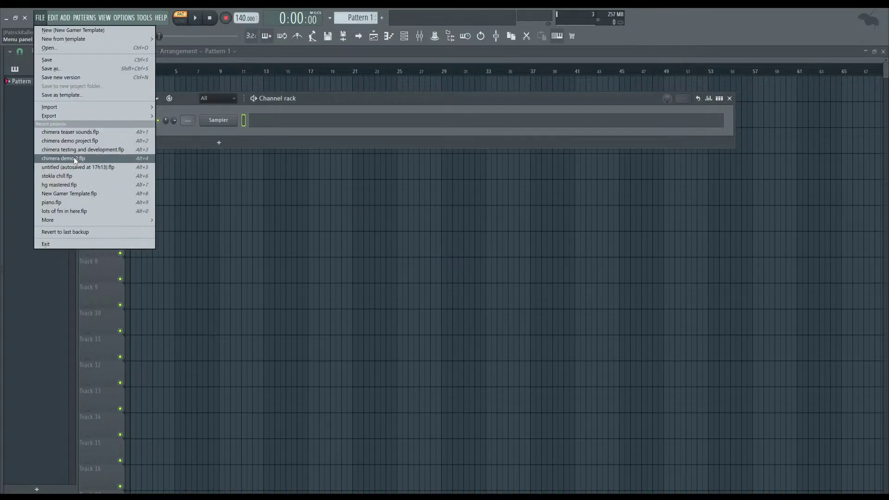
click(74, 131)
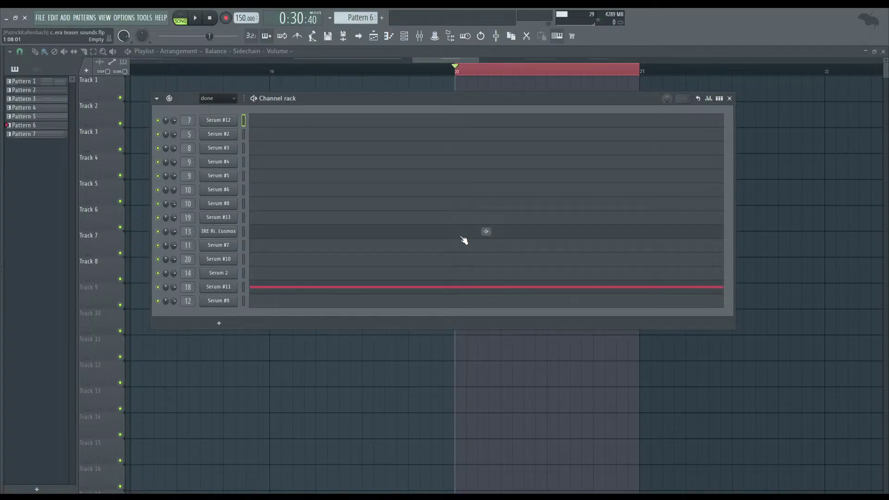
right_click(454, 403)
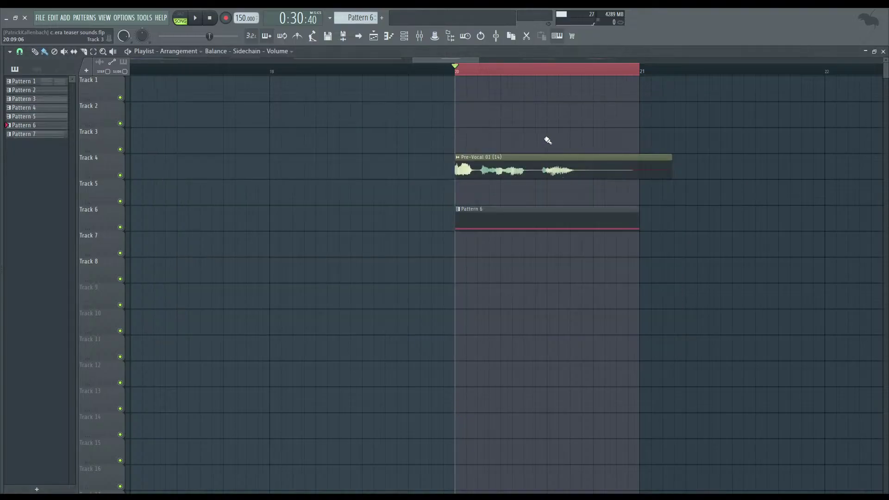
scroll(558, 138, down, 3)
- Audition the looped section from the mixer and open plugdata-fx on the Pre-Vocal 01 (14) track
click(420, 36)
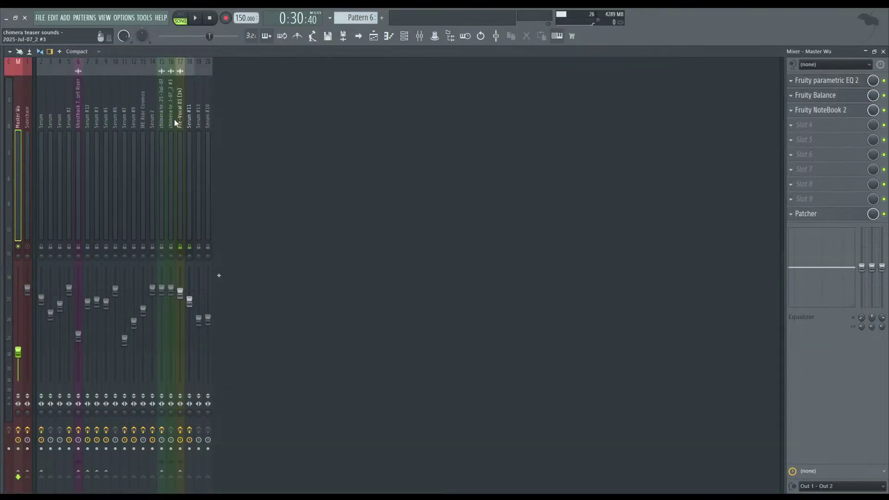
key(space)
key(space)
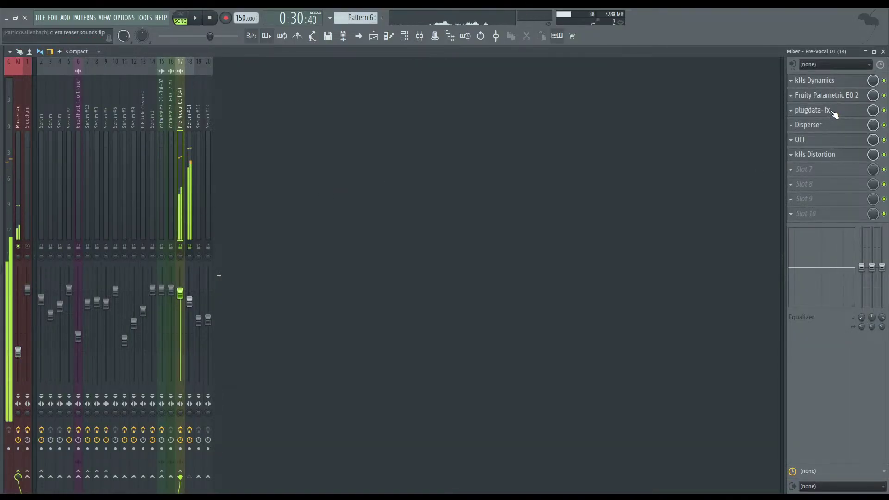
click(832, 112)
drag(348, 117, 404, 74)
- Switch the Chimera interface zoom to 75% and back to 100%, and reposition its window before closing it
click(227, 110)
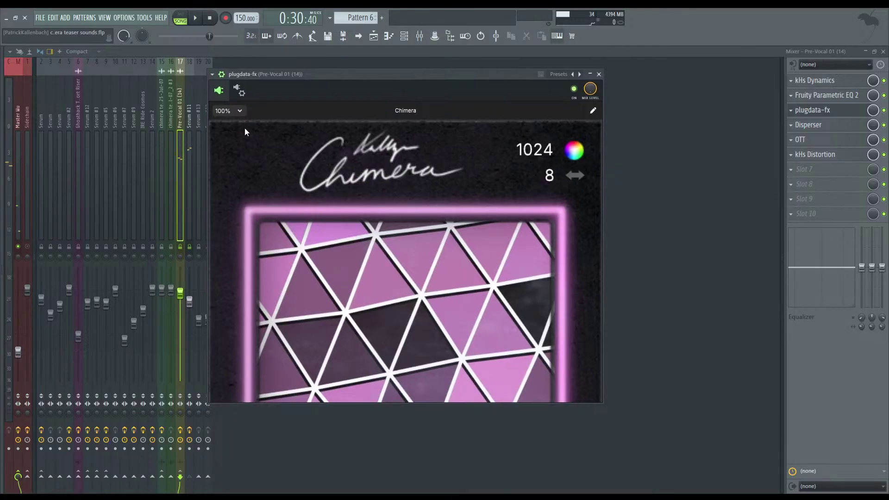
click(230, 139)
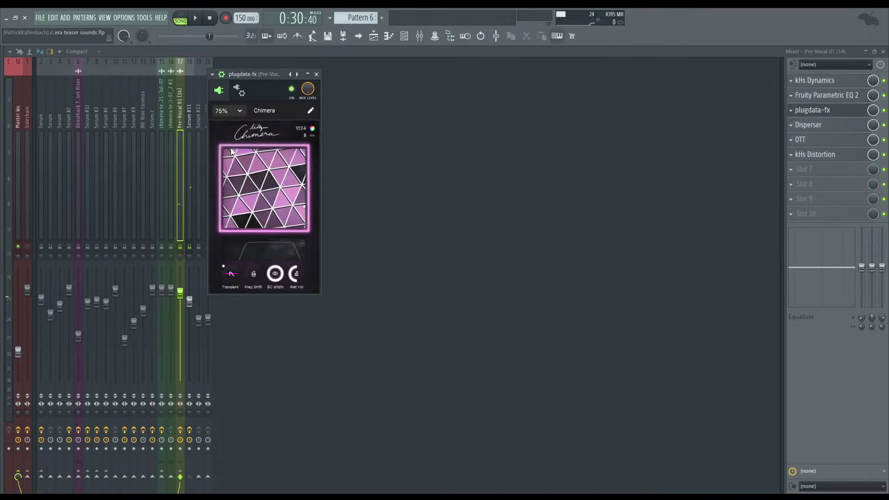
click(230, 148)
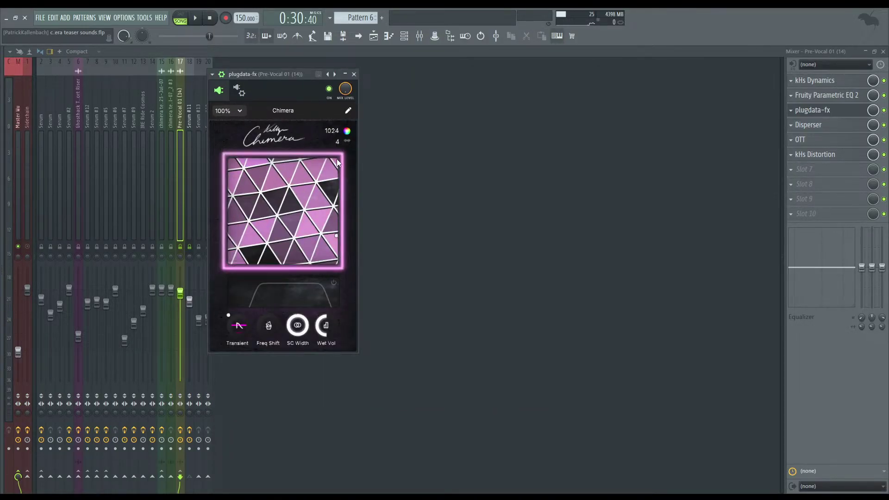
drag(270, 74, 438, 97)
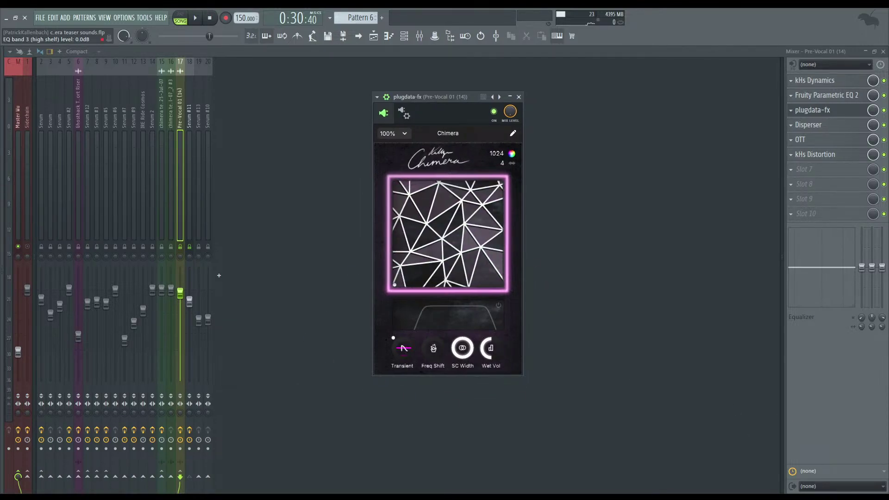
click(518, 96)
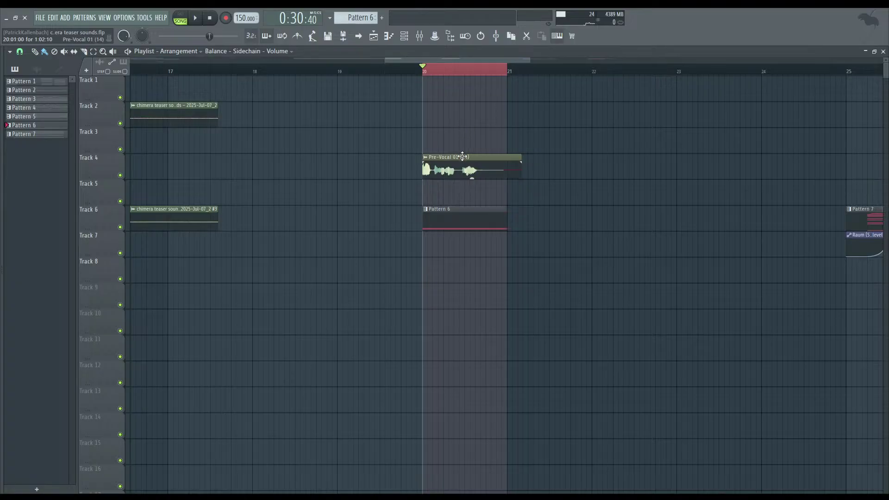
- Reopen Chimera on the Pre-Vocal 01 (14) track, set its FFT size to 512 and audition the loop
scroll(468, 188, up, 2)
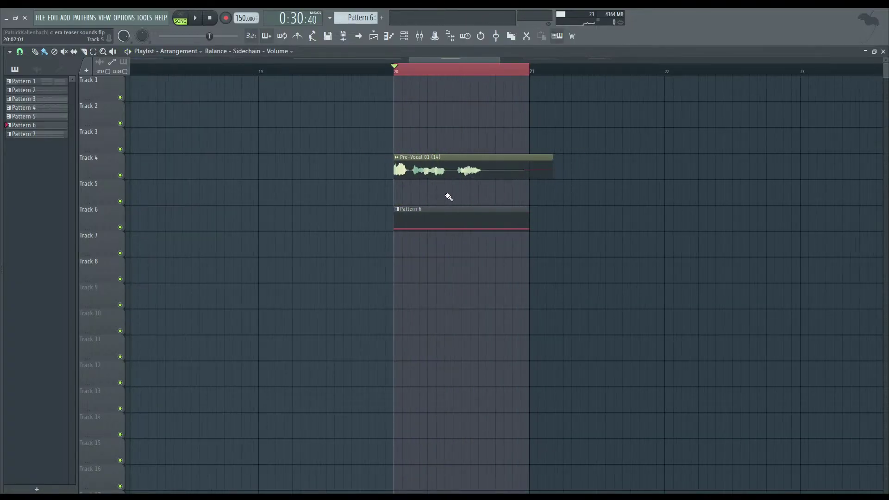
click(420, 38)
click(836, 110)
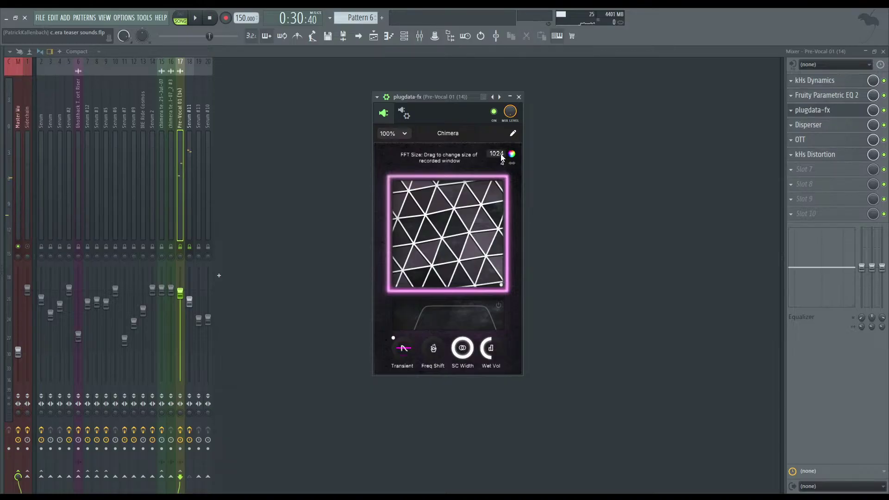
drag(502, 158, 500, 178)
key(space)
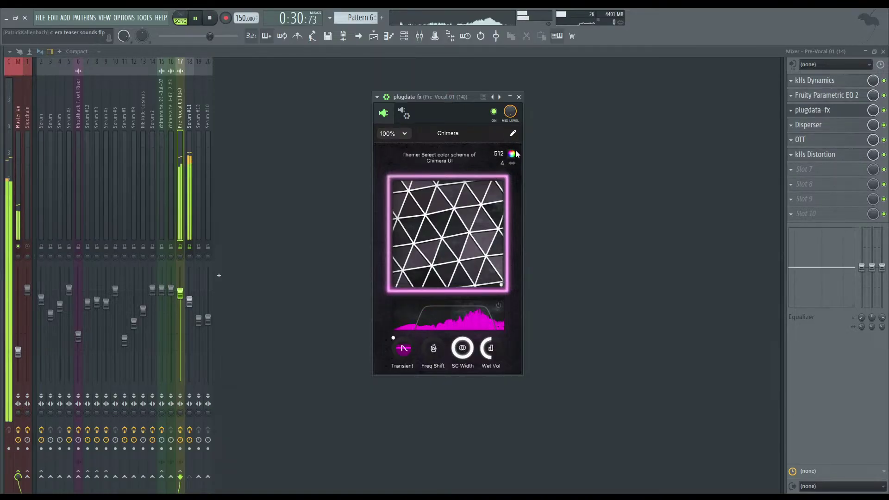
key(space)
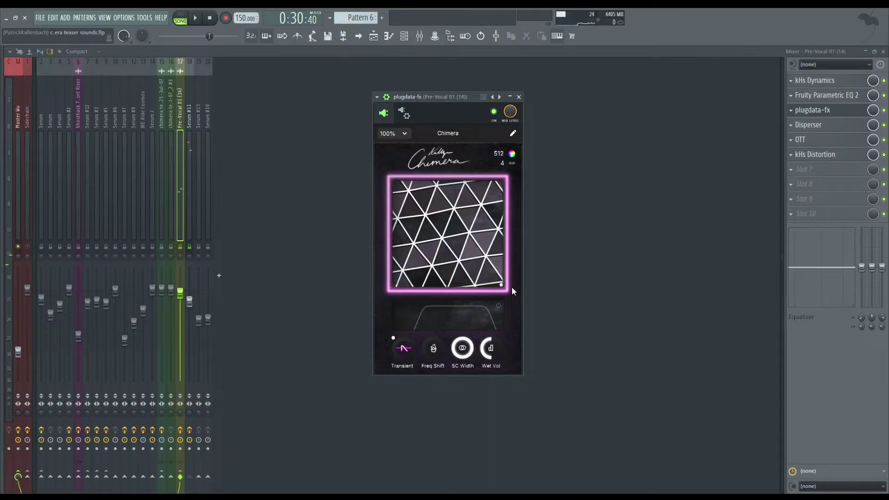
- Move the Chimera pad point slightly up along the pad's right edge and close the patch and mixer
drag(505, 282, 522, 266)
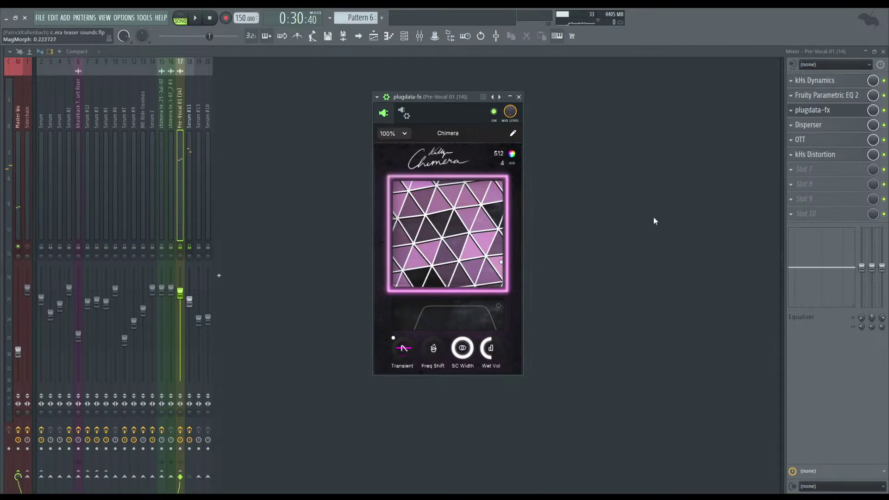
click(519, 97)
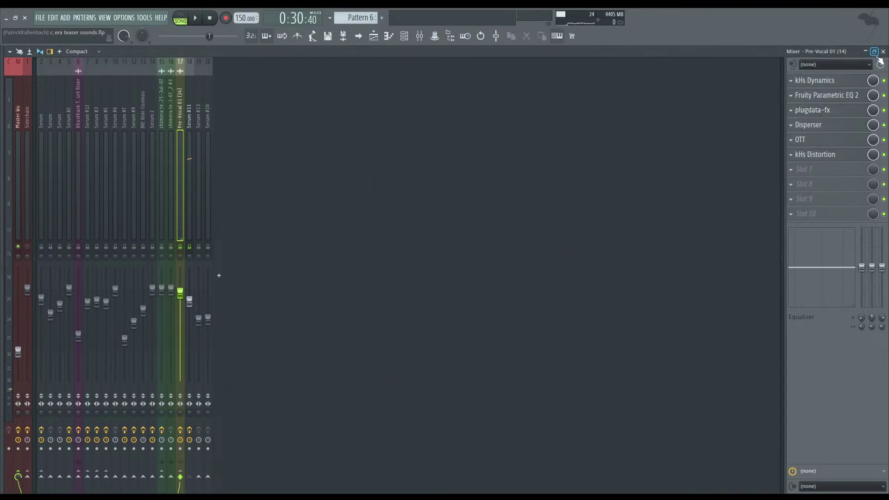
key(F5)
- Clear the playlist's loop selection and play Pattern 7 with its Raum mix automation from bar 25
scroll(412, 201, up, 2)
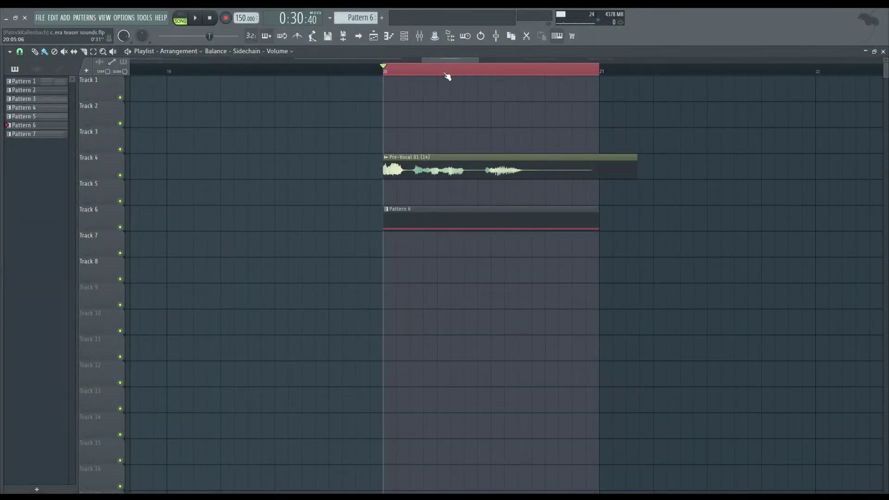
ctrl+click(328, 126)
scroll(301, 145, down, 5)
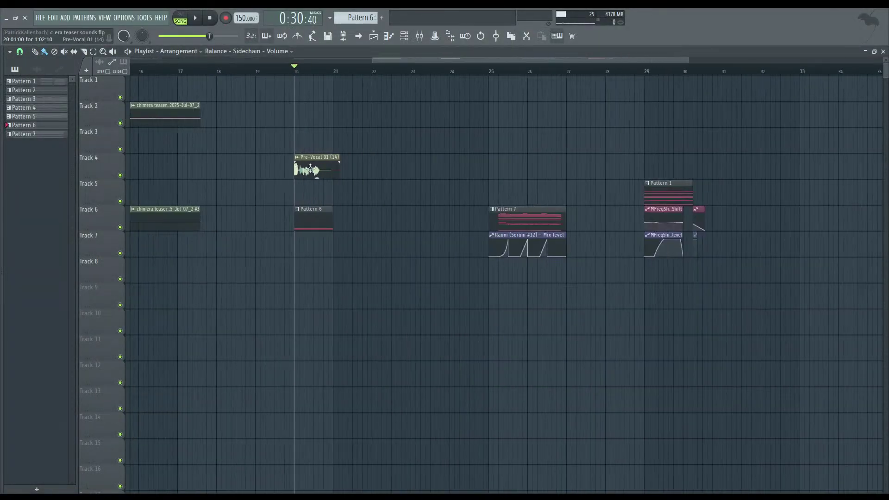
click(493, 73)
key(space)
scroll(521, 274, up, 5)
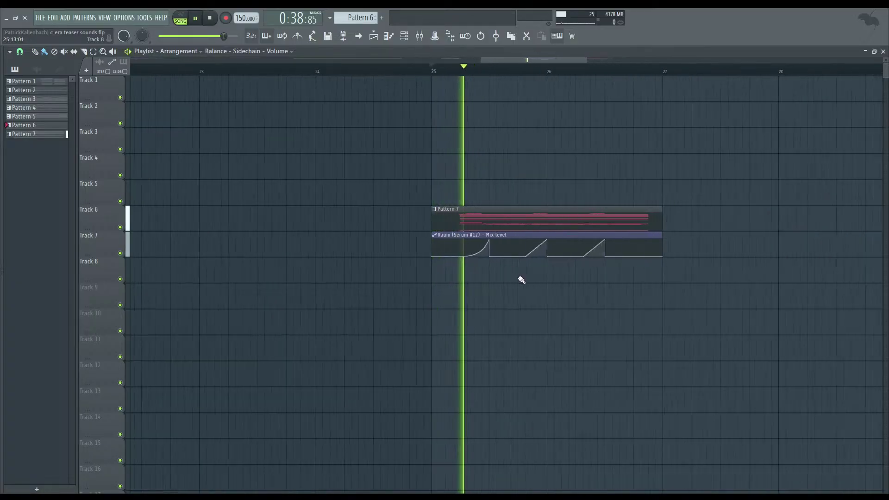
key(space)
- Audition Pattern 7 in the mixer with only Serum #13, Serum #9, IRE Ride Cosmos, Serum #12 and the insert 3 Serum enabled
click(420, 36)
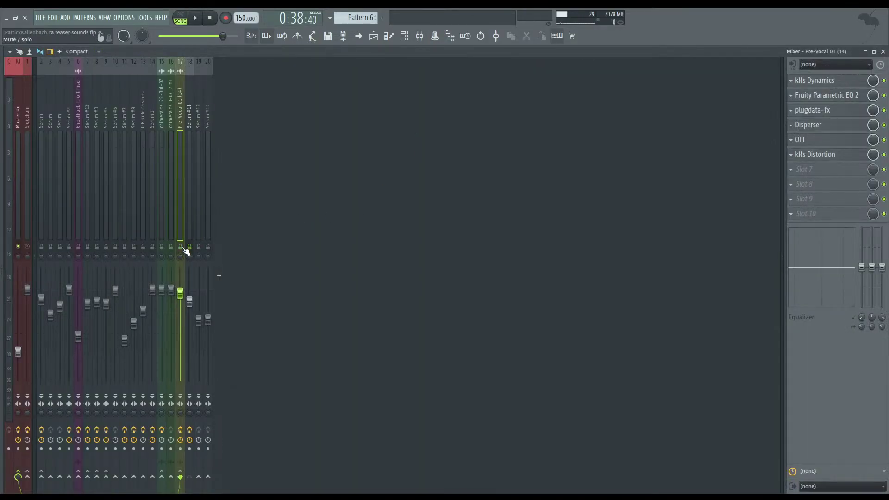
key(space)
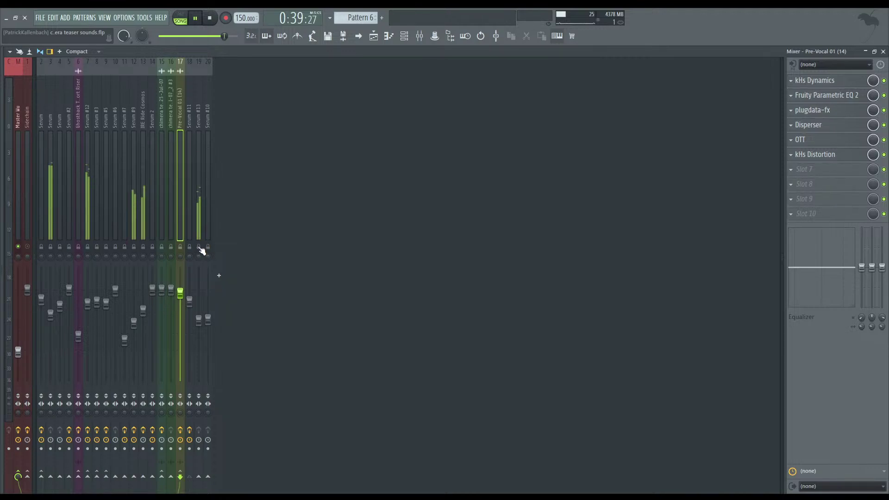
key(space)
click(201, 252)
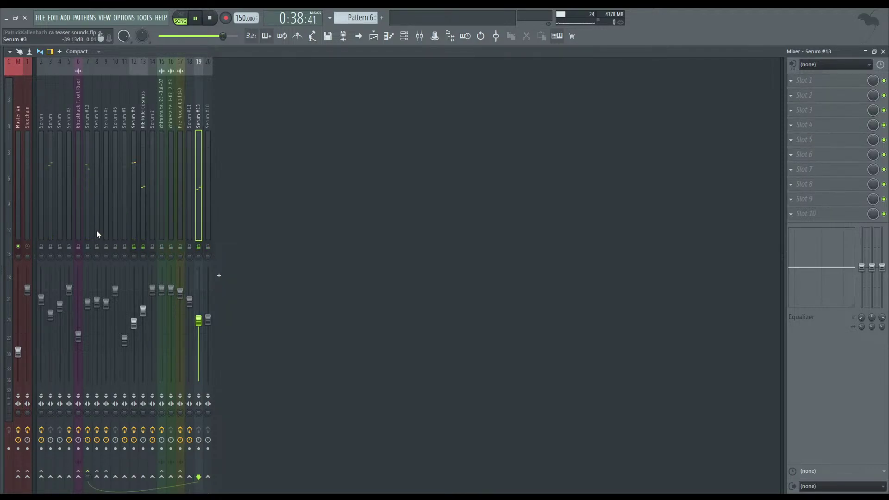
key(space)
click(89, 250)
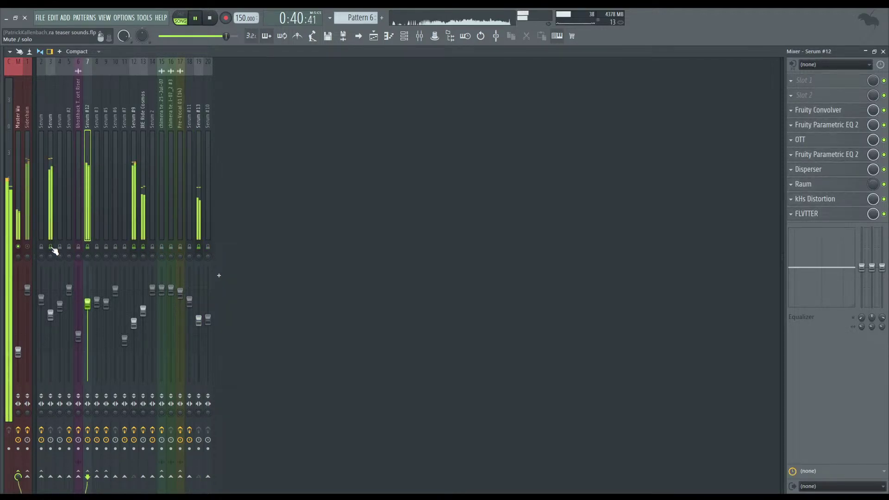
click(51, 250)
key(space)
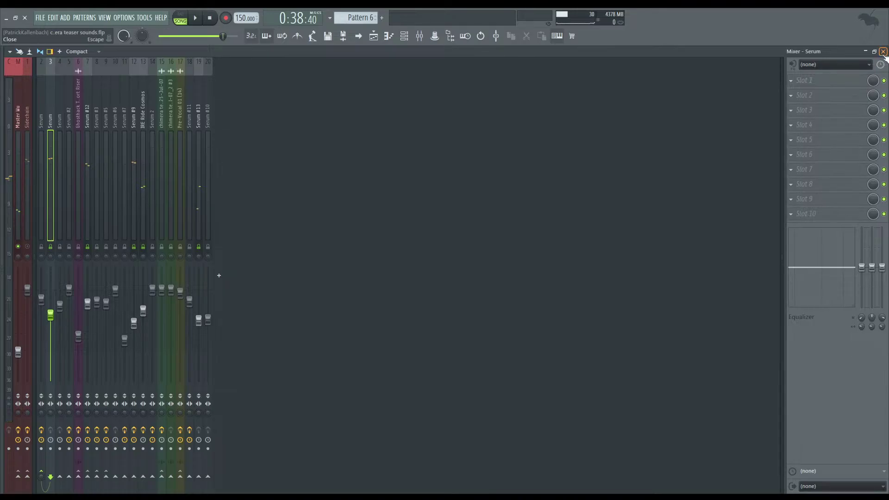
- Close the mixer and open the Chimera sound effect 2 project without saving changes to chimera teaser sounds.flp
click(883, 52)
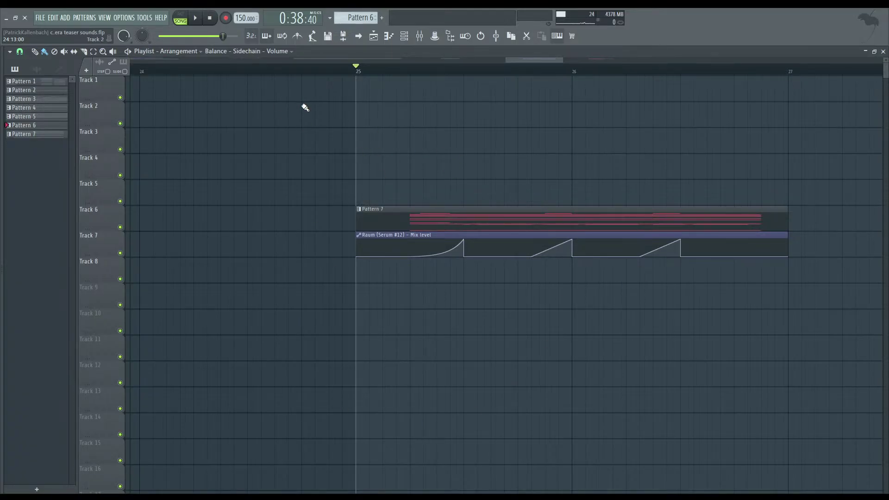
click(40, 18)
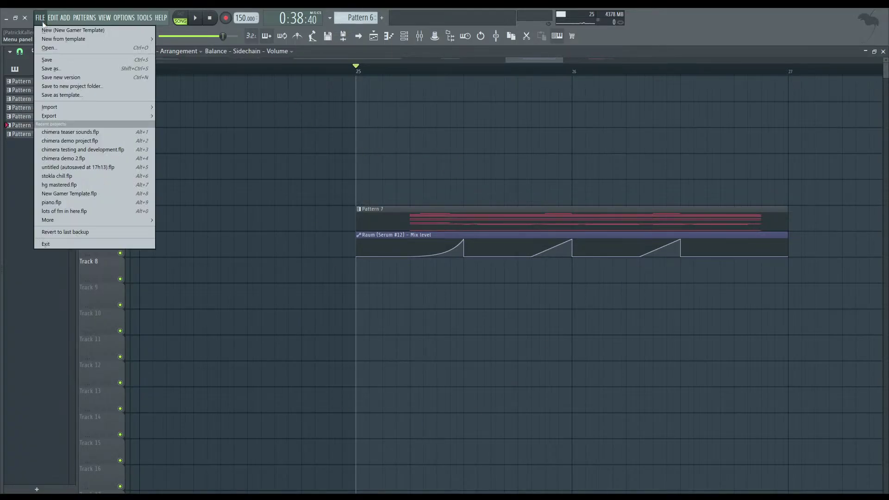
click(51, 48)
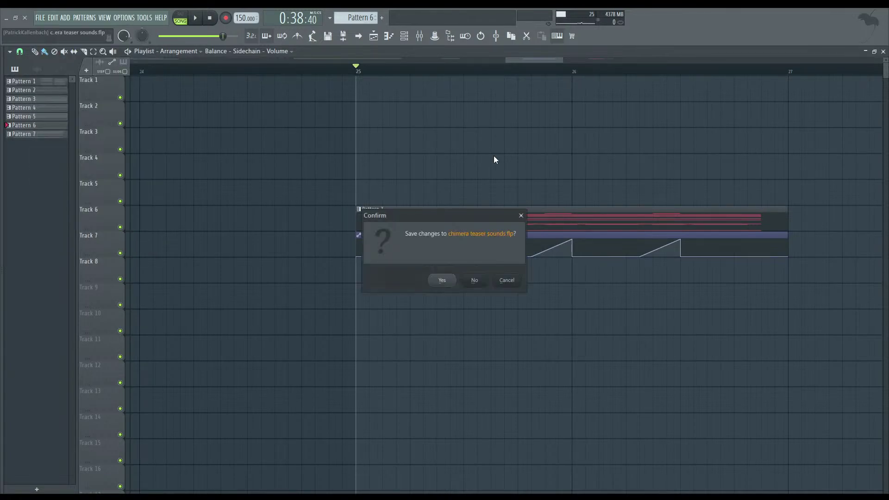
click(481, 285)
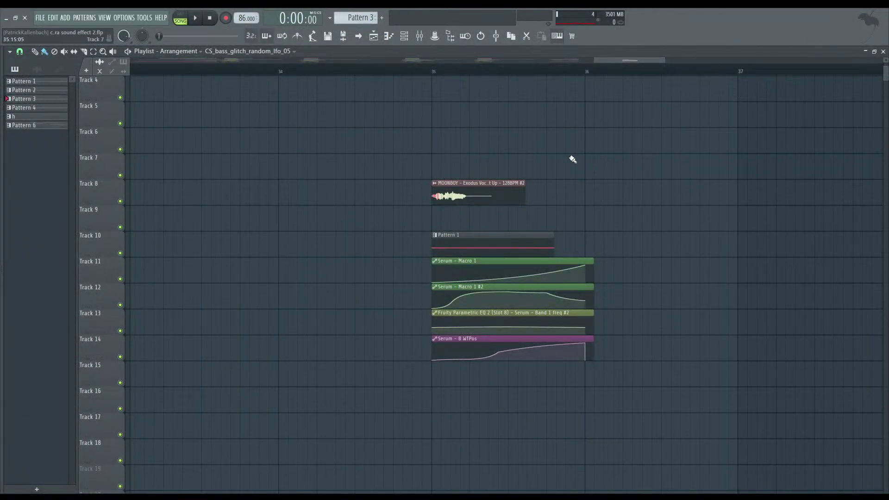
- Play the MOONBOY vocal and Pattern 1 clips from bar 35 and bring up the mixer
click(425, 72)
key(space)
key(space)
key(F9)
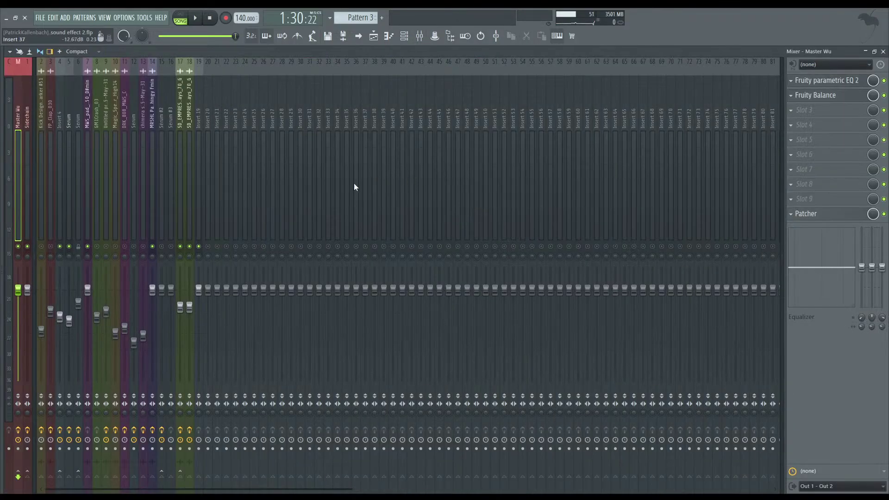
- Examine the effect slots of the mixer tracks from MRSHL Pad on insert 14 to the inserts past the SD_EMPRESS vocals
click(149, 129)
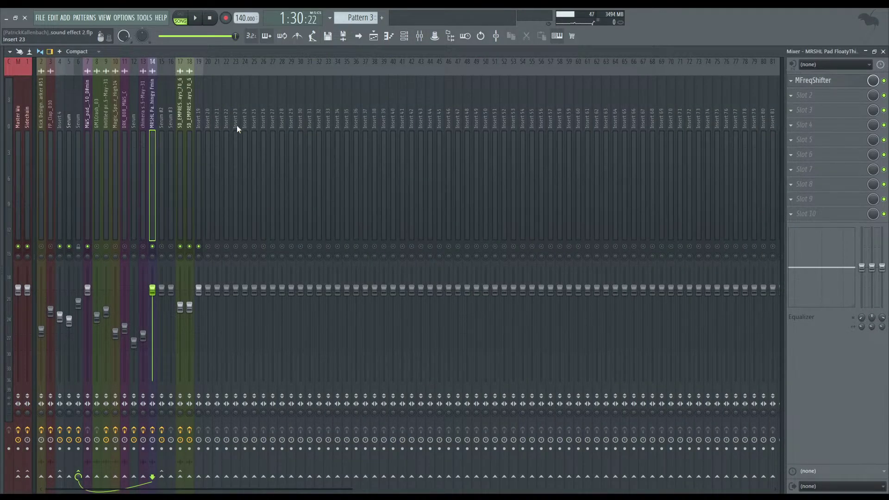
key(Right)
key(Right)
key(Right)
key(Right)
key(Right)
key(Right)
key(Left)
key(Left)
key(Left)
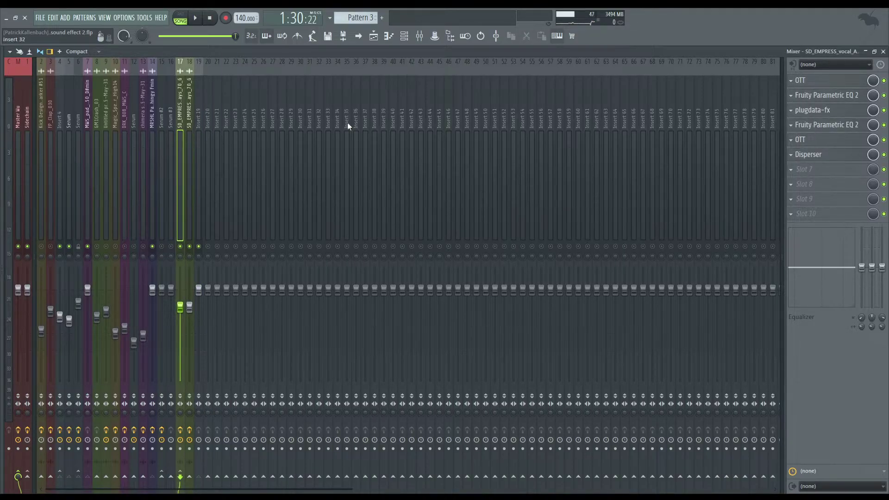
- Dismiss the error dialogs and inspect the effects on the Serum #3 and Serum #2 mixer tracks
click(508, 397)
click(171, 120)
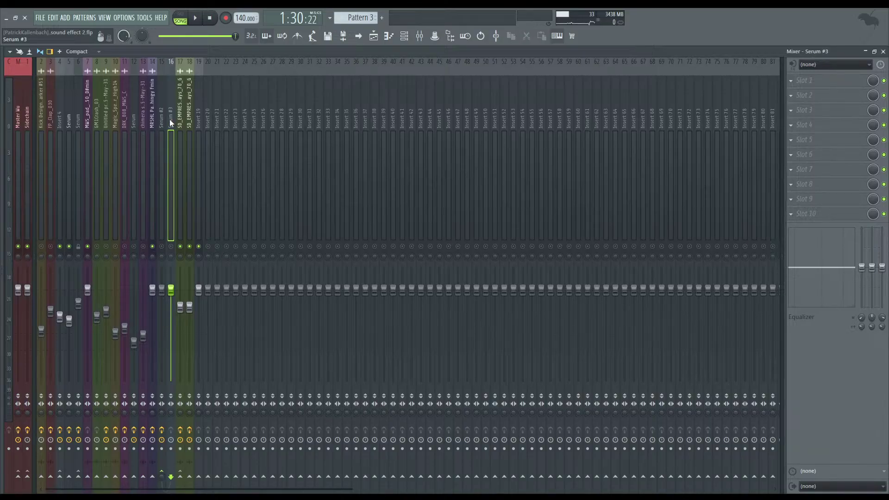
key(Left)
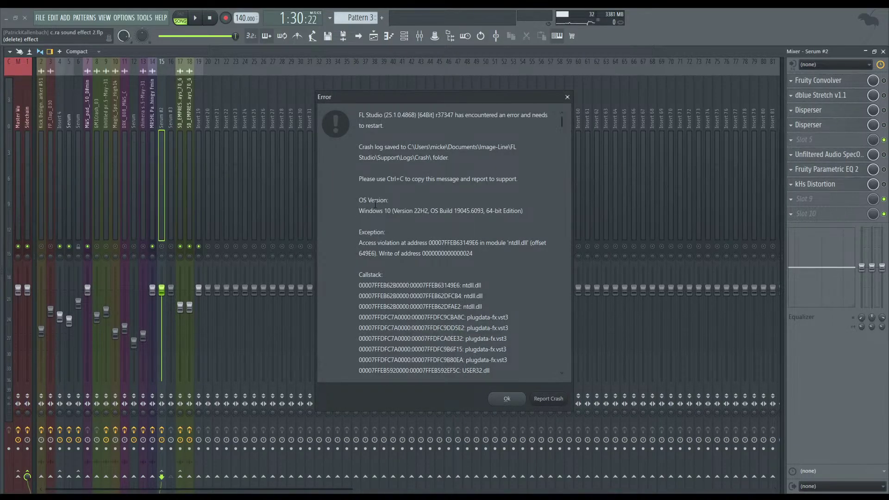
key(Return)
- Examine the effect slots of the mixer tracks from MRSHL Pad on insert 14 down to the Serum tracks on inserts 6 and 5
click(152, 109)
key(Left)
key(Left)
key(Left)
key(Left)
key(Left)
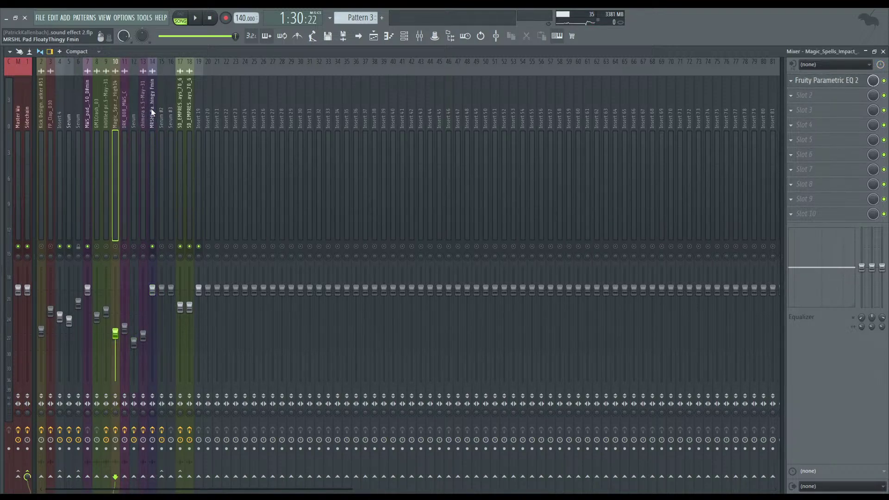
key(Left)
key(Left)
key(Left)
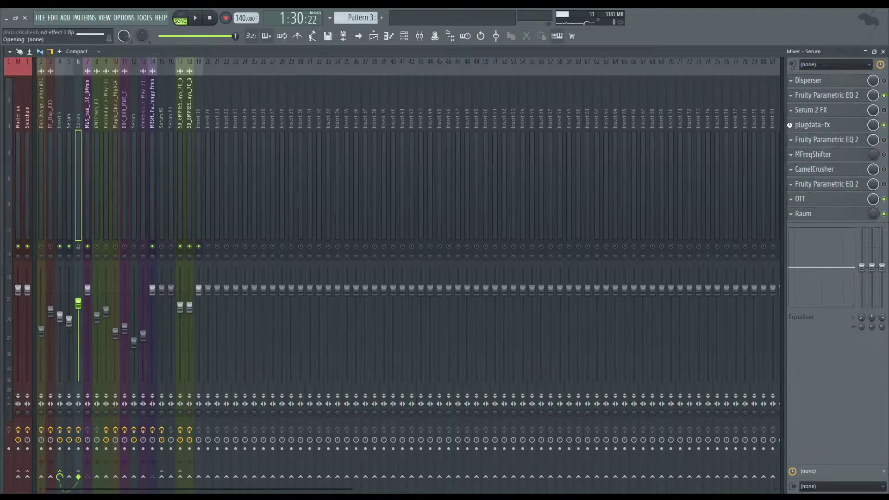
click(70, 123)
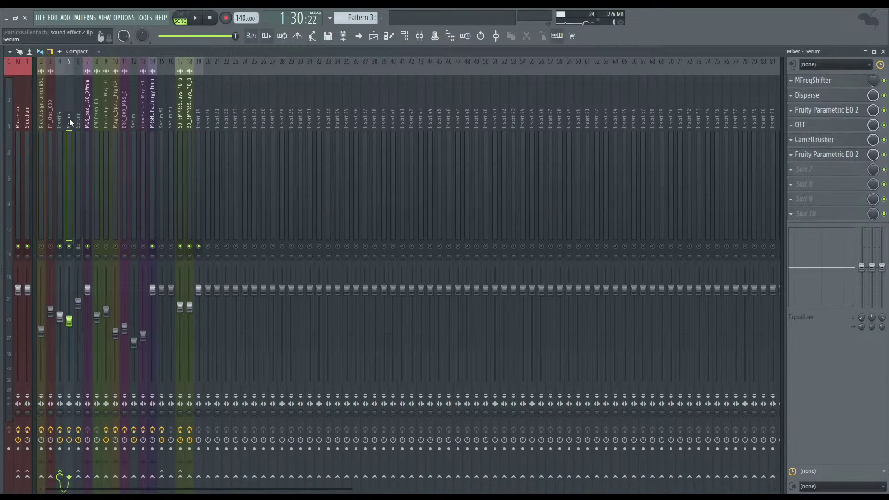
key(Left)
key(Left)
key(Left)
key(Right)
click(70, 122)
- Return to the playlist and make a time selection over the Pattern 6 clips from bar 30 to bar 32
click(875, 52)
click(869, 98)
click(883, 51)
click(459, 72)
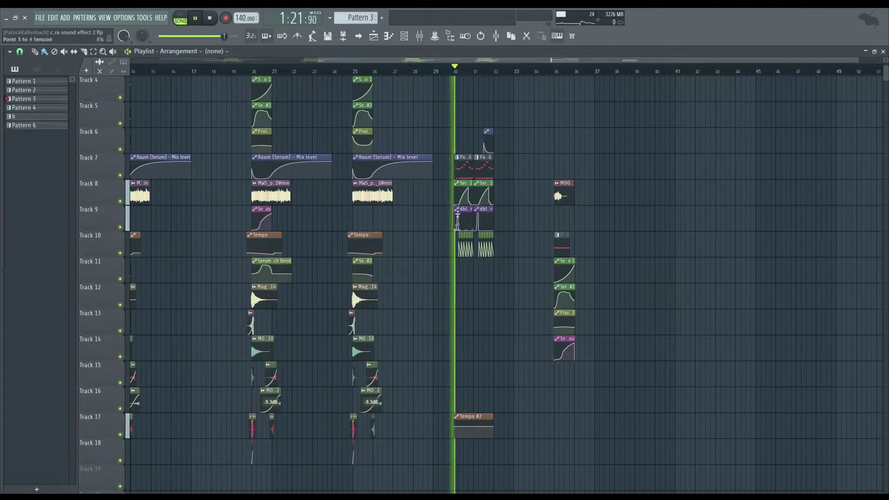
scroll(458, 202, up, 10)
key(space)
drag(779, 74, 435, 81)
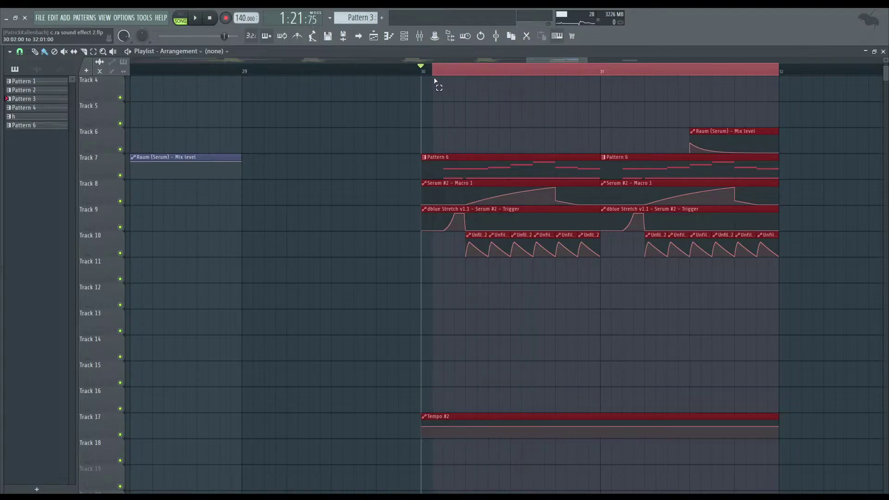
- Play the selected bars with the mixer open and bring up the effects of the Serum #2 track
key(F9)
key(space)
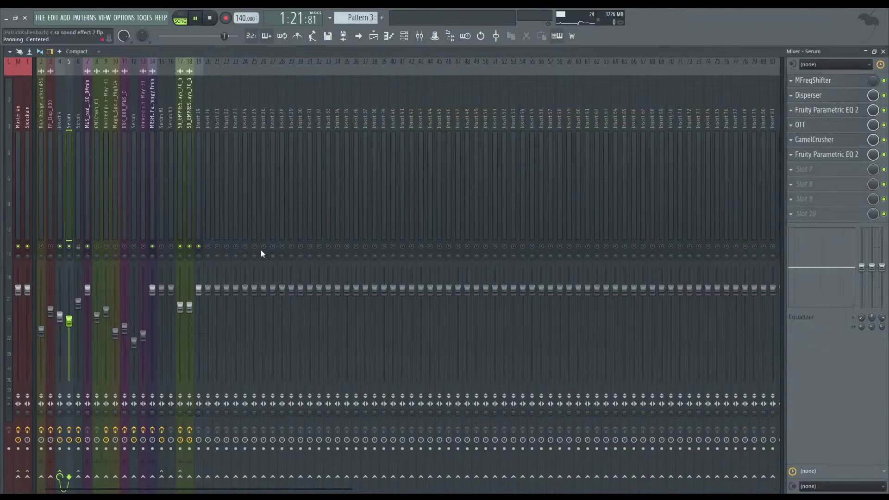
click(164, 238)
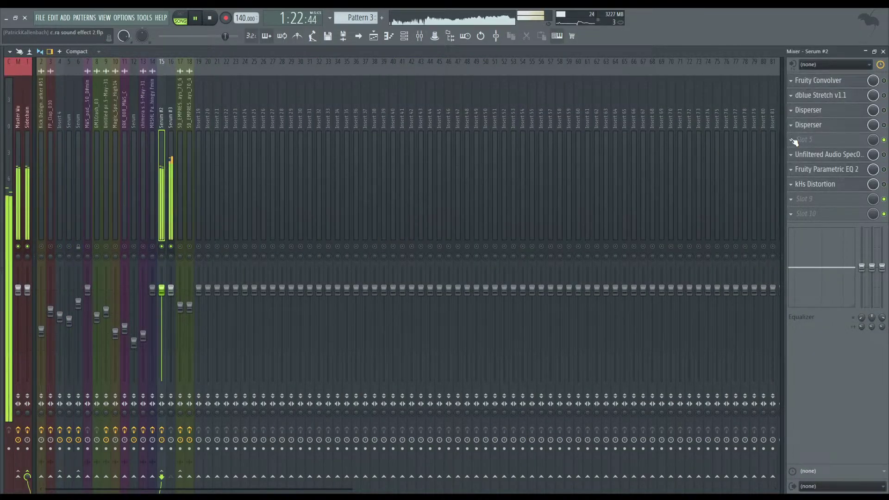
key(space)
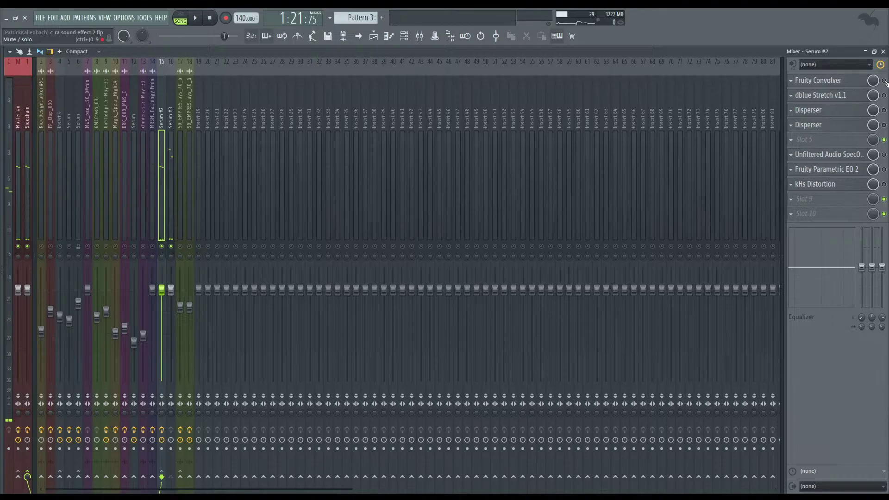
- Enable Fruity Convolver, dblue Stretch, the first Disperser, SpecOps, Fruity Parametric EQ 2 and kHs Distortion on Serum #2 and start playback
click(838, 81)
click(837, 82)
click(884, 95)
click(884, 110)
click(884, 154)
click(884, 169)
click(884, 184)
key(space)
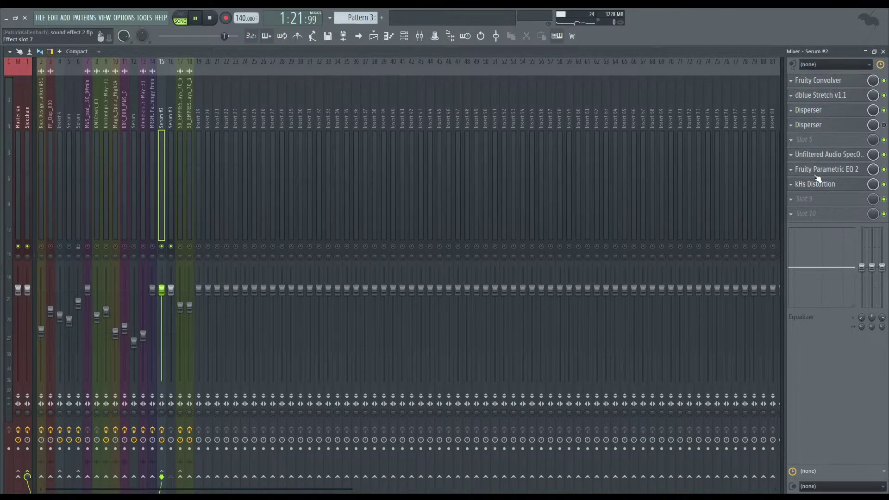
- Stop playback, lower the Master track's fader and leave the Serum #2 fader at 100%
drag(162, 290, 161, 329)
key(space)
drag(18, 290, 18, 339)
drag(162, 328, 161, 290)
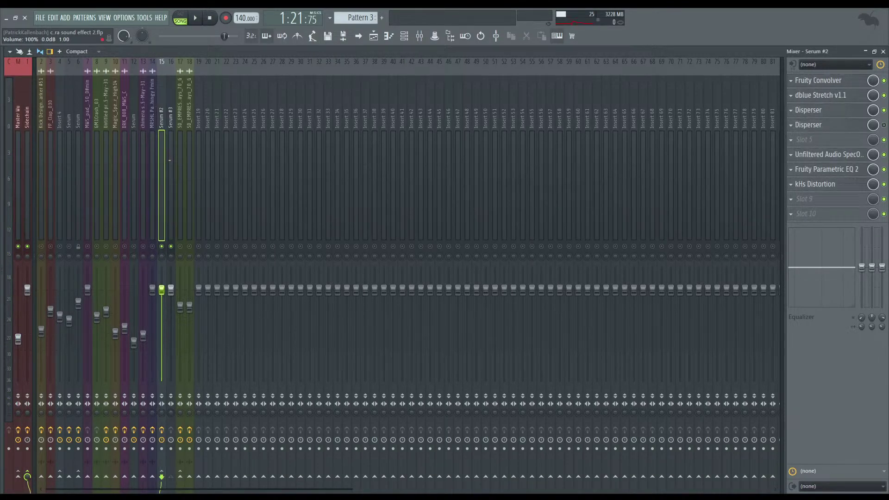
drag(18, 339, 18, 335)
- Compare the Serum #2 and Serum #3 tracks, play the selected bars and return to the playlist
click(172, 218)
click(161, 225)
click(168, 248)
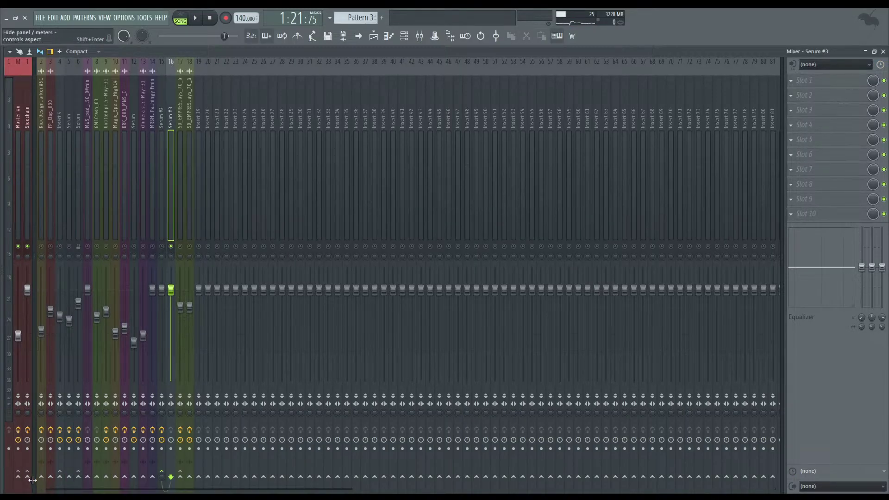
key(space)
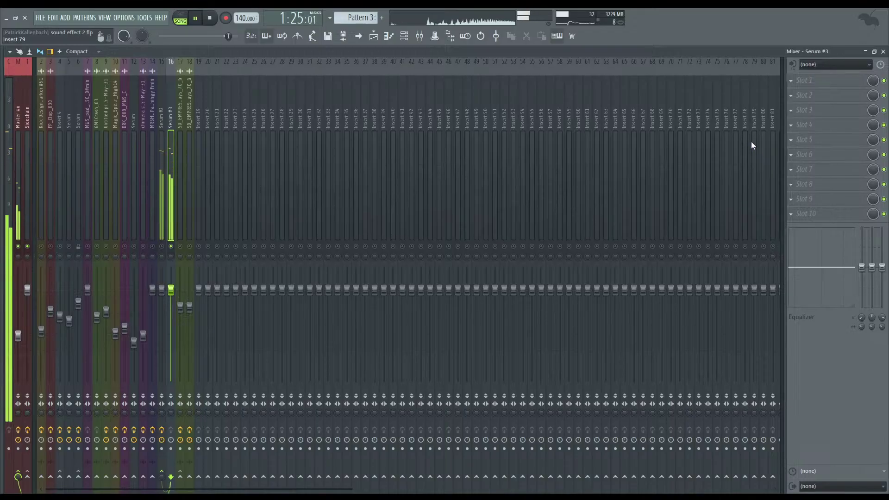
key(space)
key(F5)
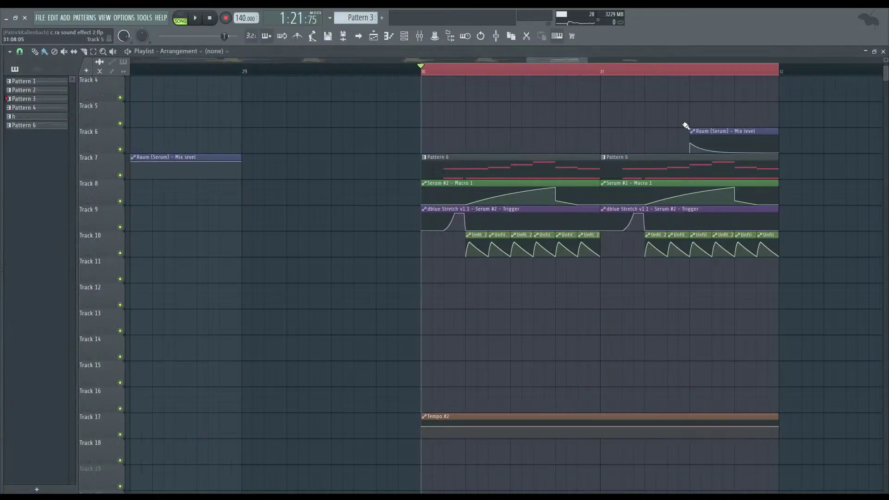
- Open the Serum #3 instrument from the channel rack of Pattern 6 and reposition its window
click(411, 37)
key(F6)
double_click(538, 165)
click(216, 231)
drag(324, 166, 425, 137)
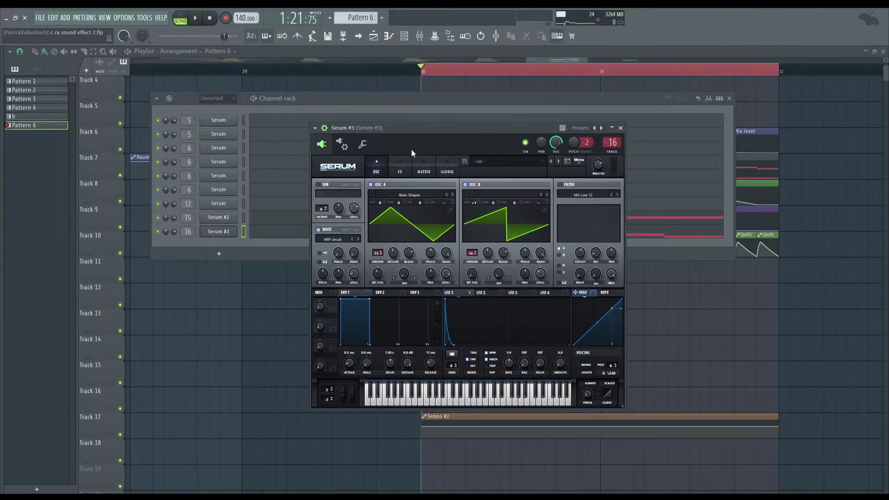
- Audition Serum #3 with oscillator B off and back on, inspect its effects page and close the instrument
key(b)
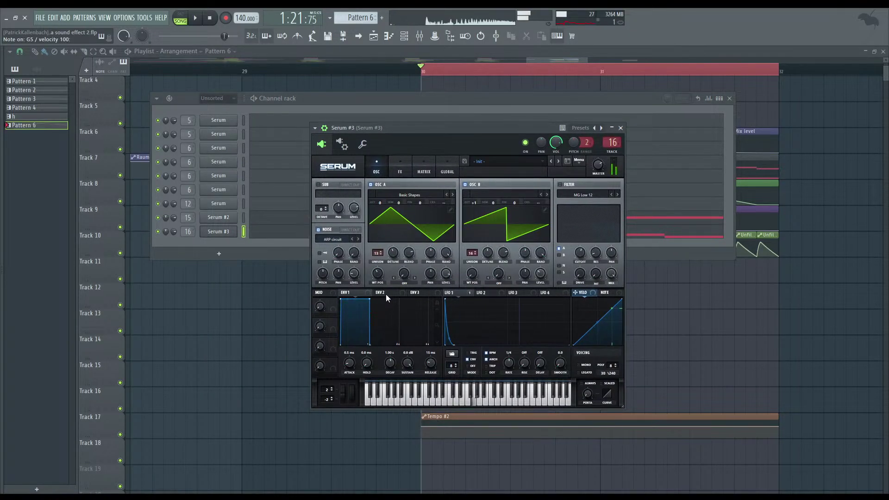
click(465, 185)
key(b)
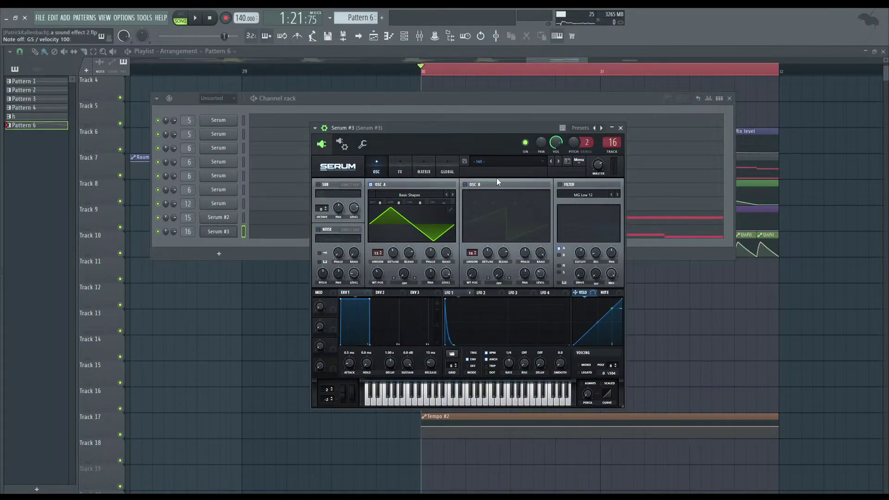
click(465, 185)
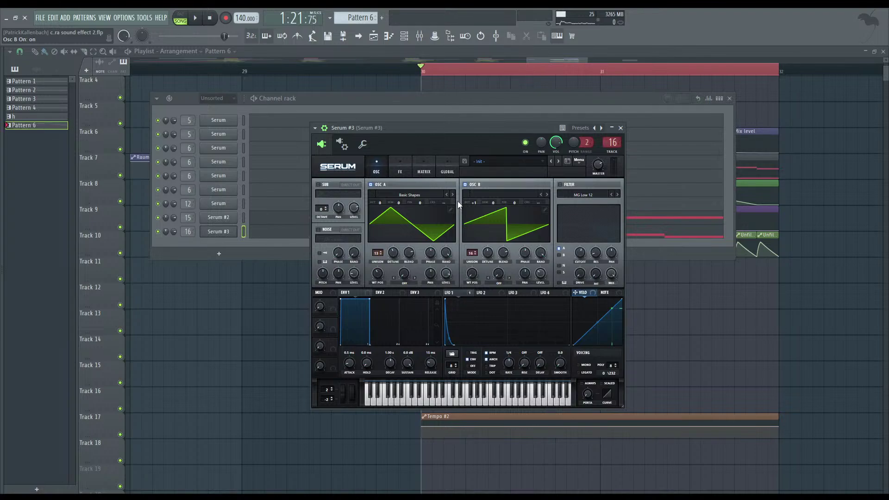
key(b)
click(401, 166)
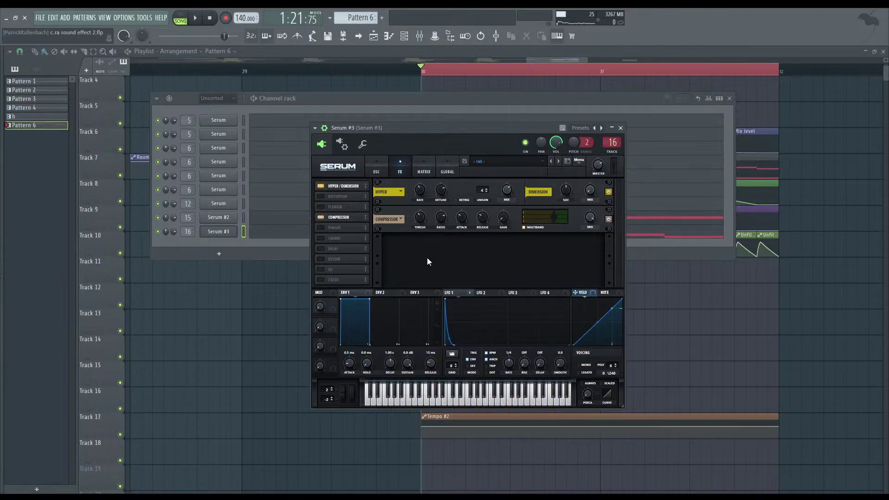
click(620, 128)
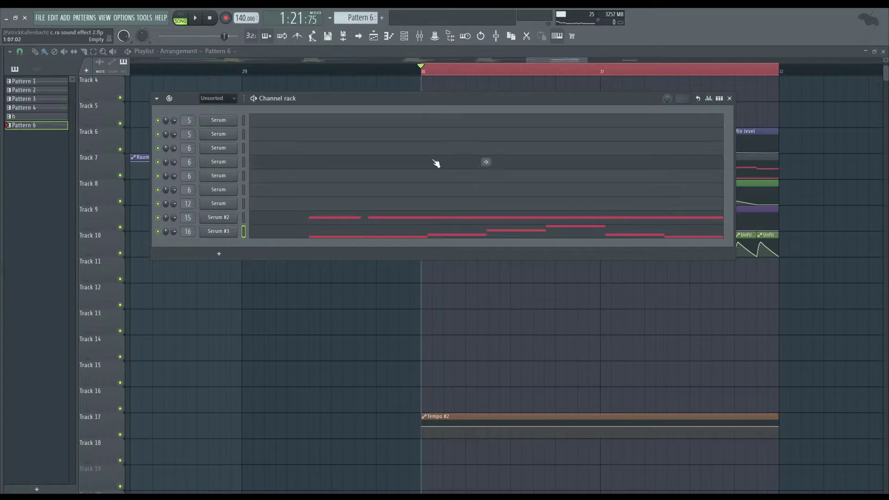
- Load plugdata-fx into slot 5 of the Serum #2 mixer track and open the Chimera patch in it
click(420, 35)
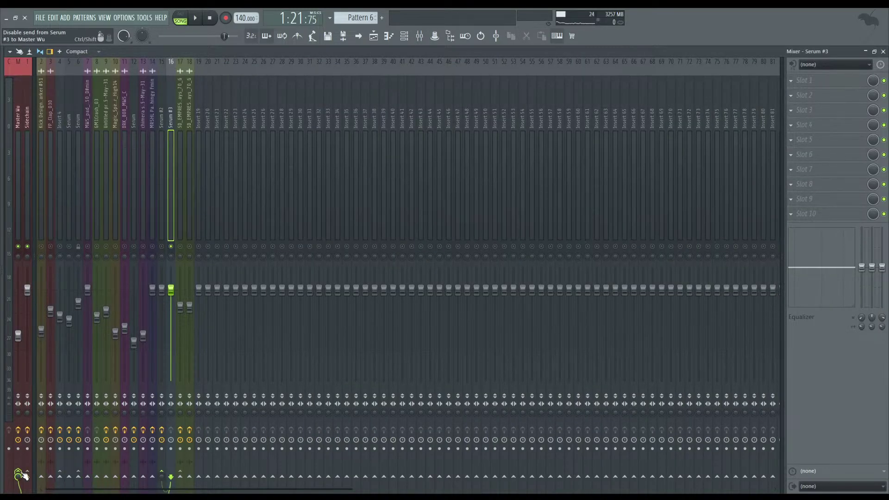
click(165, 256)
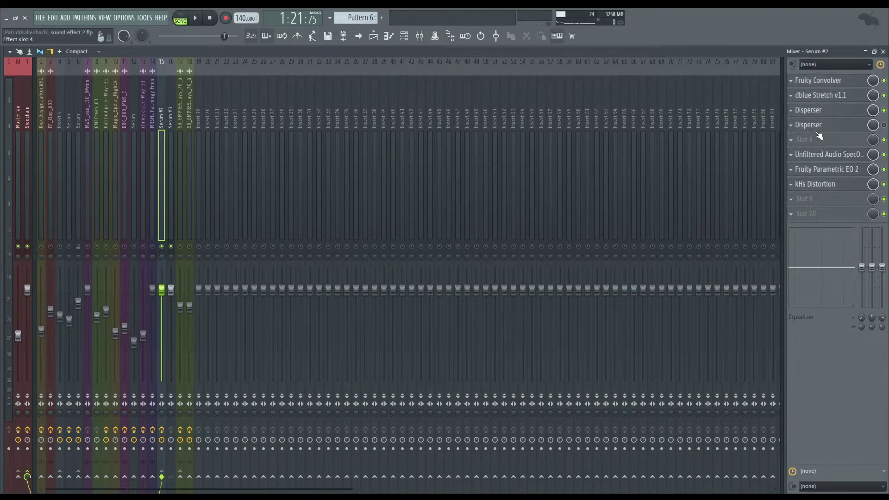
click(869, 136)
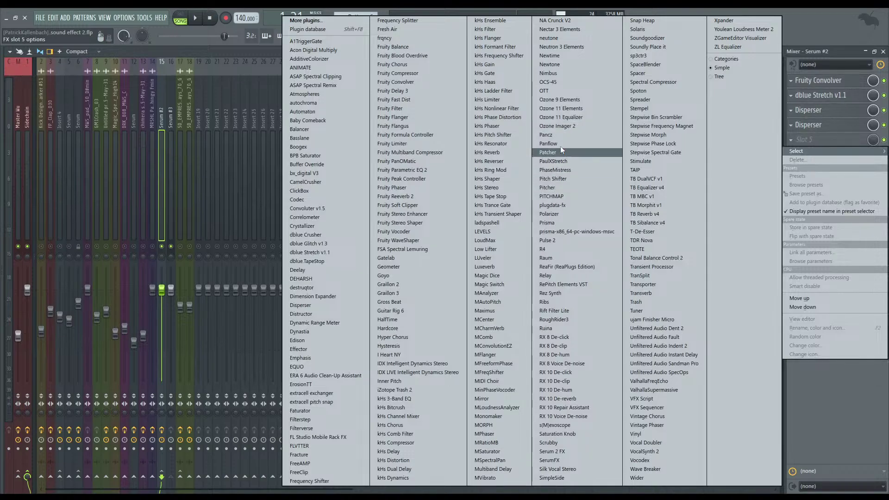
click(562, 210)
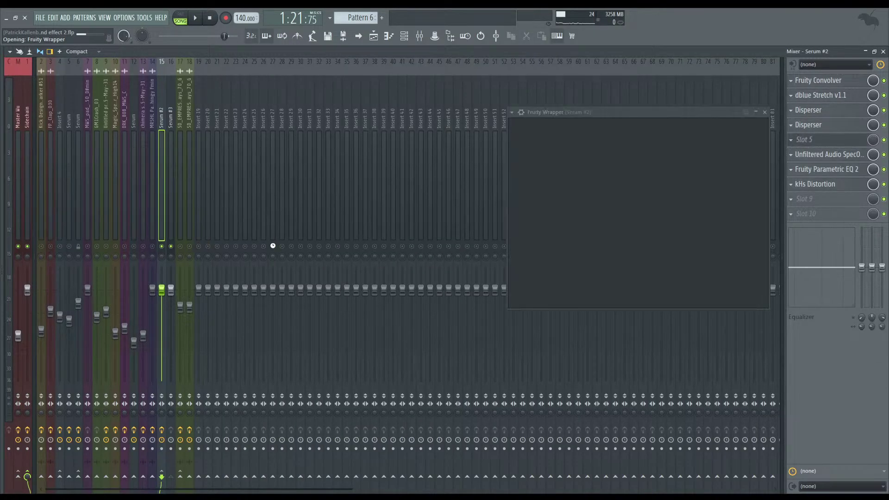
drag(573, 114, 312, 115)
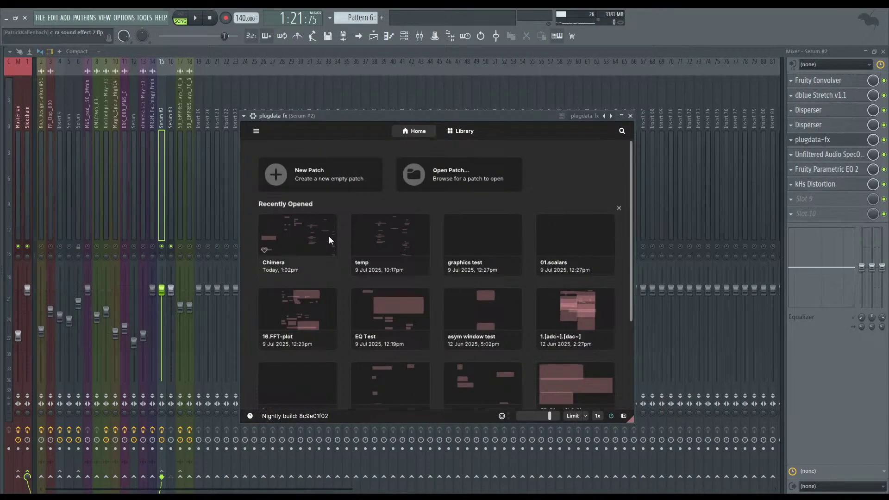
click(327, 236)
drag(287, 119, 293, 112)
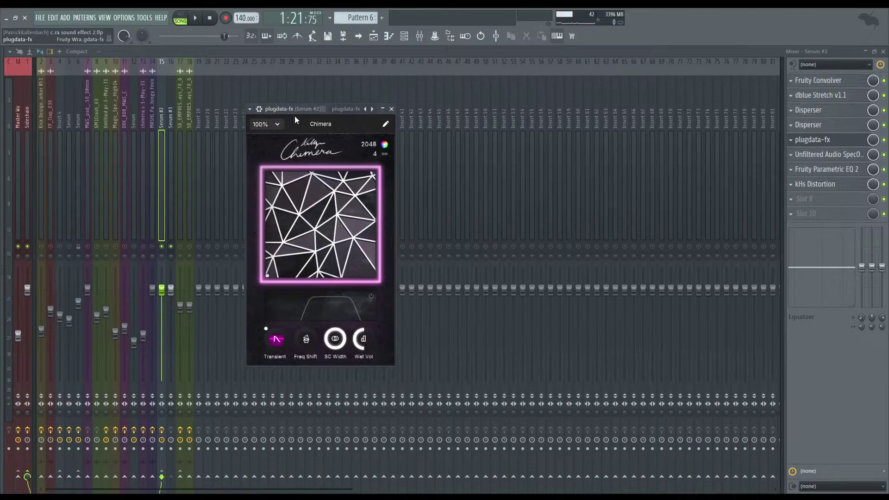
- Place Chimera's morph pad point in the pad's lower-right corner and play the selected bars
click(374, 275)
key(space)
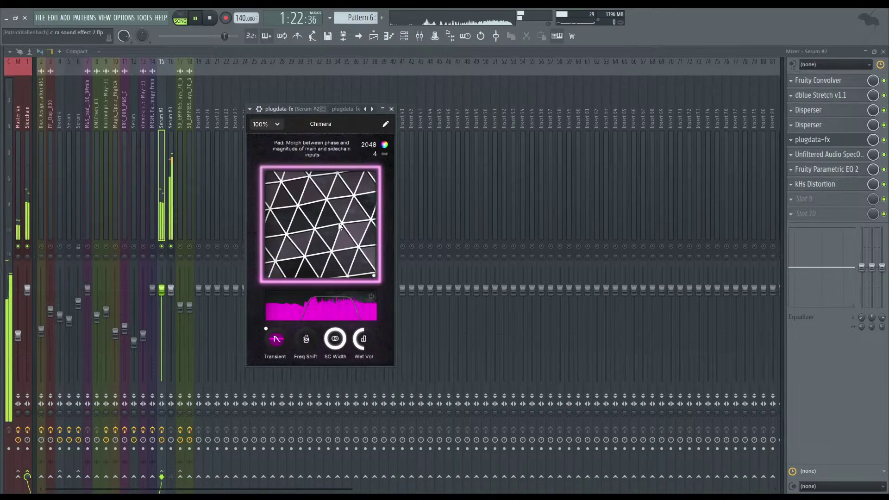
key(space)
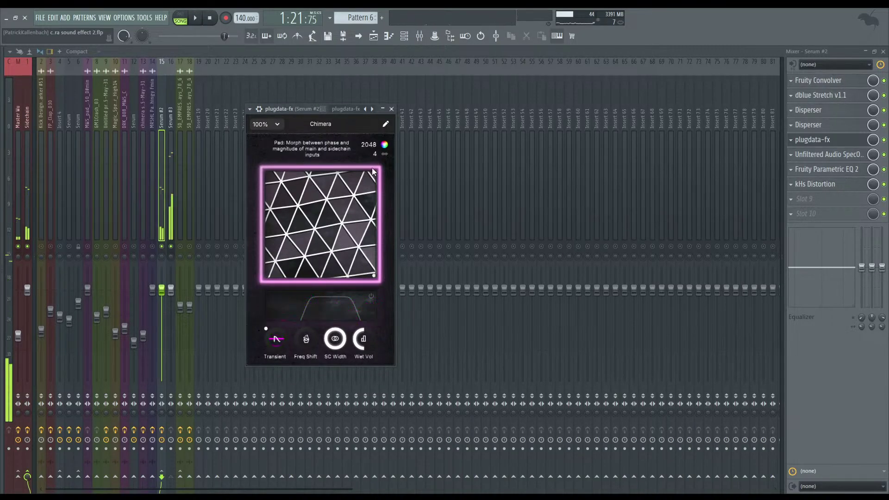
- Switch on Chimera's bypass filter, narrow its range and change the 2048 setting to 1024
click(371, 295)
drag(332, 310, 329, 315)
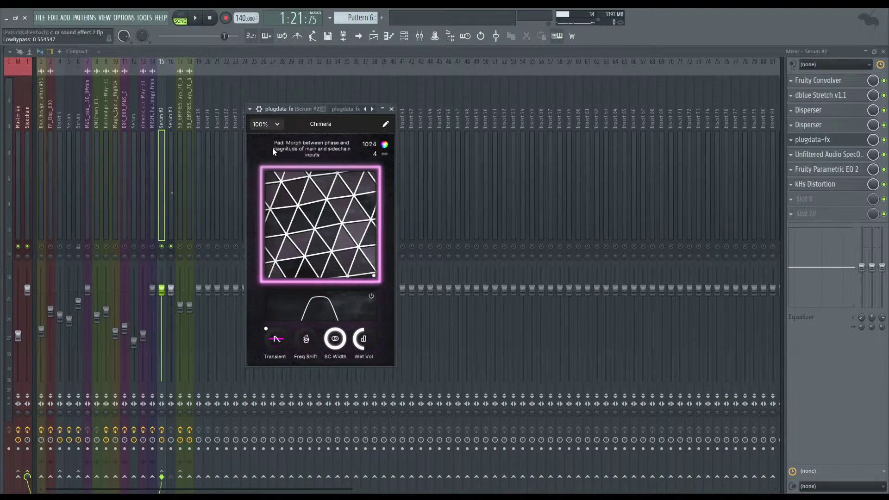
- Set Aux Input 1 to 1 in plugdata-fx's processing connections and return to the Chimera patch
click(259, 109)
click(298, 147)
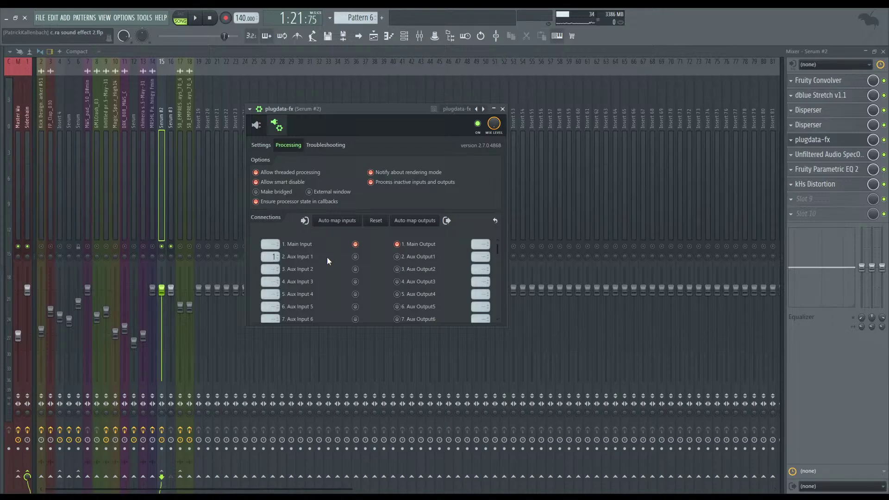
click(277, 125)
- Play the selected bars while adjusting Chimera's filter range and Transient amount
key(space)
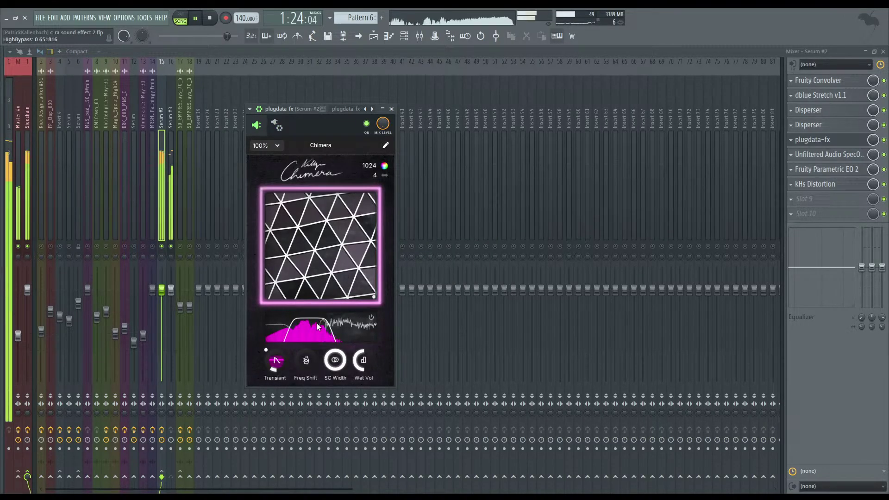
key(space)
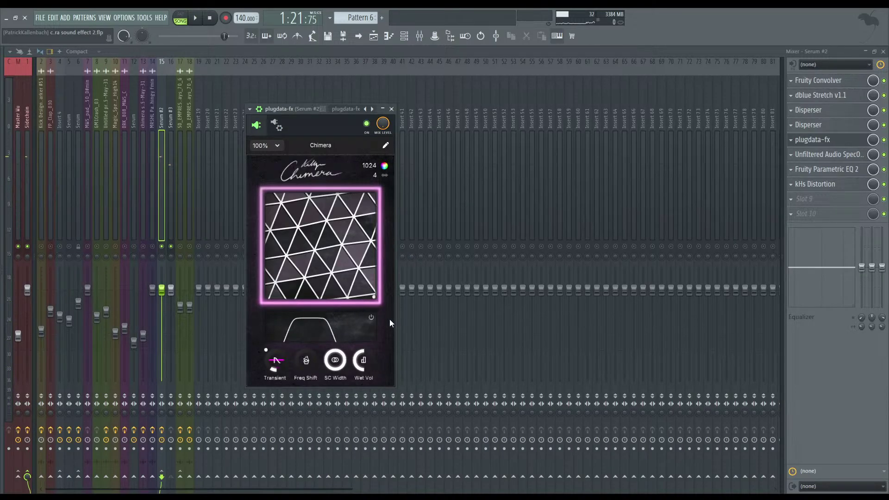
- Move Chimera's pad point to the pad's lower-left corner and play the selected bars while adjusting the filter's low bypass
drag(375, 298, 278, 199)
key(space)
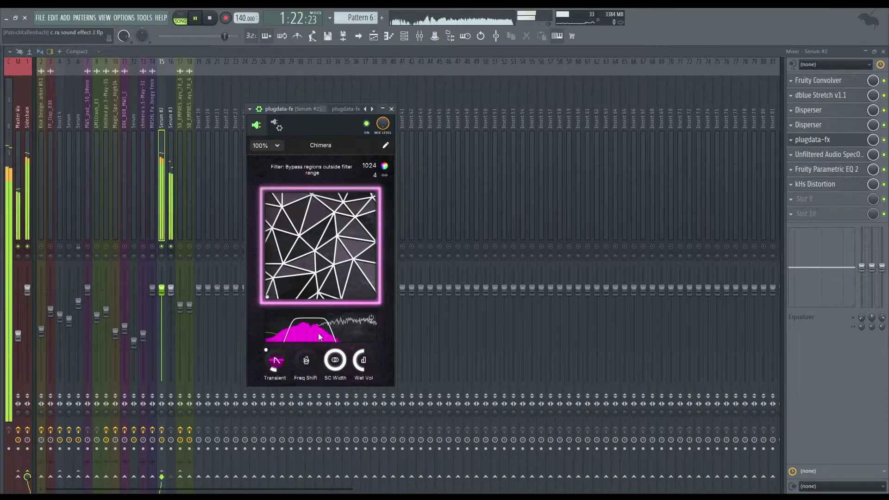
drag(314, 334, 316, 338)
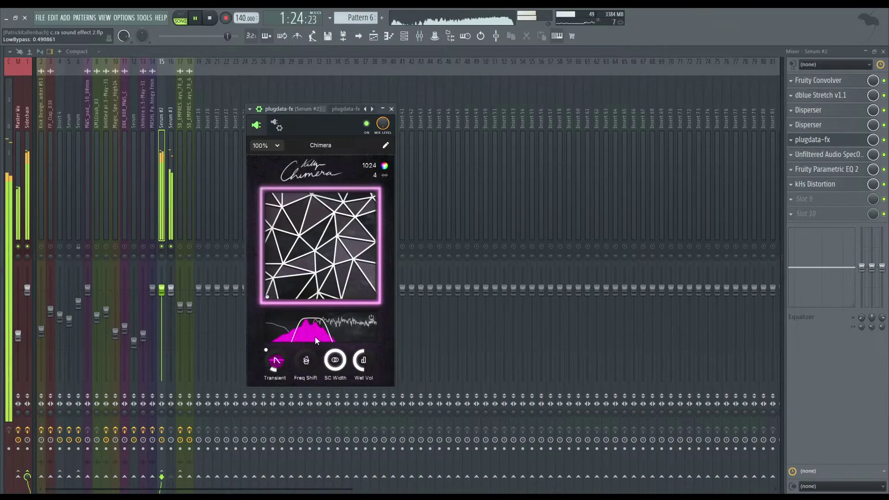
key(space)
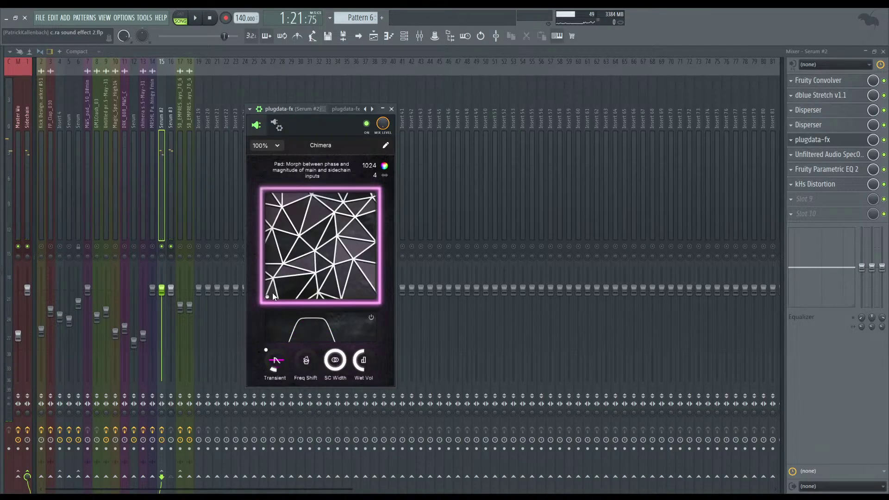
- Move Chimera's pad point to the pad's lower-right corner, play the selected bars while adjusting the filter range and close plugdata-fx
drag(268, 297, 434, 340)
key(space)
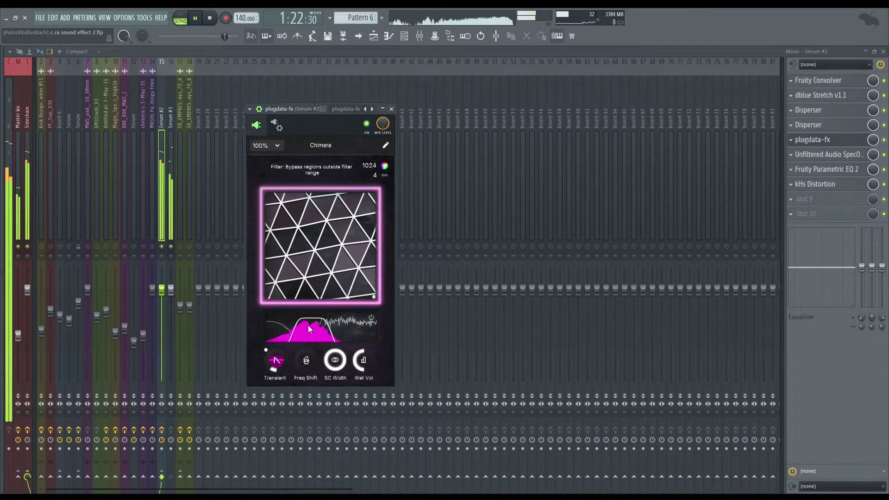
mouse_move(312, 325)
mouse_down()
mouse_move(305, 338)
mouse_move(327, 341)
mouse_move(340, 326)
mouse_move(311, 329)
mouse_up()
key(space)
click(392, 110)
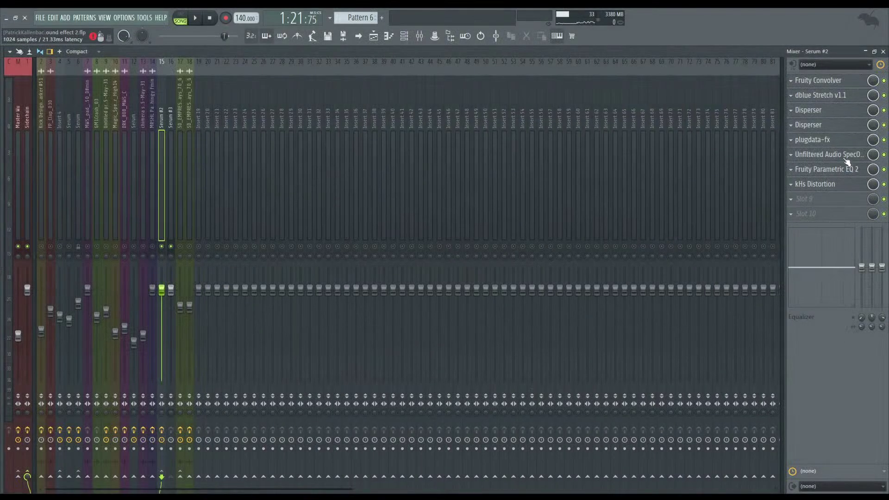
- Inspect the effects after plugdata-fx on Serum #2, bypass SpecOps, Fruity Parametric EQ 2 and kHs Distortion, and play the selected bars with Chimera open
click(847, 158)
click(847, 157)
click(840, 172)
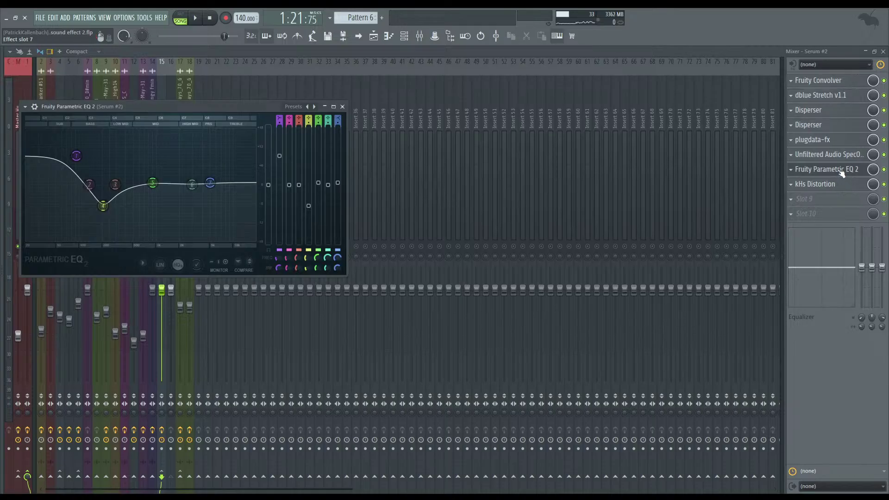
click(842, 170)
click(841, 185)
click(837, 186)
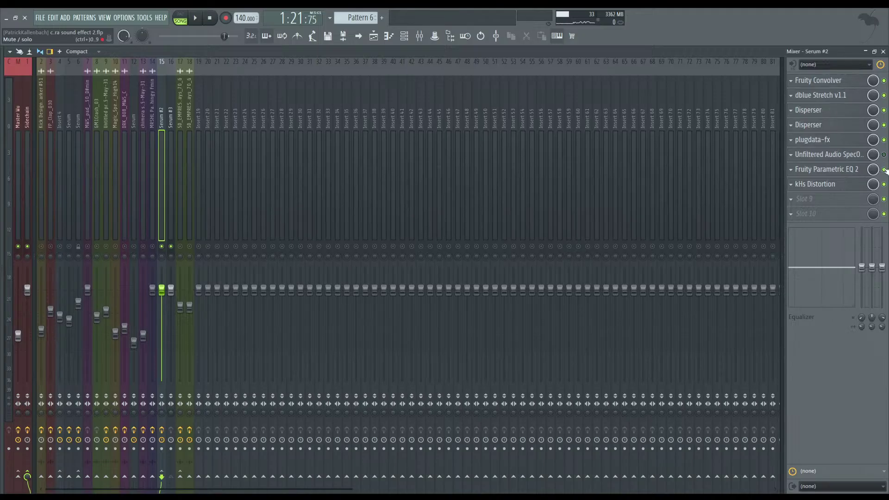
click(817, 142)
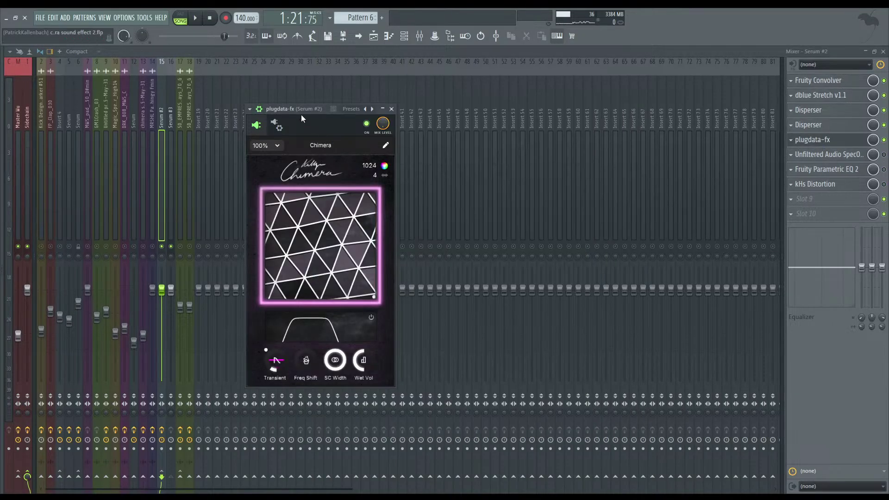
key(space)
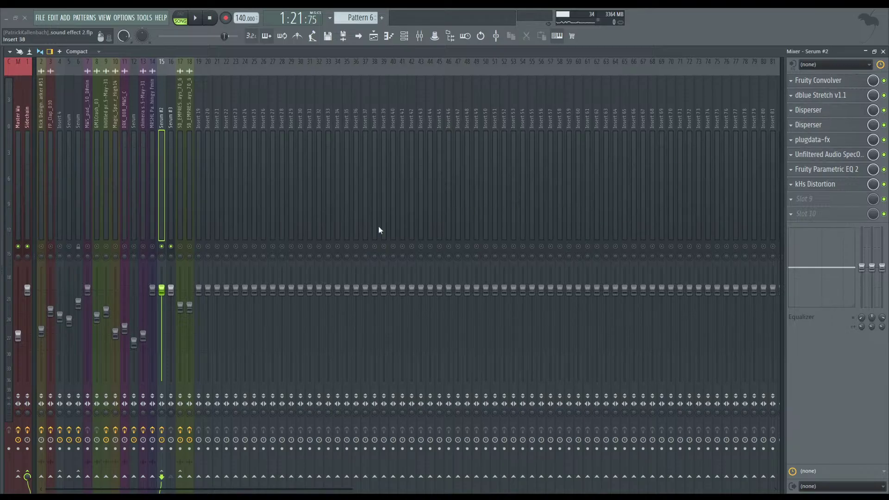
- Mute the Serum #2 and Serum #3 mixer tracks and return to the playlist
click(168, 246)
click(162, 246)
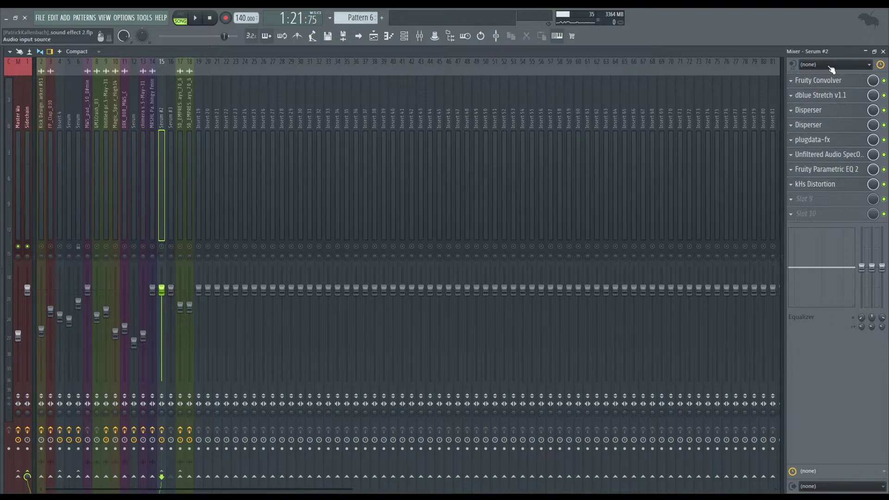
click(883, 52)
- Look over the arrangement in the playlist and start a new empty project from the New Gamer Template
scroll(437, 338, down, 4)
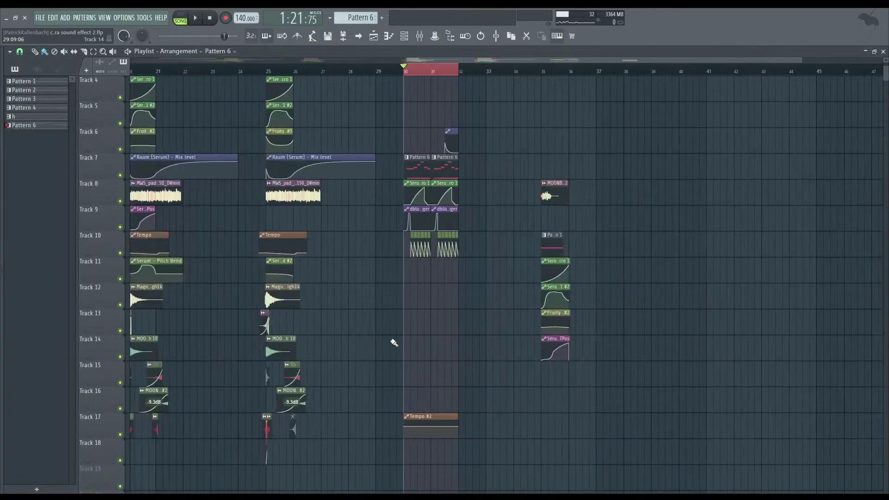
scroll(567, 205, up, 5)
scroll(615, 218, down, 5)
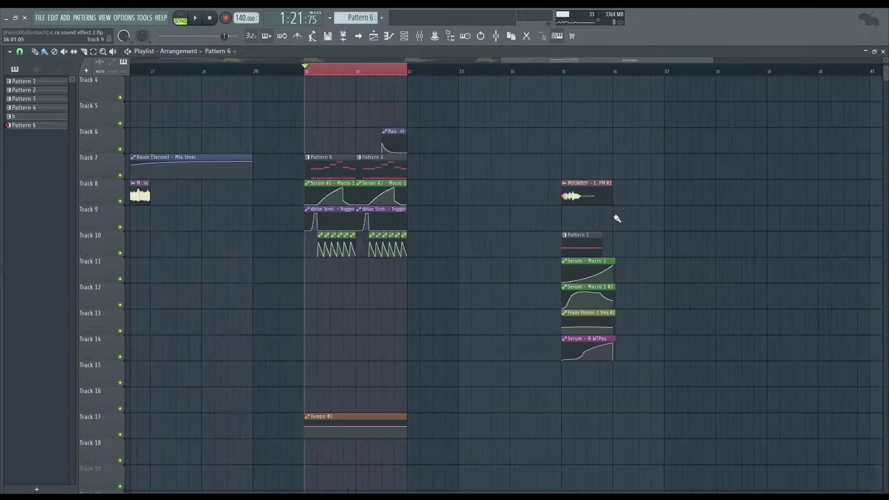
scroll(554, 162, down, 4)
click(40, 17)
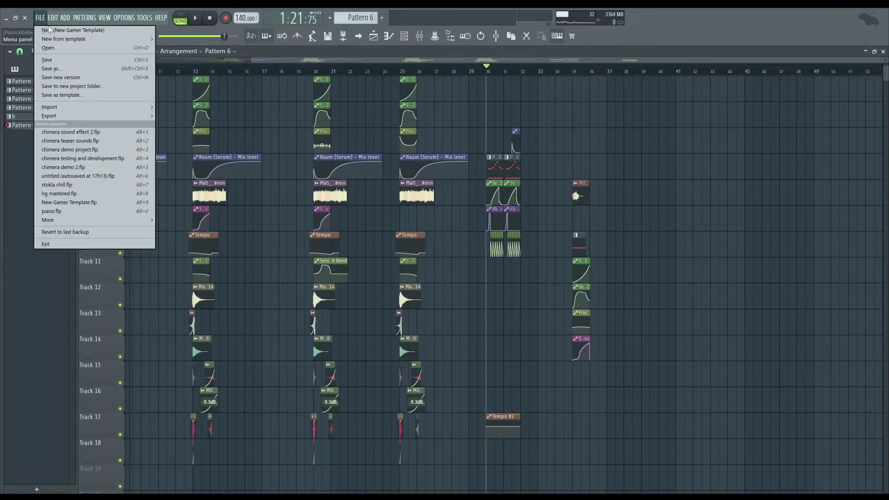
click(71, 132)
click(476, 280)
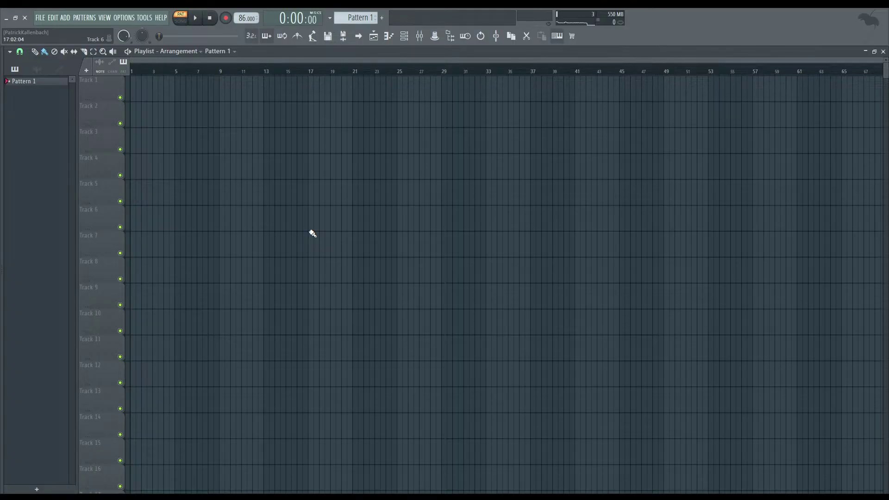
- Find MWS_pad_loop_full_Lunar_120_G#maj_4bars among the browser's pad samples and place it at the start of Track 1
key(alt+F8)
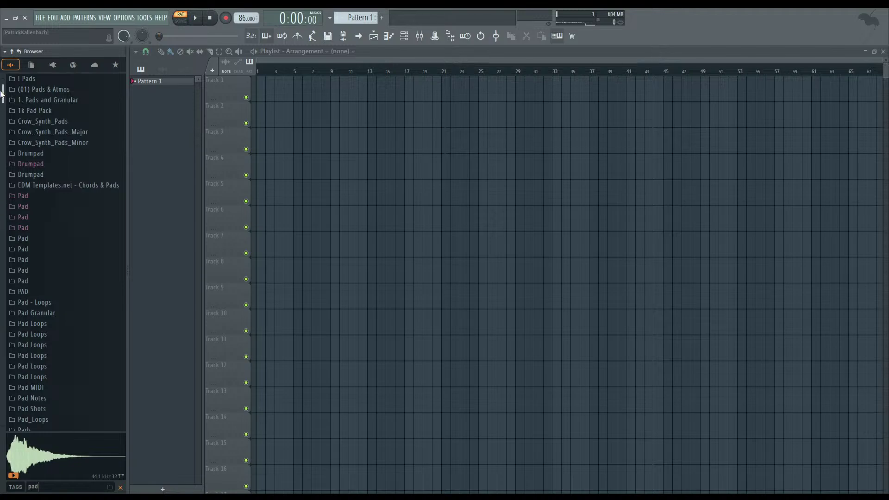
scroll(75, 255, down, 15)
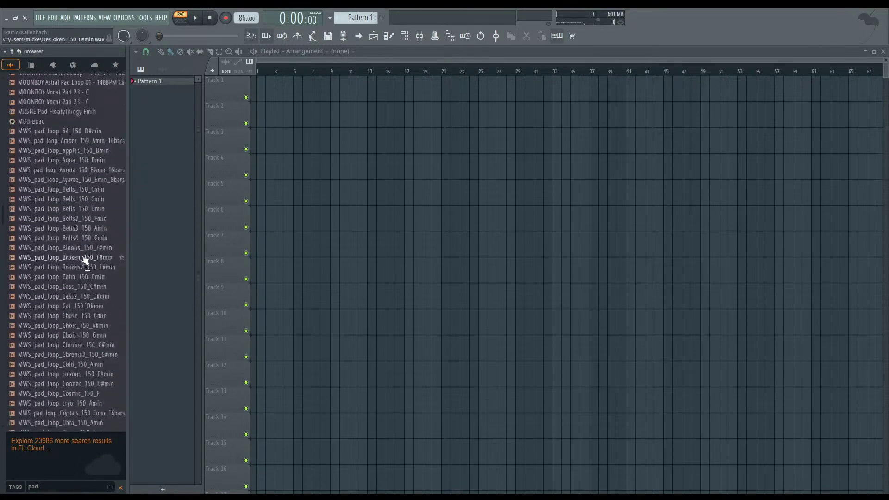
key(alt+F8)
click(420, 36)
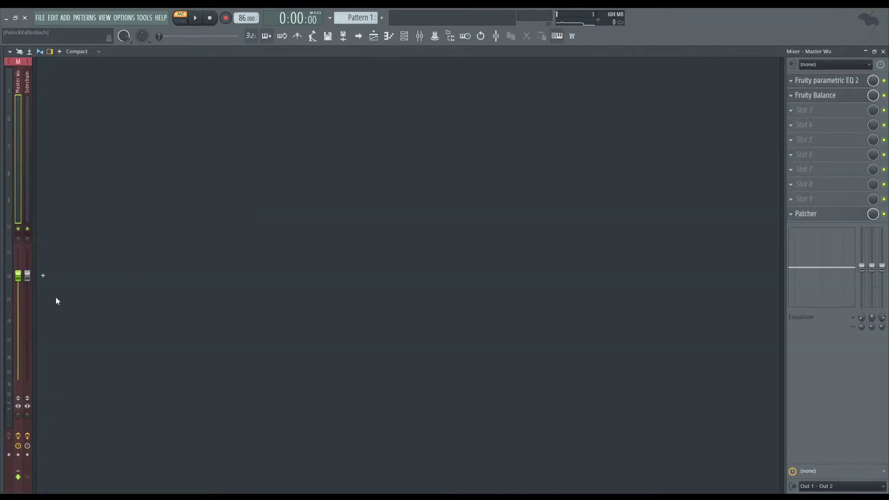
click(883, 51)
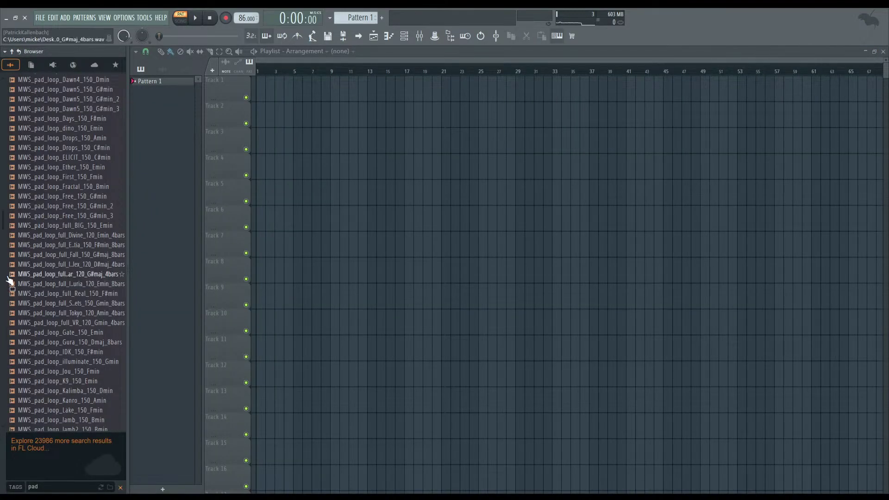
drag(18, 276, 134, 89)
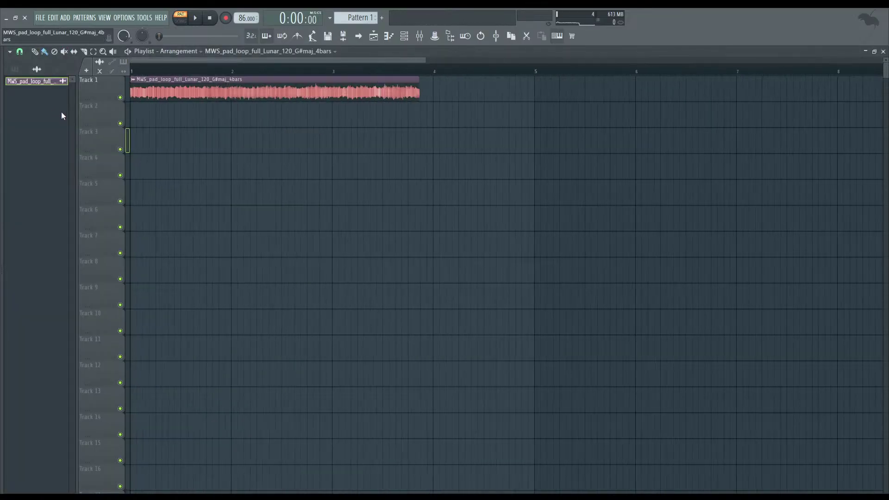
- Route the pad loop to mixer track 2 and load plugdata-fx in that track's first effect slot
double_click(226, 99)
click(278, 138)
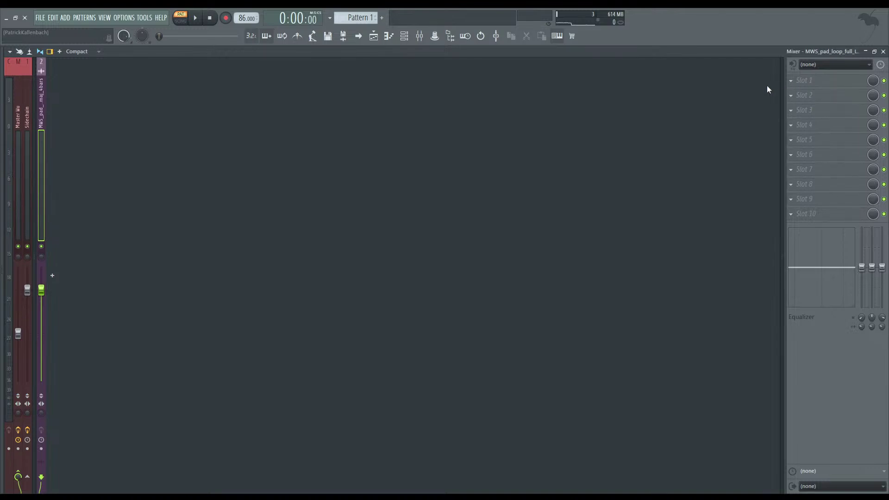
click(825, 80)
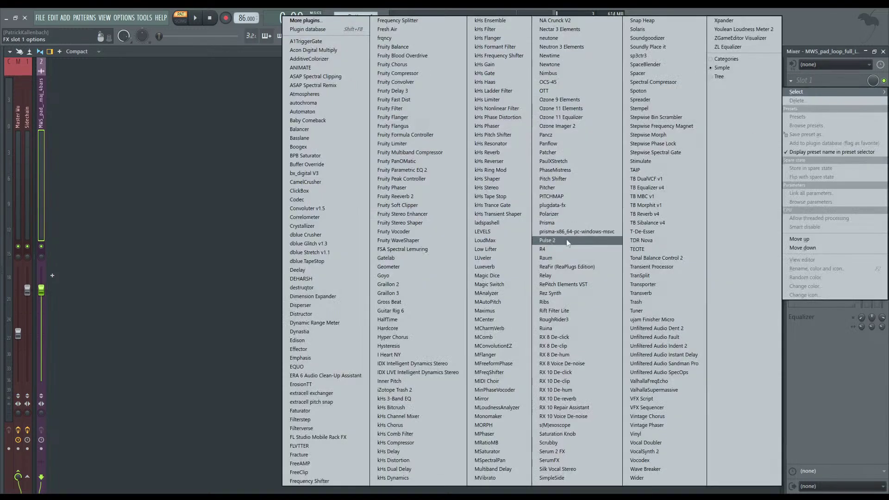
click(574, 204)
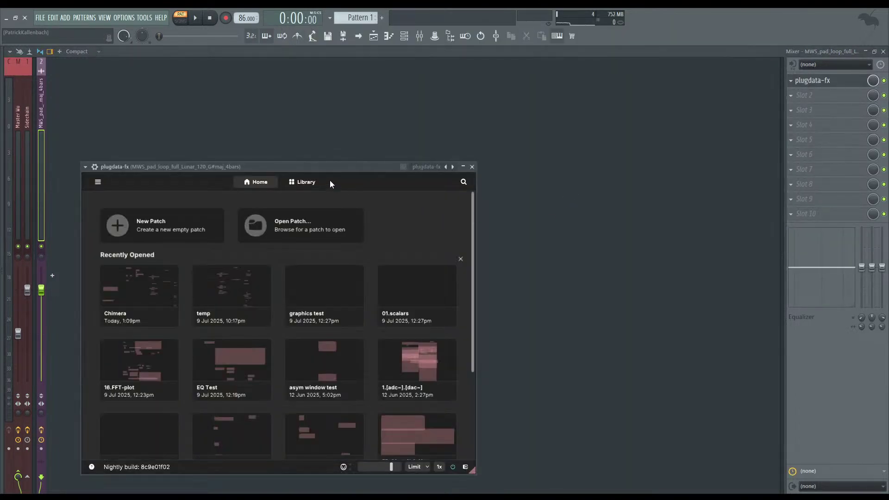
- Open the recent Chimera patch in plugdata-fx and set its FFT size to 1024
drag(307, 166, 494, 120)
click(342, 240)
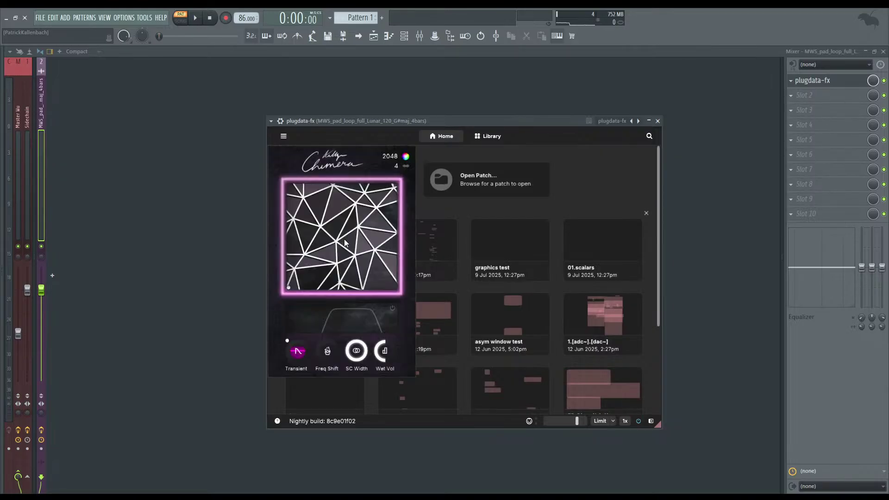
drag(324, 121, 347, 103)
drag(414, 139, 415, 169)
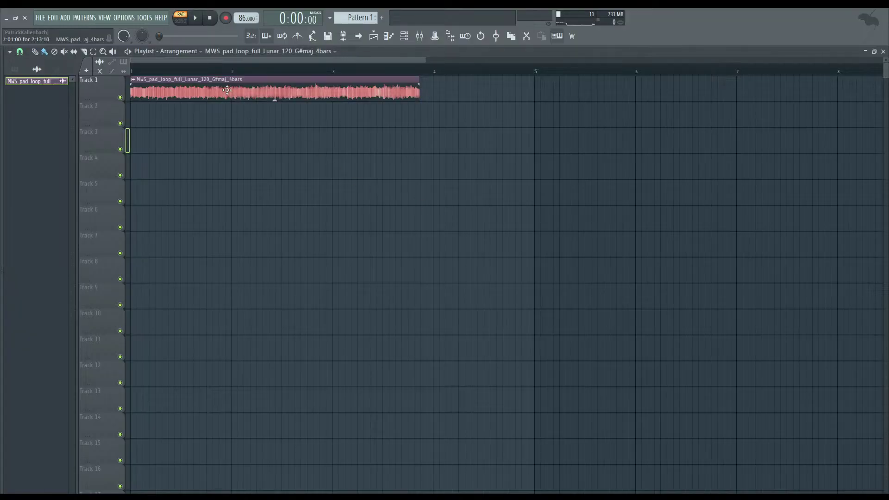
- Enable Aux Input 1 in the processing connections of the pad loop's plugdata-fx and return to the Chimera patch
double_click(247, 92)
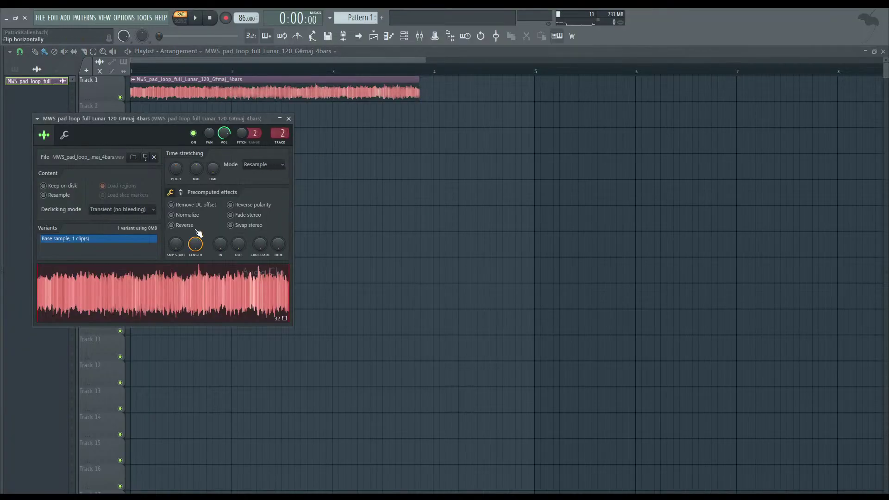
click(288, 119)
click(419, 36)
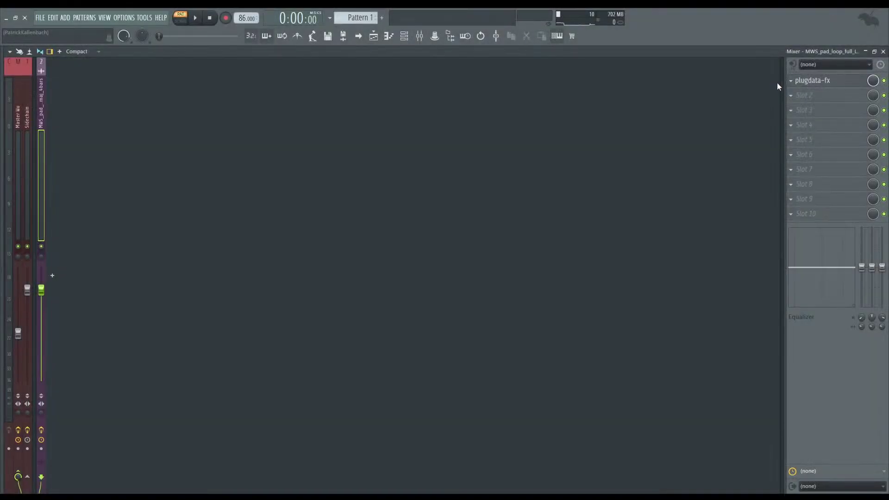
click(808, 81)
click(304, 102)
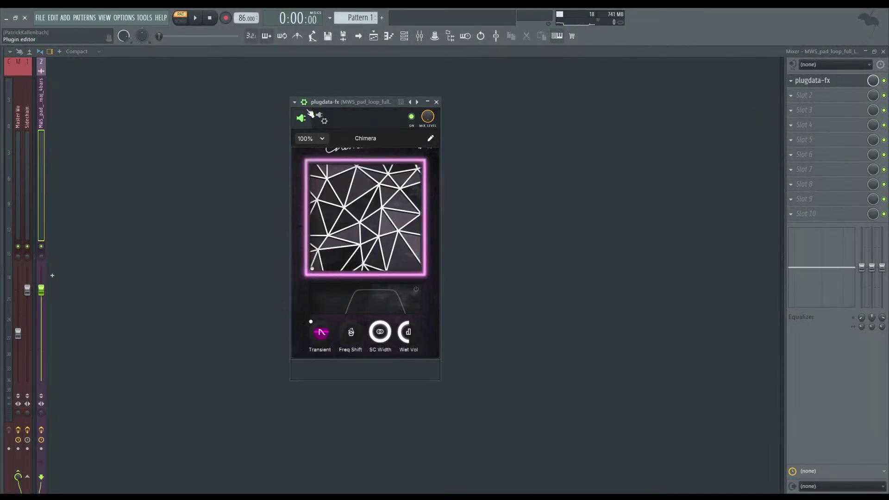
click(333, 138)
click(400, 250)
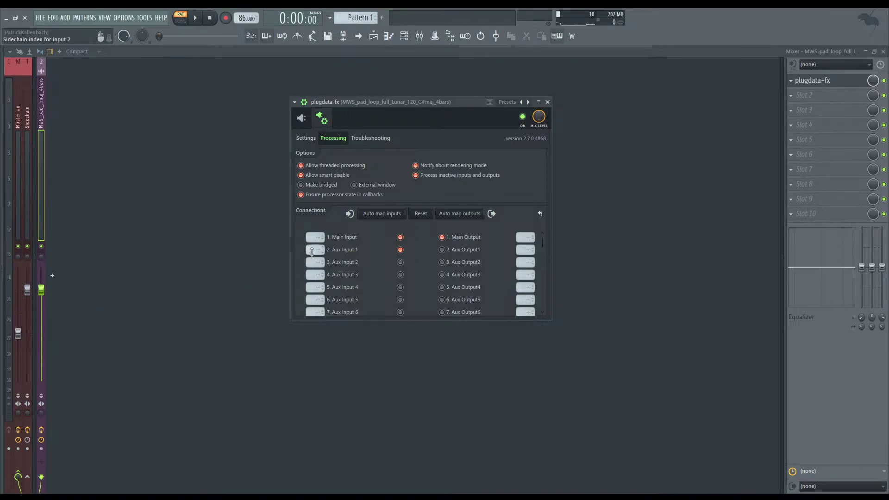
click(301, 118)
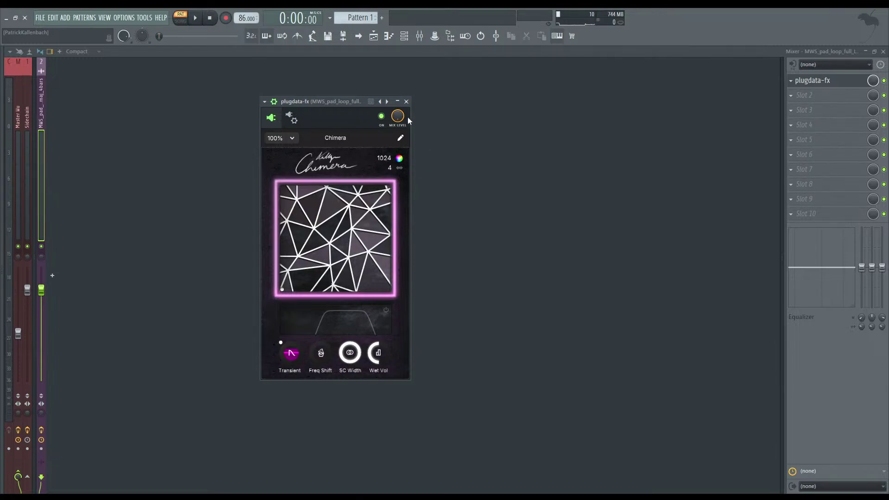
- Play the pad loop in song mode while sweeping Chimera's pad point between the lower-left and lower-right corners, ending at lower left
drag(332, 101, 351, 102)
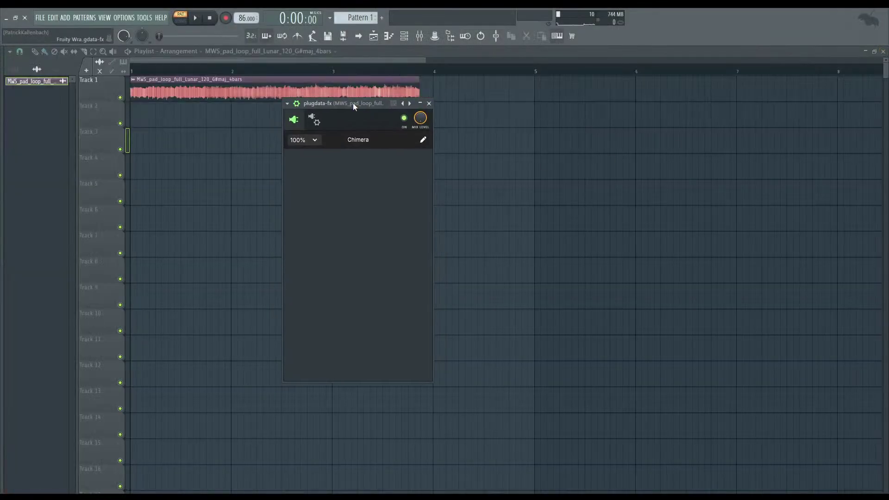
drag(353, 103, 364, 102)
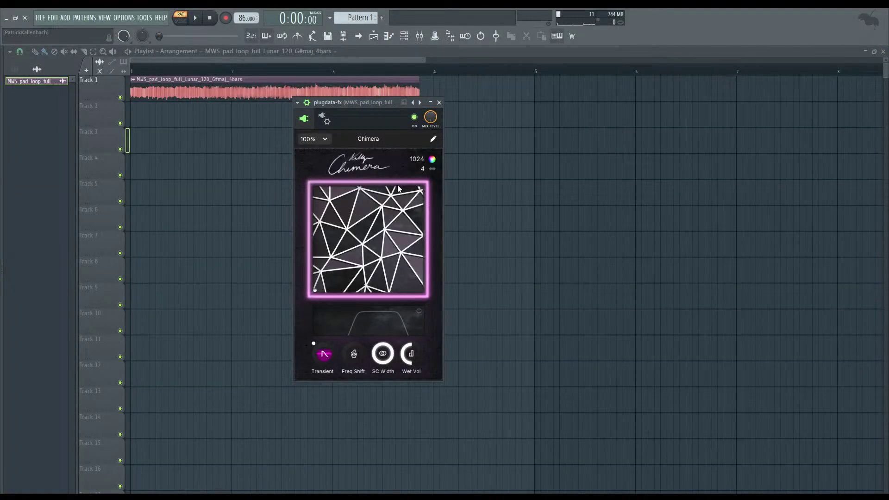
click(183, 18)
key(space)
drag(322, 286, 454, 315)
drag(421, 291, 284, 330)
key(space)
drag(359, 105, 334, 108)
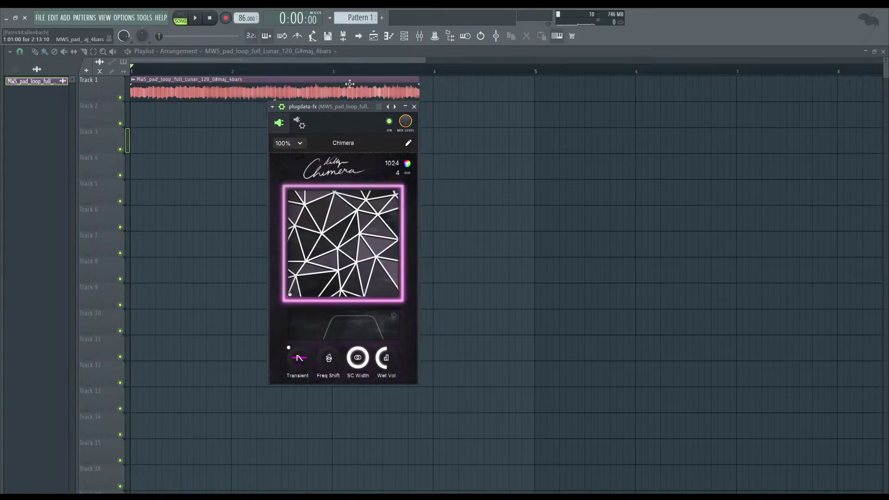
drag(290, 296, 436, 311)
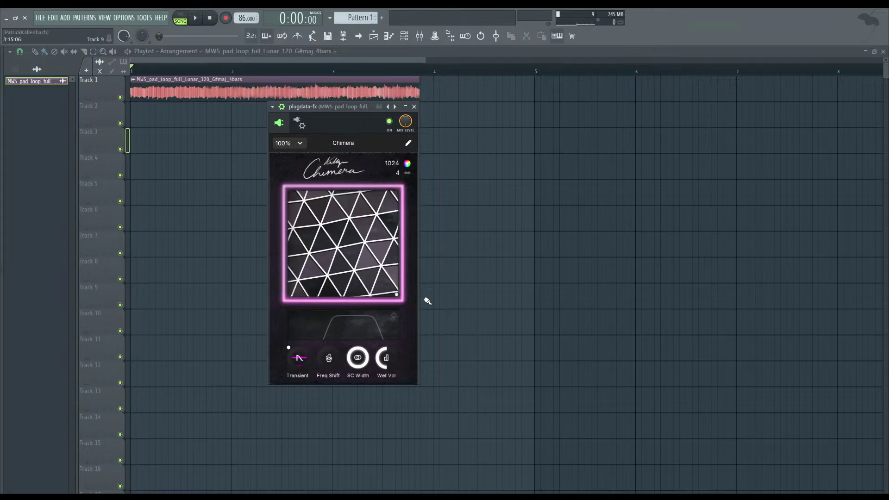
drag(387, 287, 290, 295)
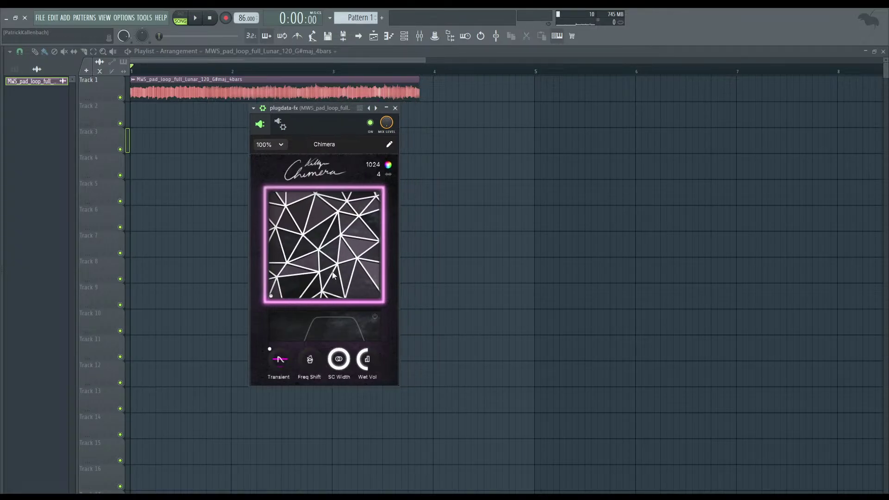
- Play the pad loop while raising Chimera's Freq Shift to about 145
key(space)
drag(312, 363, 313, 346)
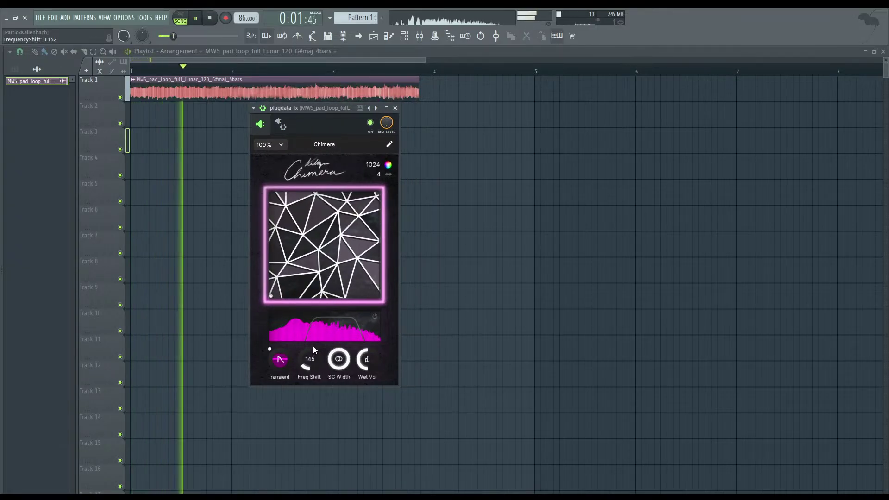
key(space)
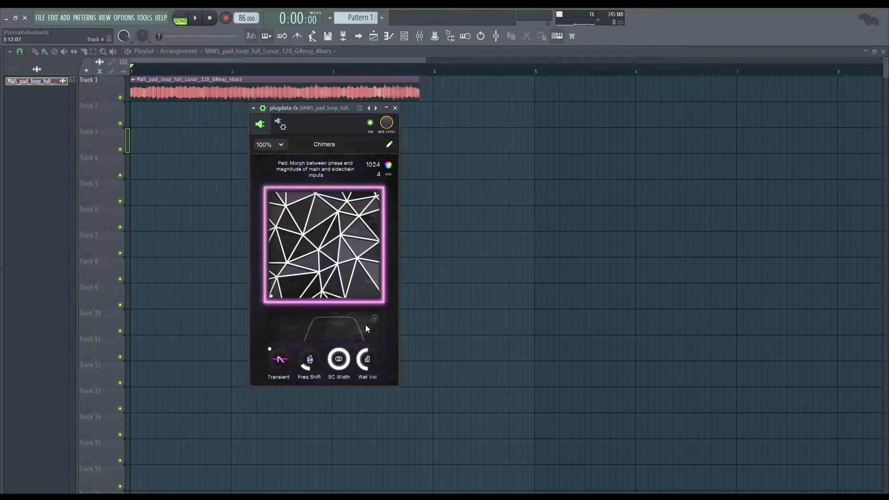
- Move Chimera's pad point to the lower-right corner, set the FFT size to 512 and play the pad loop for comparison
drag(285, 298, 377, 295)
key(space)
key(space)
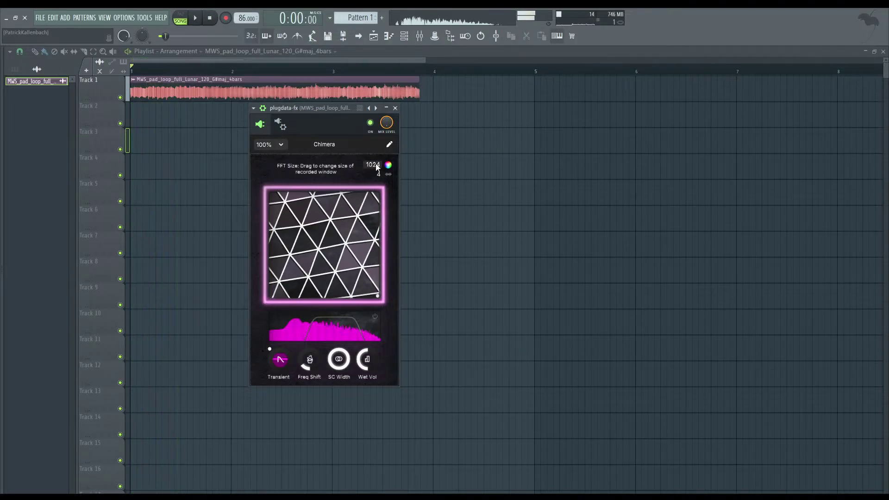
drag(378, 168, 376, 198)
key(space)
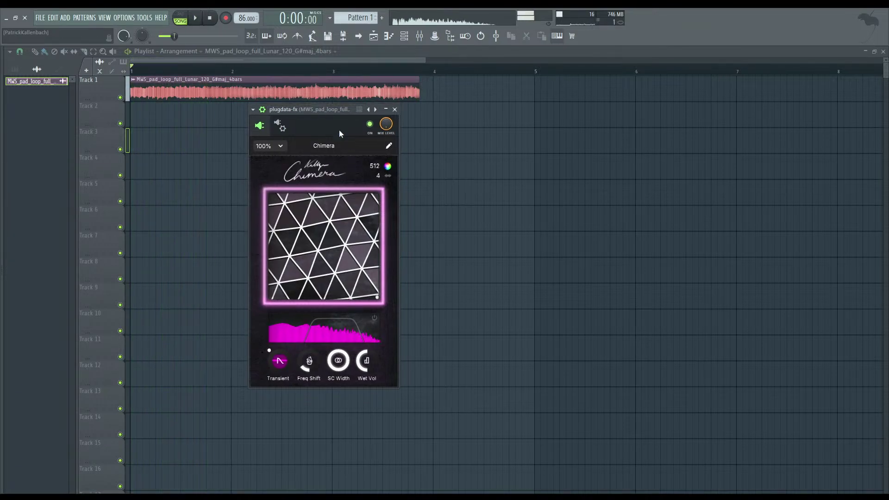
- Play the pad loop with Chimera's pad point held in the lower-right corner
key(space)
drag(363, 299, 390, 332)
key(space)
key(space)
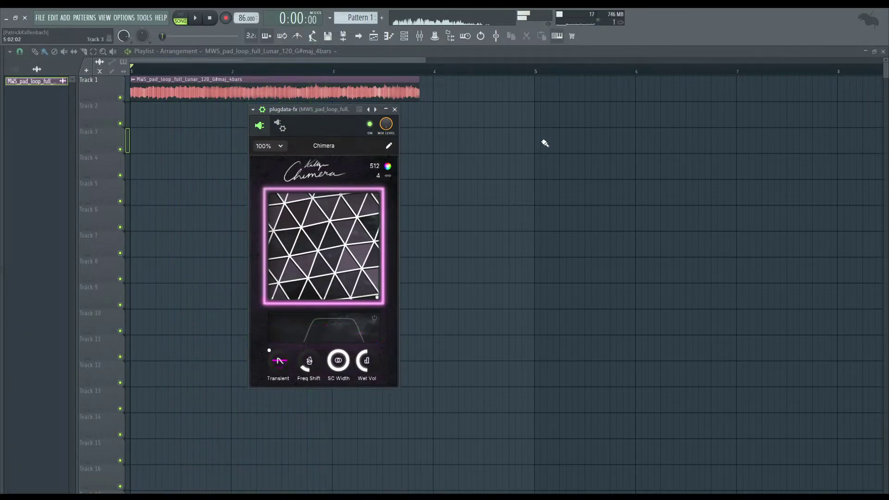
- Play the pad loop while lowering Chimera's Freq Shift to 0
drag(332, 112, 305, 104)
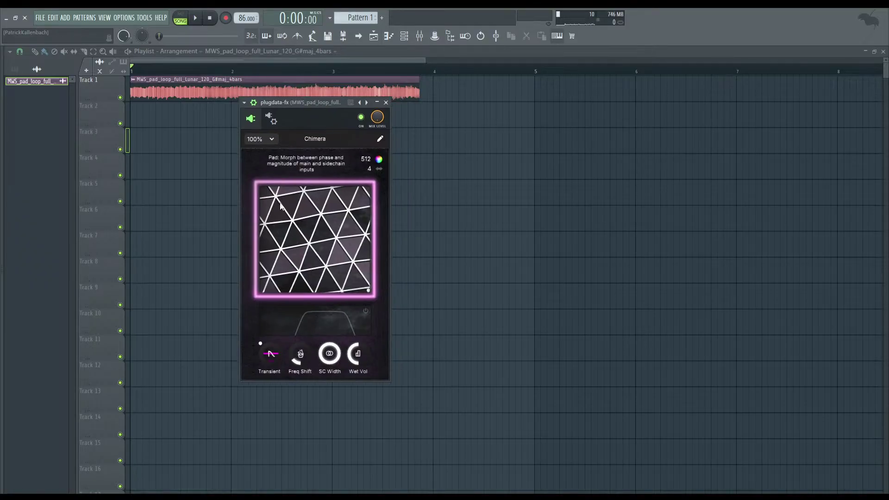
key(space)
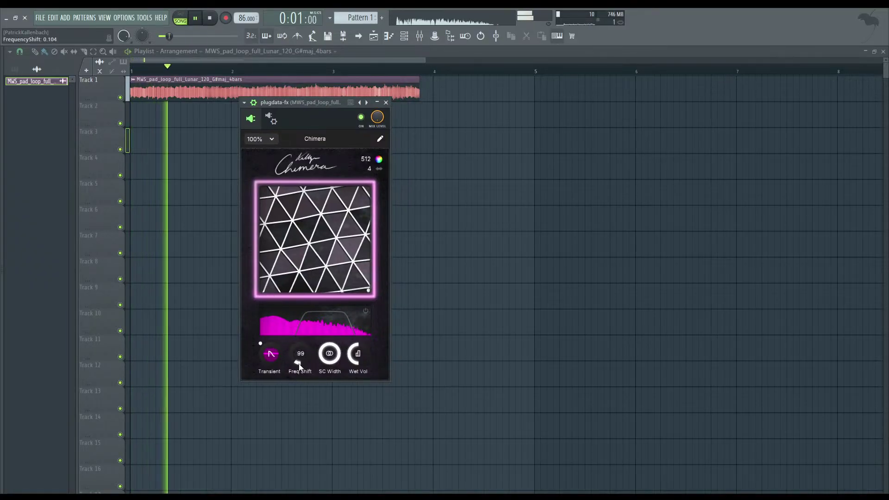
mouse_move(306, 349)
mouse_down()
mouse_move(308, 330)
mouse_move(306, 361)
mouse_move(313, 309)
mouse_move(310, 352)
mouse_up()
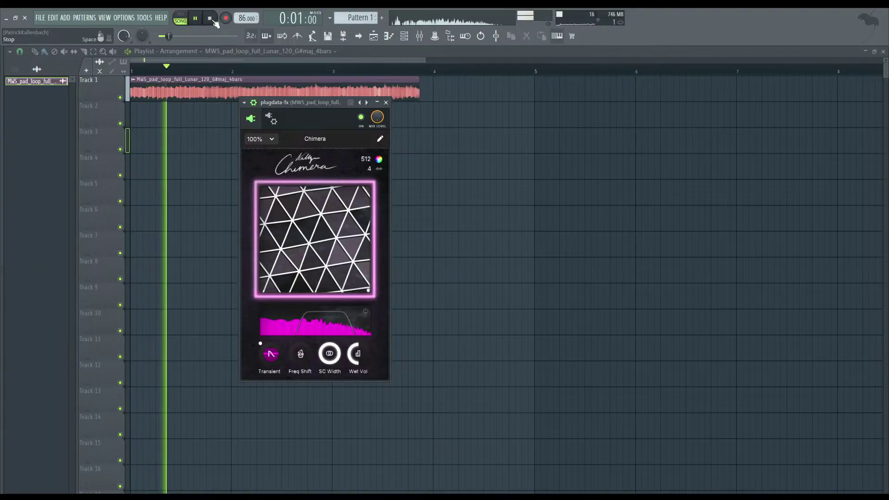
key(space)
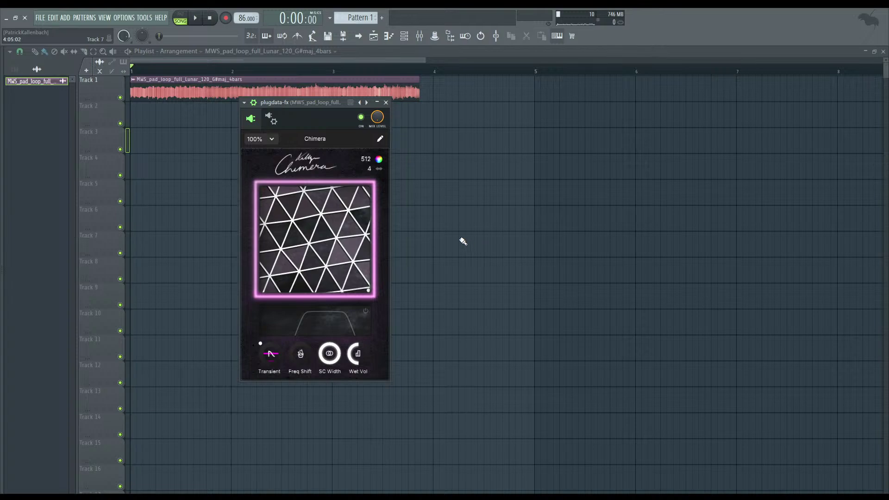
- Move Chimera's pad point close to the lower-left corner and set the FFT size to 4096
drag(368, 290, 265, 268)
drag(370, 161, 370, 105)
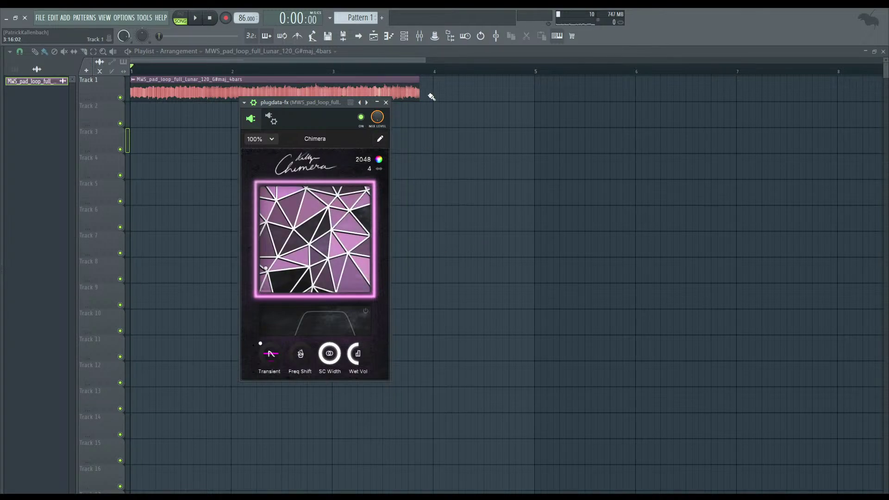
drag(369, 160, 374, 139)
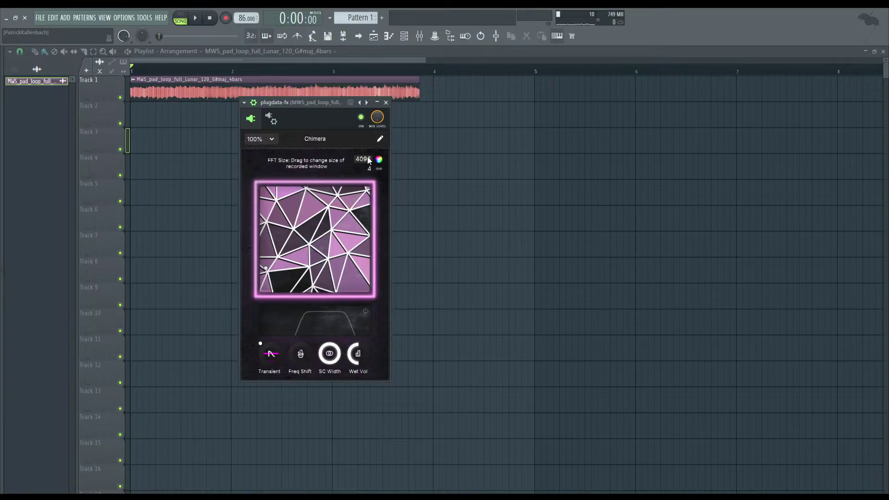
drag(309, 106, 334, 110)
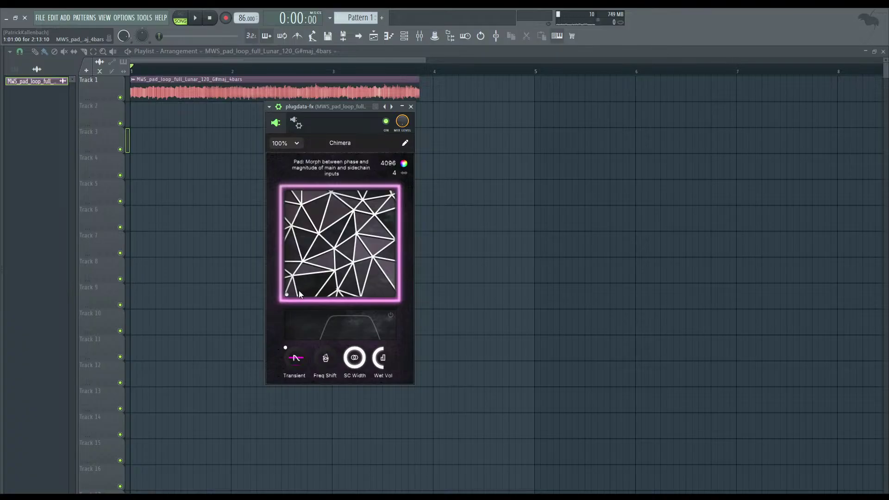
- Play the pad loop while raising the pad point from the lower-left corner to about a quarter of the way up the left edge
key(space)
drag(293, 293, 286, 270)
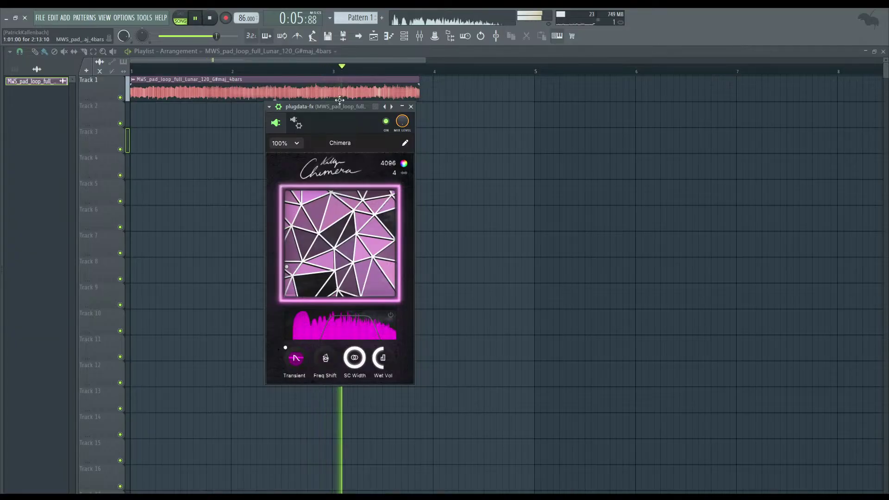
key(space)
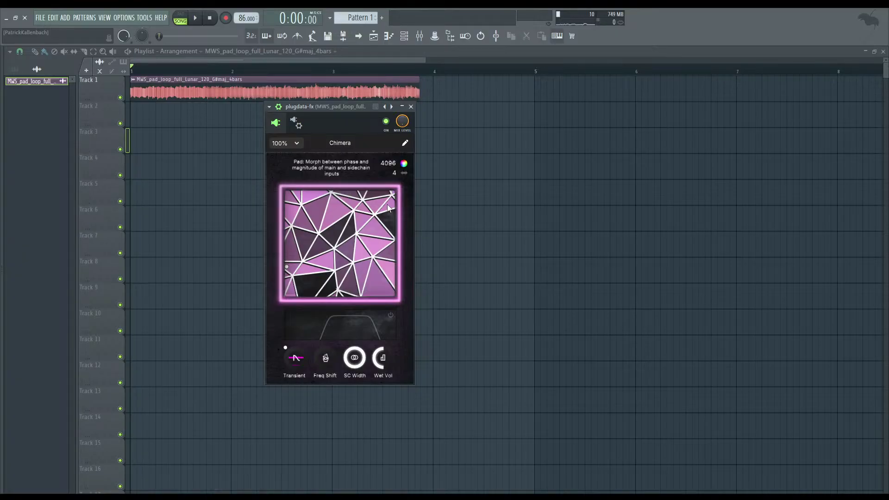
- Close Chimera, bypass plugdata-fx on the pad loop's mixer track and load Vocodex into slot 2
click(411, 107)
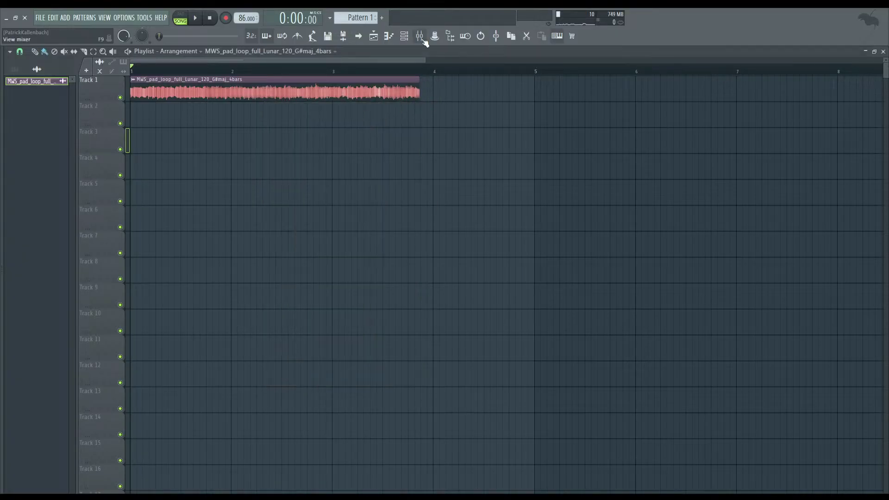
click(419, 37)
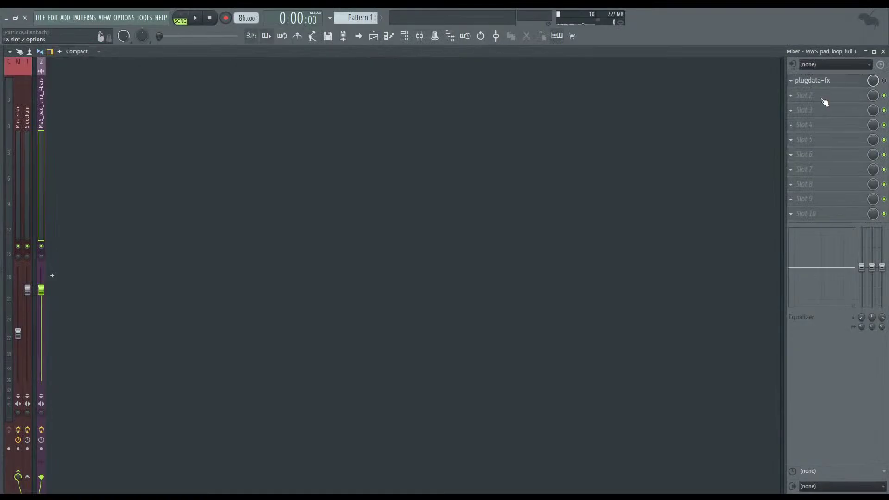
click(805, 95)
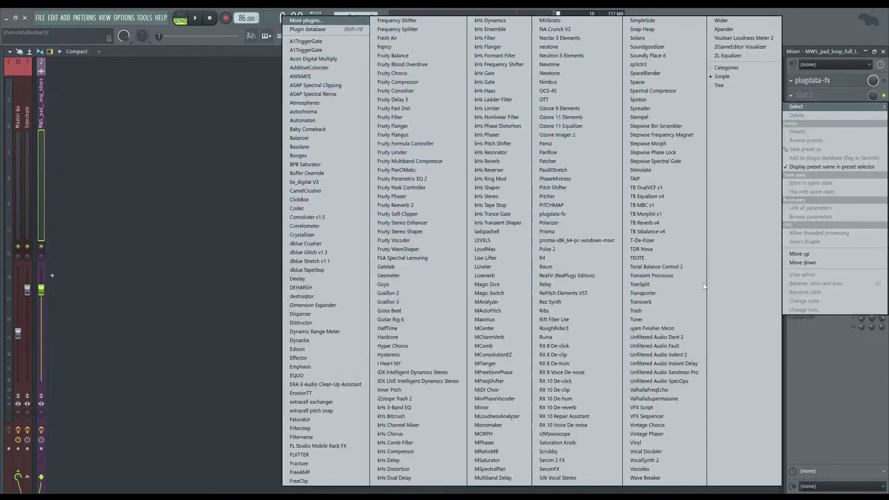
click(650, 470)
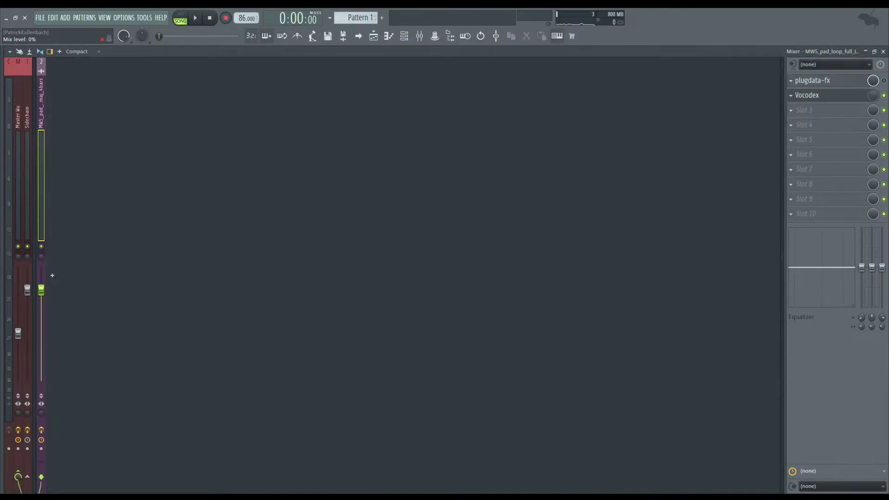
- Open Vocodex and play the pad loop while raising the effect's mix level to full
click(829, 96)
drag(266, 182, 347, 134)
click(406, 149)
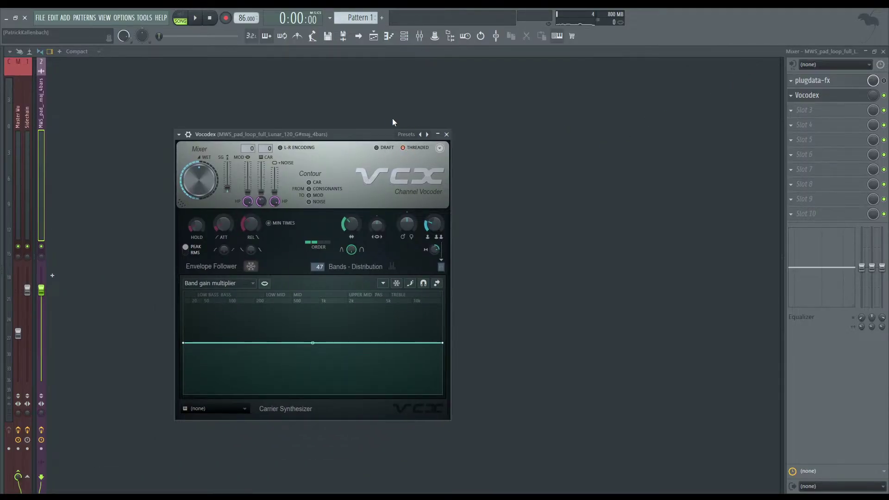
key(space)
drag(873, 96, 873, 50)
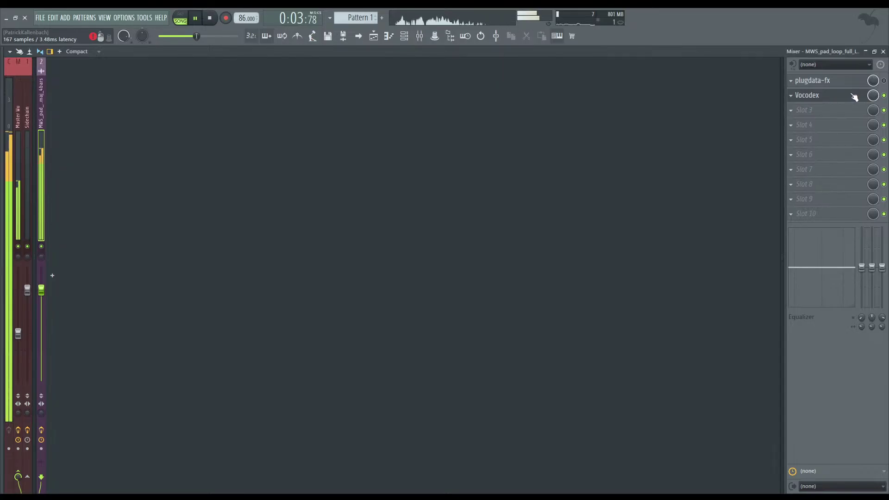
- Audition the pad loop through Vocodex at different filter orders, ending at order 3 with 64 bands
click(855, 95)
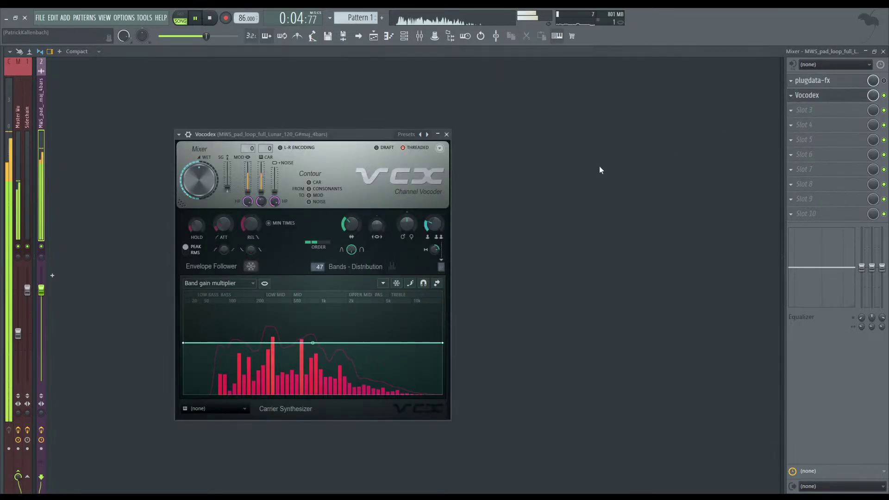
click(308, 243)
key(space)
click(321, 242)
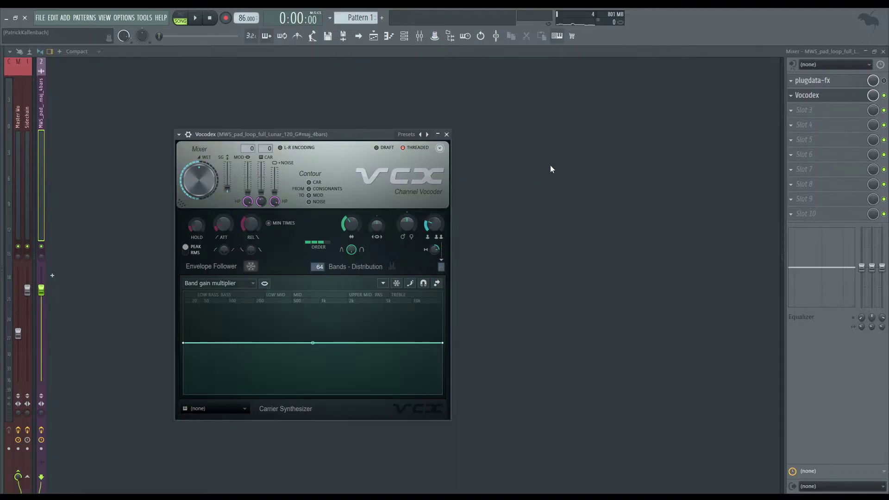
- Remove Vocodex from slot 2, re-enable plugdata-fx and reopen the Chimera patch
alt+click(824, 93)
click(883, 80)
click(858, 80)
drag(329, 108, 349, 102)
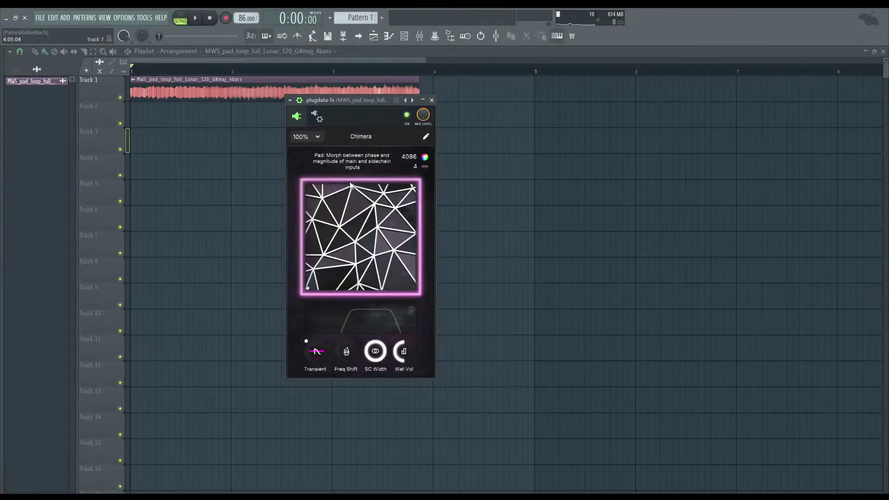
- Play the pad loop while moving Chimera's pad point up the left edge to a MagMorph of about 0.31
key(space)
drag(310, 288, 304, 257)
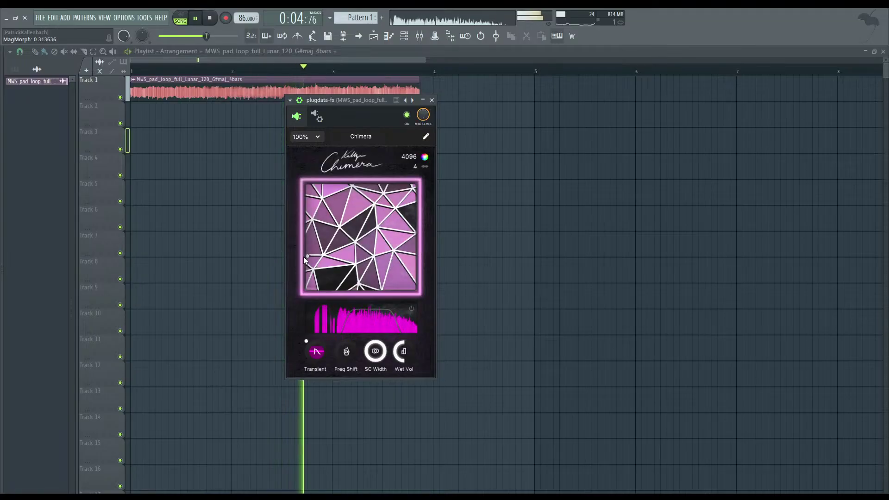
key(space)
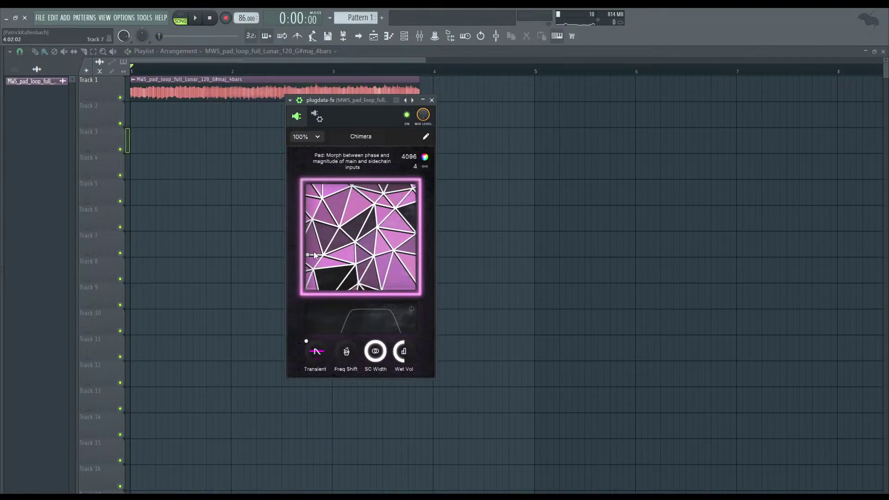
- Play the pad loop while varying Chimera's Freq Shift and return it to 0
key(space)
drag(346, 353, 340, 378)
key(space)
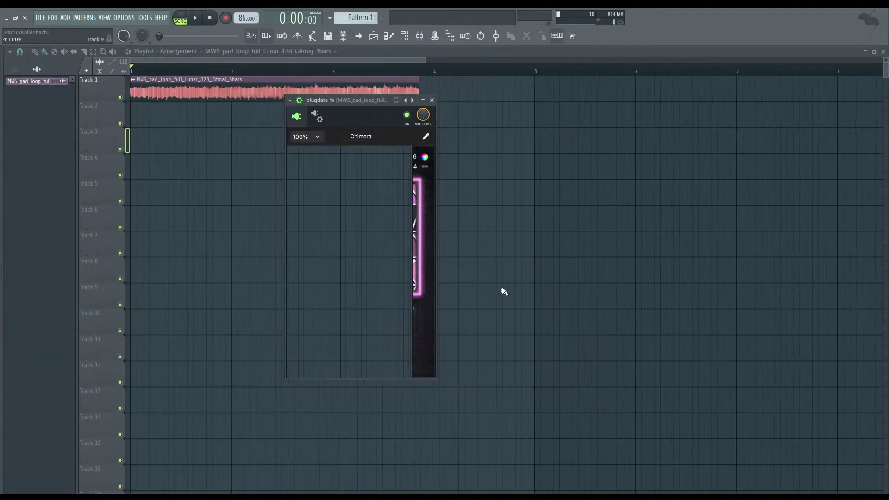
- Move Chimera's pad point between the left and right edges to show the morph directions, ending in the lower-left corner
drag(388, 260, 304, 245)
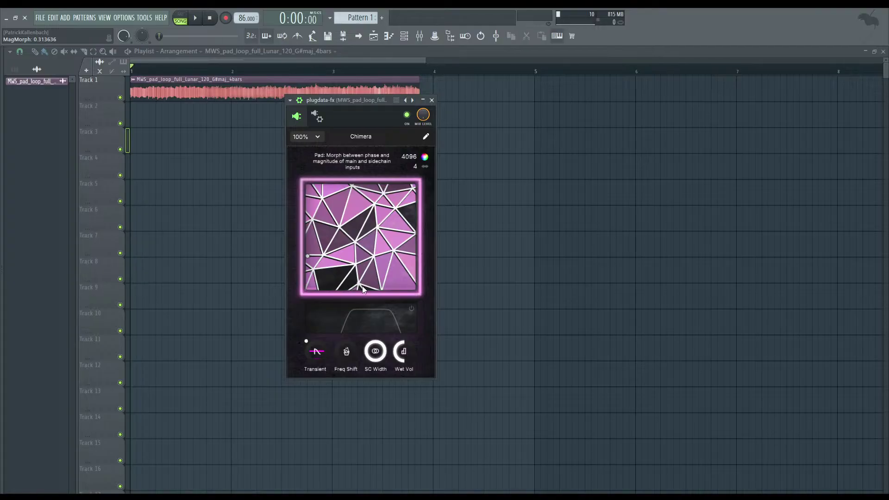
drag(339, 222, 467, 241)
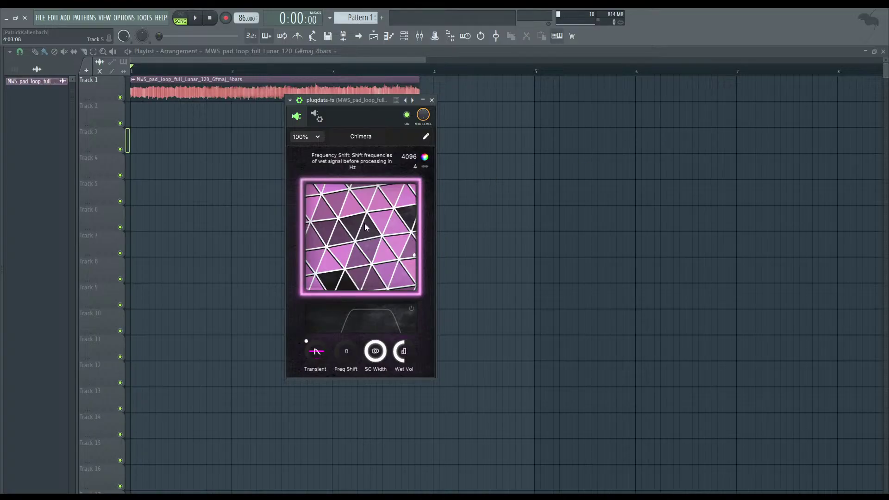
drag(409, 244, 245, 243)
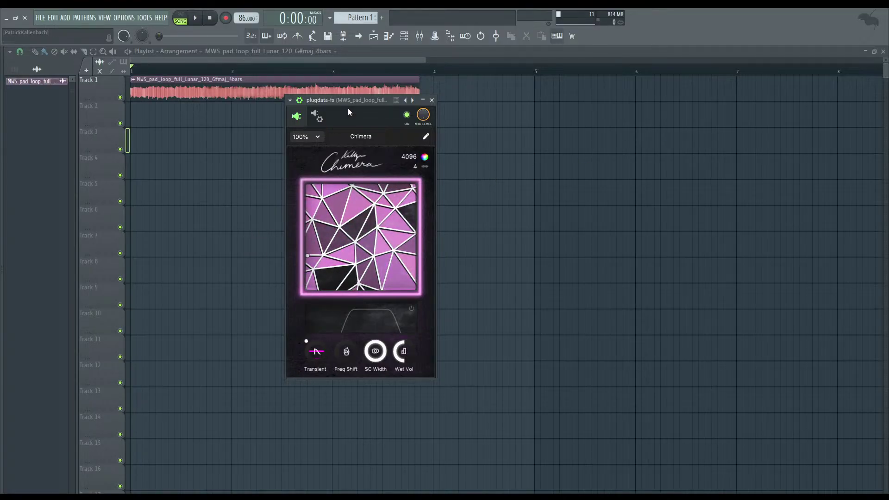
drag(310, 255, 296, 259)
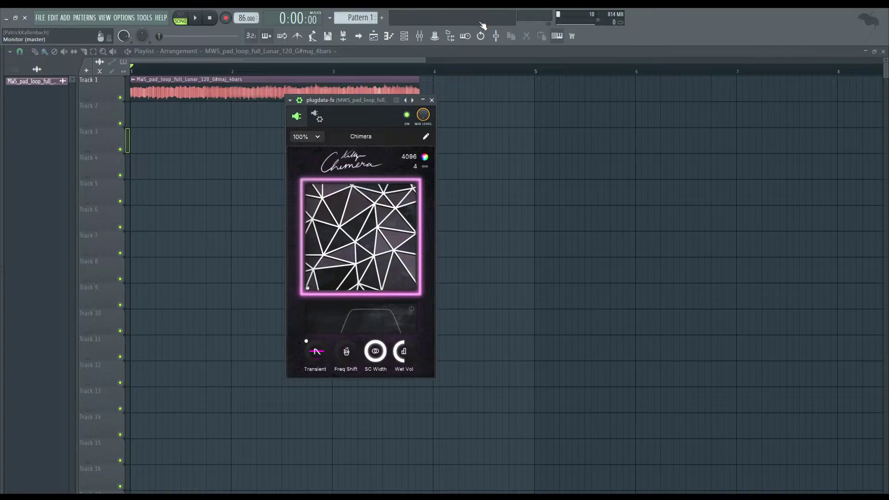
- Play the pad loop with the pad point held in the lower-left corner and lower Chimera's Wet Vol
key(space)
key(space)
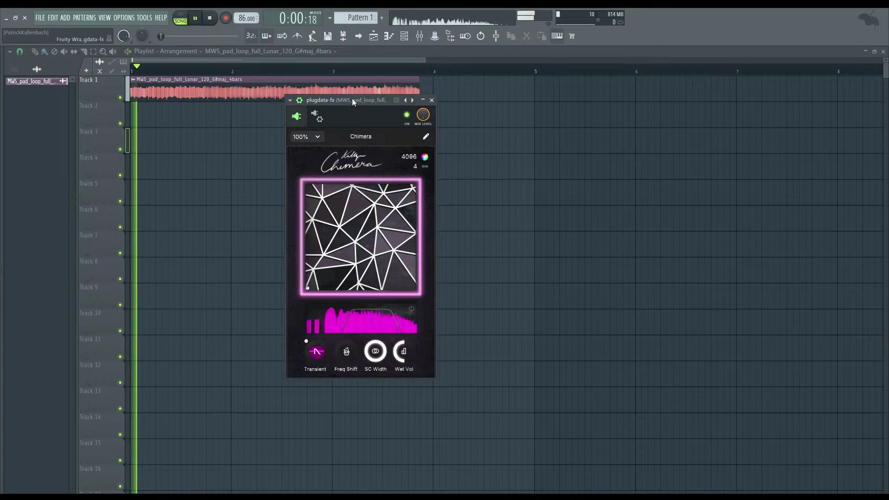
key(space)
key(space)
drag(308, 289, 278, 296)
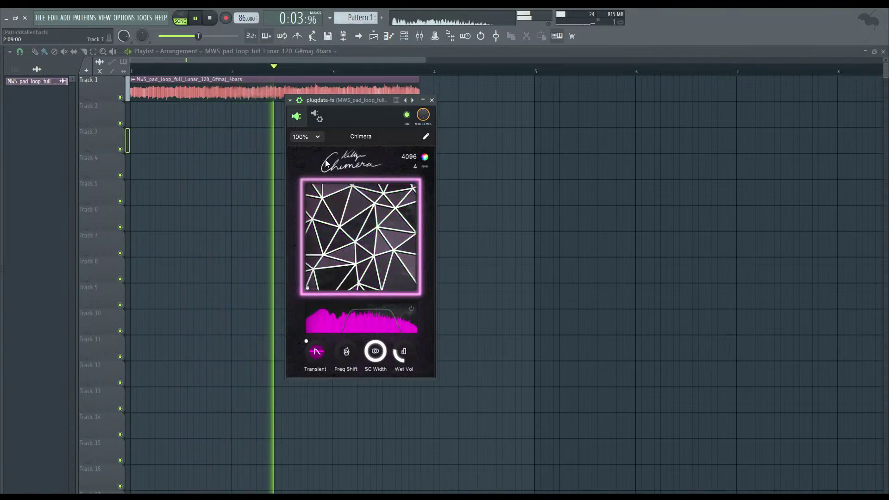
key(space)
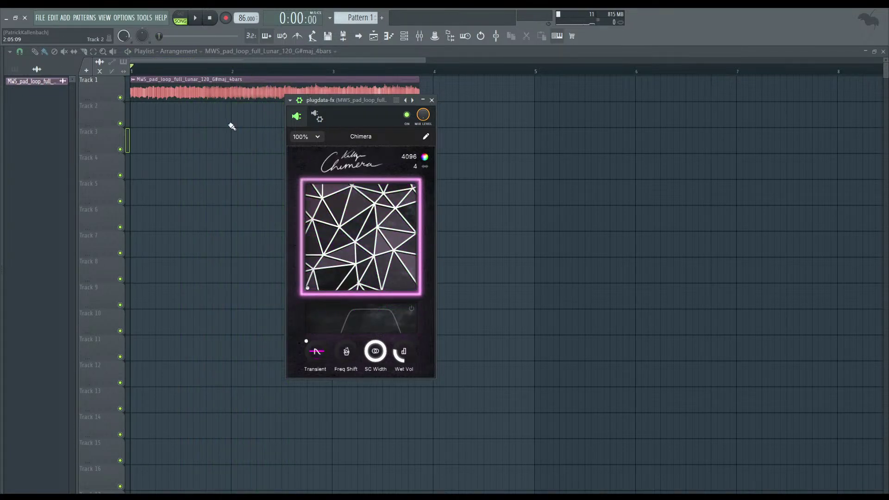
- Move the pad point to the lower-right corner, set the FFT size to 512 and enable a wider filter band in Chimera
drag(310, 290, 480, 349)
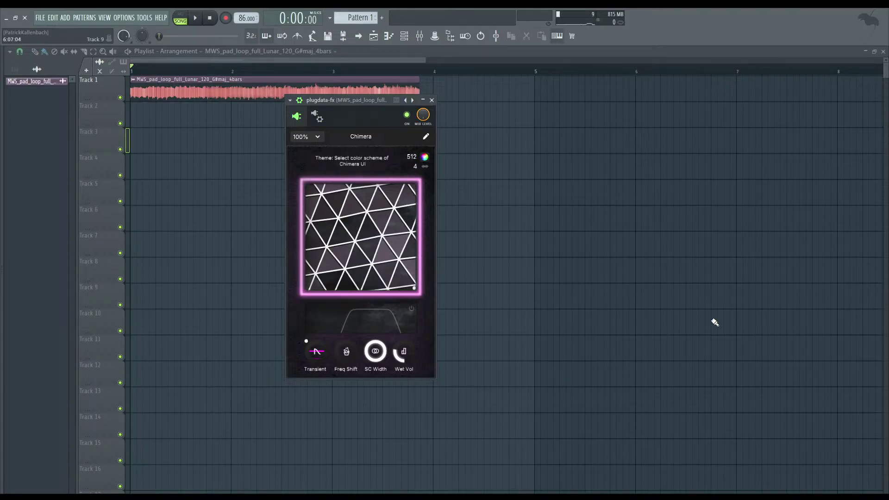
mouse_move(382, 319)
mouse_down()
mouse_move(411, 309)
mouse_move(387, 327)
mouse_up()
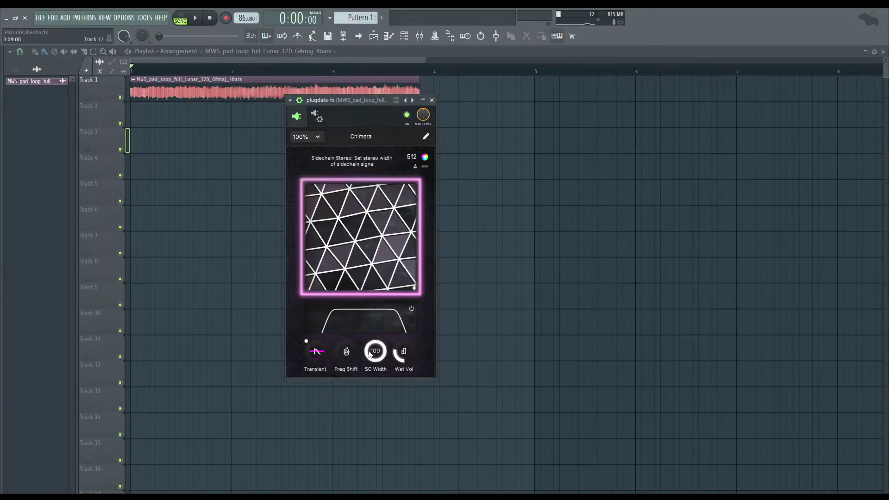
- Play the pad loop while sweeping Chimera's Freq Shift up to about 645 and back to 0
key(space)
drag(346, 354, 356, 303)
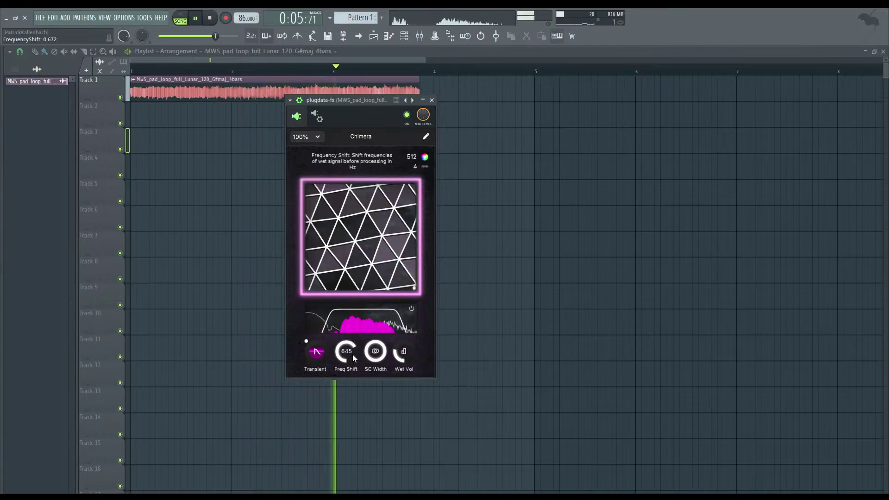
drag(349, 346, 345, 387)
key(space)
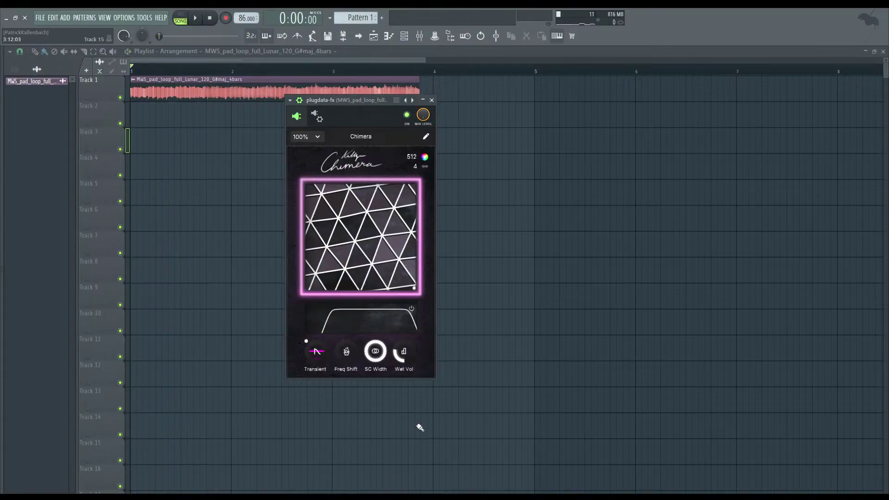
- Close the Chimera window and browse the MWS bass hit samples, auditioning a few such as MWS_bass_hit_colour_F
click(432, 100)
click(2, 262)
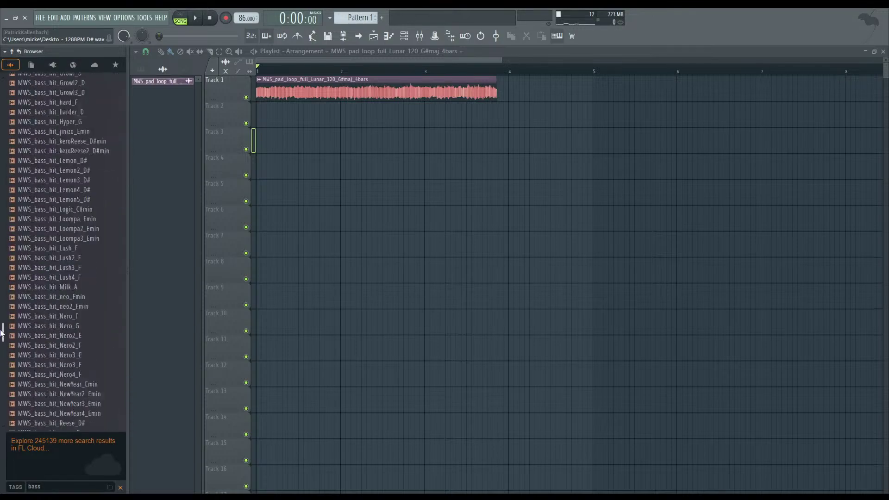
click(75, 281)
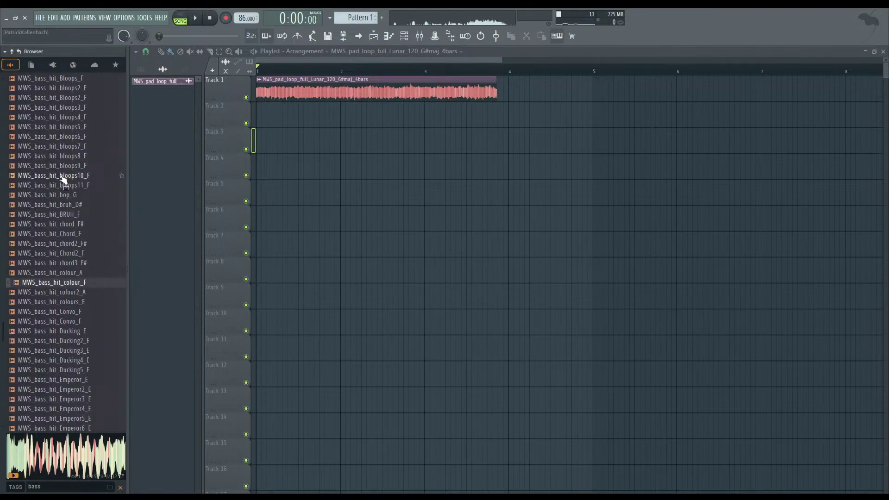
click(76, 304)
scroll(47, 278, down, 6)
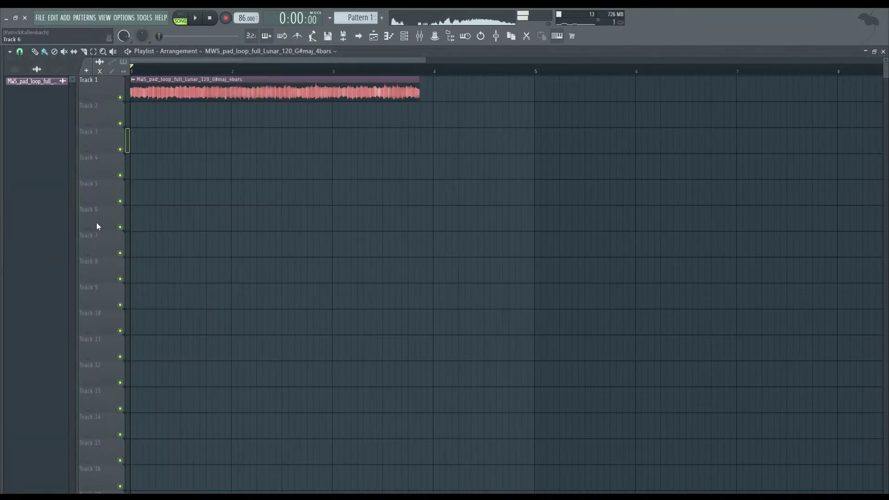
scroll(93, 250, down, 4)
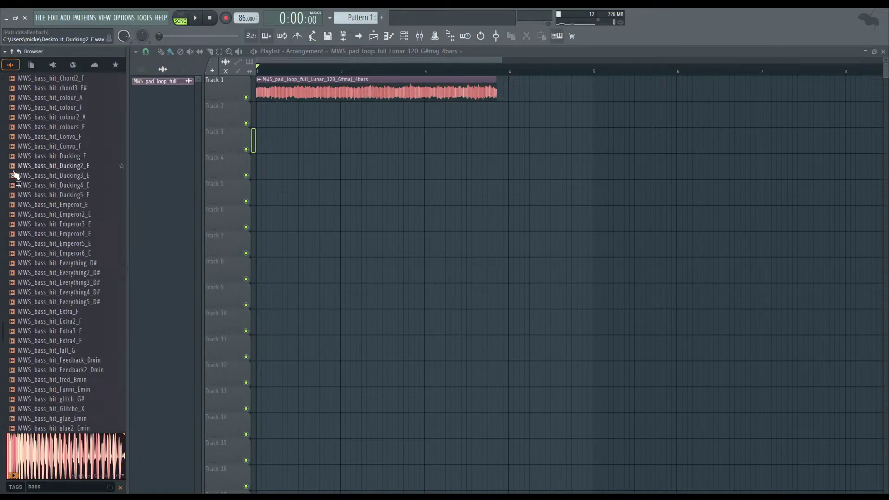
scroll(16, 206, down, 11)
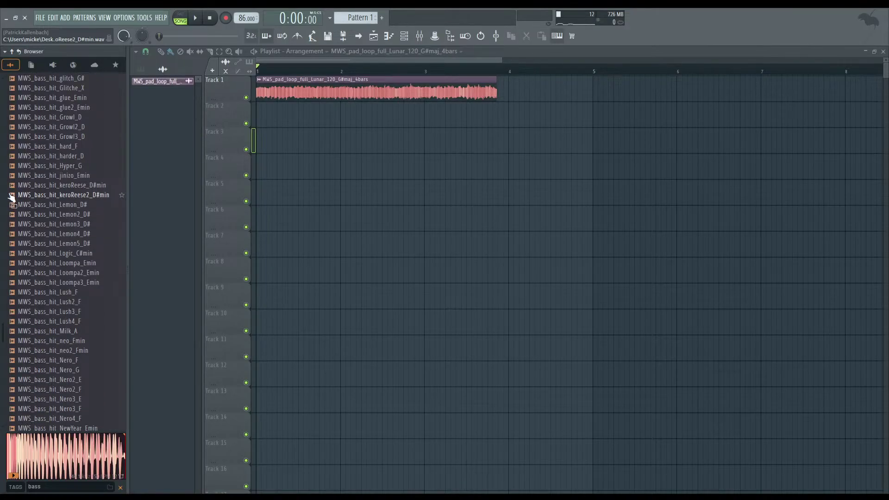
scroll(10, 199, down, 2)
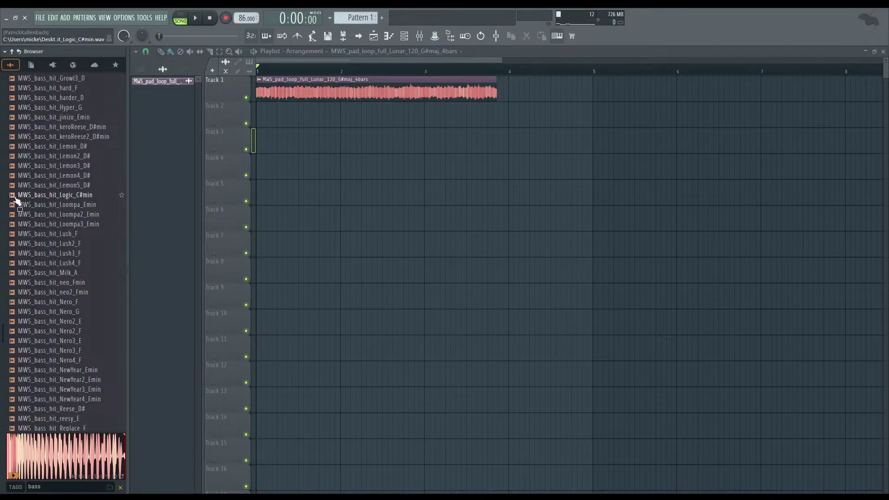
- Audition MWS_bass_loop_GoofyAhh_150_Emin and use it to replace the pad loop on Track 1
scroll(19, 185, down, 11)
scroll(63, 227, down, 15)
click(69, 215)
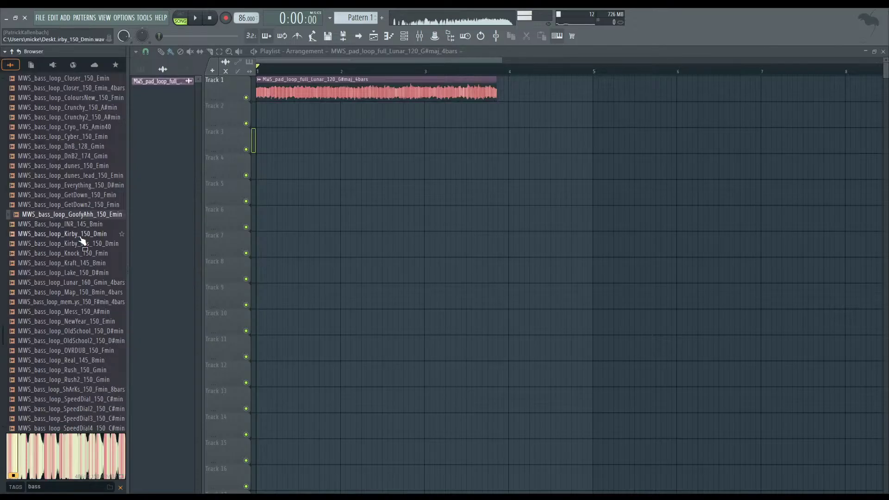
drag(84, 227, 287, 137)
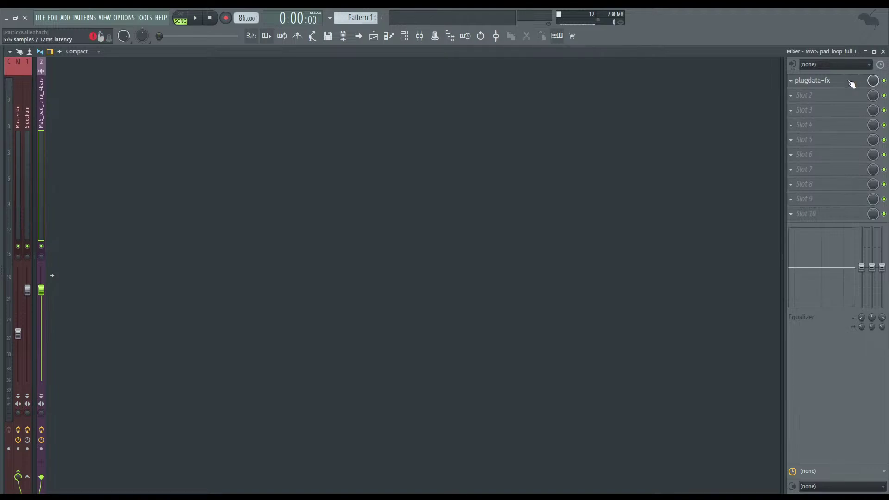
- Open plugdata-fx from the mixer, put Chimera's pad point in the lower-left corner and play the bass loop while trying Freq Shift
click(852, 84)
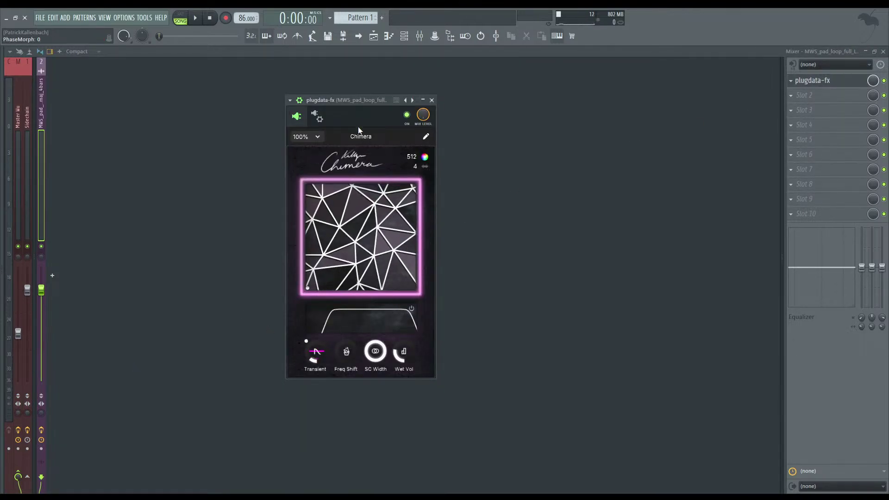
drag(337, 103, 326, 106)
key(space)
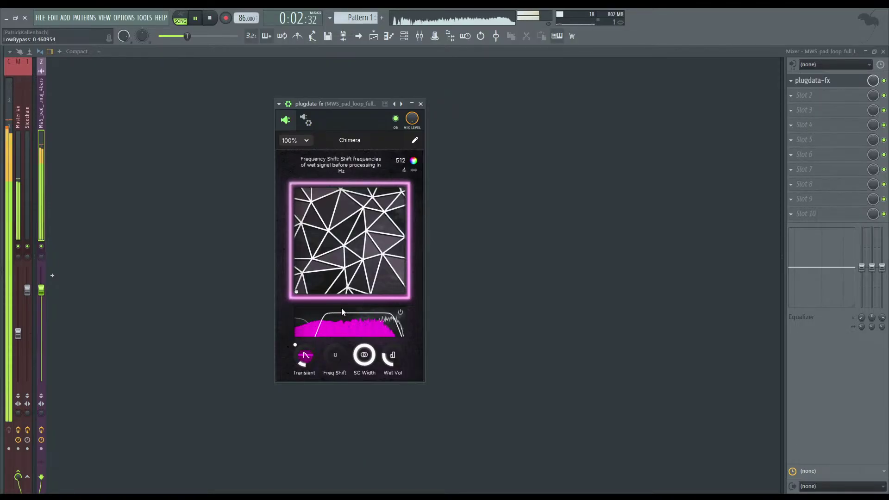
key(space)
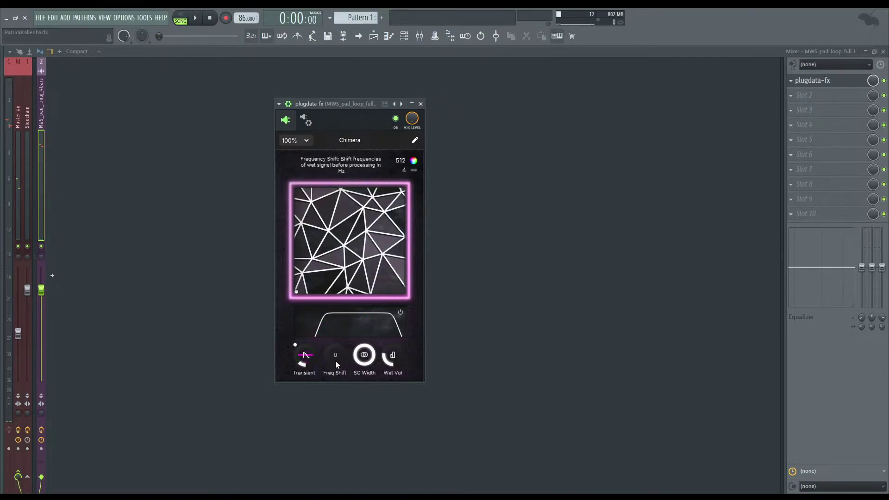
key(space)
drag(337, 365, 338, 399)
key(space)
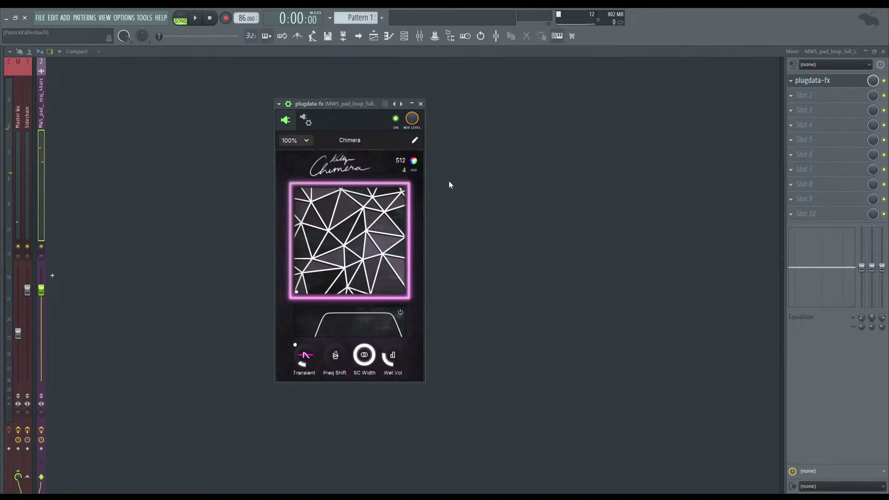
- Play the bass loop with the pad point moved to the lower-right corner, sweeping Freq Shift through about 142 and back to 0
drag(299, 292, 288, 320)
key(space)
drag(302, 295, 408, 340)
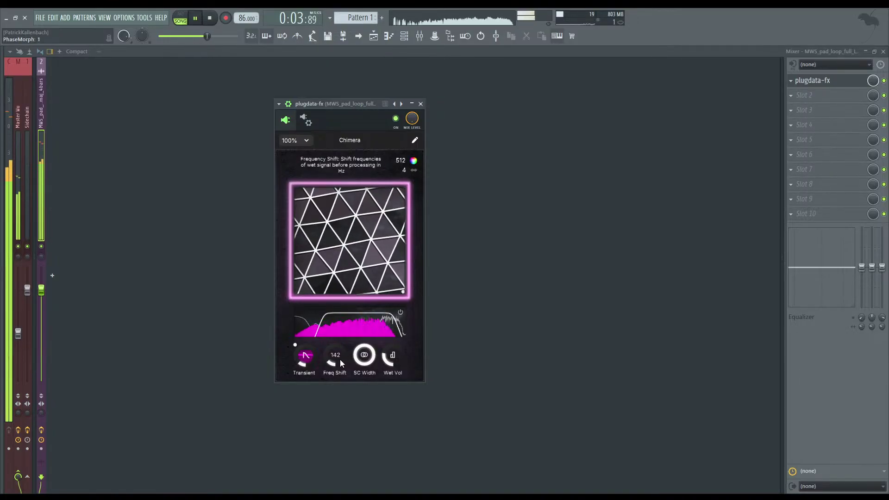
drag(340, 352, 330, 382)
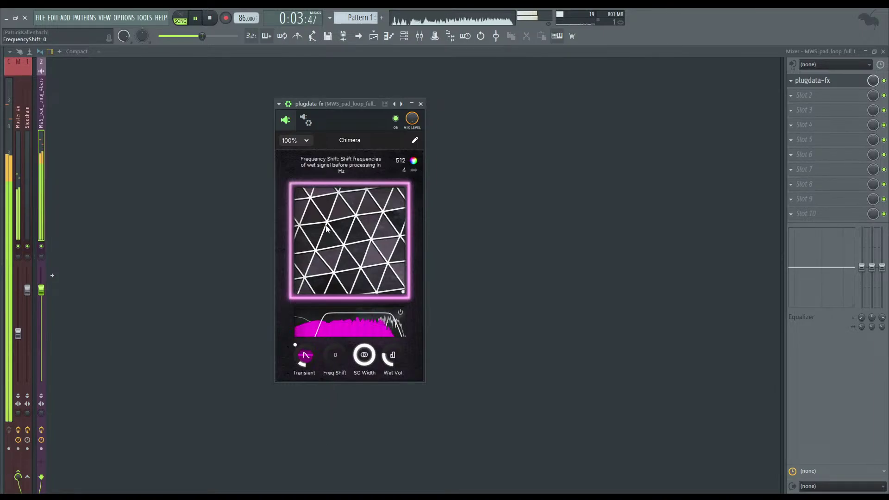
key(space)
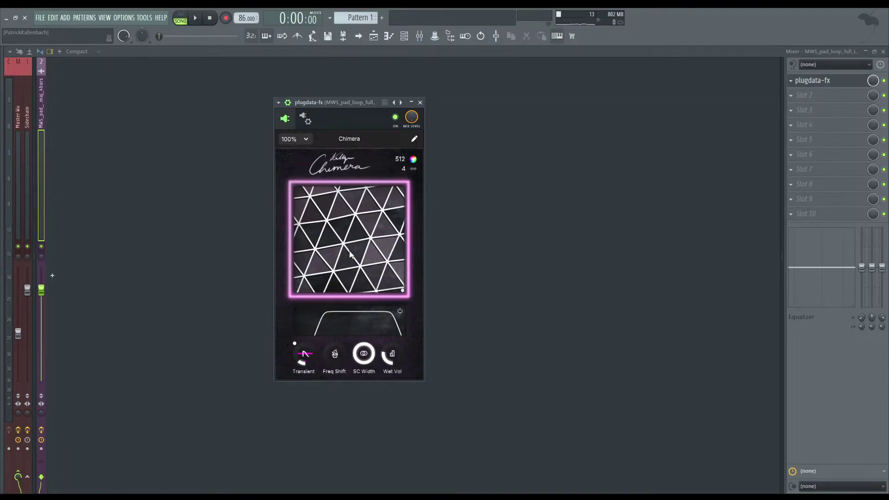
- Return to the playlist, close the plugin window and look through the MWS bass samples for another sound
drag(368, 104, 412, 133)
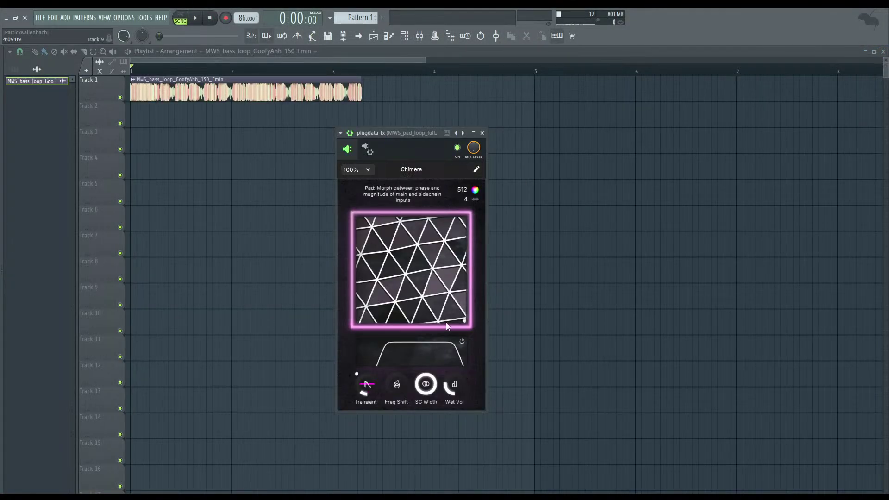
right_click(624, 280)
mouse_move(1, 219)
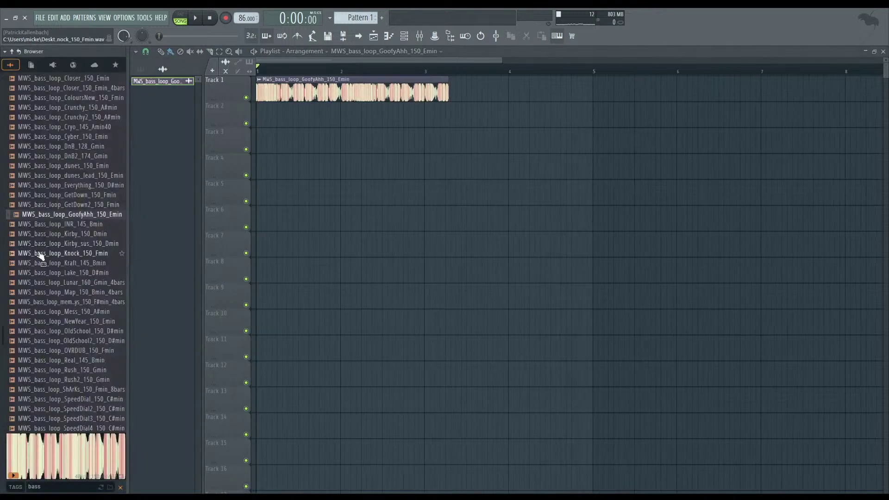
scroll(69, 382, down, 3)
scroll(69, 383, down, 10)
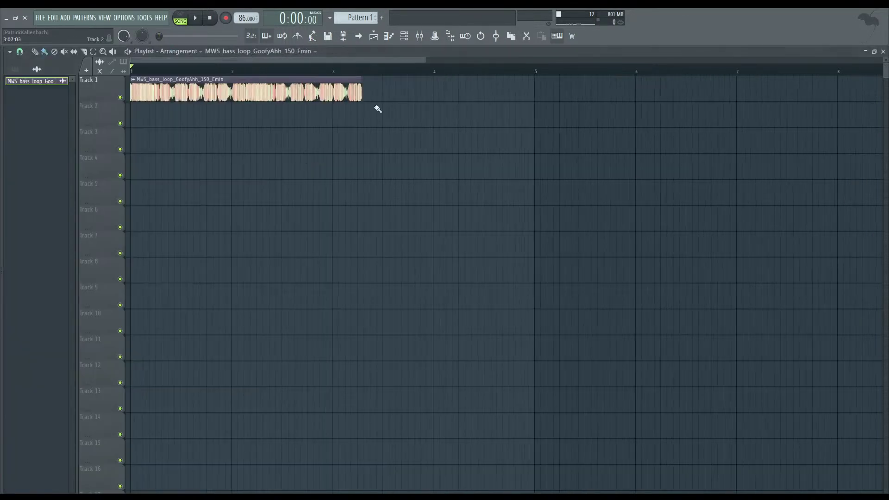
mouse_move(1, 238)
scroll(99, 342, down, 10)
scroll(88, 342, down, 10)
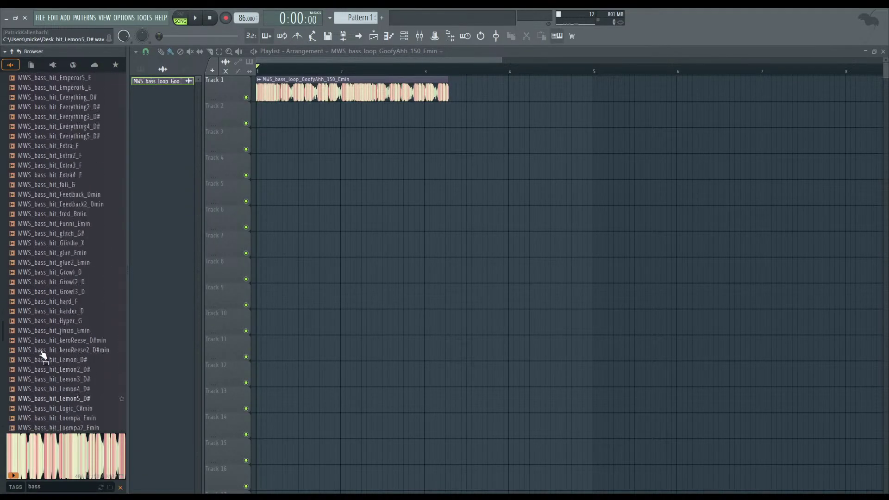
- Audition MOONBOY bass samples, including Trap Bass and Mainstage, and look through the other bass packs
scroll(56, 329, up, 15)
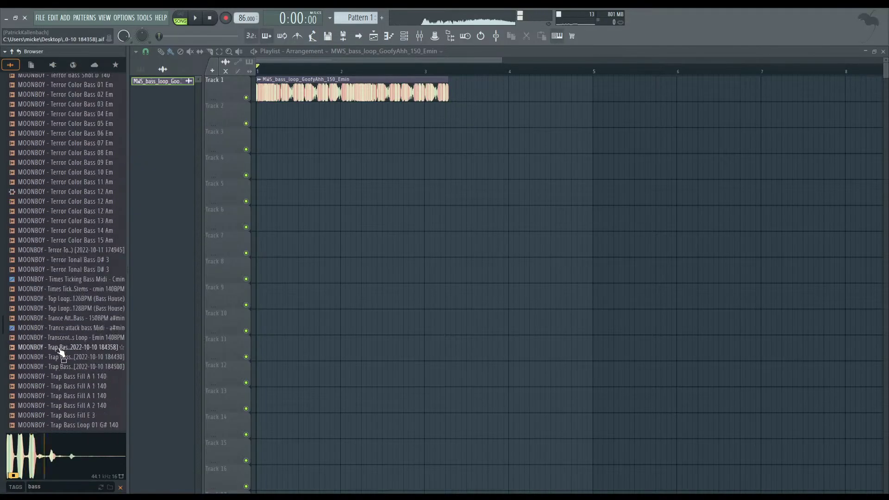
scroll(76, 281, up, 10)
scroll(74, 289, up, 10)
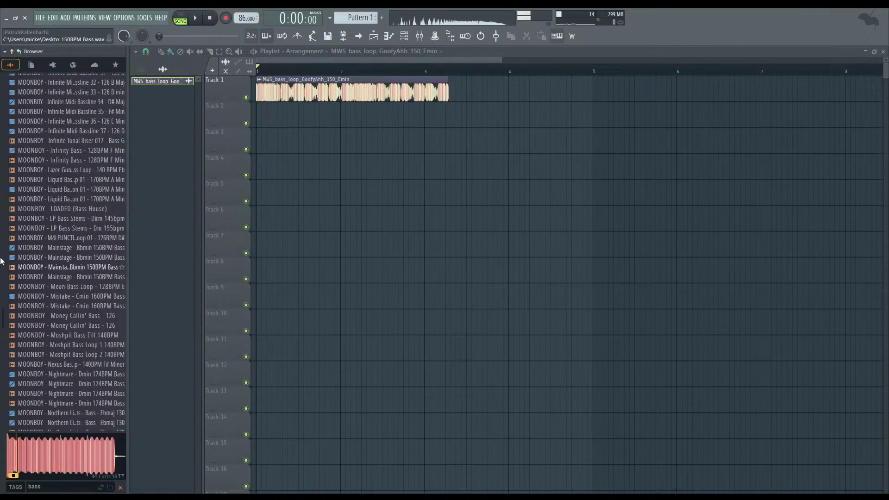
drag(3, 318, 3, 185)
key(alt+F8)
key(alt+F8)
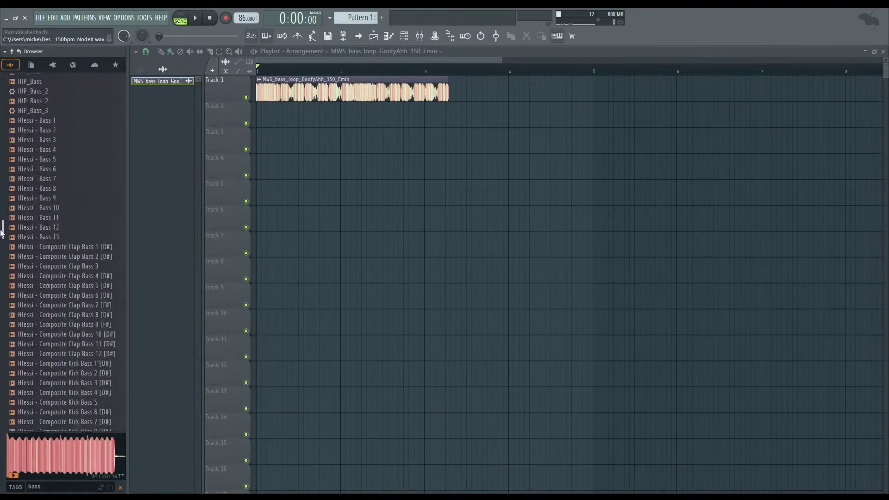
drag(2, 296, 2, 306)
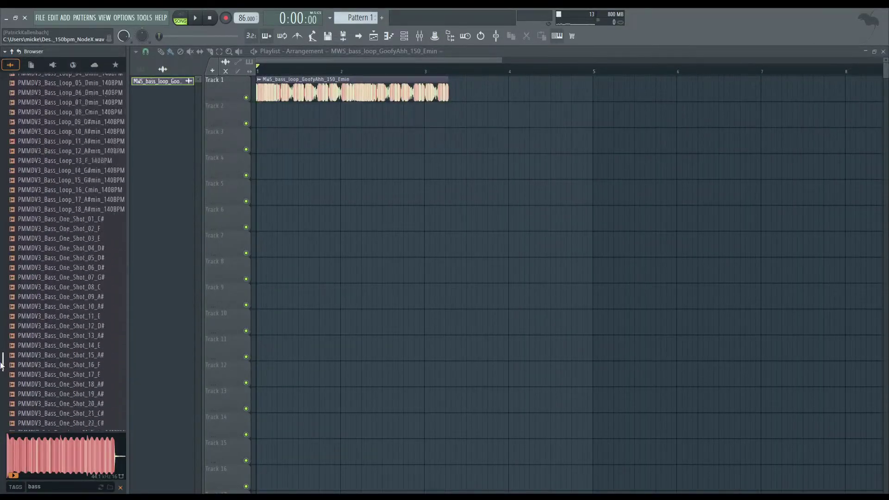
- Look through the PostHuman bass one-shots and audition several, including Yonk 01 D
click(89, 264)
click(88, 323)
scroll(78, 259, up, 6)
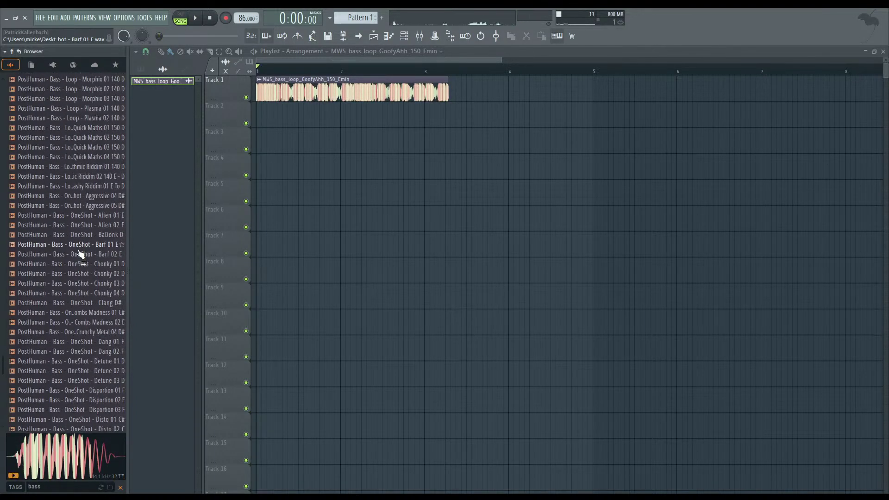
click(80, 254)
scroll(81, 255, down, 20)
click(79, 260)
scroll(78, 266, down, 2)
scroll(78, 274, down, 10)
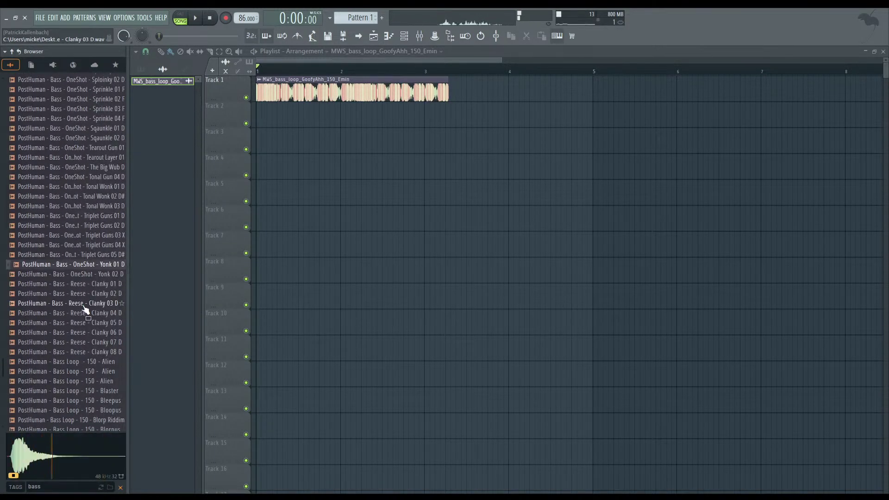
- Audition the PostHuman Tonal Wonk and Triplet Guns bass one-shots
click(80, 206)
click(75, 226)
click(81, 235)
click(80, 245)
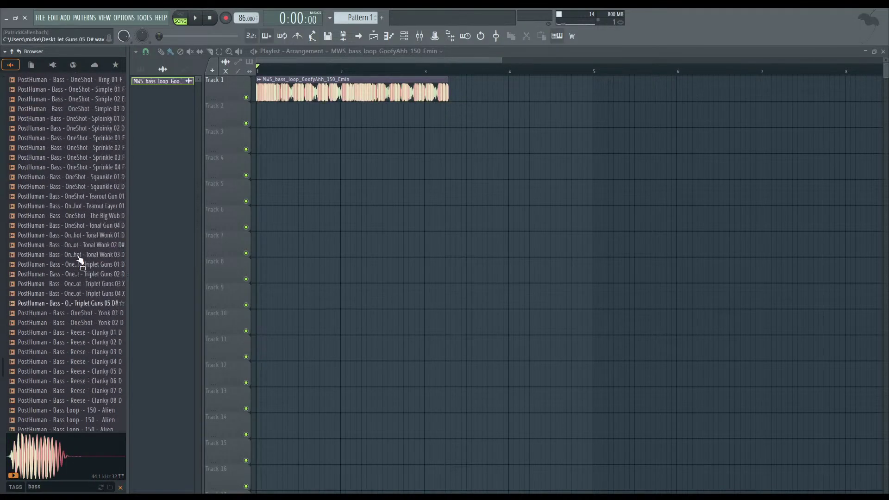
- Audition more PostHuman bass samples, ending with the Morphix 02 140 D loop
scroll(79, 260, up, 10)
click(81, 264)
scroll(81, 266, up, 8)
click(82, 254)
scroll(83, 259, up, 4)
click(81, 255)
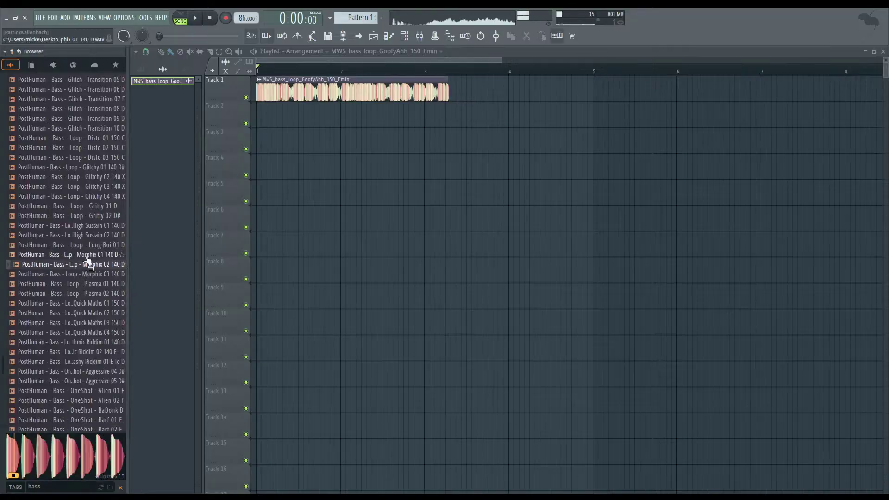
key(alt+F8)
key(alt+F8)
- Look through the PostHuman glitch basses, from the Transition samples up to the Bits set
scroll(46, 217, up, 6)
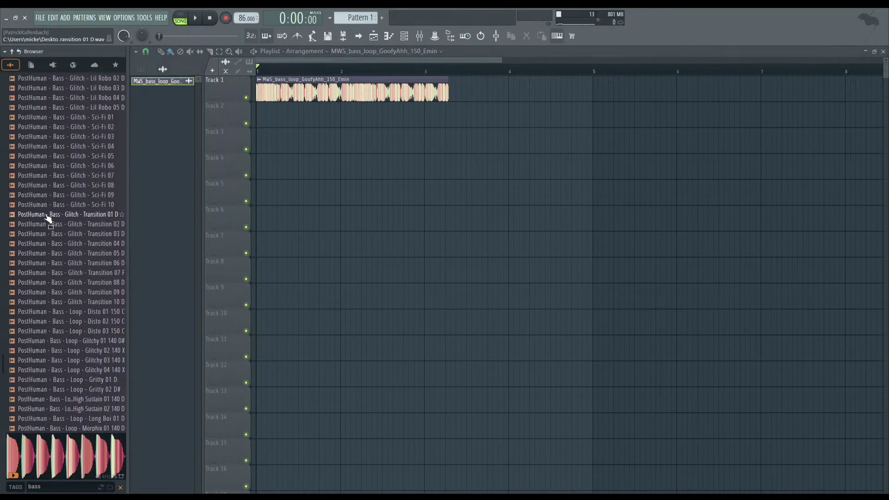
click(37, 206)
scroll(40, 217, up, 4)
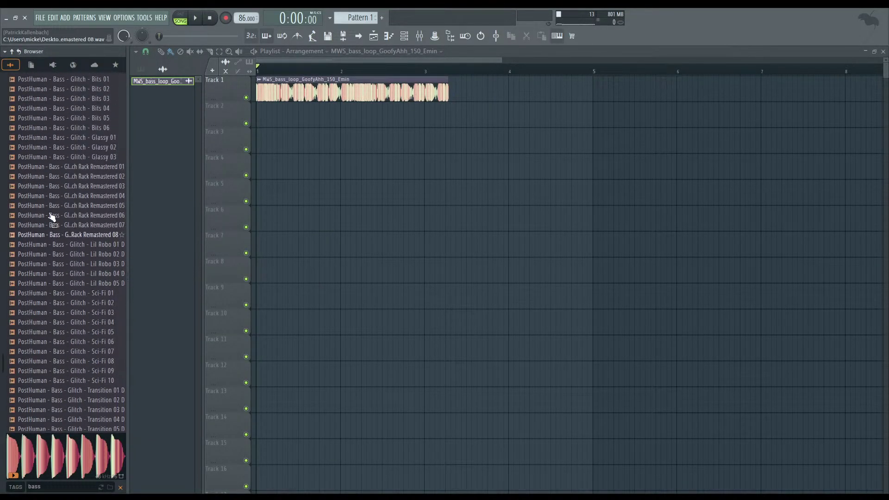
click(50, 247)
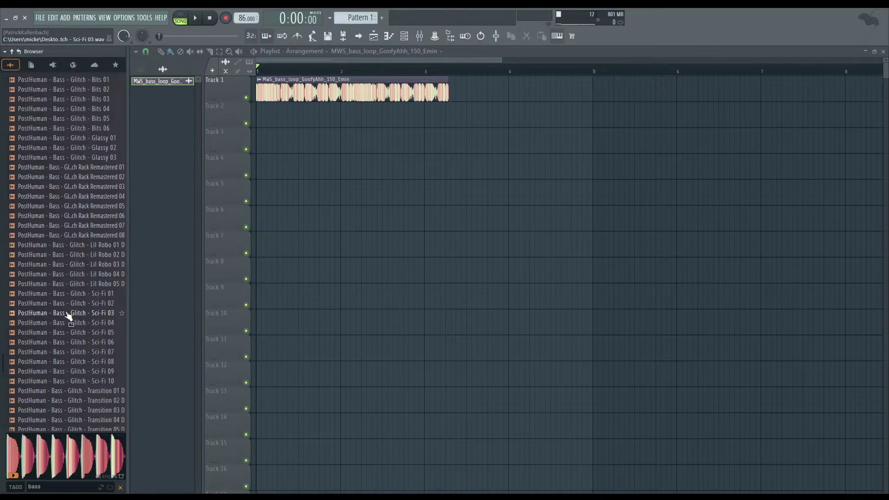
scroll(69, 259, up, 6)
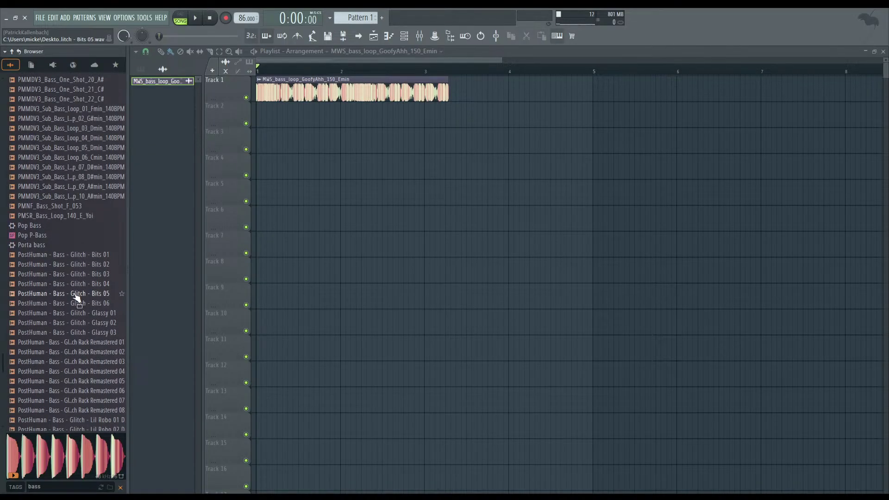
- Audition PostHuman glitch basses Bits 05 and 06, Glassy 01 to 03 and Rack Remastered 01
click(75, 295)
click(75, 304)
click(76, 314)
click(76, 324)
click(78, 335)
click(82, 343)
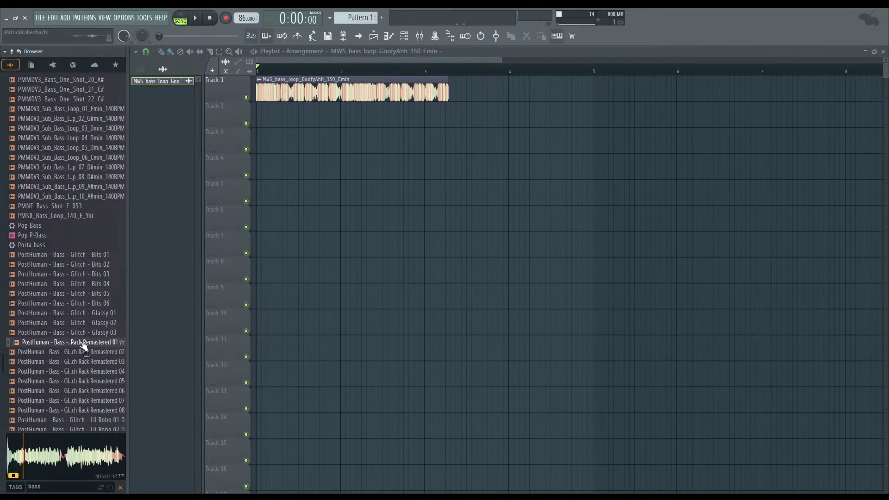
- Audition PostHuman glitch basses Rack Remastered 05 and 08 and Lil Robo 02 and 04
scroll(84, 345, down, 8)
click(93, 150)
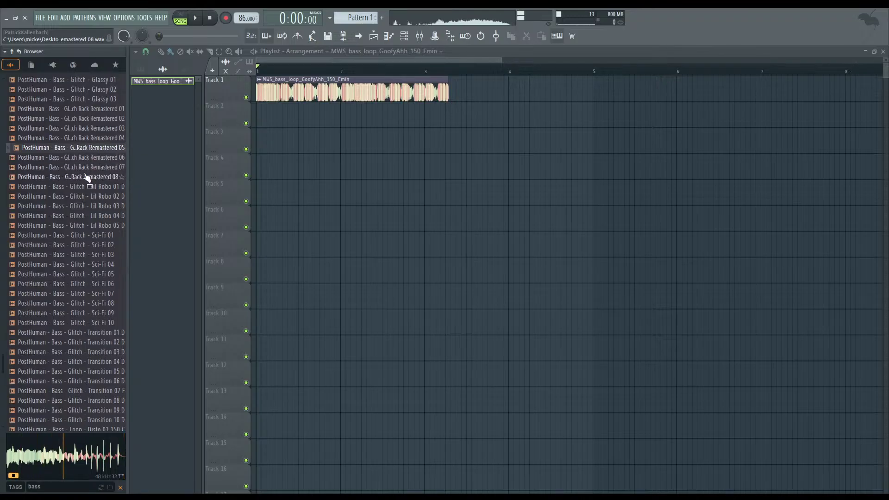
click(87, 177)
click(83, 197)
click(80, 216)
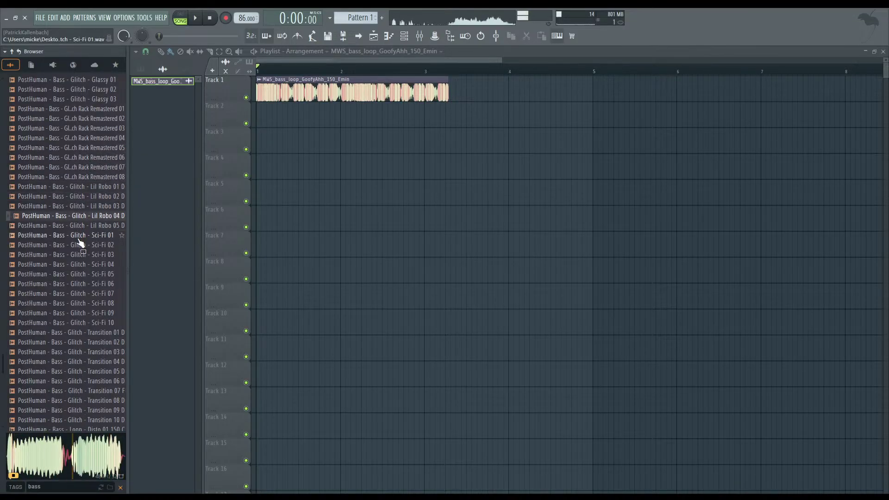
- Audition the PostHuman Sci-Fi glitch basses 02, 05, 08 and 09
click(81, 244)
click(85, 274)
click(91, 303)
click(95, 313)
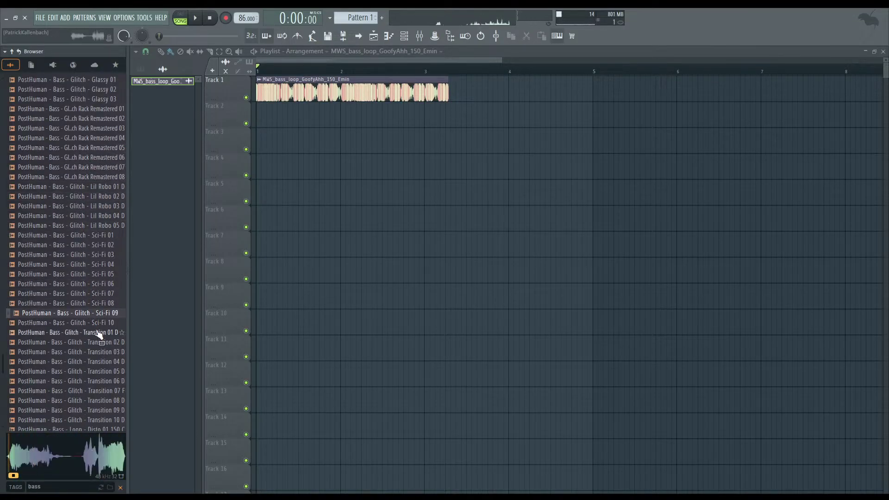
- Audition the PostHuman Glitch Transition 01 D bass and put it on Track 1 in place of the bass loop
click(106, 332)
scroll(118, 261, down, 4)
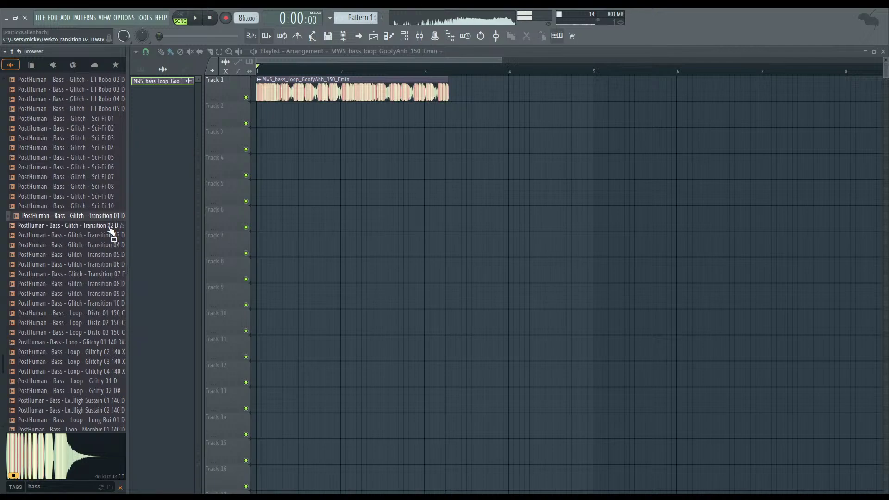
drag(105, 217, 290, 131)
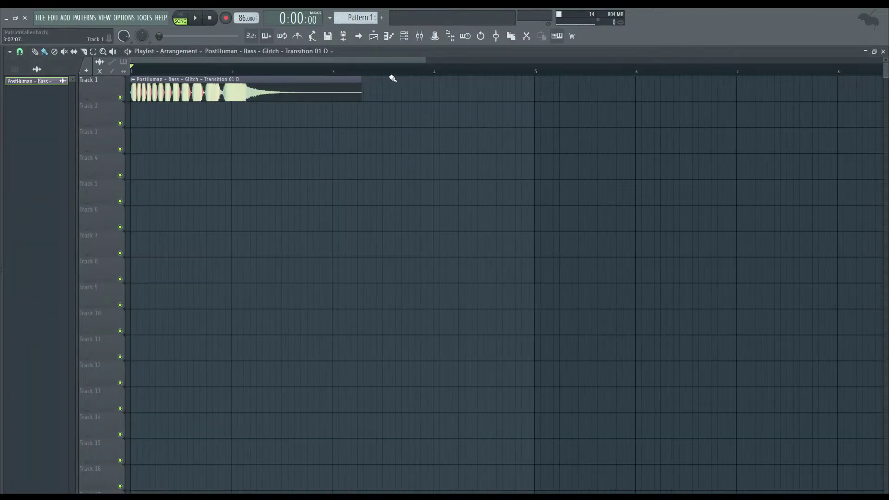
- Open the Chimera effect in the mixer and, during playback, raise its magnitude morph to about 0.98 and lower the wet volume
click(420, 36)
click(838, 81)
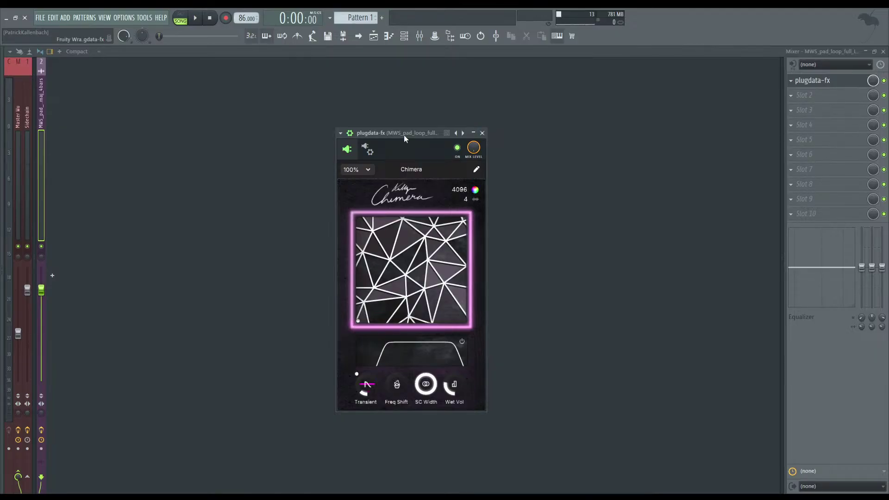
drag(405, 135, 430, 125)
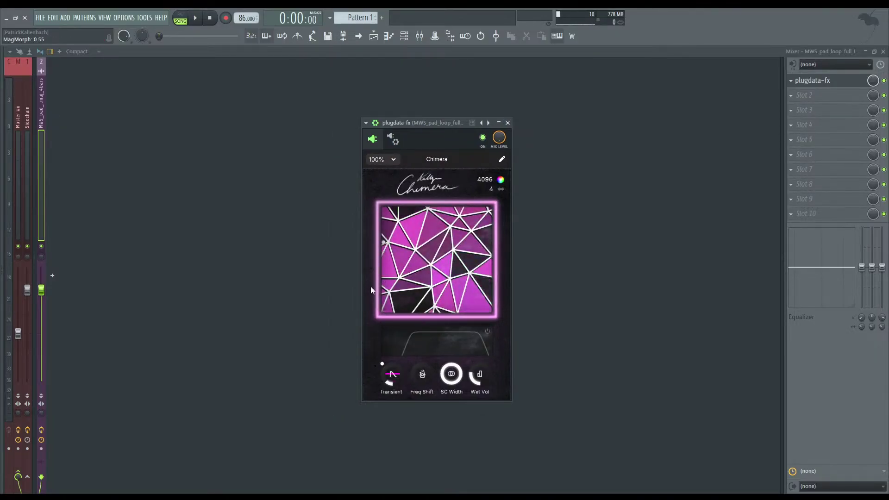
key(space)
drag(391, 304, 382, 255)
drag(482, 374, 484, 380)
drag(402, 260, 383, 210)
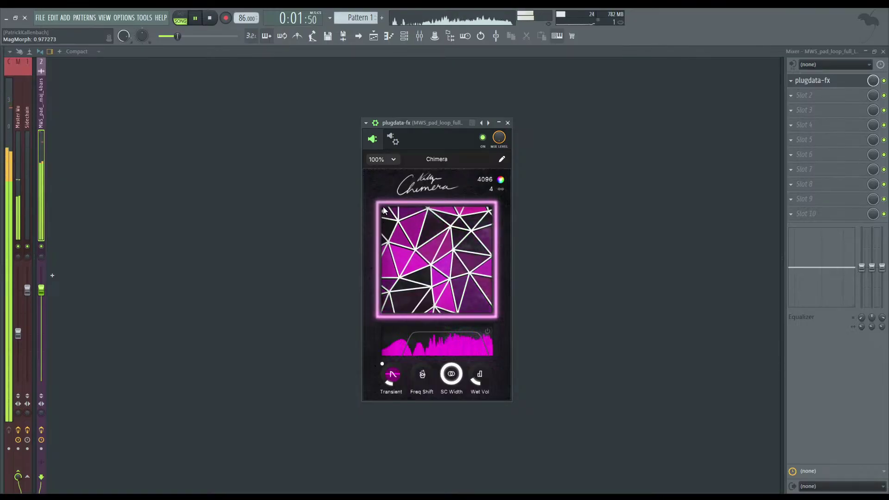
key(space)
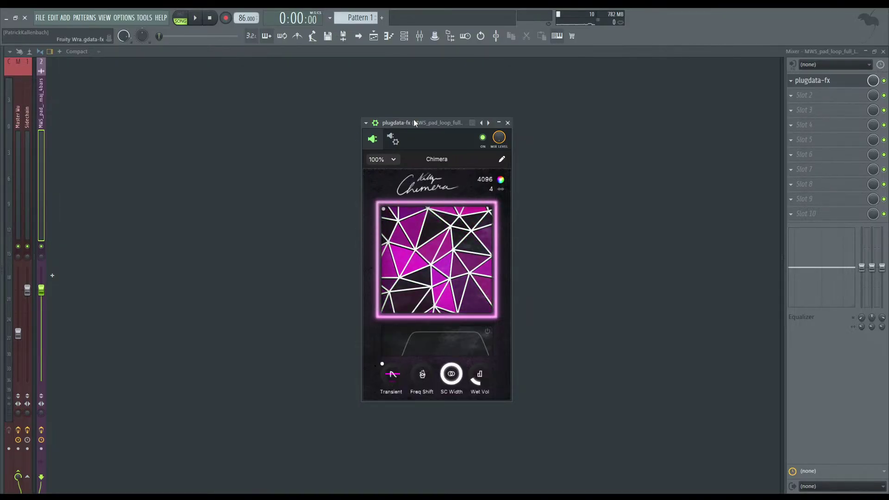
- Compare the morphed bass with the unmorphed one by moving the morph point to the pad's lower-left corner and back to its upper-left corner
key(space)
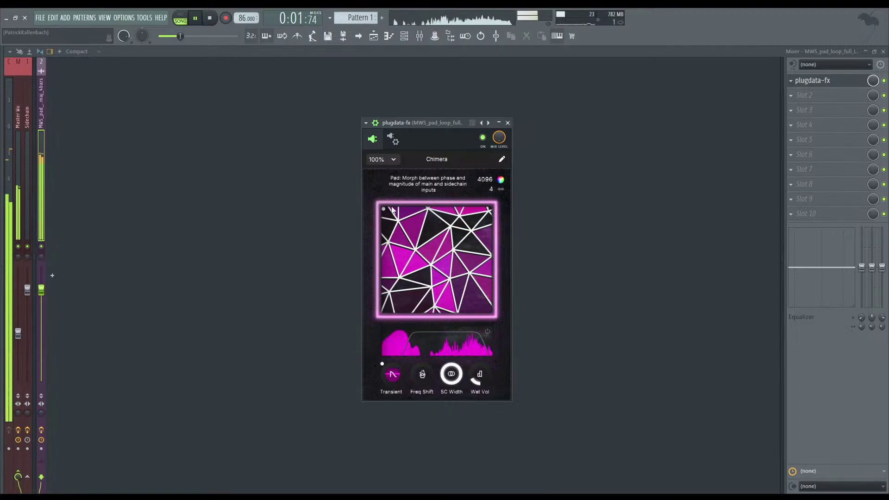
key(space)
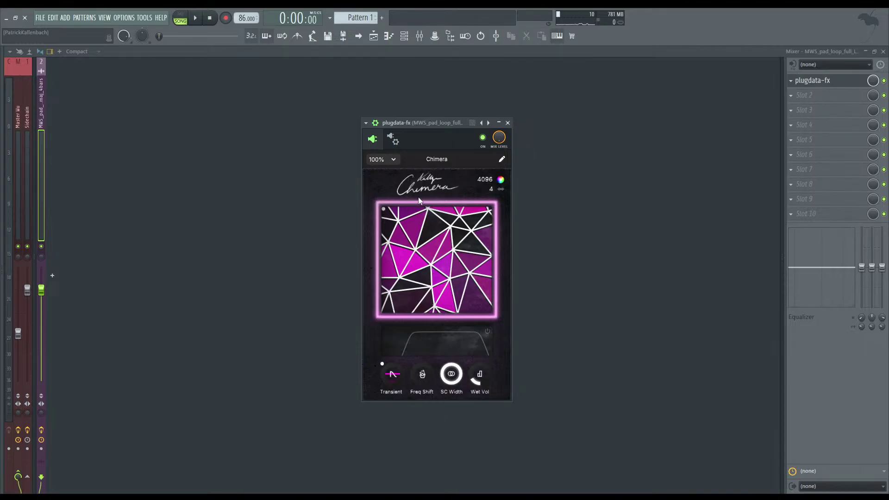
key(space)
drag(403, 232, 341, 355)
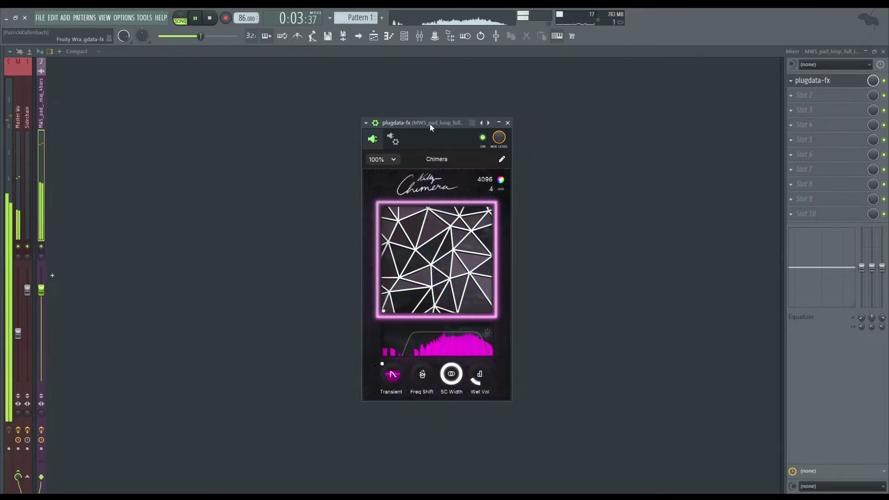
key(space)
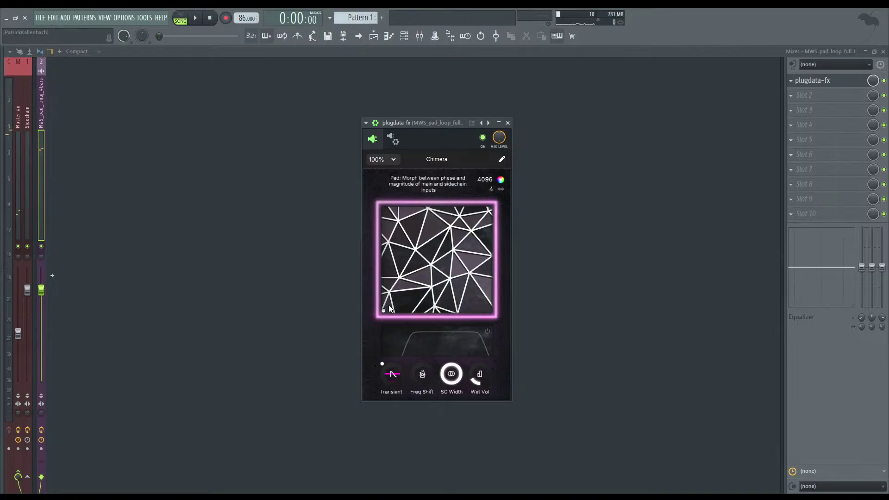
drag(389, 310, 363, 207)
key(space)
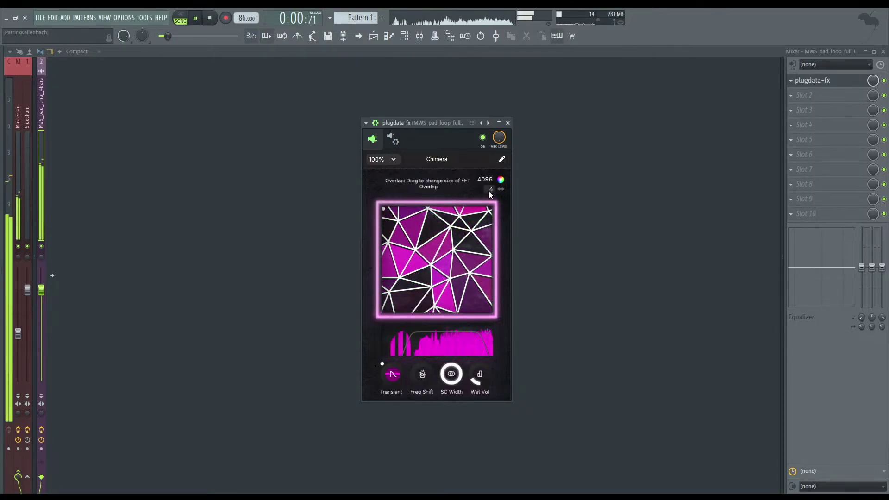
- Set Chimera's FFT size to 8192 with an overlap of 4 while listening to the bass
key(space)
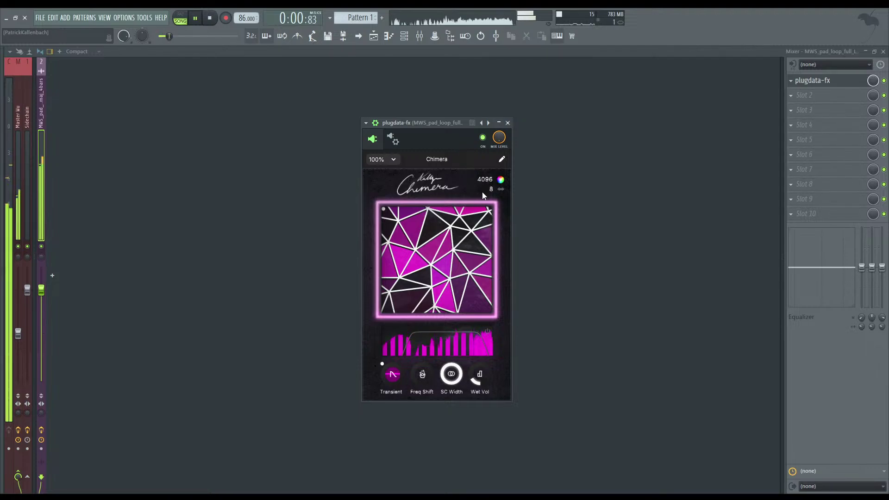
drag(490, 189, 490, 157)
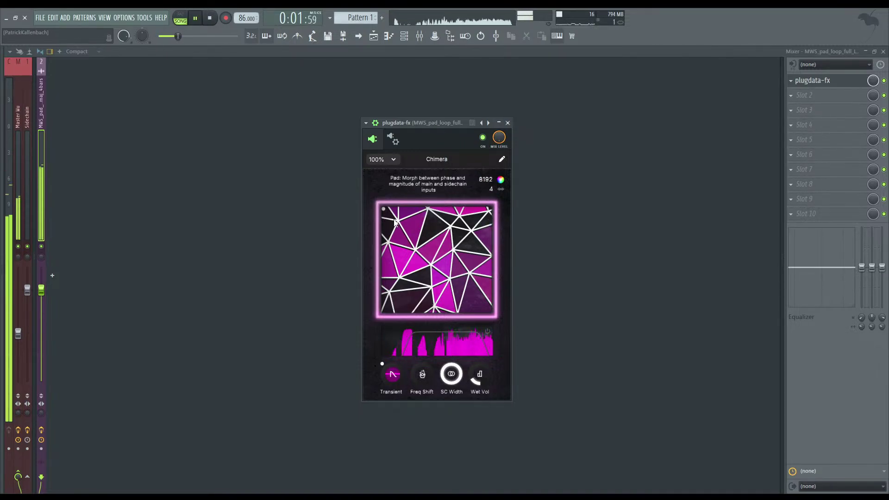
key(space)
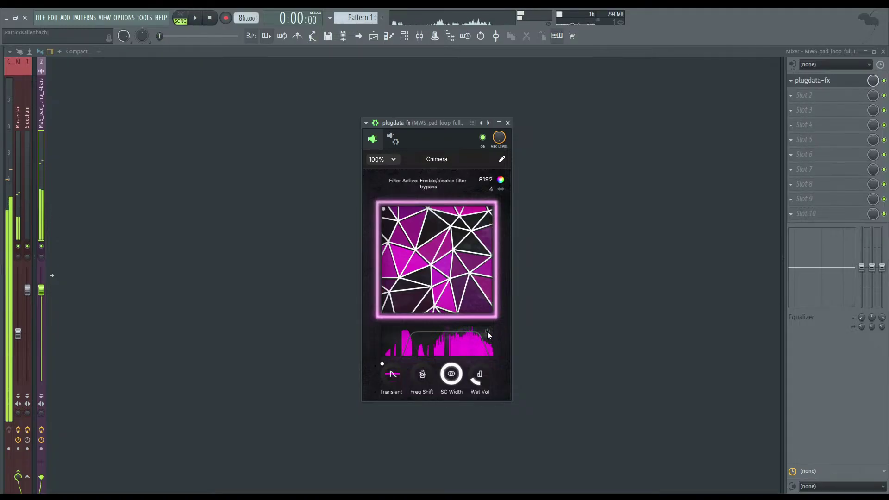
- Enable Chimera's filter, adjust its band and raise the wet volume during playback, and close the effect and the mixer
click(487, 331)
key(space)
drag(456, 338, 467, 356)
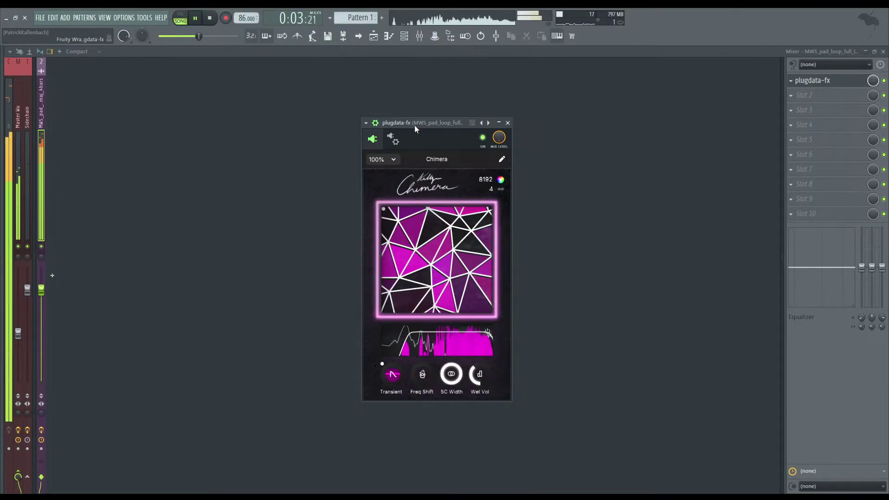
key(space)
click(507, 123)
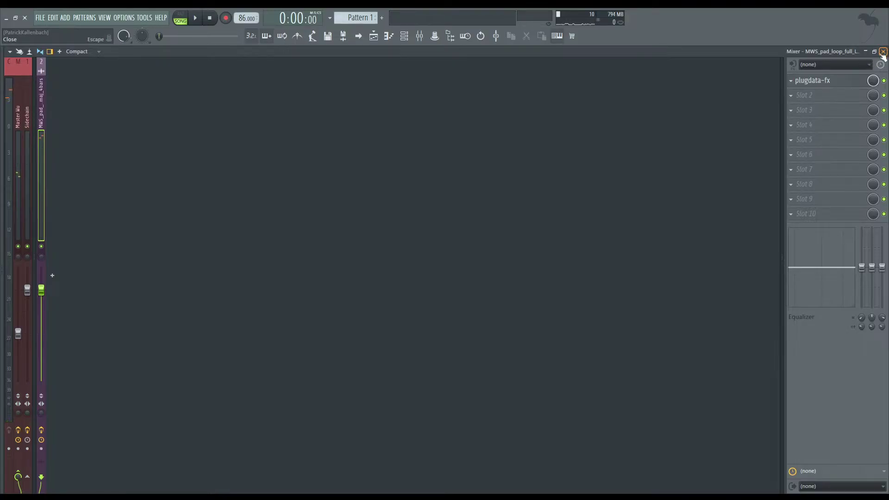
click(883, 51)
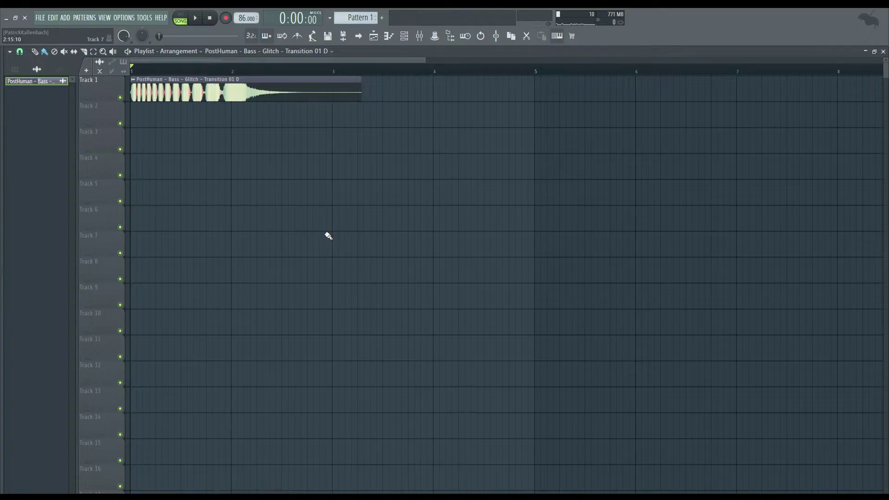
- Audition the PostHuman bass loops Glitchy 01 and Disto 03, 02 and 01
key(alt+F8)
scroll(40, 234, down, 4)
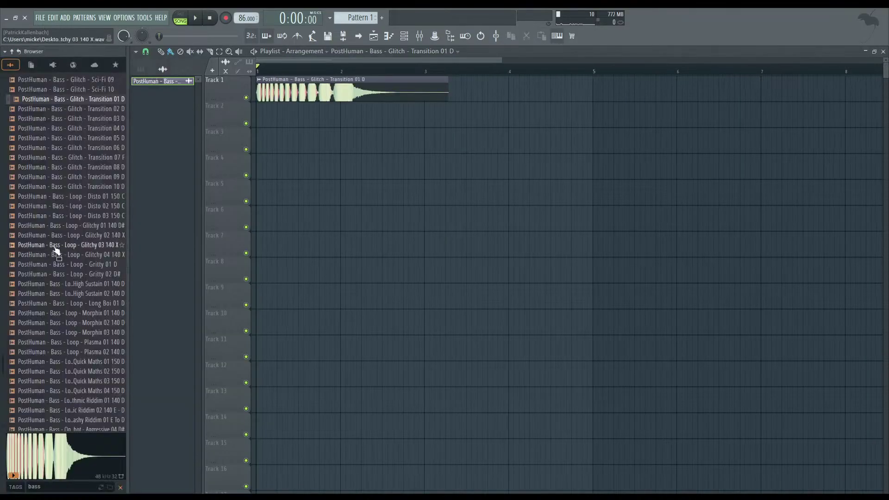
key(alt+F8)
key(alt+F8)
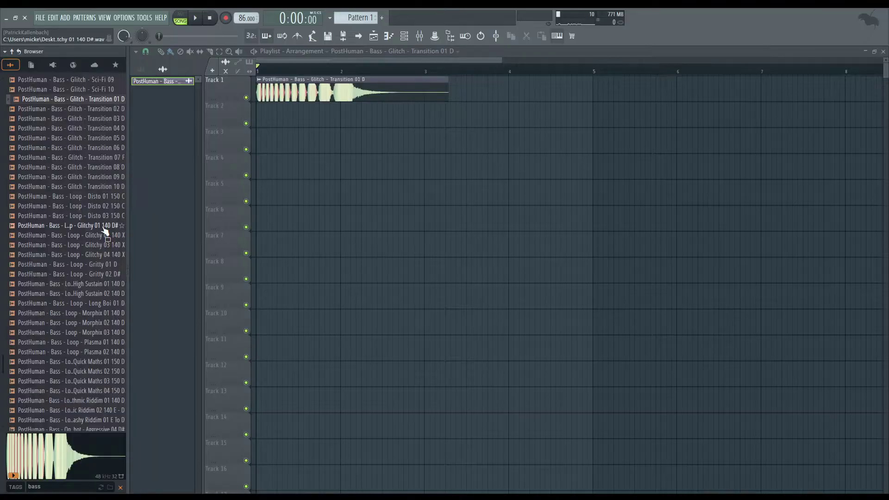
click(103, 226)
click(102, 216)
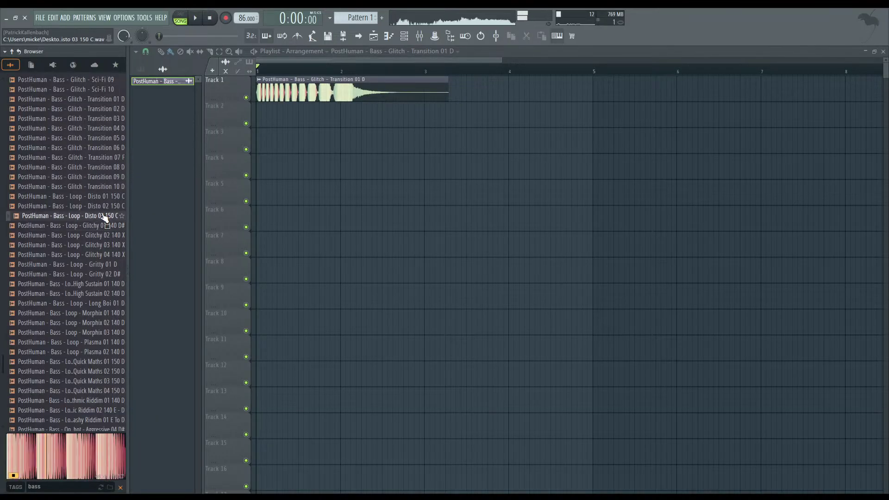
click(103, 206)
click(102, 196)
- Audition the Glitch Transition basses 08, 09 and 06, and put Transition 06 D on Track 1 in place of Transition 01
click(100, 167)
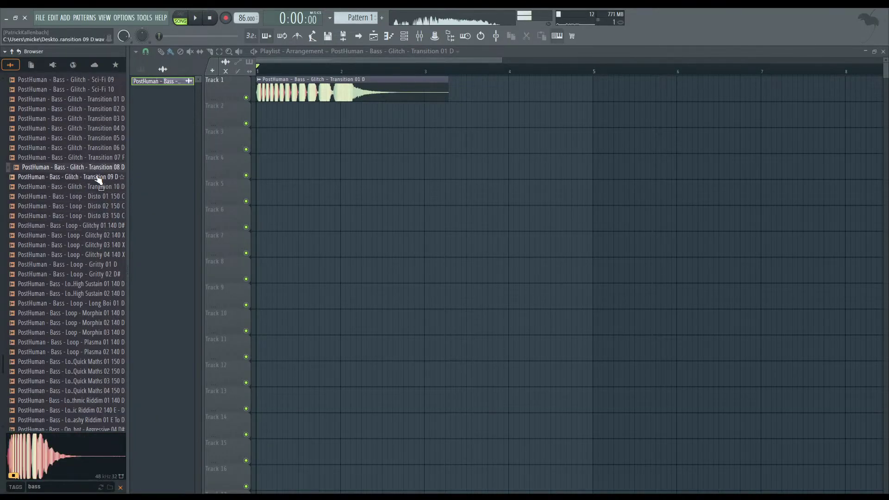
click(98, 178)
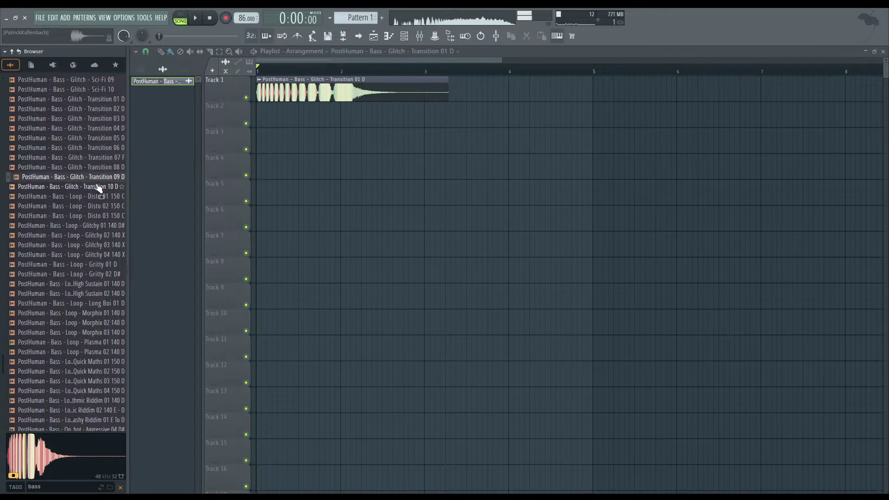
click(91, 149)
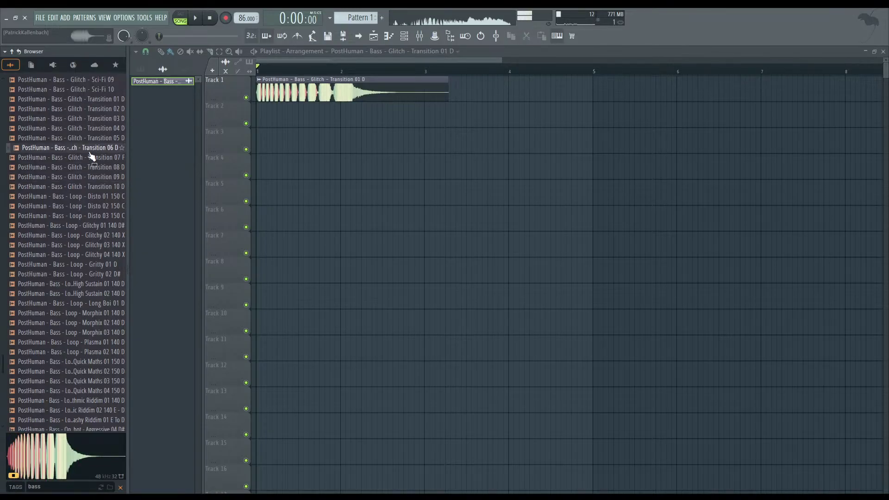
drag(90, 152, 278, 92)
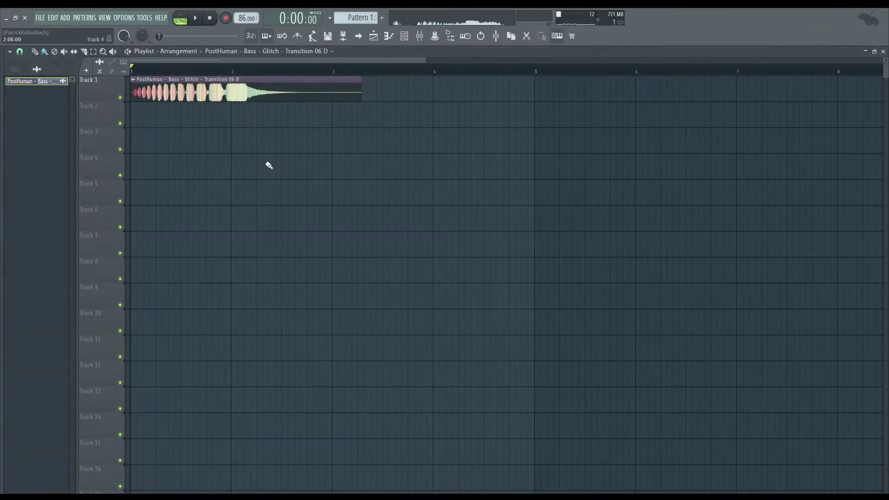
- Reopen Chimera from the mixer and play the Transition 06 bass through it
click(424, 38)
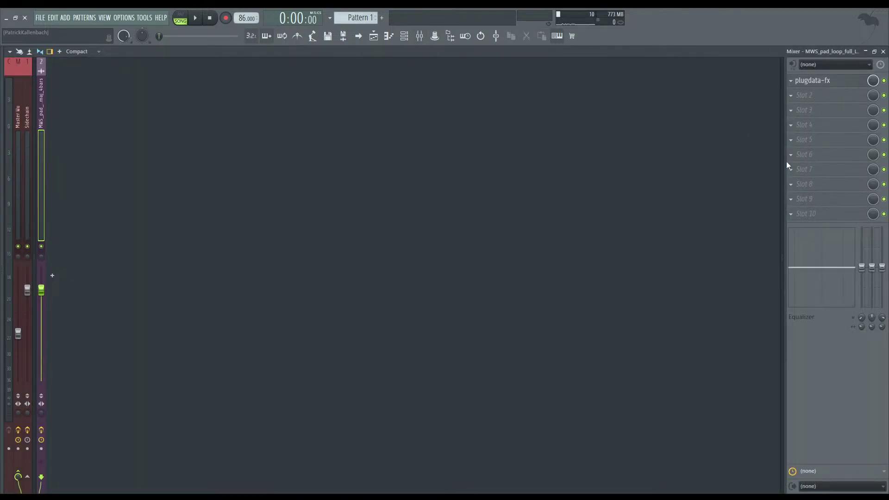
click(819, 82)
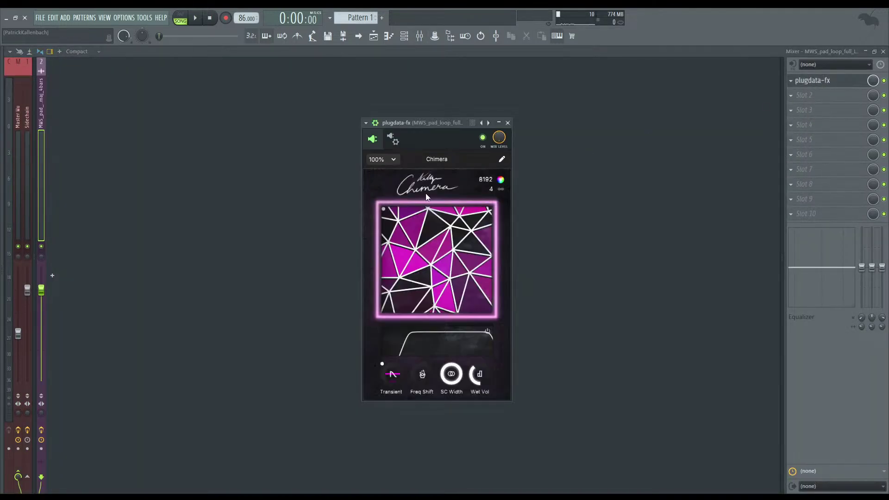
key(space)
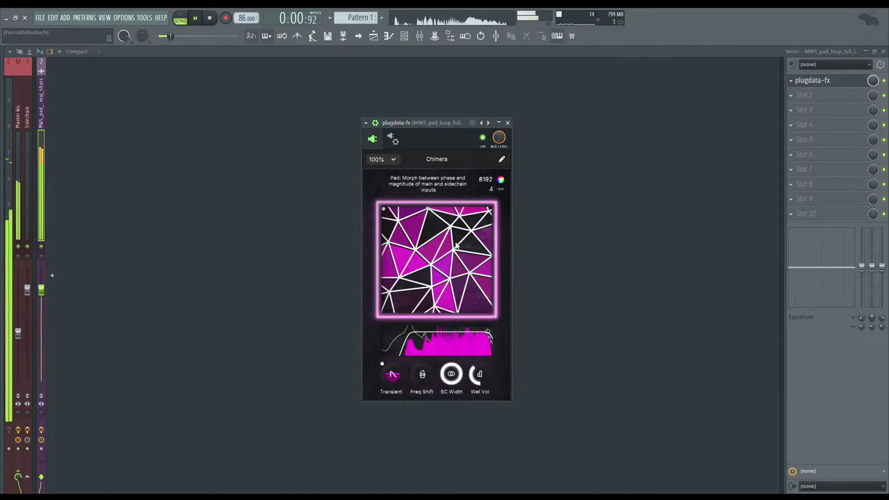
key(space)
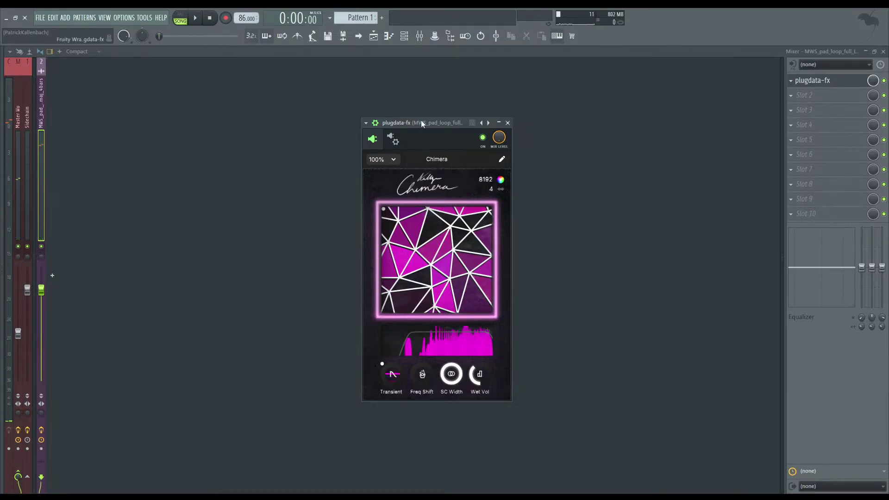
key(space)
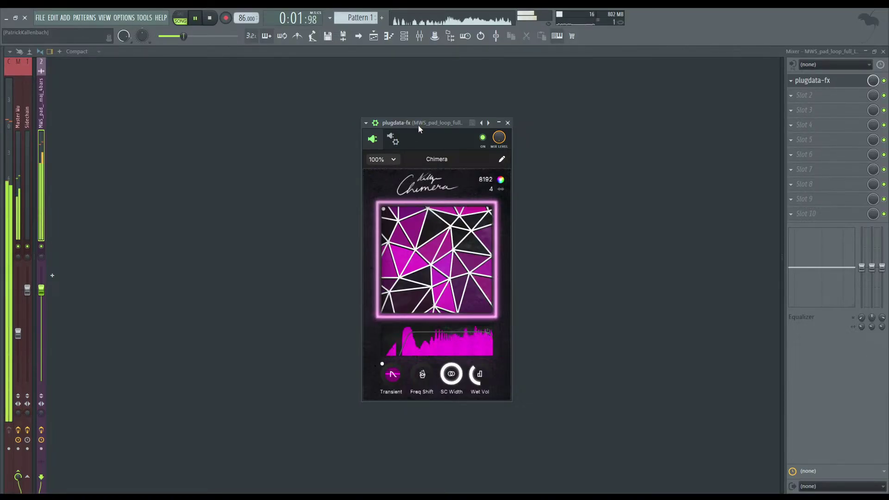
key(space)
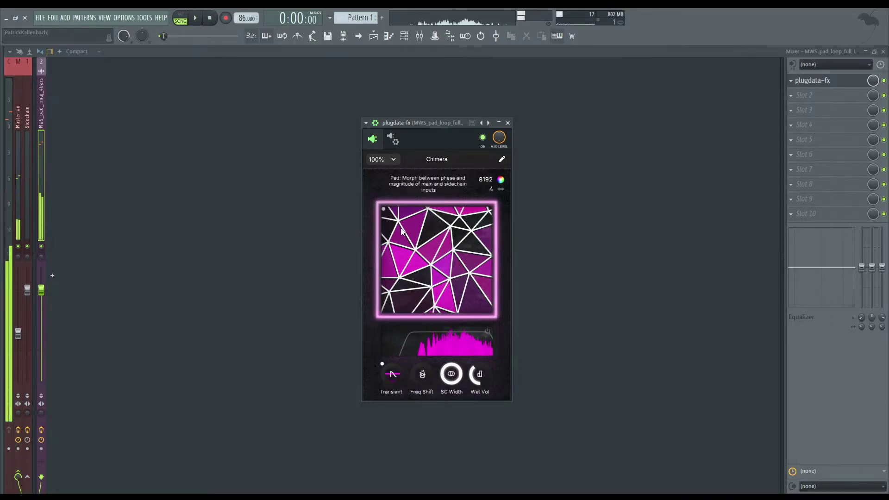
- Compare Transition 06 without morphing and with full magnitude morph, using the lower-left and upper-left corners of Chimera's pad
drag(402, 232, 324, 391)
key(space)
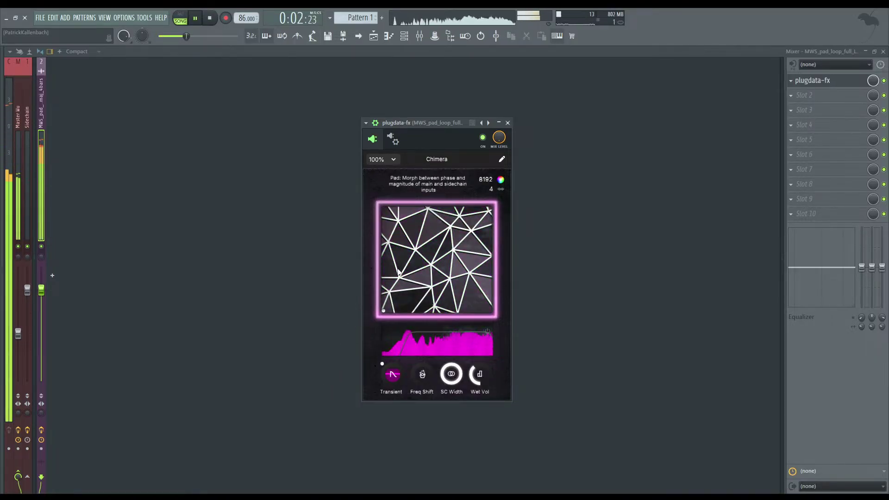
key(space)
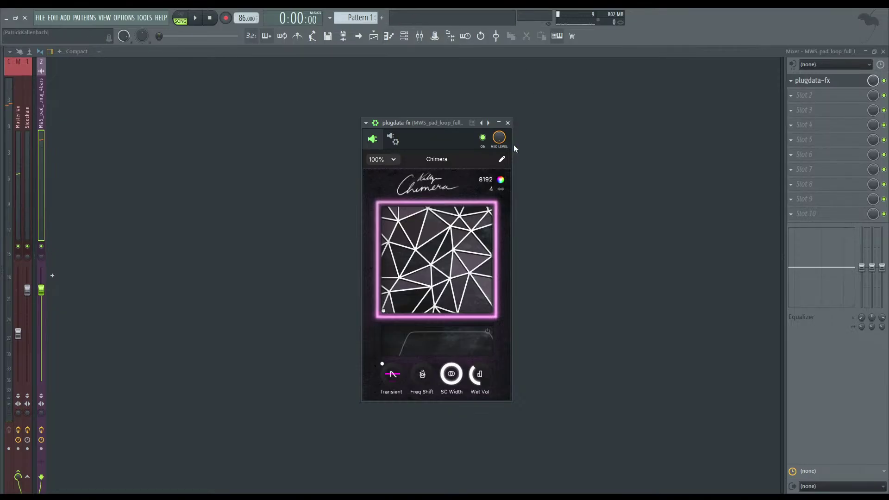
drag(398, 241, 344, 179)
key(space)
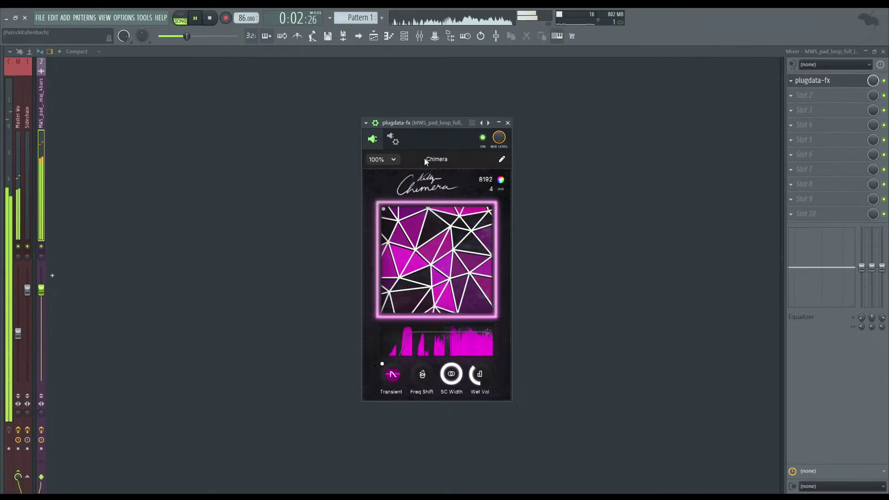
key(space)
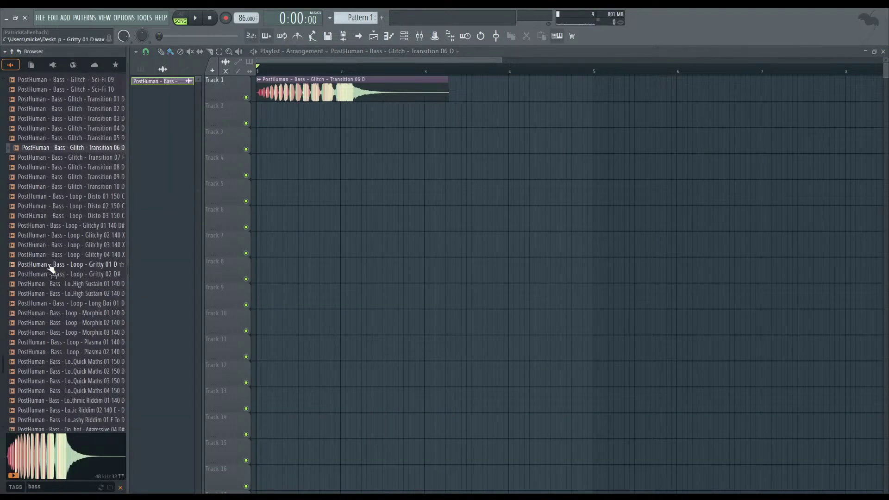
- Look through the bass samples back to the MWS bass loops and audition Stasis3_150_Emin
scroll(51, 269, up, 15)
scroll(55, 276, down, 10)
scroll(73, 153, up, 10)
scroll(73, 264, up, 15)
scroll(73, 270, up, 20)
scroll(71, 267, up, 20)
scroll(68, 278, up, 4)
click(70, 294)
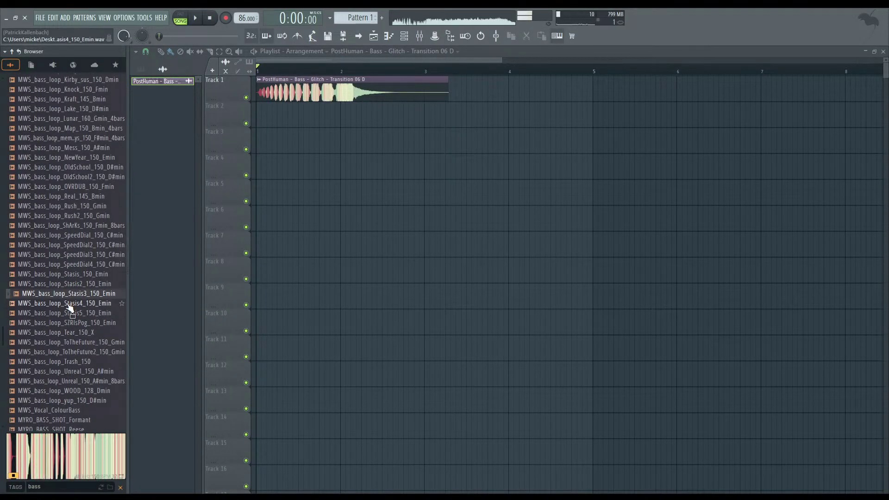
- Replace the Track 1 sample with MWS_bass_loop_Stasis3_150_Emin and play it through Chimera with the magnitude morph raised to about 0.9
drag(67, 295, 278, 95)
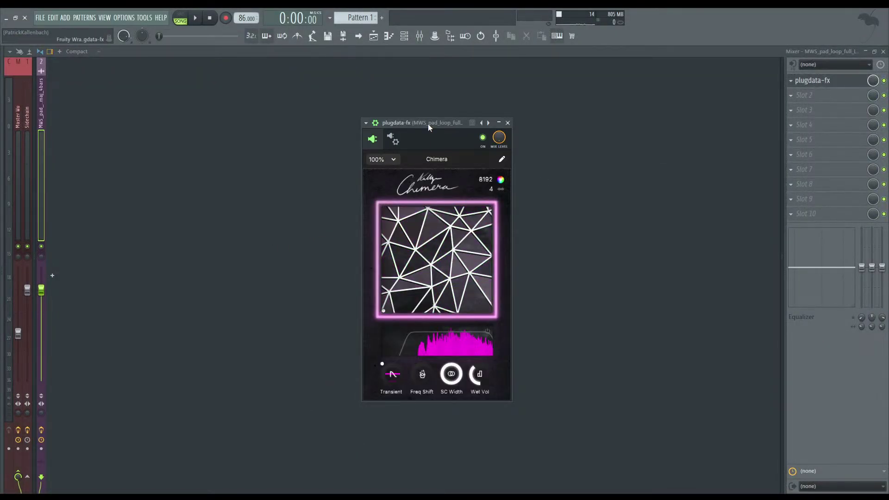
key(space)
drag(384, 309, 384, 219)
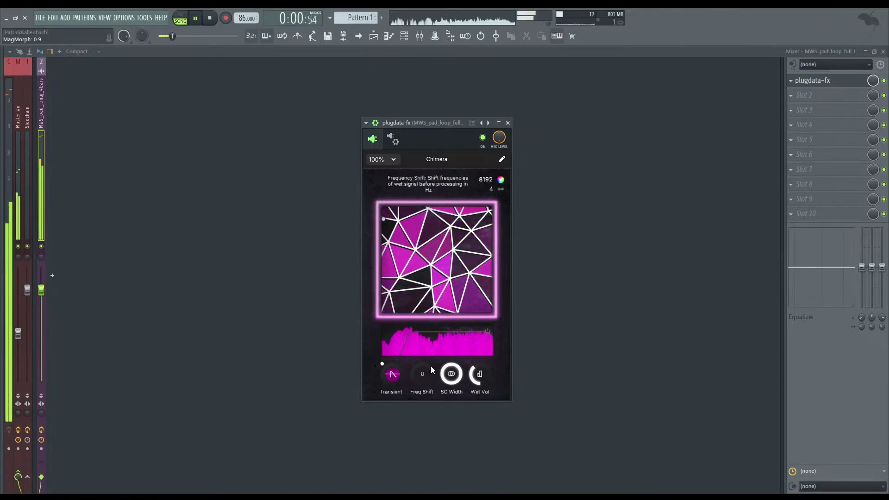
- Enable Chimera's spectrum filter and set the FFT size to 4096, with the magnitude morph at about 0.78
click(489, 332)
drag(377, 247, 374, 226)
drag(485, 180, 484, 200)
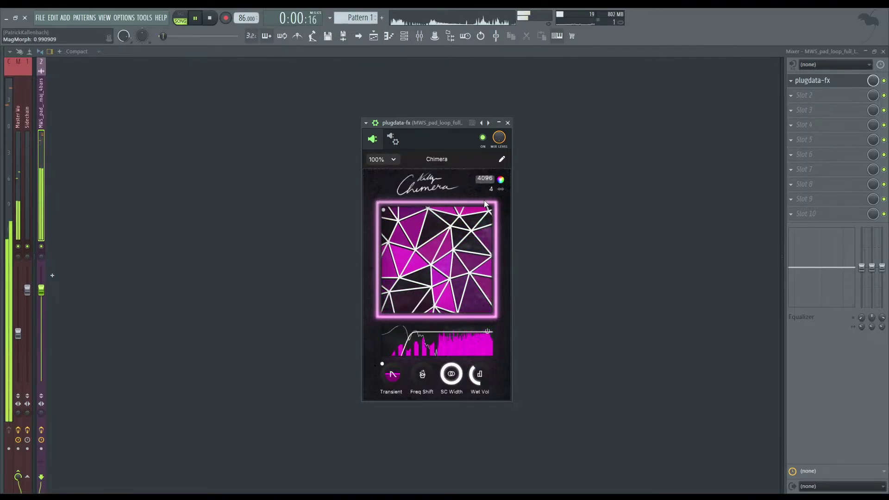
click(399, 232)
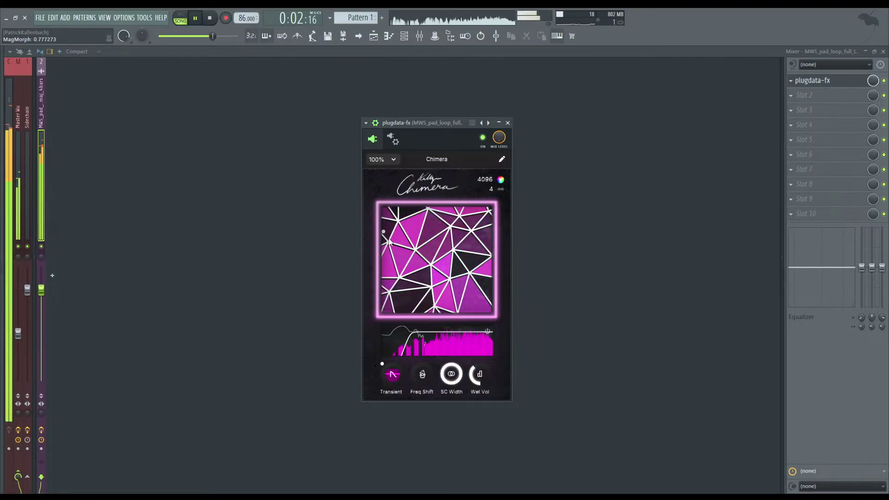
click(508, 122)
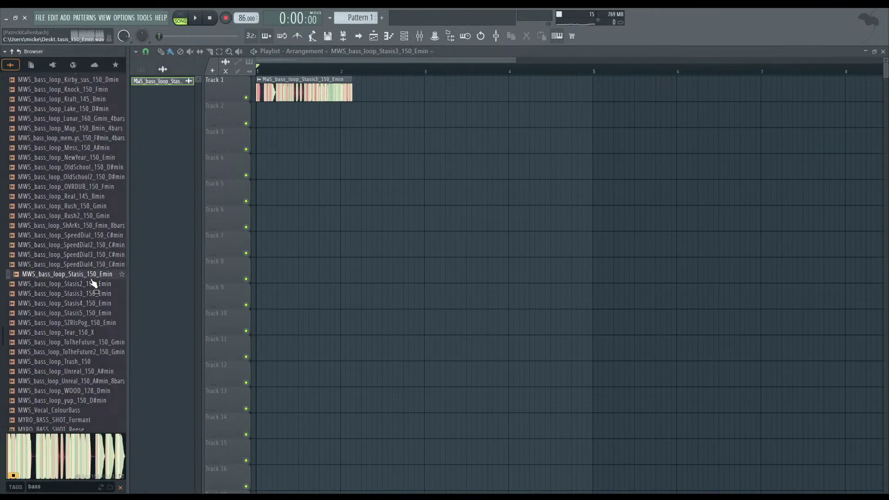
- Audition MWS_bass_loop_SpeedDial_150_C#min and put it on Track 1 in place of the Stasis3 loop
click(89, 236)
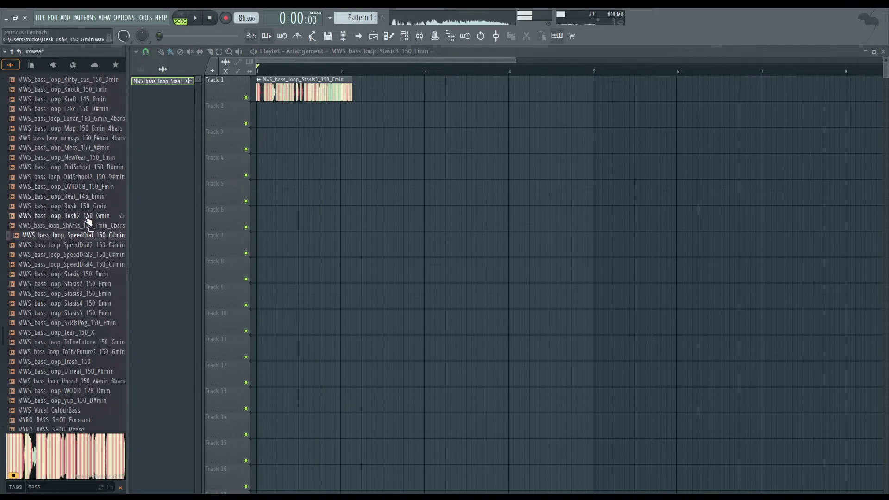
drag(89, 236, 248, 99)
key(space)
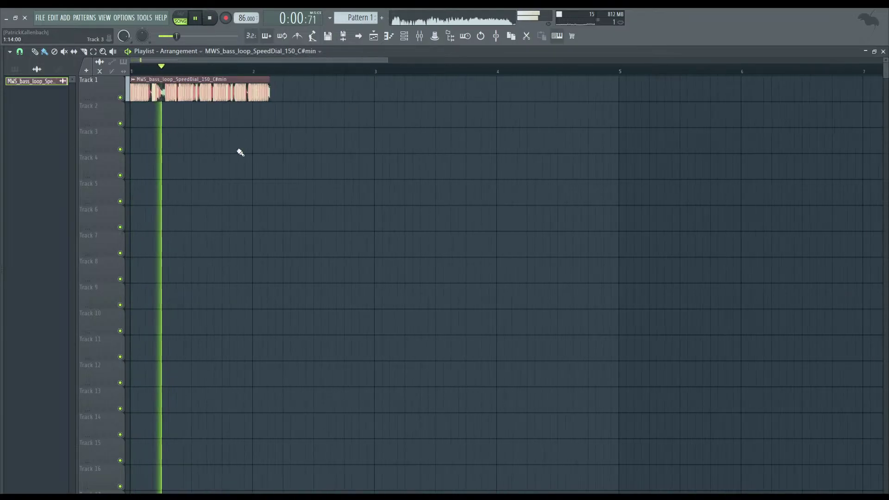
- Reopen Chimera from the mixer and play the SpeedDial bass loop through it
click(406, 38)
key(space)
click(421, 36)
click(812, 82)
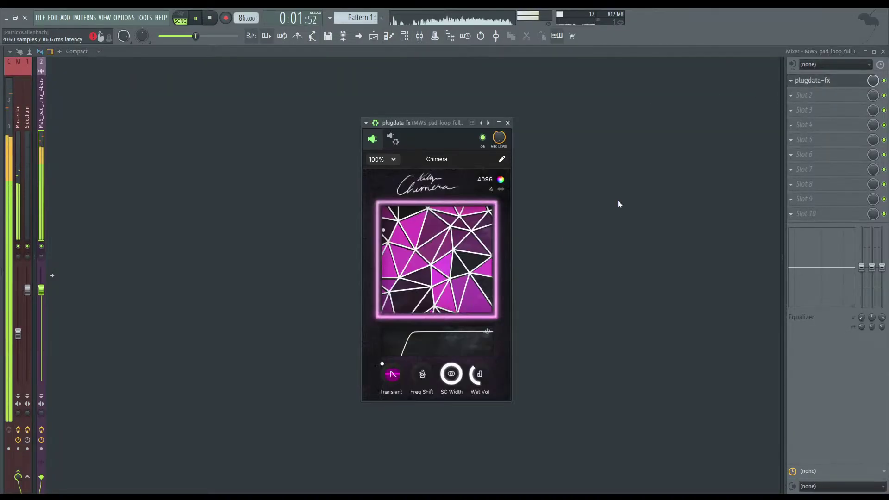
- Adjust Chimera's Transient to about 0.14 and fine-tune the wet volume around 0.94 while the SpeedDial loop plays
scroll(397, 371, up, 2)
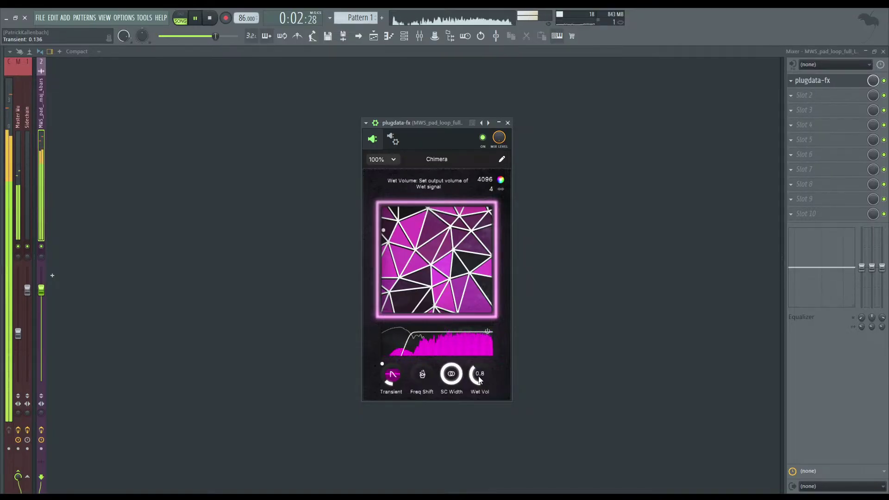
scroll(482, 373, down, 2)
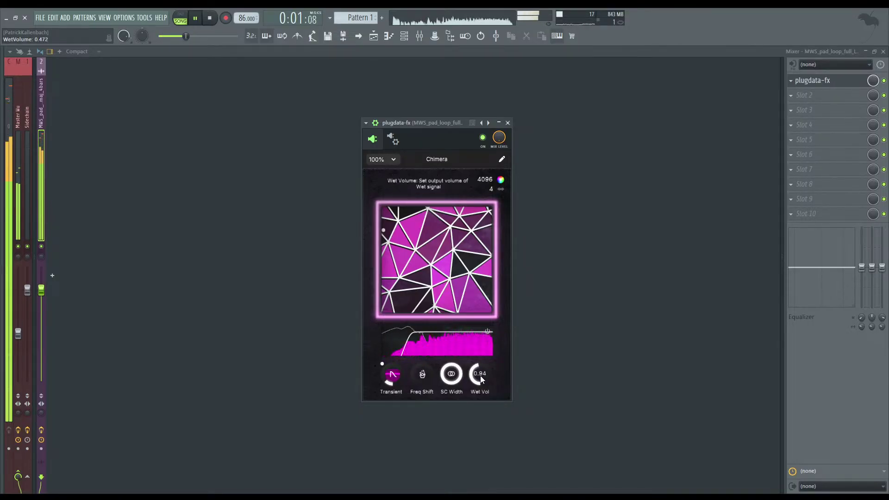
scroll(393, 376, up, 5)
scroll(378, 377, down, 3)
drag(378, 378, 377, 380)
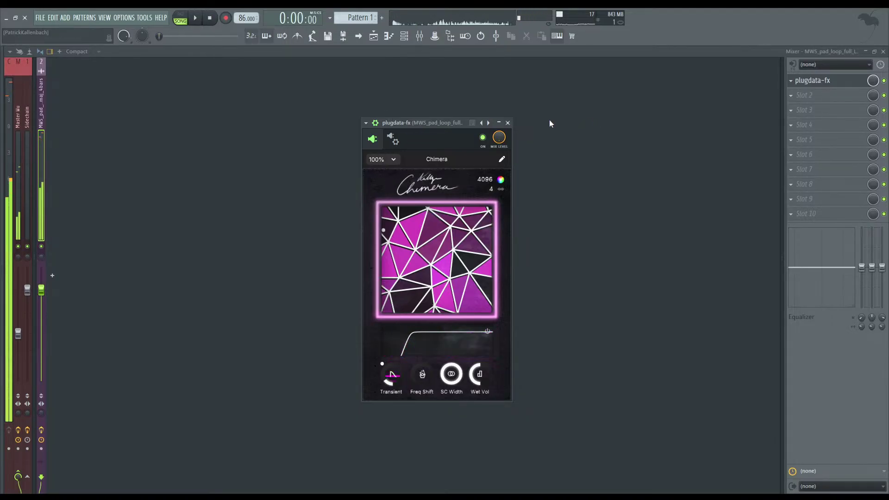
click(508, 122)
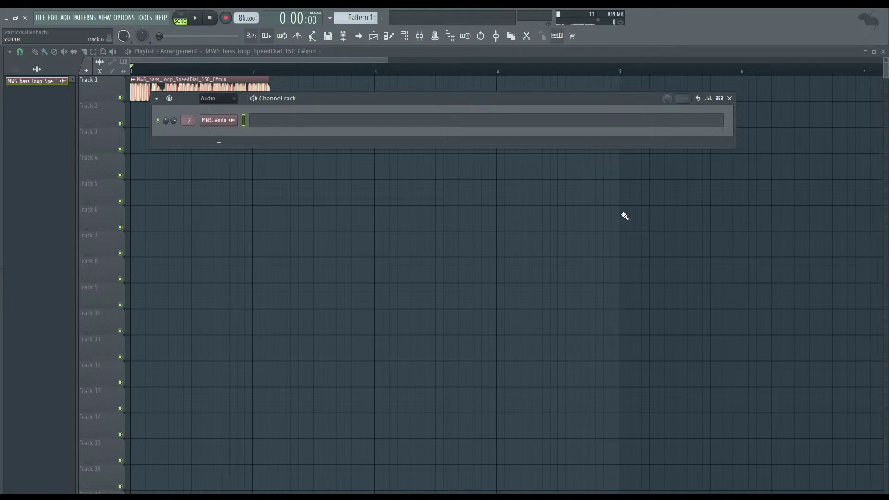
key(F6)
key(alt+F8)
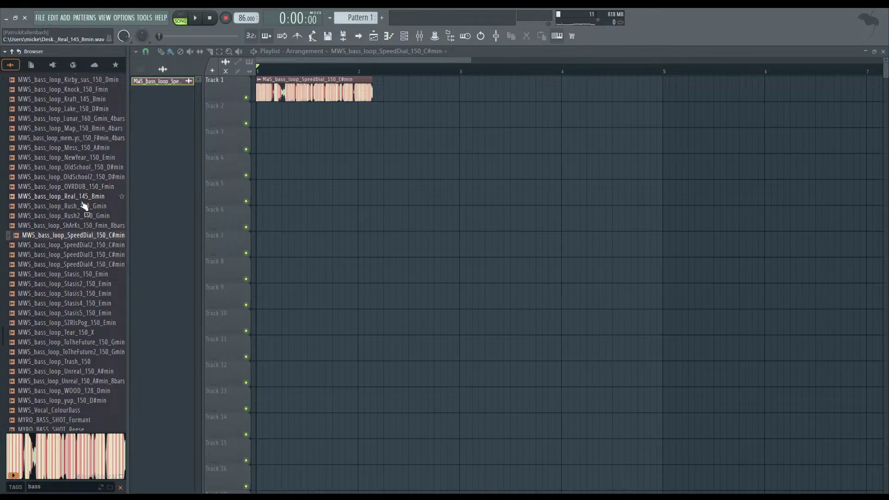
key(alt+F8)
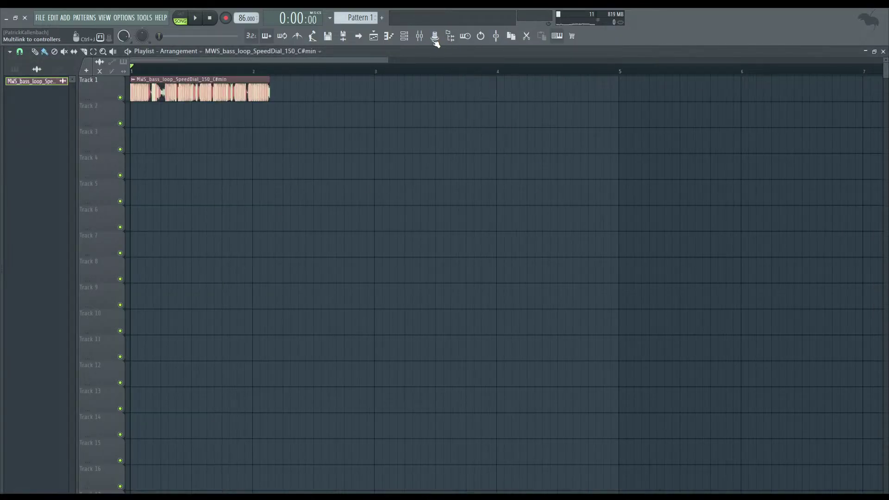